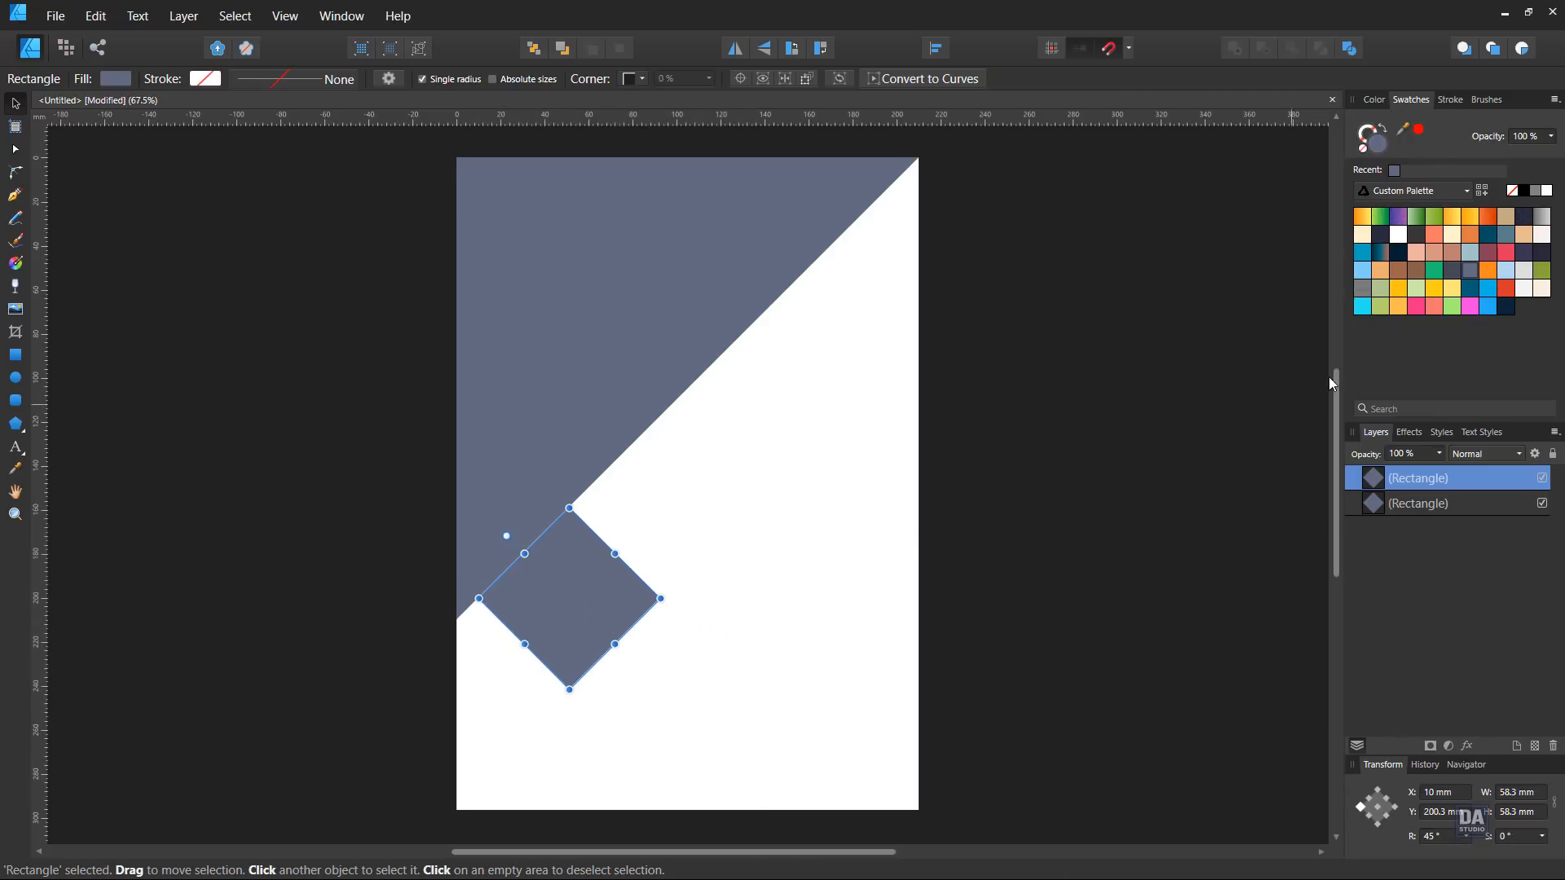
Step: Fill the small diamond with dark slate and duplicate it repeatedly up along the diagonal edge, making a row of five diamonds
{"action": "left_click", "coordinate": [1452, 270]}
{"action": "left_click", "coordinate": [656, 572]}
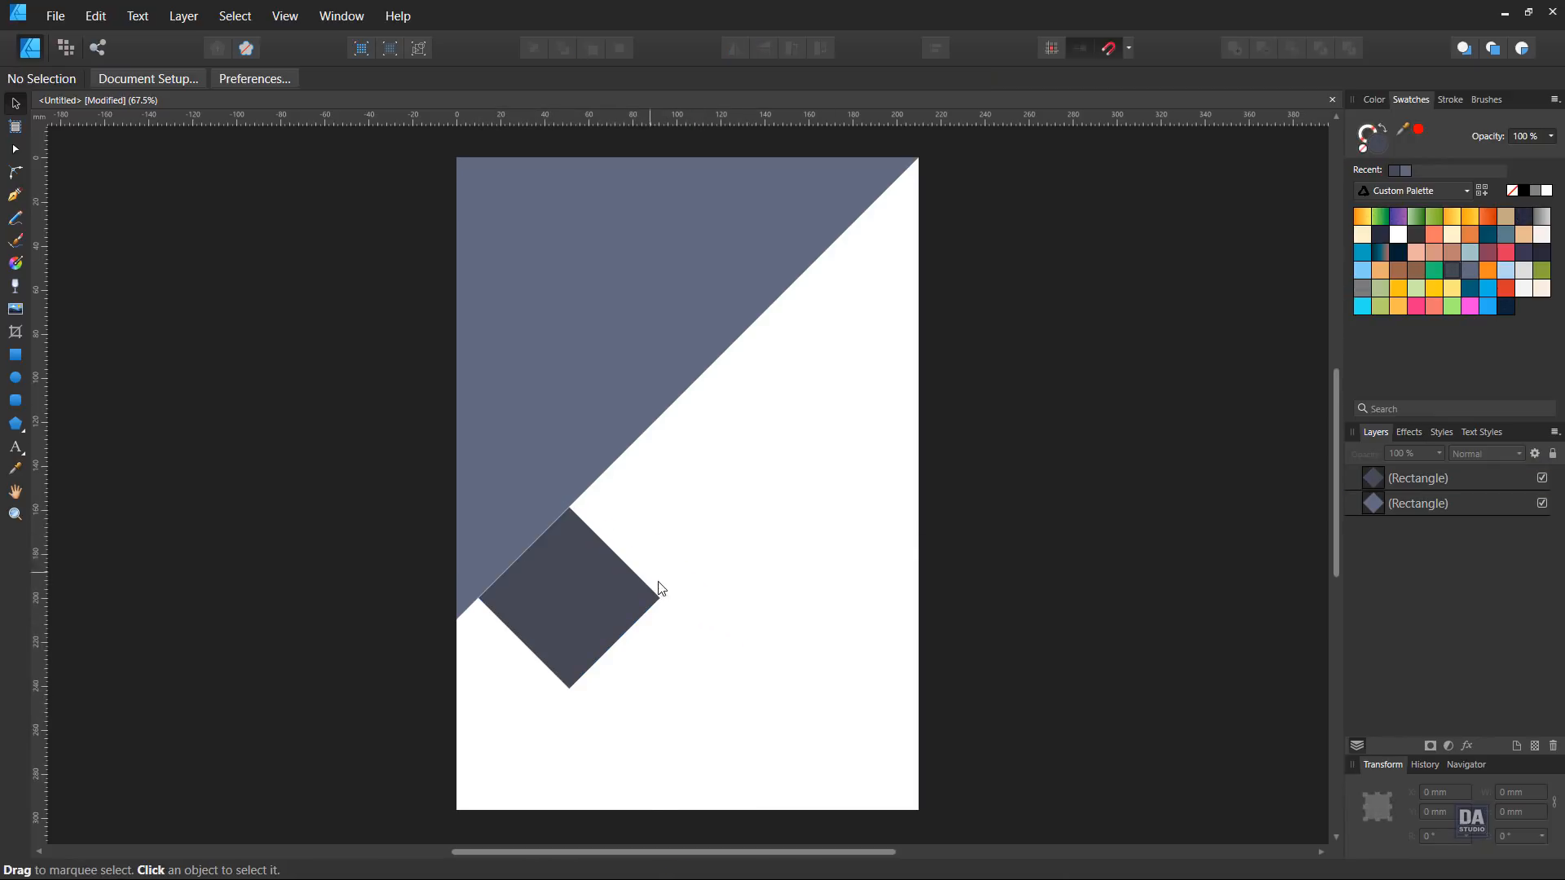
{"action": "left_click", "coordinate": [631, 620]}
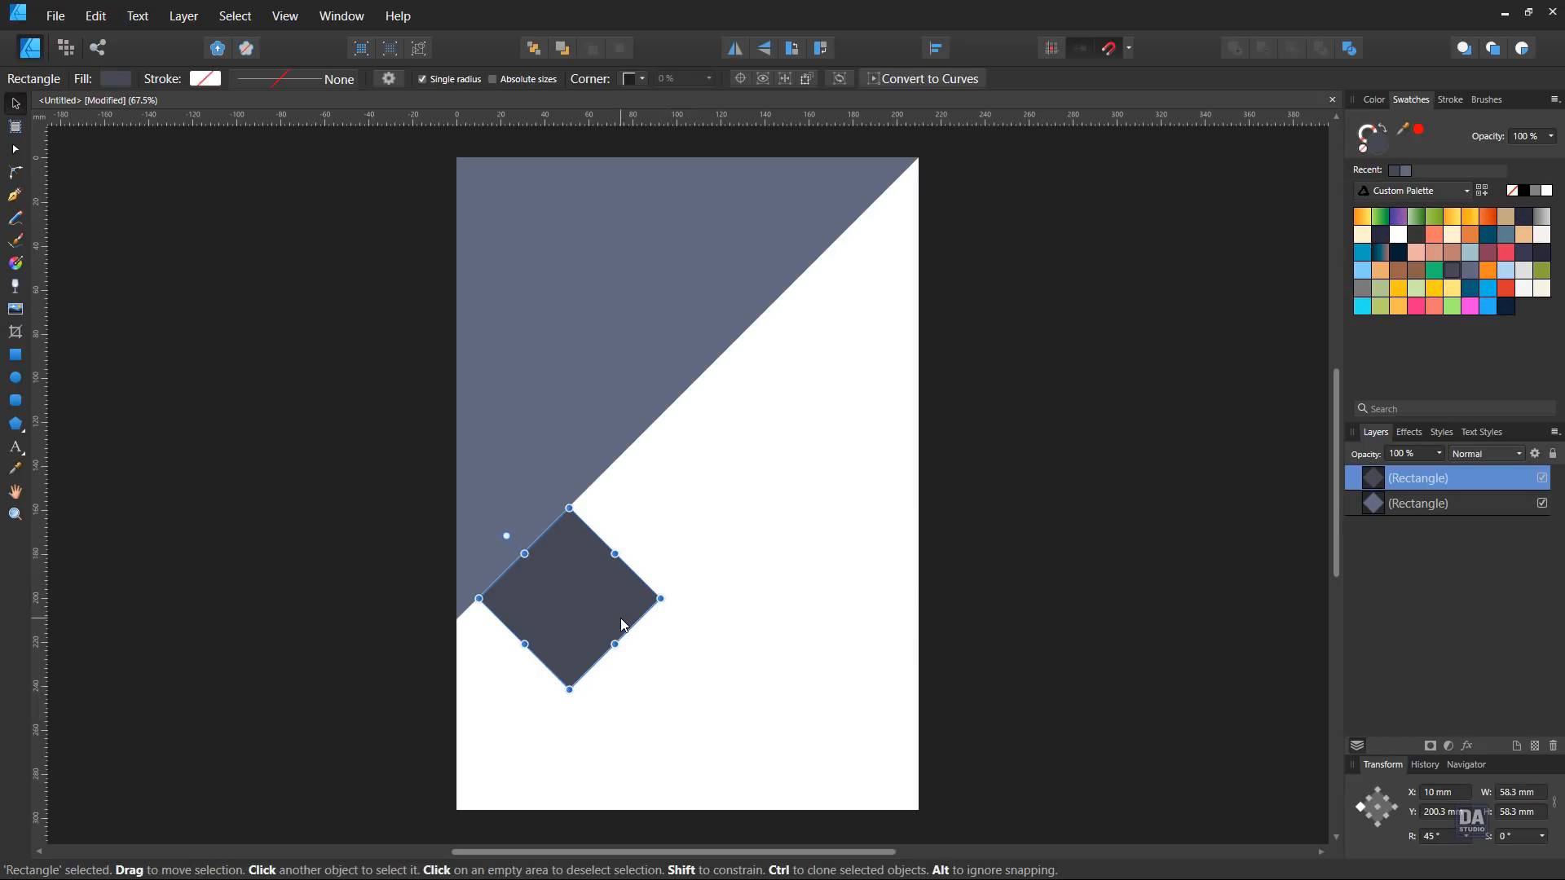
{"action": "left_click_drag", "start_coordinate": [624, 625], "coordinate": [726, 546]}
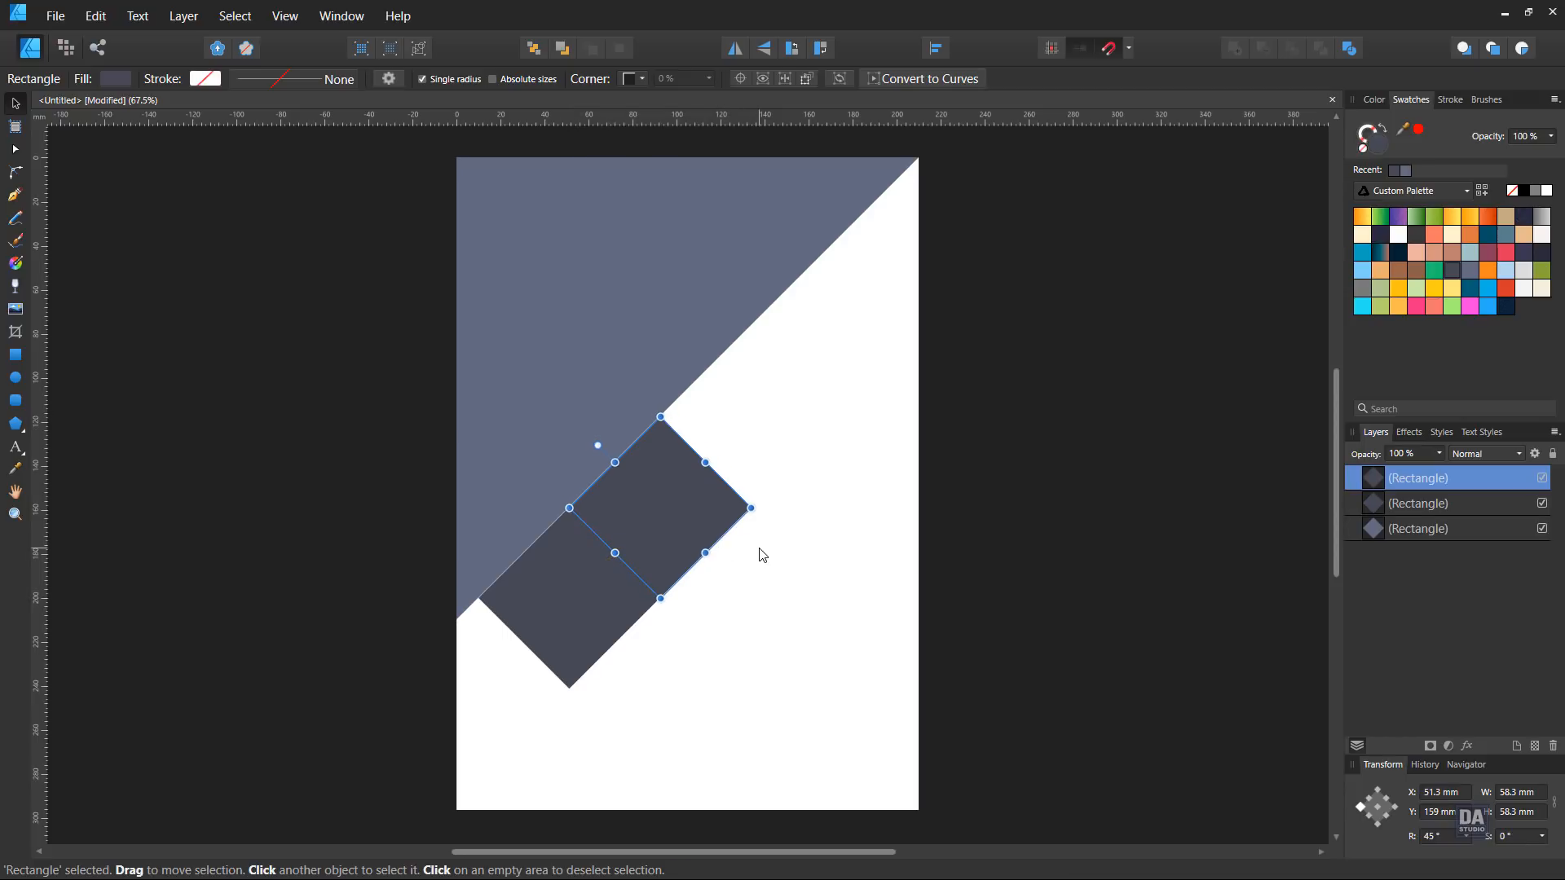
{"action": "key", "text": "ctrl+j"}
{"action": "key", "text": "ctrl+j"}
{"action": "key", "text": "alt"}
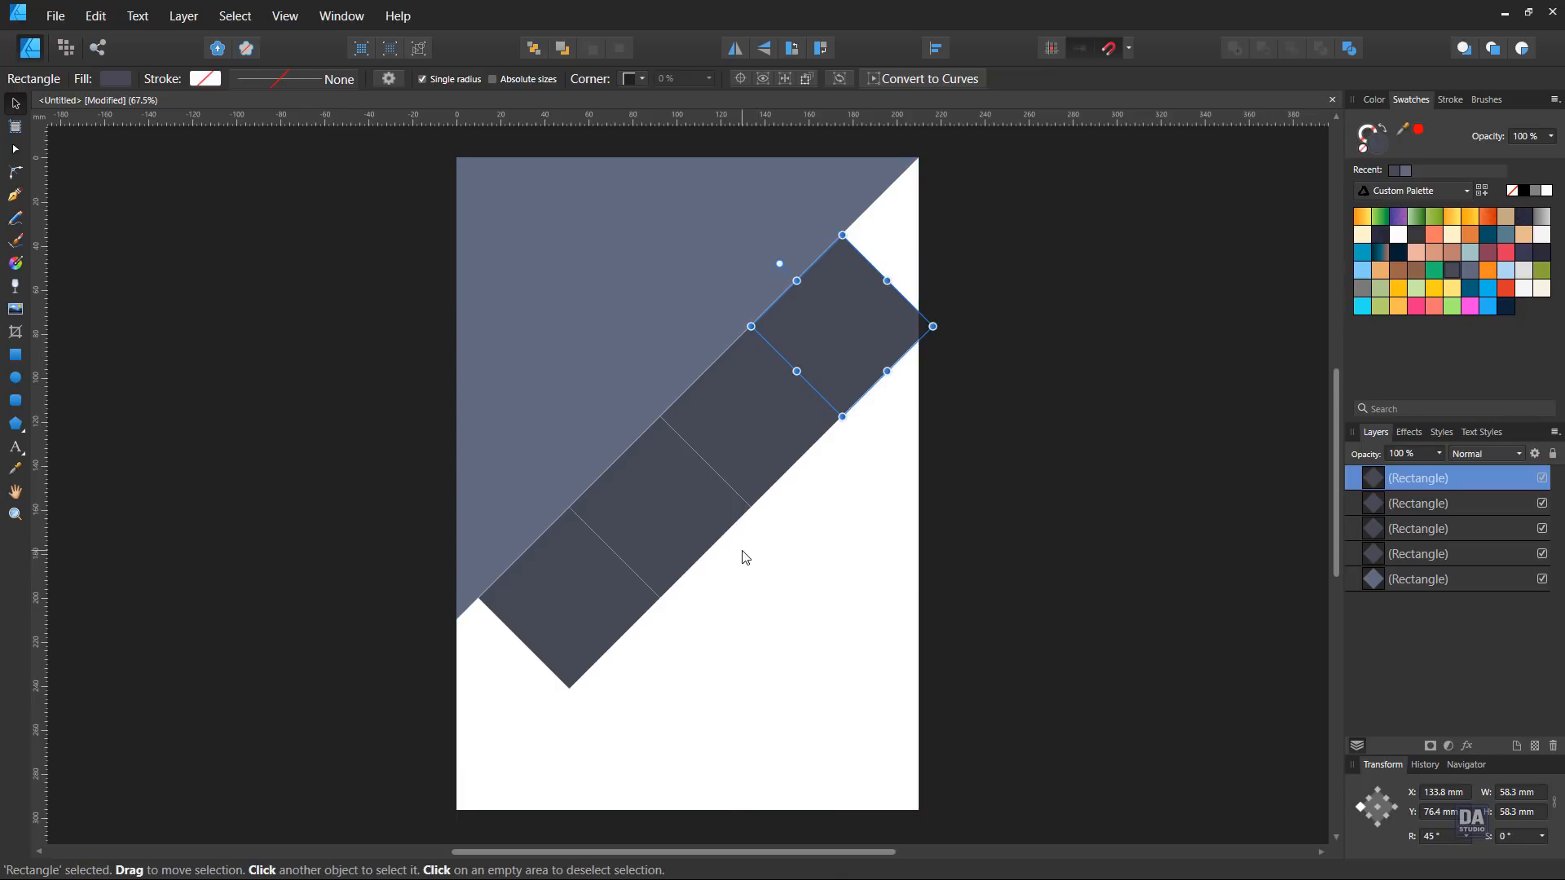
{"action": "key", "text": "ctrl+j"}
{"action": "left_click", "coordinate": [875, 524]}
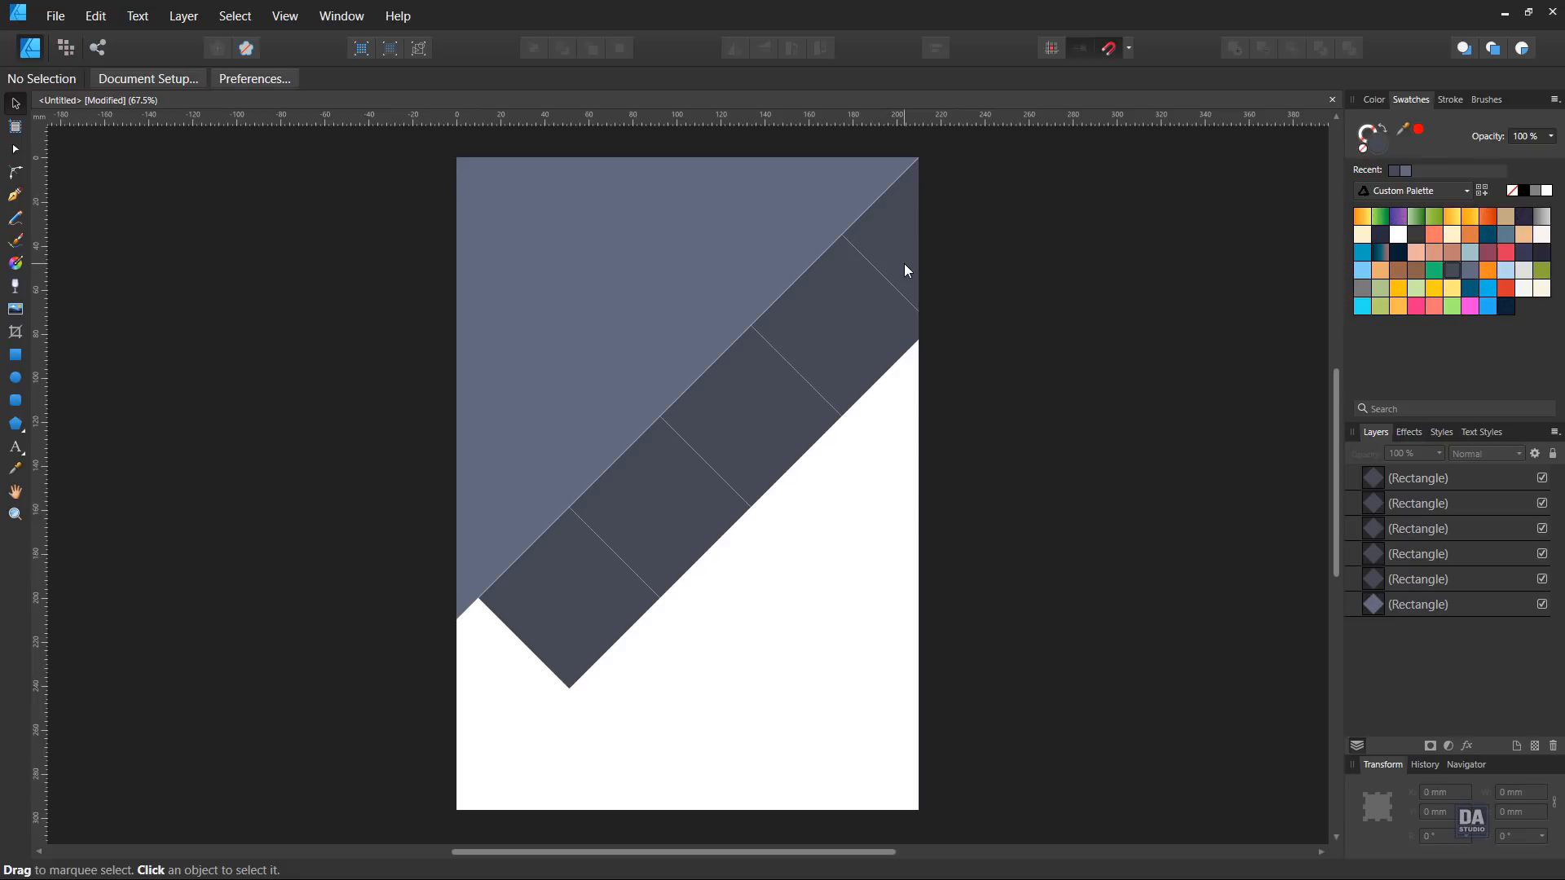
Step: Duplicate the row's third and fourth diamonds down toward the page's right edge and align the copies against the row's lower side
{"action": "left_click", "coordinate": [886, 303]}
{"action": "left_click", "coordinate": [778, 419], "text": "shift"}
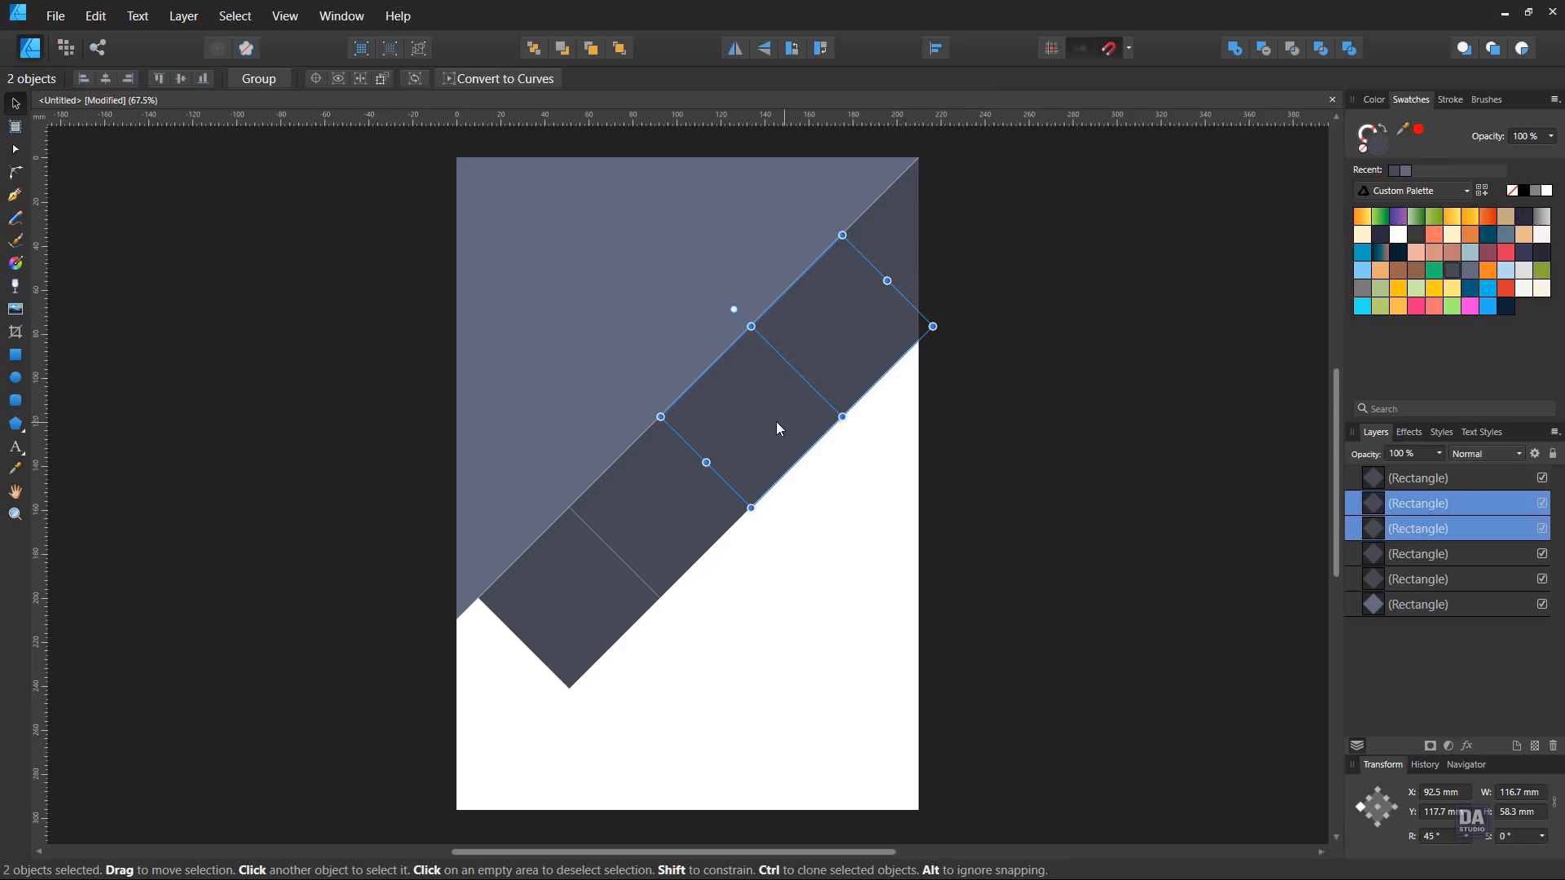
{"action": "left_click_drag", "start_coordinate": [776, 423], "coordinate": [863, 507]}
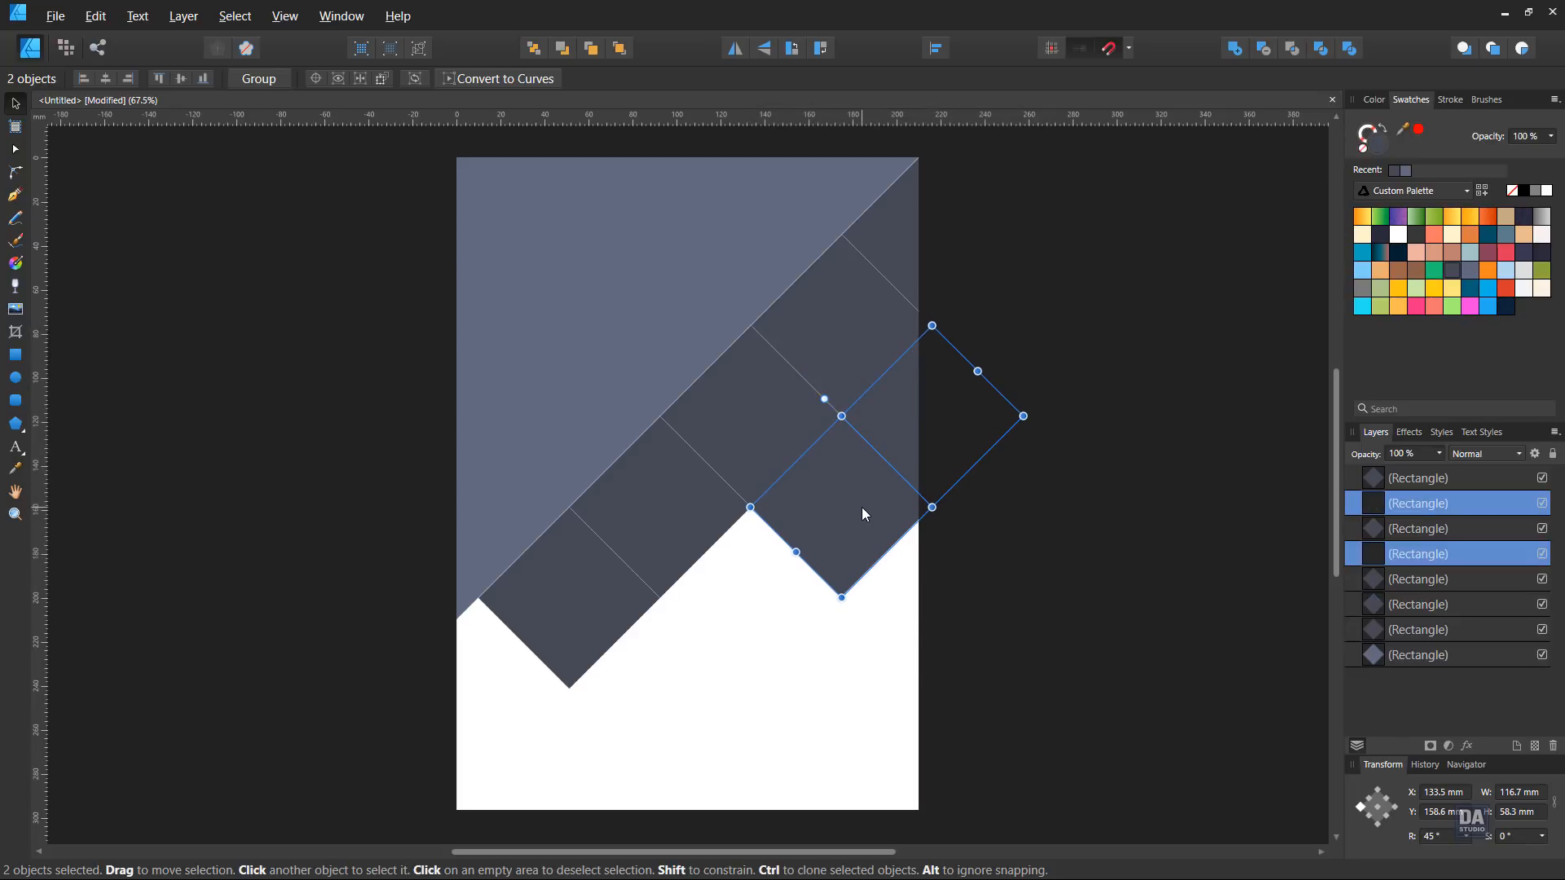
{"action": "left_click", "coordinate": [773, 617]}
{"action": "left_click", "coordinate": [829, 538]}
{"action": "left_click", "coordinate": [908, 450], "text": "shift"}
{"action": "left_click_drag", "start_coordinate": [907, 451], "coordinate": [909, 453]}
{"action": "left_click", "coordinate": [807, 638]}
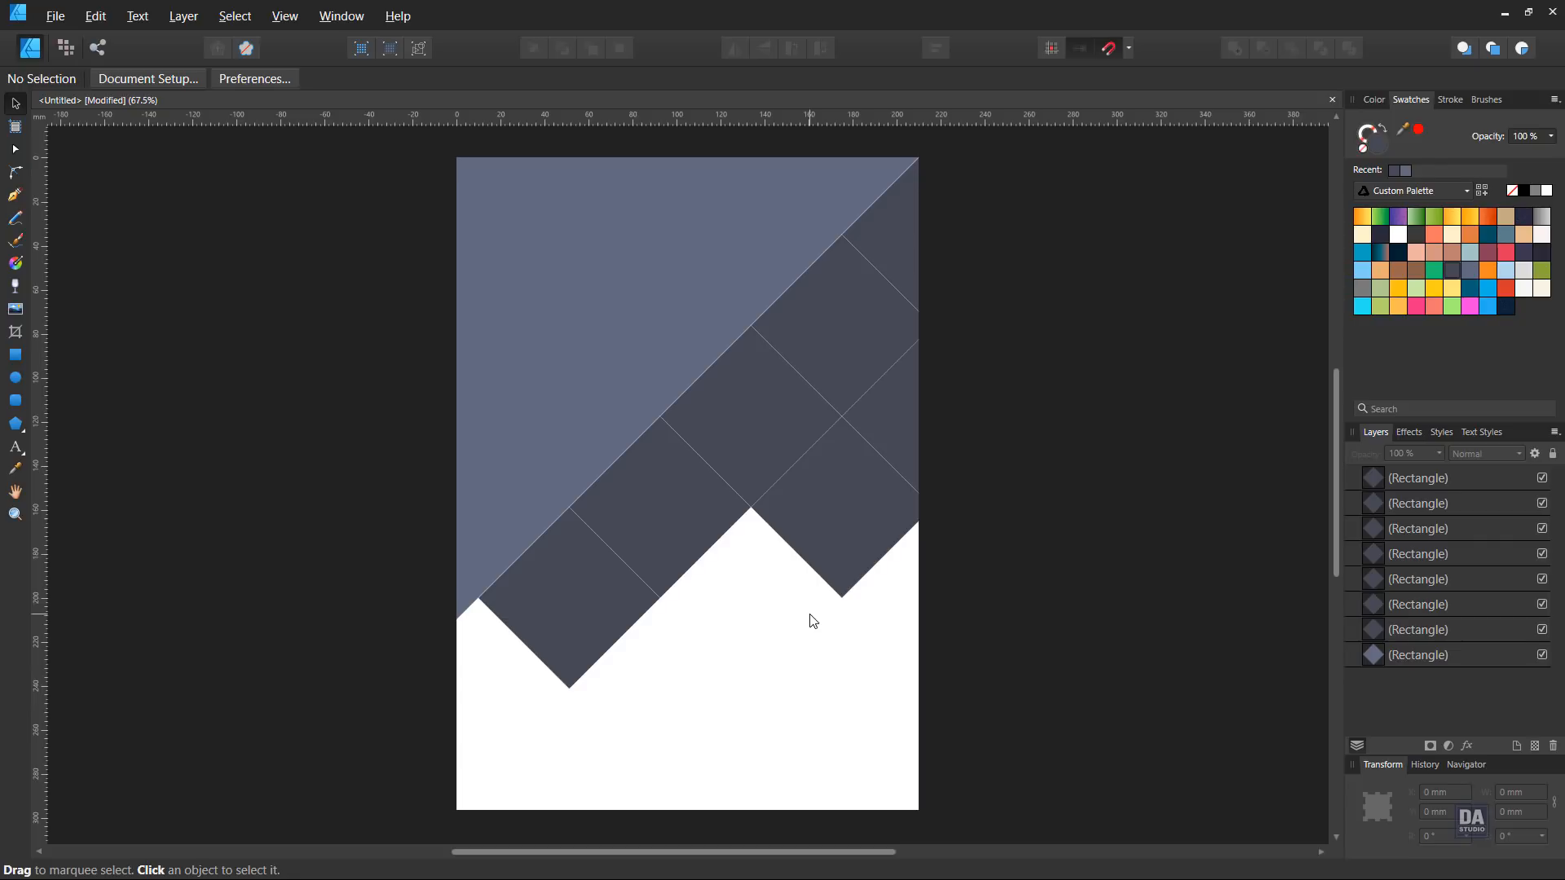
Step: Copy the diamond at the page's top-right corner down to the right edge, directly below the second row
{"action": "left_click", "coordinate": [836, 554]}
{"action": "left_click", "coordinate": [888, 238]}
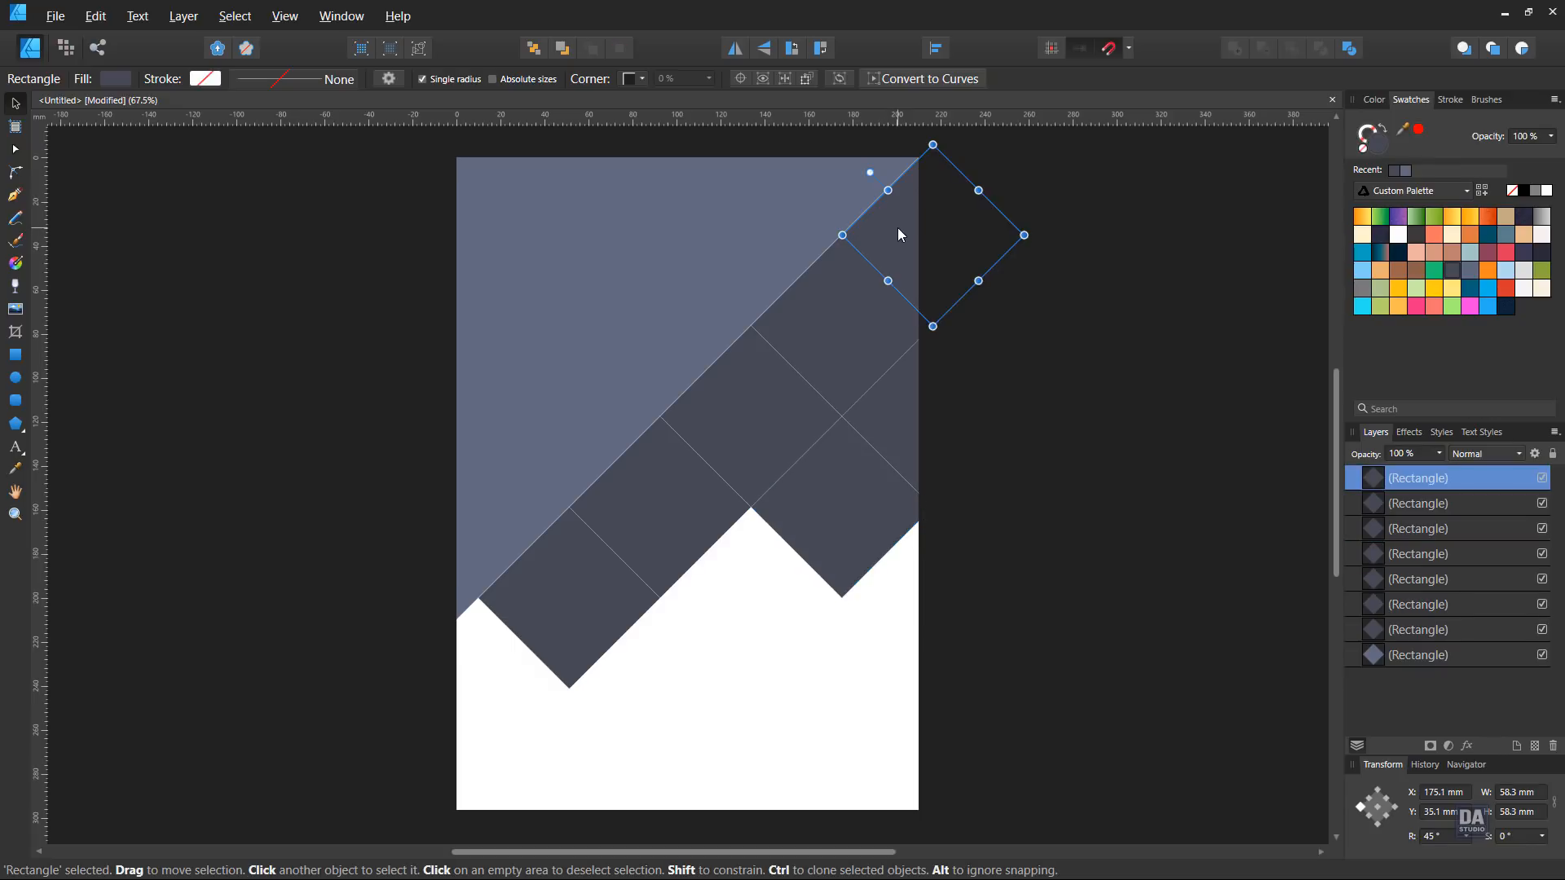
{"action": "left_click_drag", "start_coordinate": [898, 241], "coordinate": [882, 590]}
{"action": "left_click", "coordinate": [790, 681]}
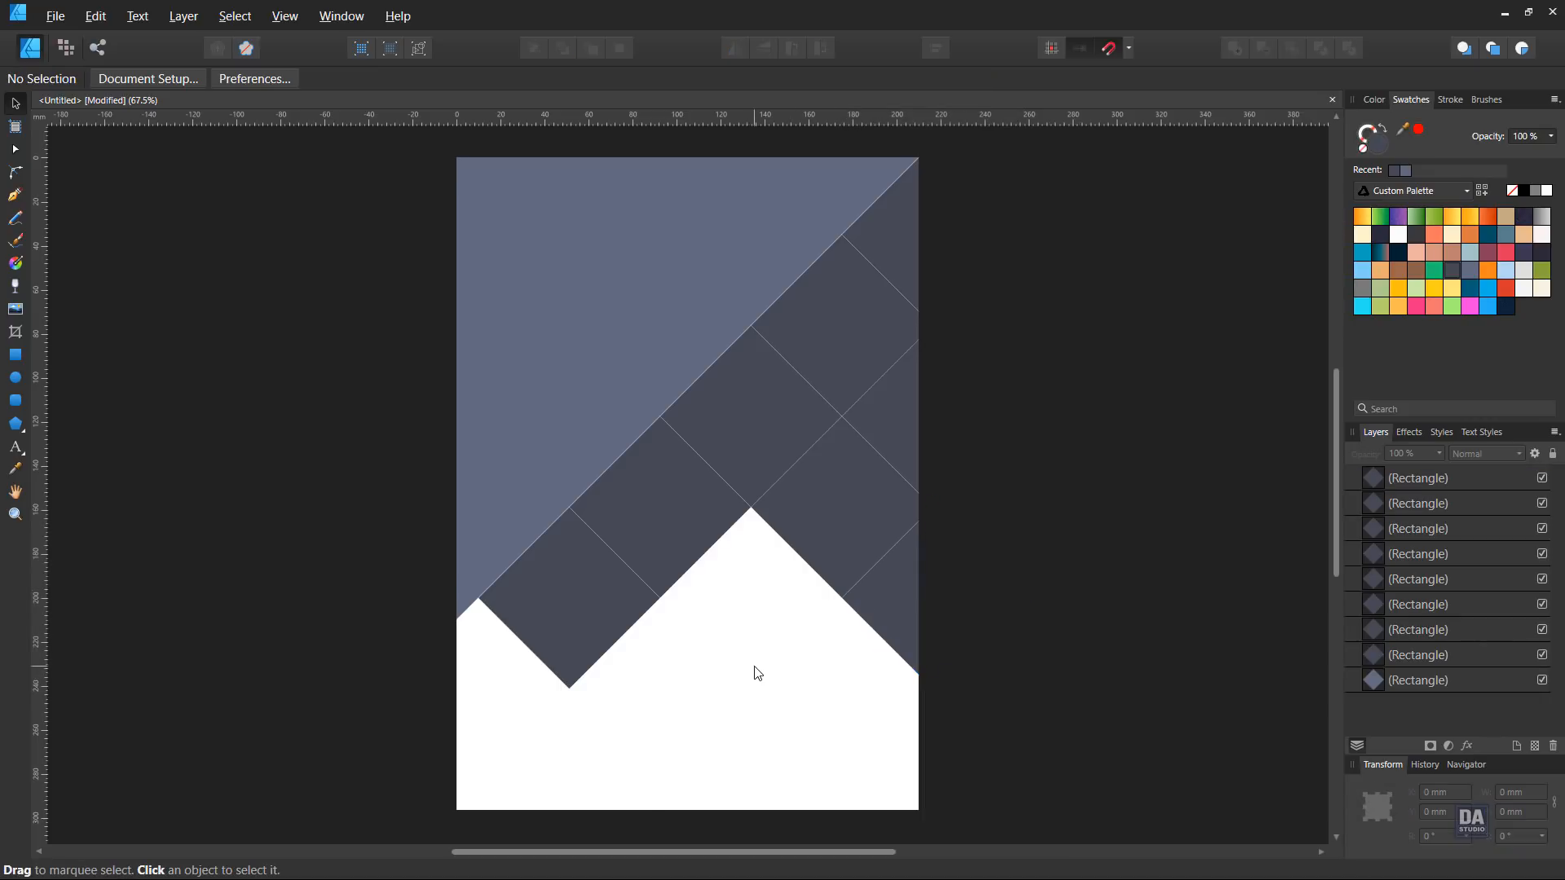
Step: Duplicate the lowest diamond of the first row onto the blue area, placing the copy above the row at about X 10 mm, Y 117 mm
{"action": "left_click", "coordinate": [569, 638]}
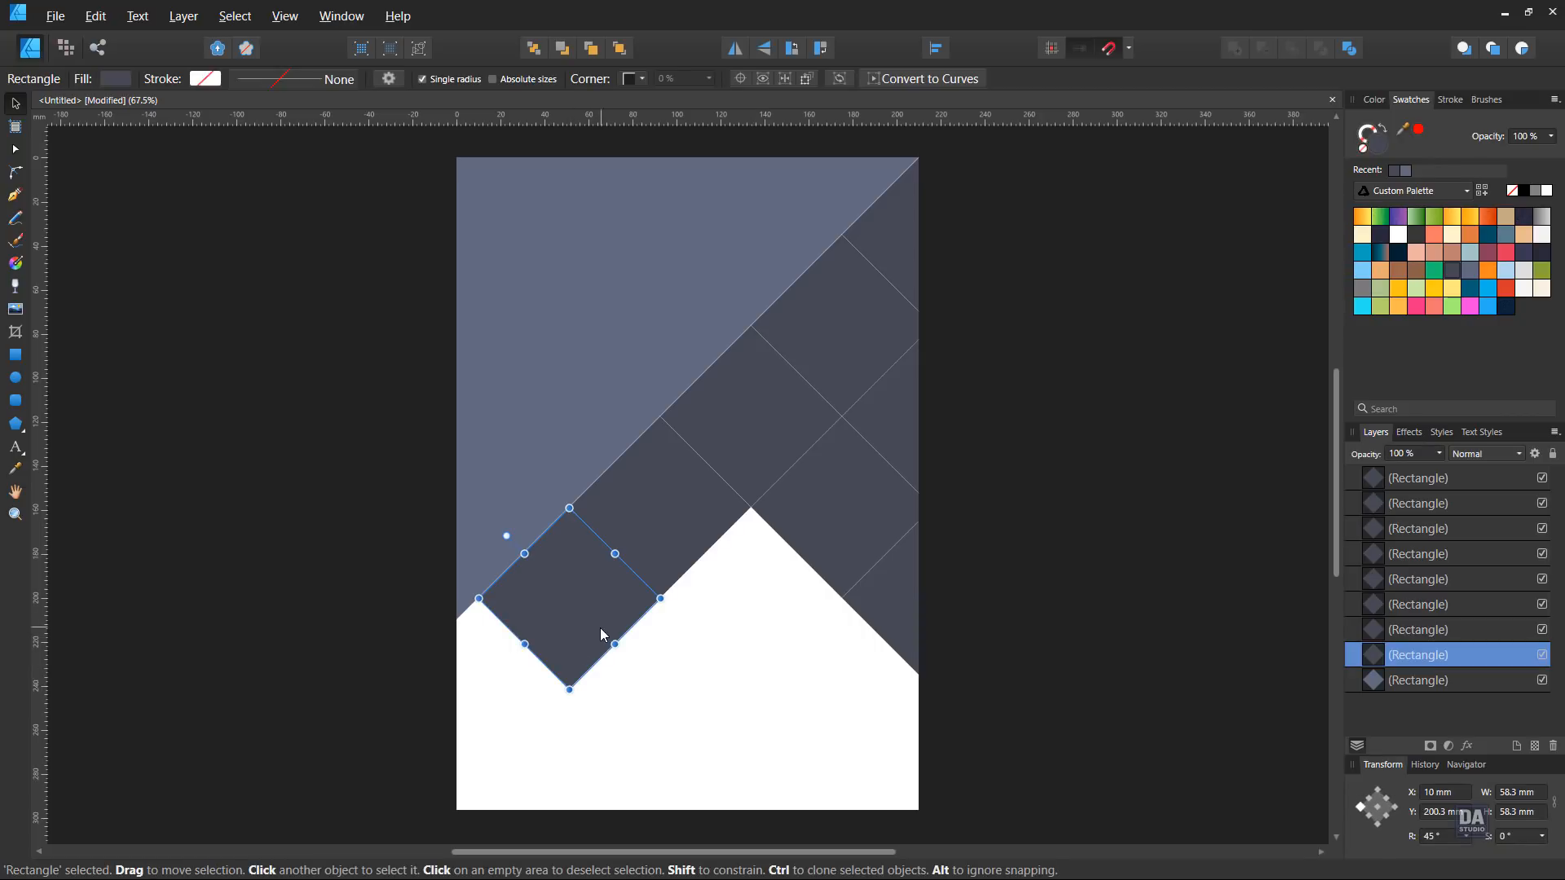
{"action": "left_click_drag", "start_coordinate": [600, 627], "coordinate": [527, 516]}
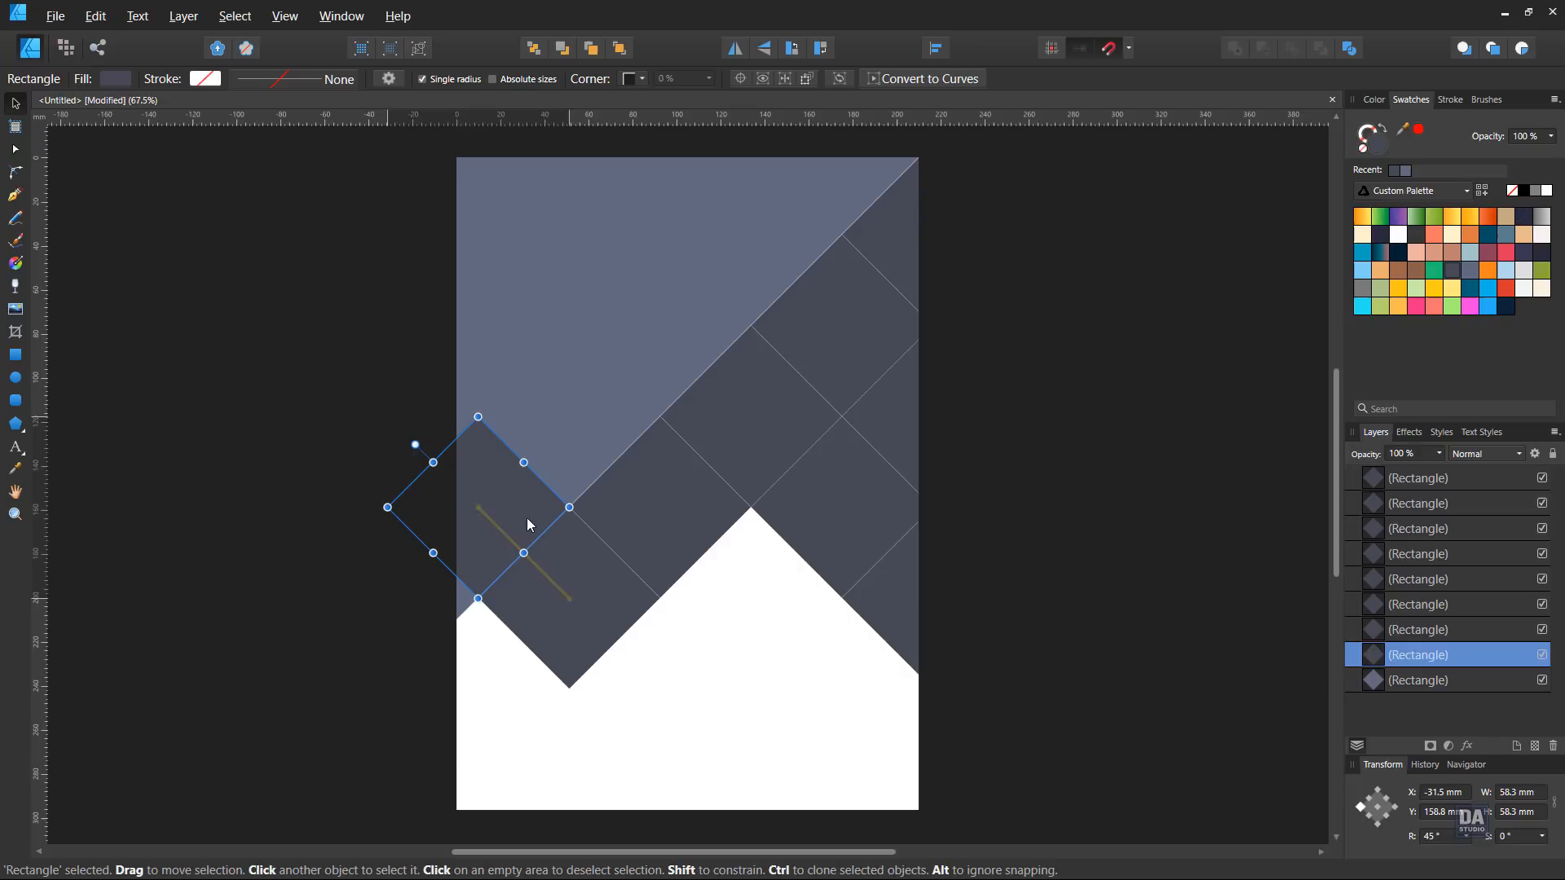
{"action": "left_click", "coordinate": [650, 674]}
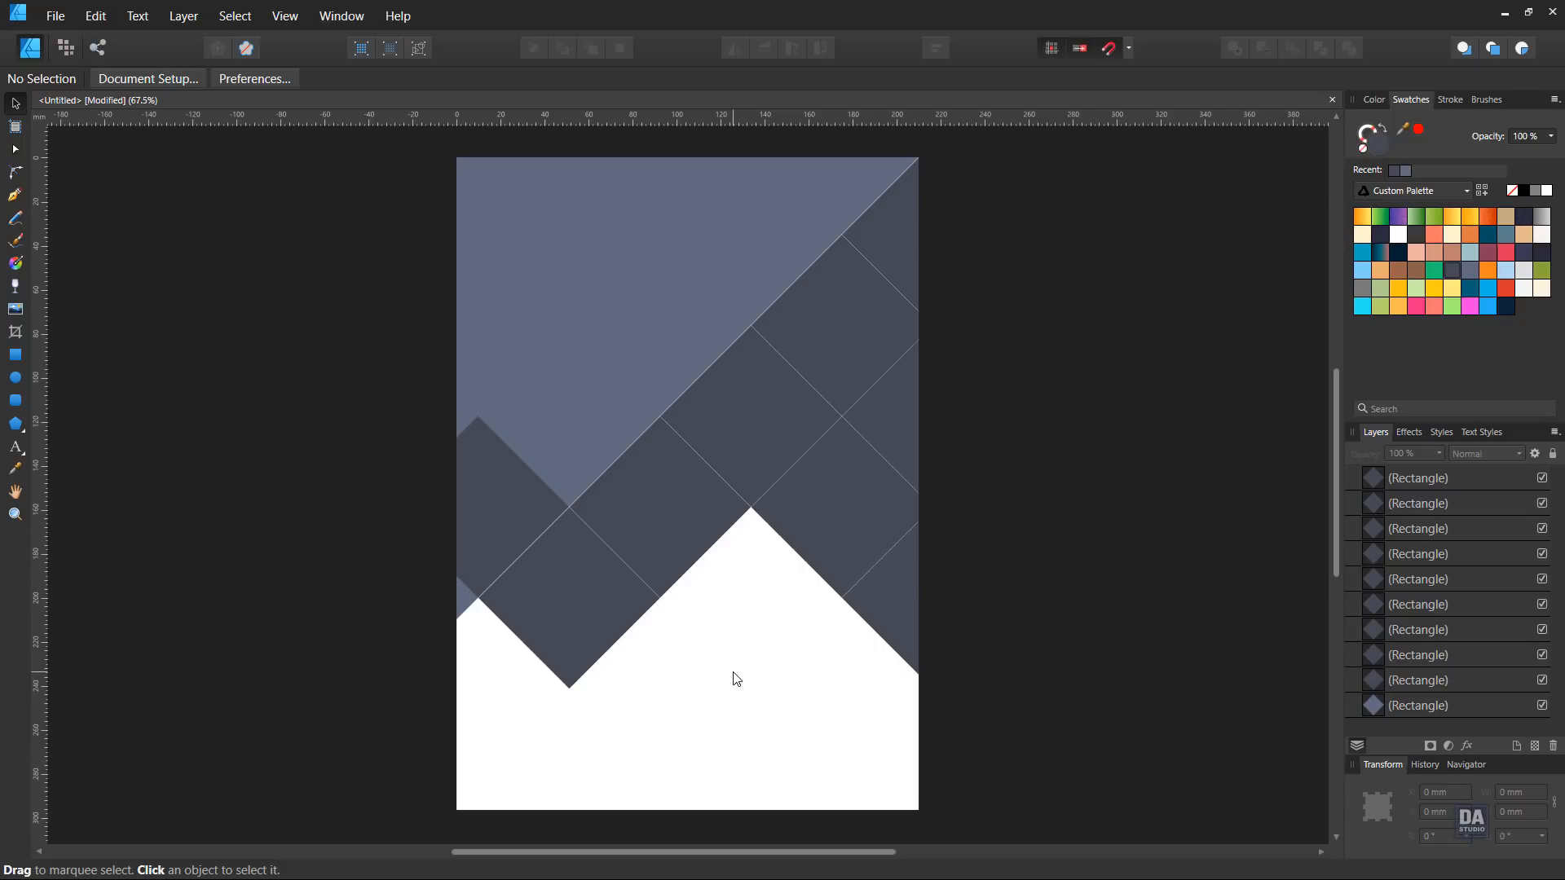
{"action": "left_click_drag", "start_coordinate": [501, 501], "coordinate": [600, 429]}
{"action": "left_click", "coordinate": [755, 628]}
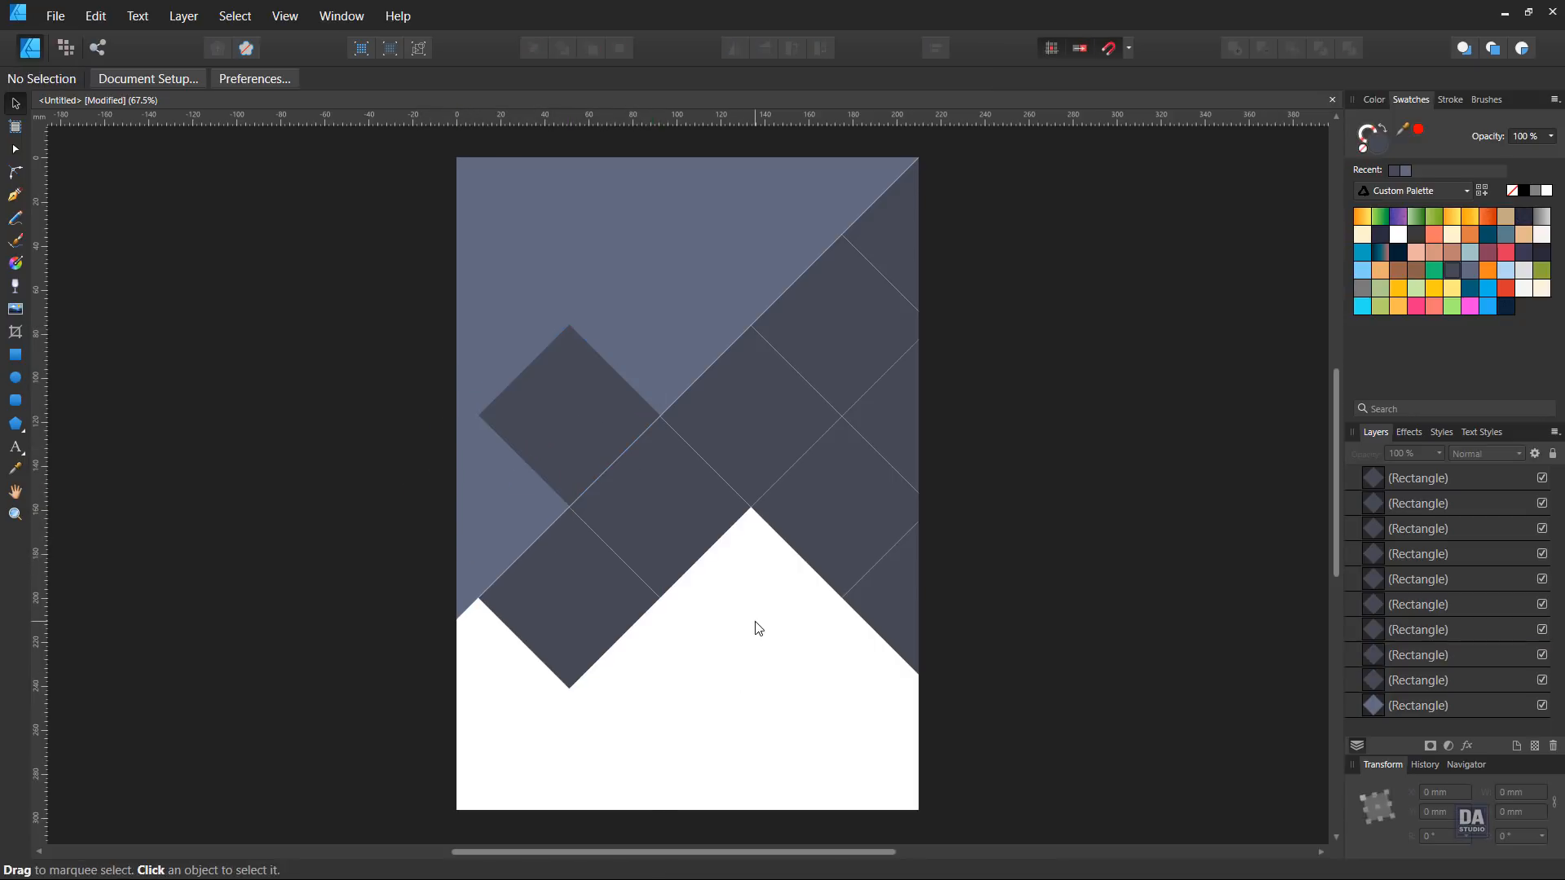
Step: Combine all nine dark diamonds into a single shape with the Add operation
{"action": "left_click", "coordinate": [581, 427]}
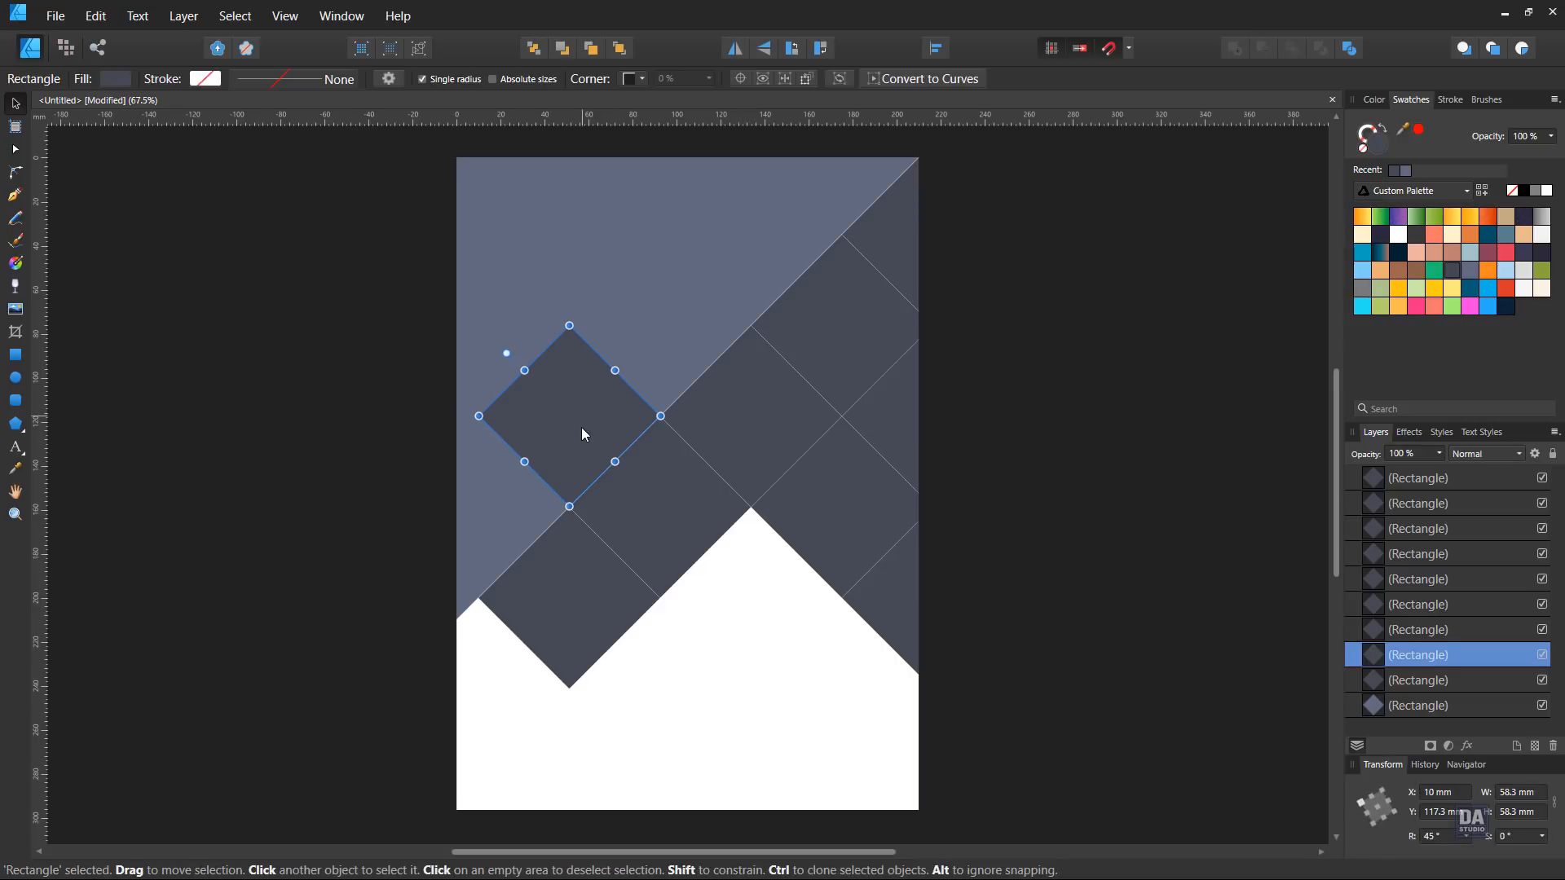
{"action": "left_click", "coordinate": [616, 561], "text": "shift"}
{"action": "left_click", "coordinate": [716, 491], "text": "shift"}
{"action": "left_click", "coordinate": [766, 442], "text": "shift"}
{"action": "left_click", "coordinate": [819, 335], "text": "shift"}
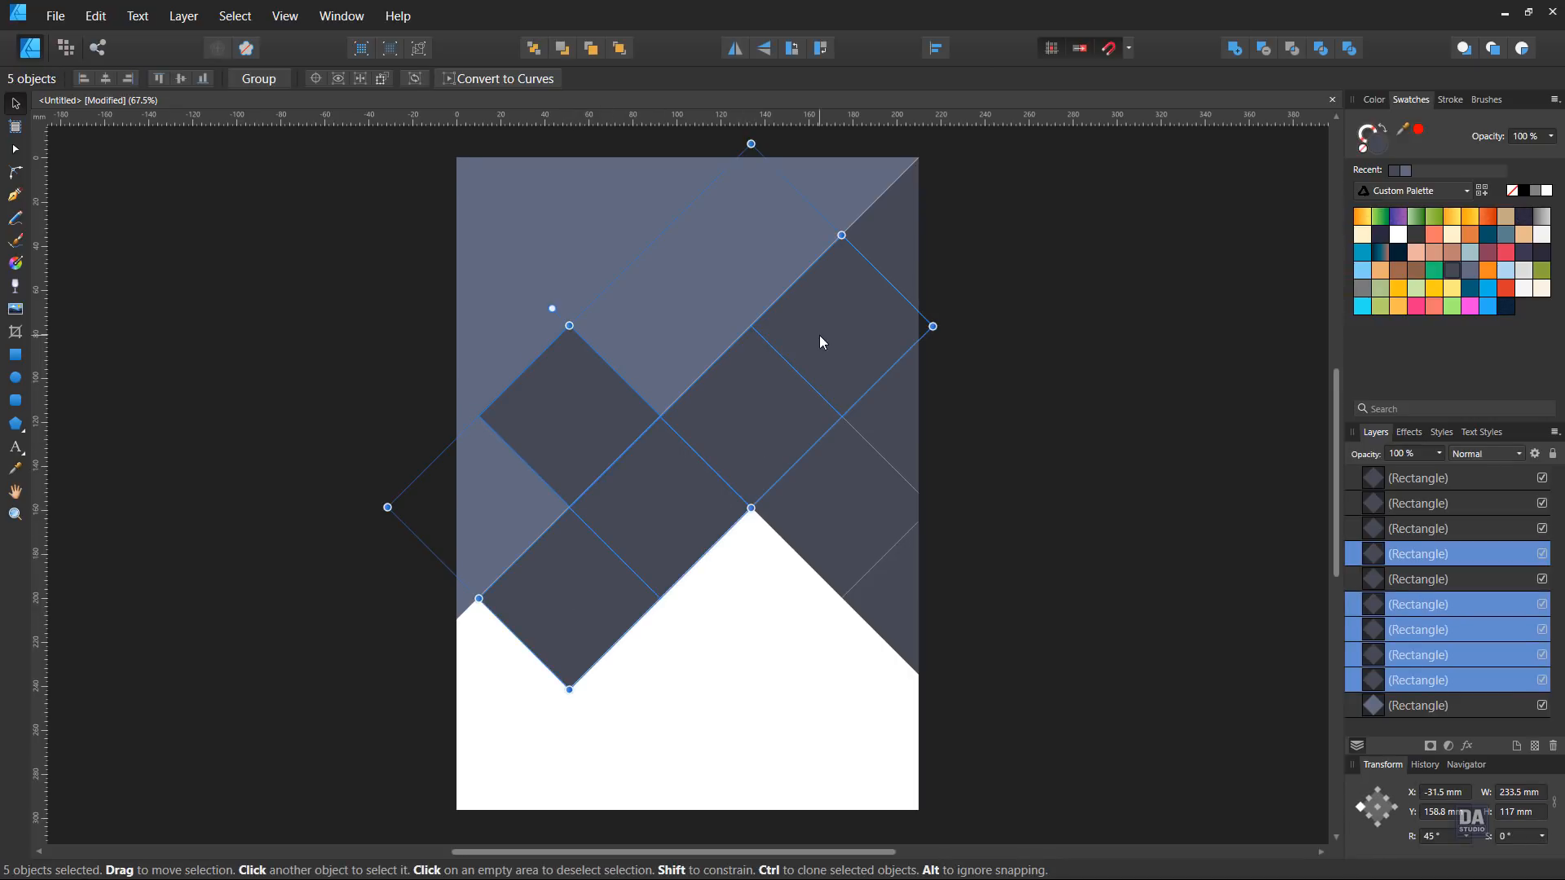
{"action": "left_click", "coordinate": [891, 224], "text": "shift"}
{"action": "left_click", "coordinate": [893, 394], "text": "shift"}
{"action": "left_click", "coordinate": [857, 489], "text": "shift"}
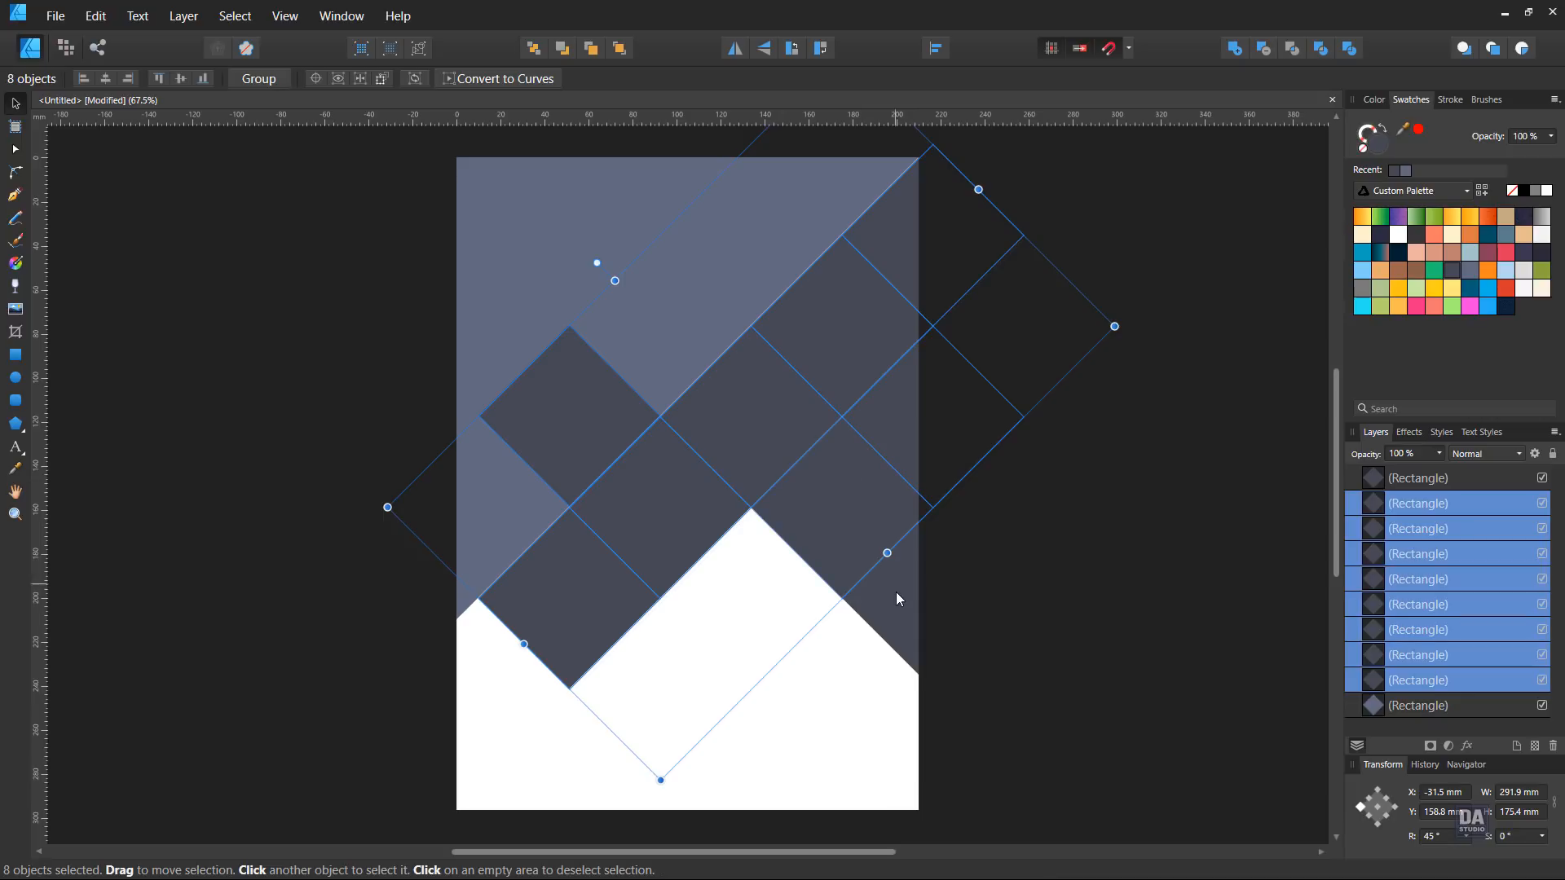
{"action": "left_click", "coordinate": [897, 602], "text": "shift"}
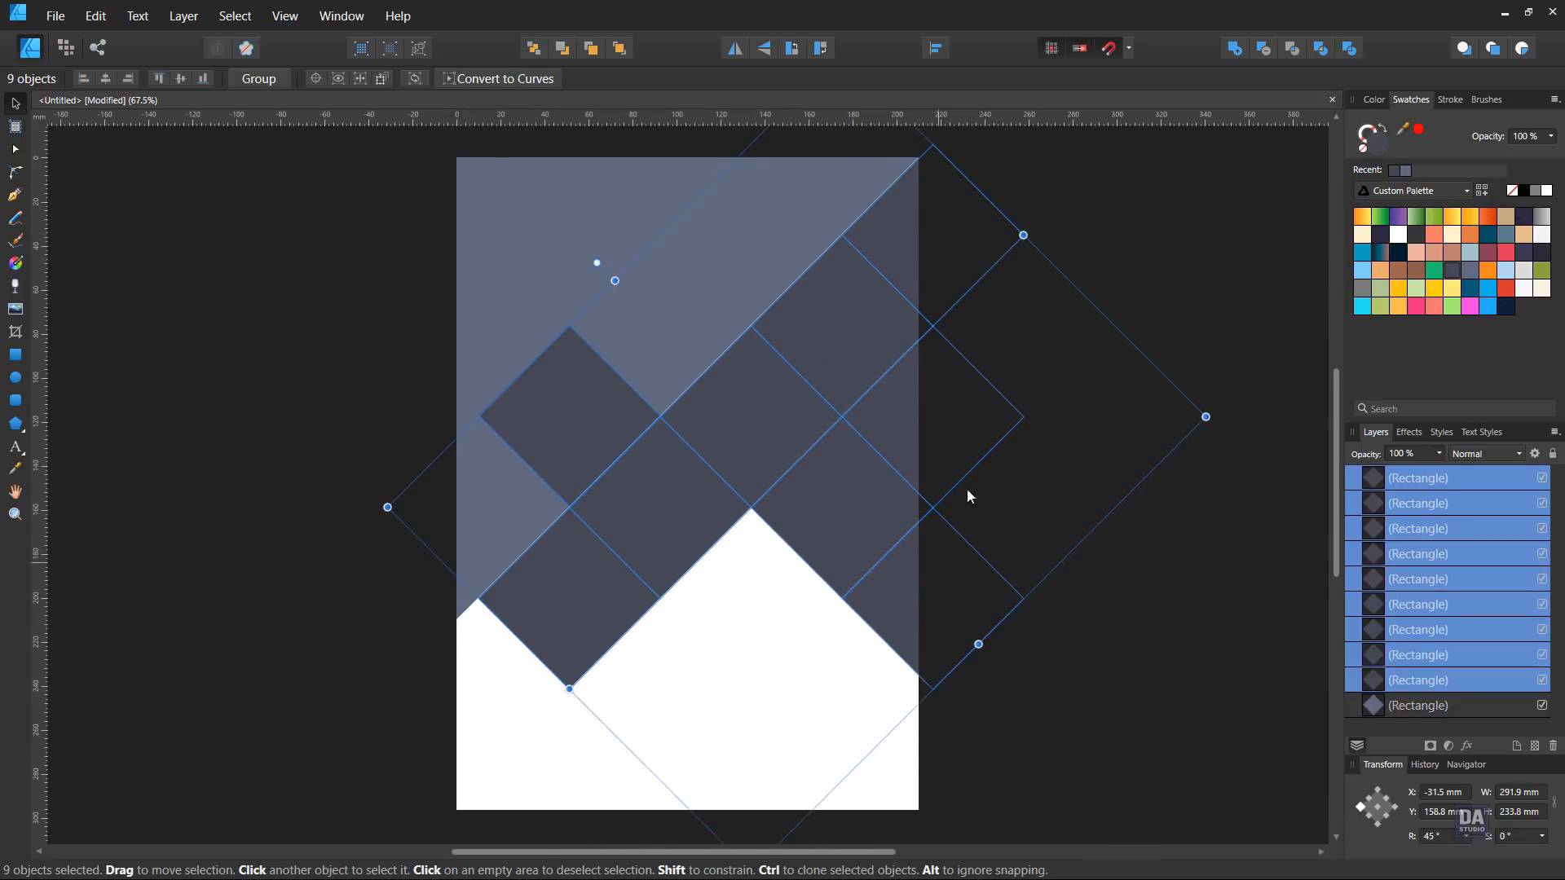
{"action": "left_click", "coordinate": [1240, 50]}
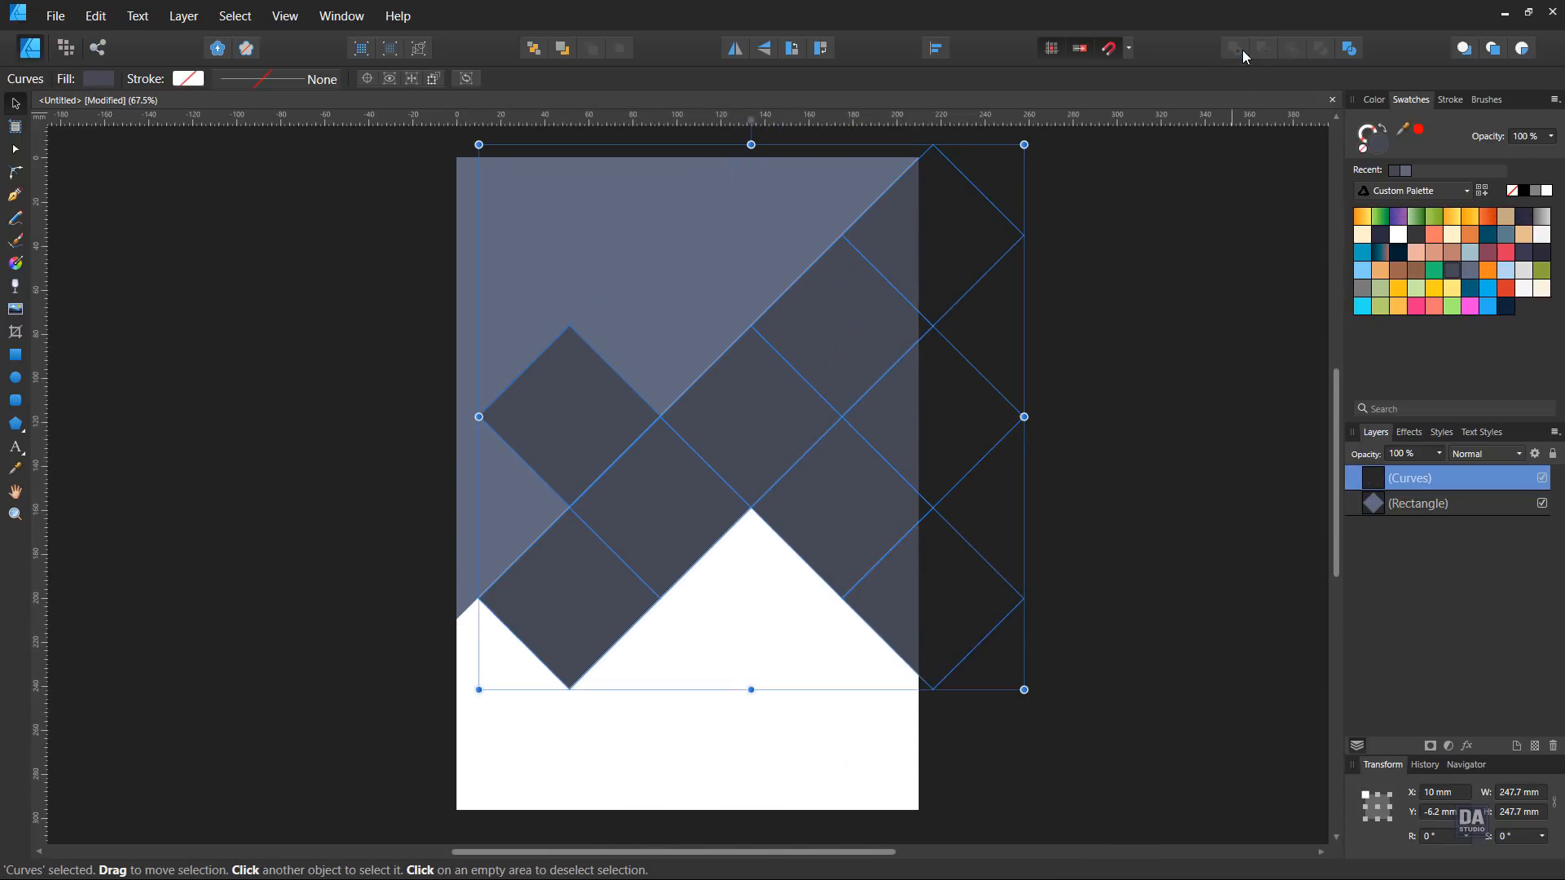
{"action": "left_click", "coordinate": [1201, 313]}
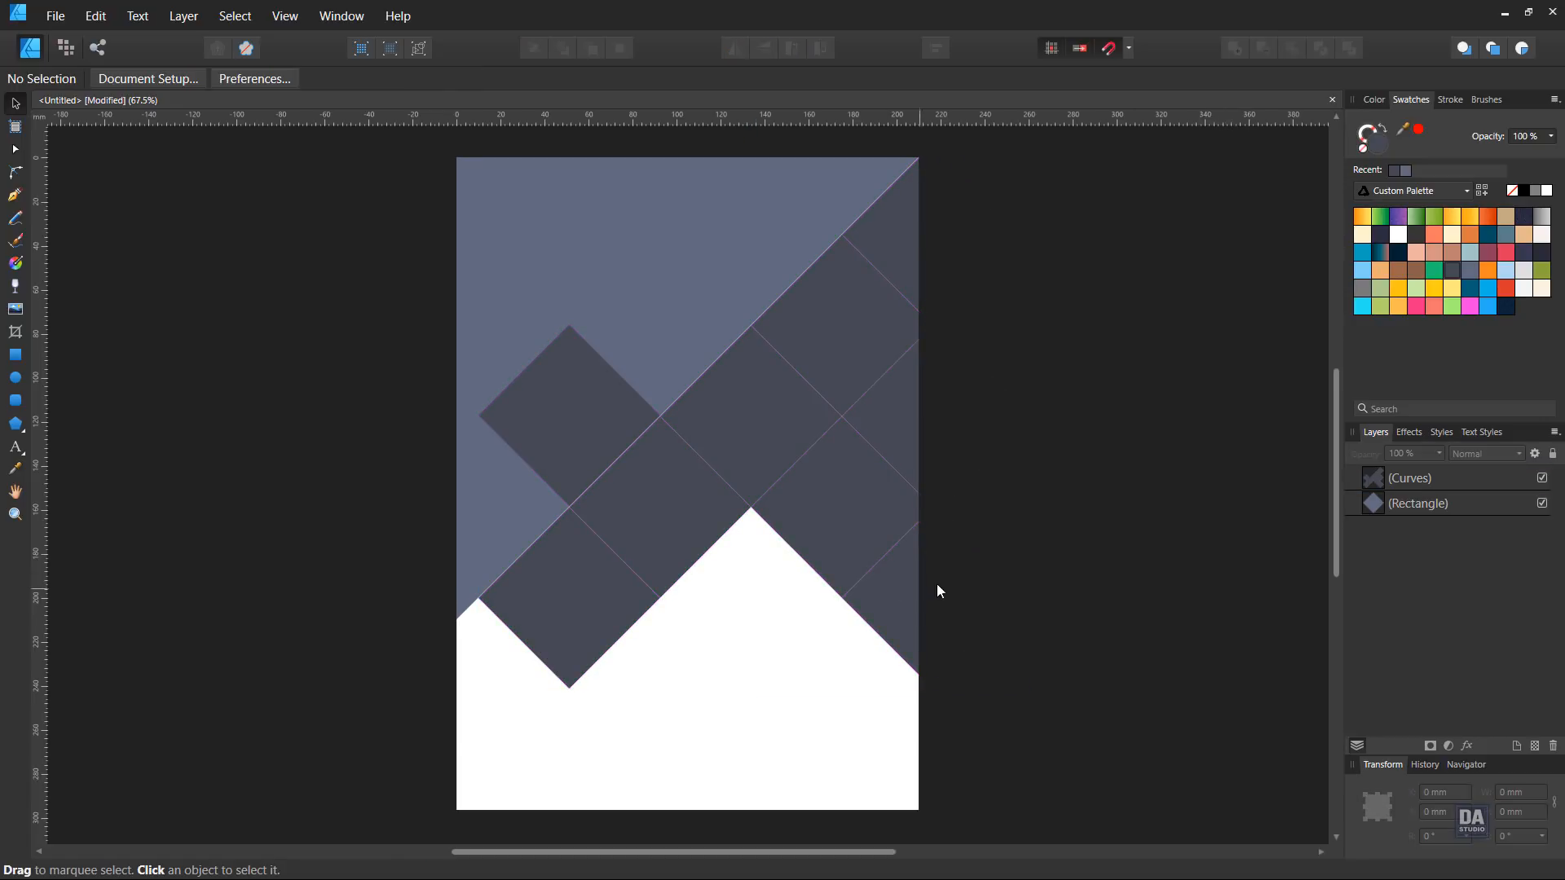
Step: Move the merged diamond shape along the diagonal so its upper edge meets the page top, at about X 3.8 mm, Y 0 mm
{"action": "left_click_drag", "start_coordinate": [912, 594], "coordinate": [952, 620]}
{"action": "key", "text": "ctrl+z"}
{"action": "left_click", "coordinate": [1128, 558]}
{"action": "left_click", "coordinate": [920, 607]}
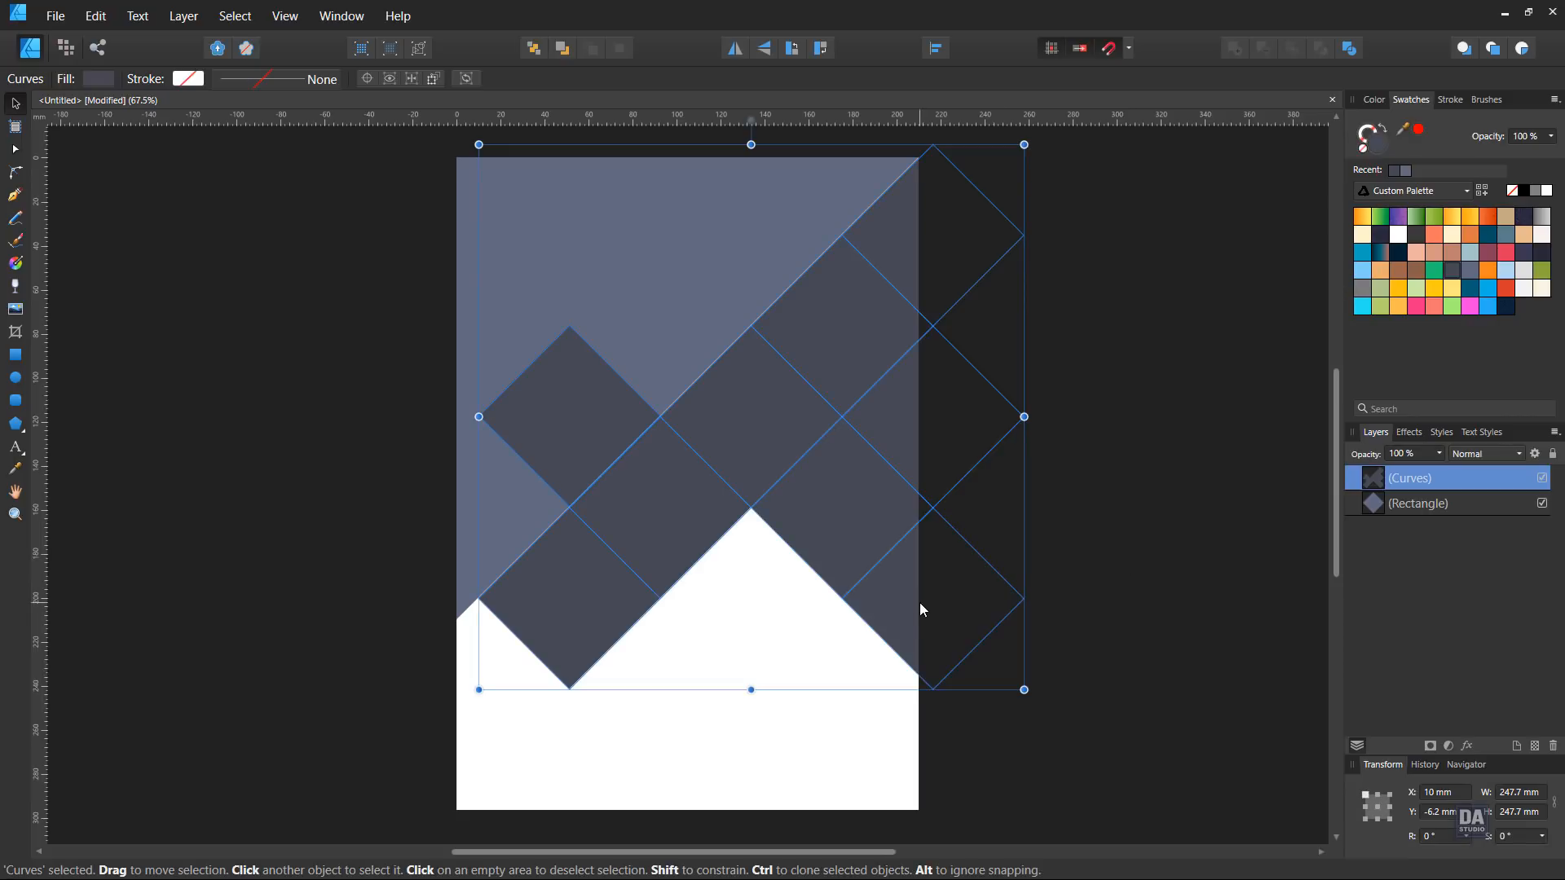
{"action": "left_click_drag", "start_coordinate": [904, 607], "coordinate": [899, 617]}
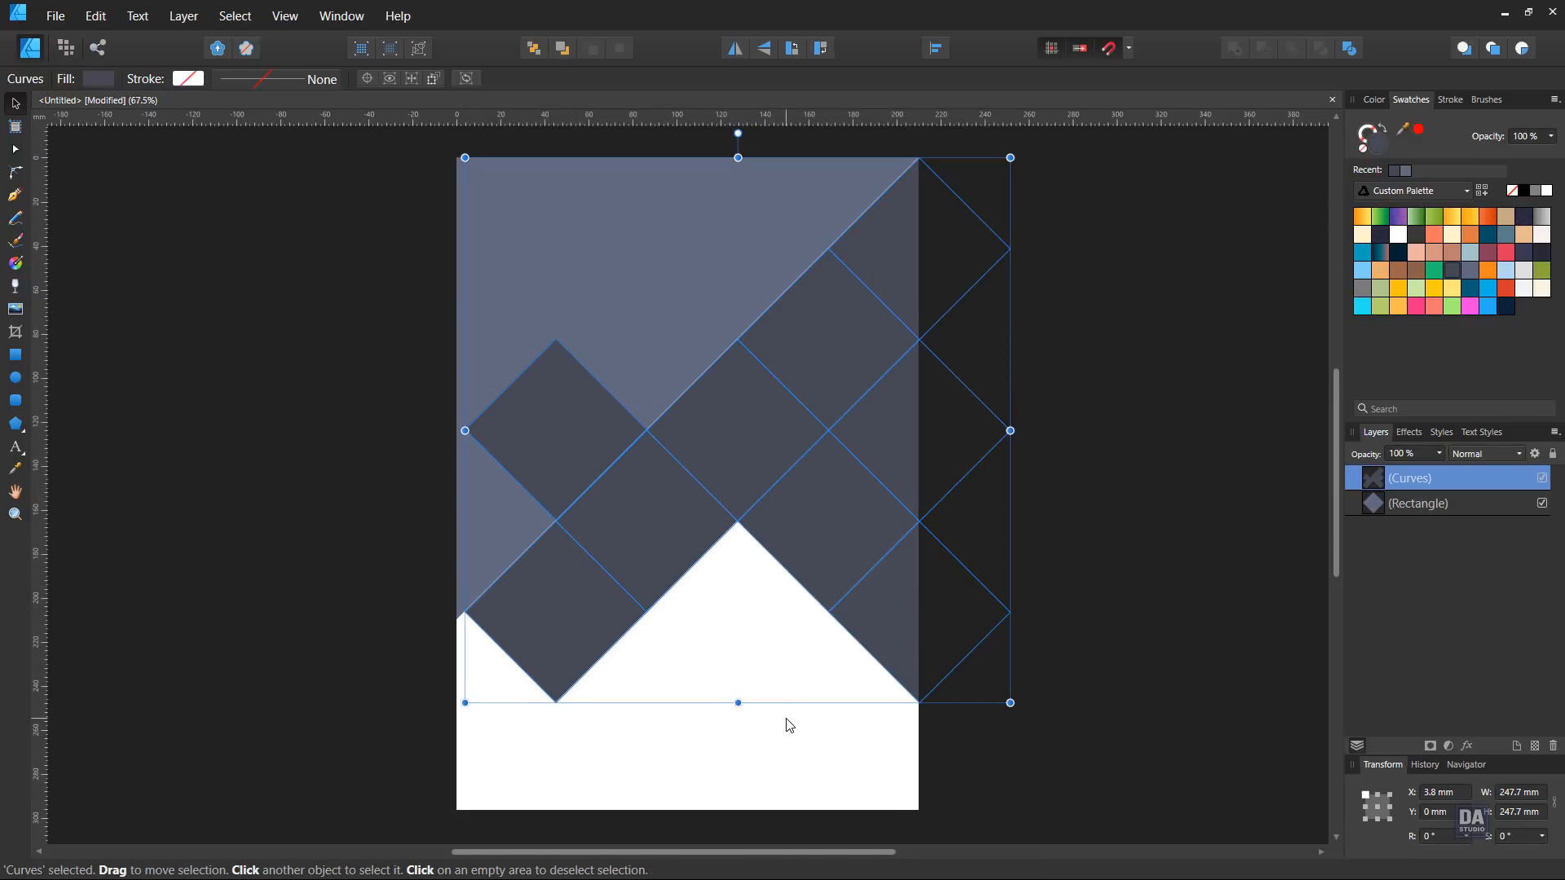
{"action": "left_click", "coordinate": [789, 725]}
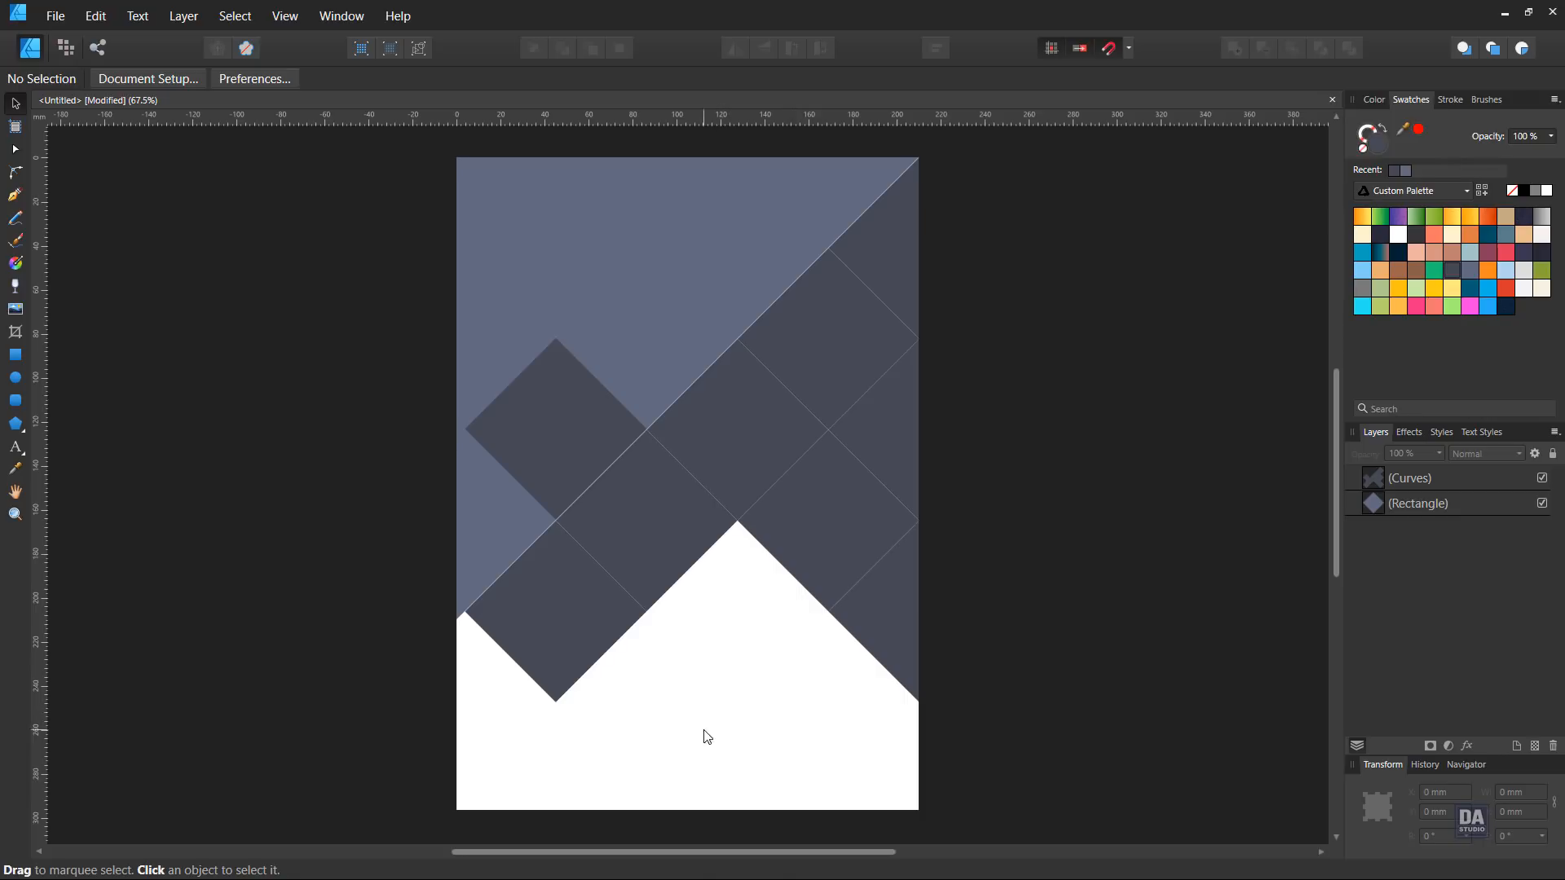
Step: Add the art text COMPANY on the blue area near the page's top and enlarge it to about 53 pt
{"action": "left_click", "coordinate": [20, 451]}
{"action": "left_click", "coordinate": [501, 233]}
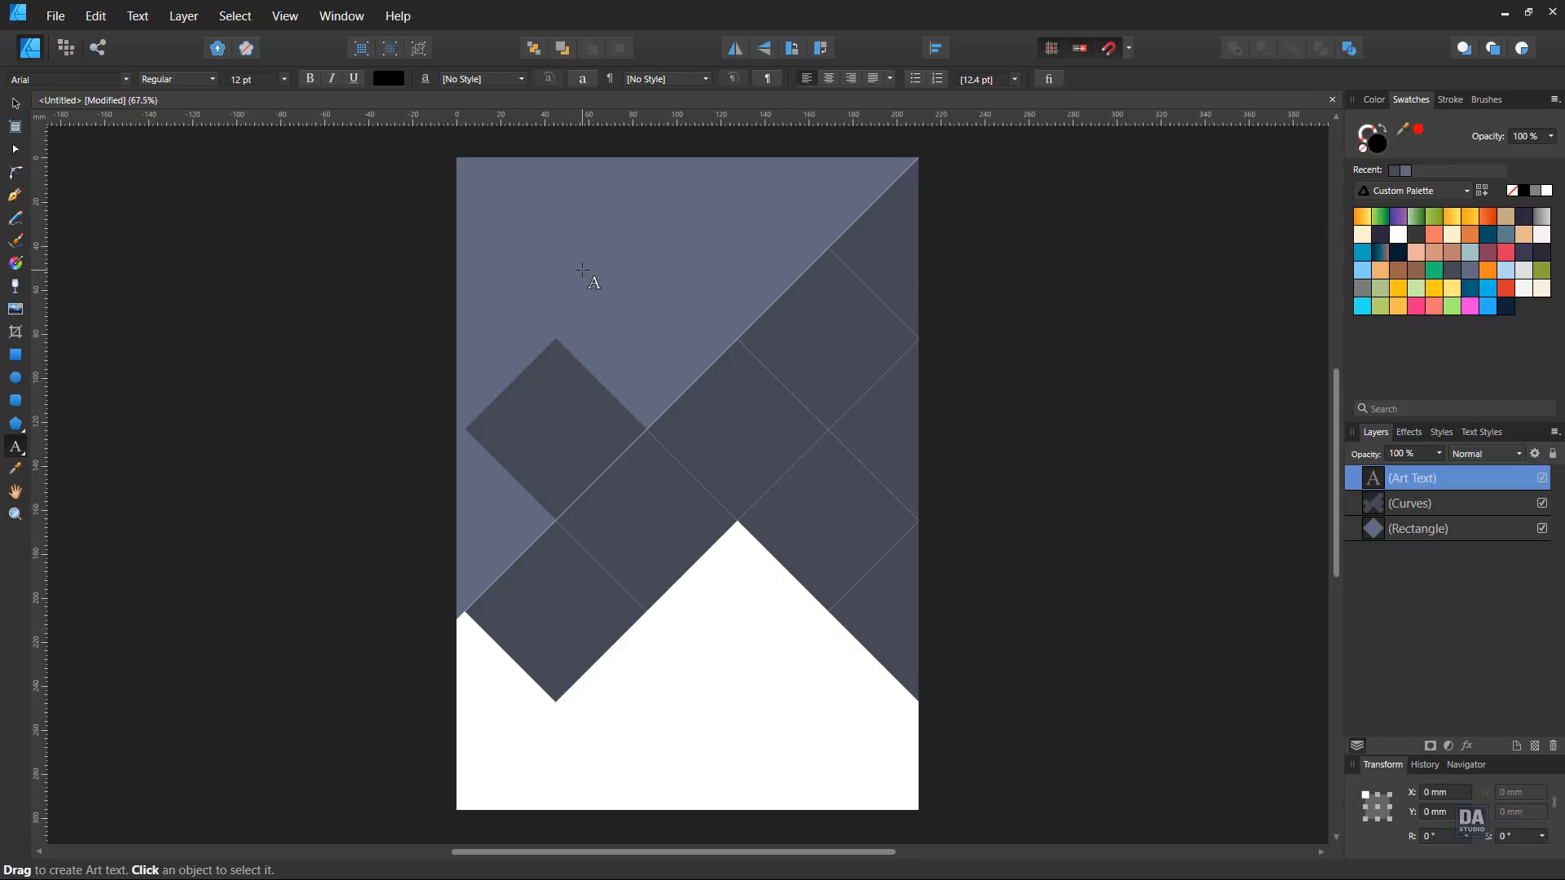
{"action": "type", "text": "coMPA"}
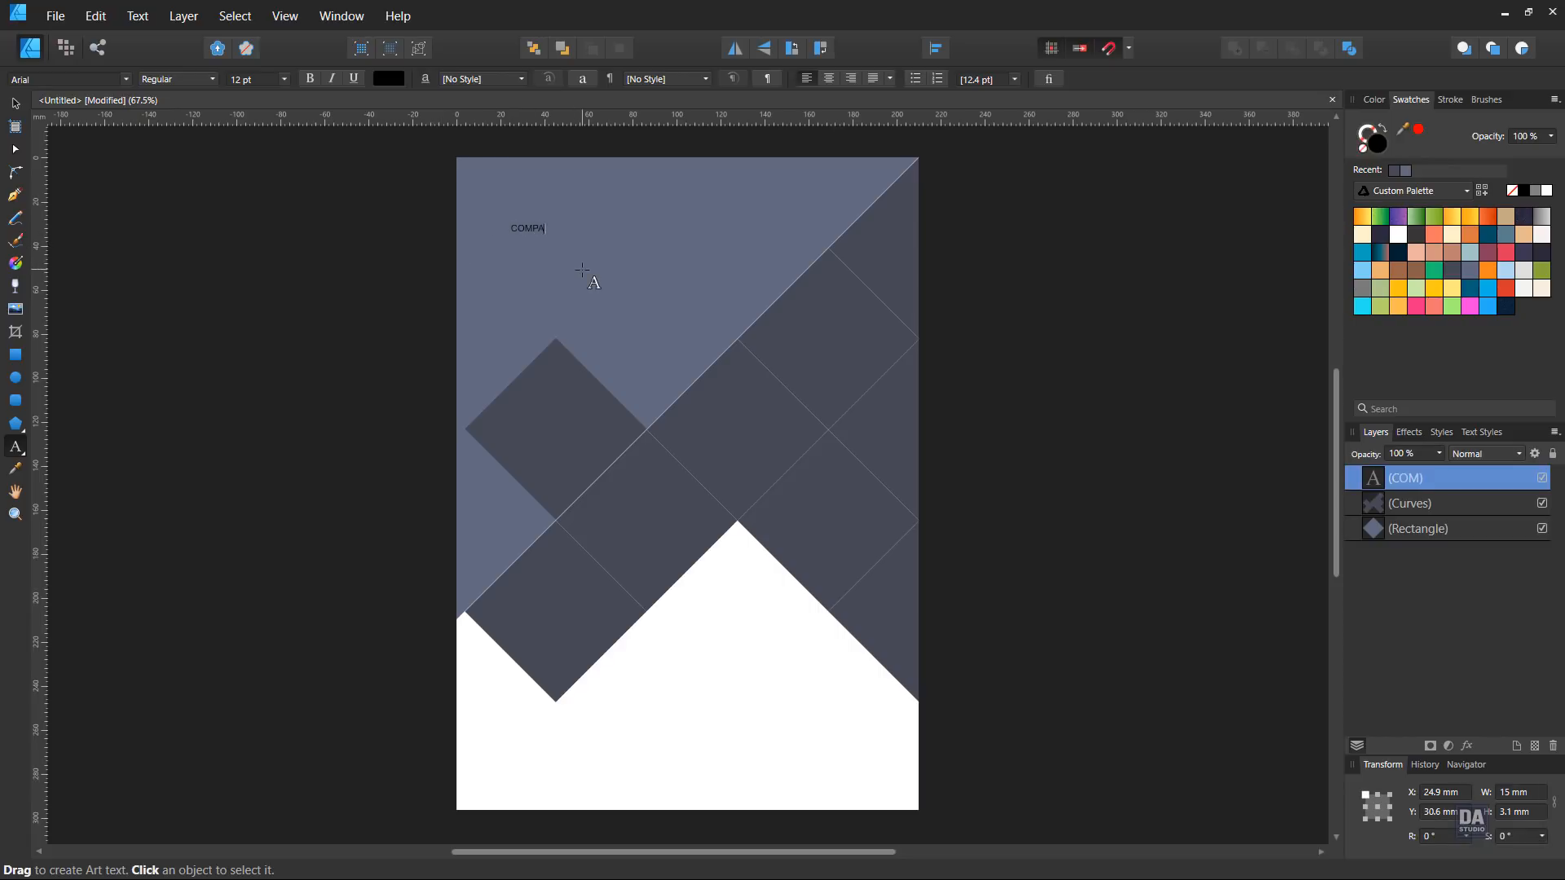
{"action": "type", "text": "NY"}
{"action": "key", "text": "Escape"}
{"action": "left_click", "coordinate": [15, 104]}
{"action": "left_click_drag", "start_coordinate": [559, 234], "coordinate": [658, 215]}
{"action": "left_click", "coordinate": [1014, 303]}
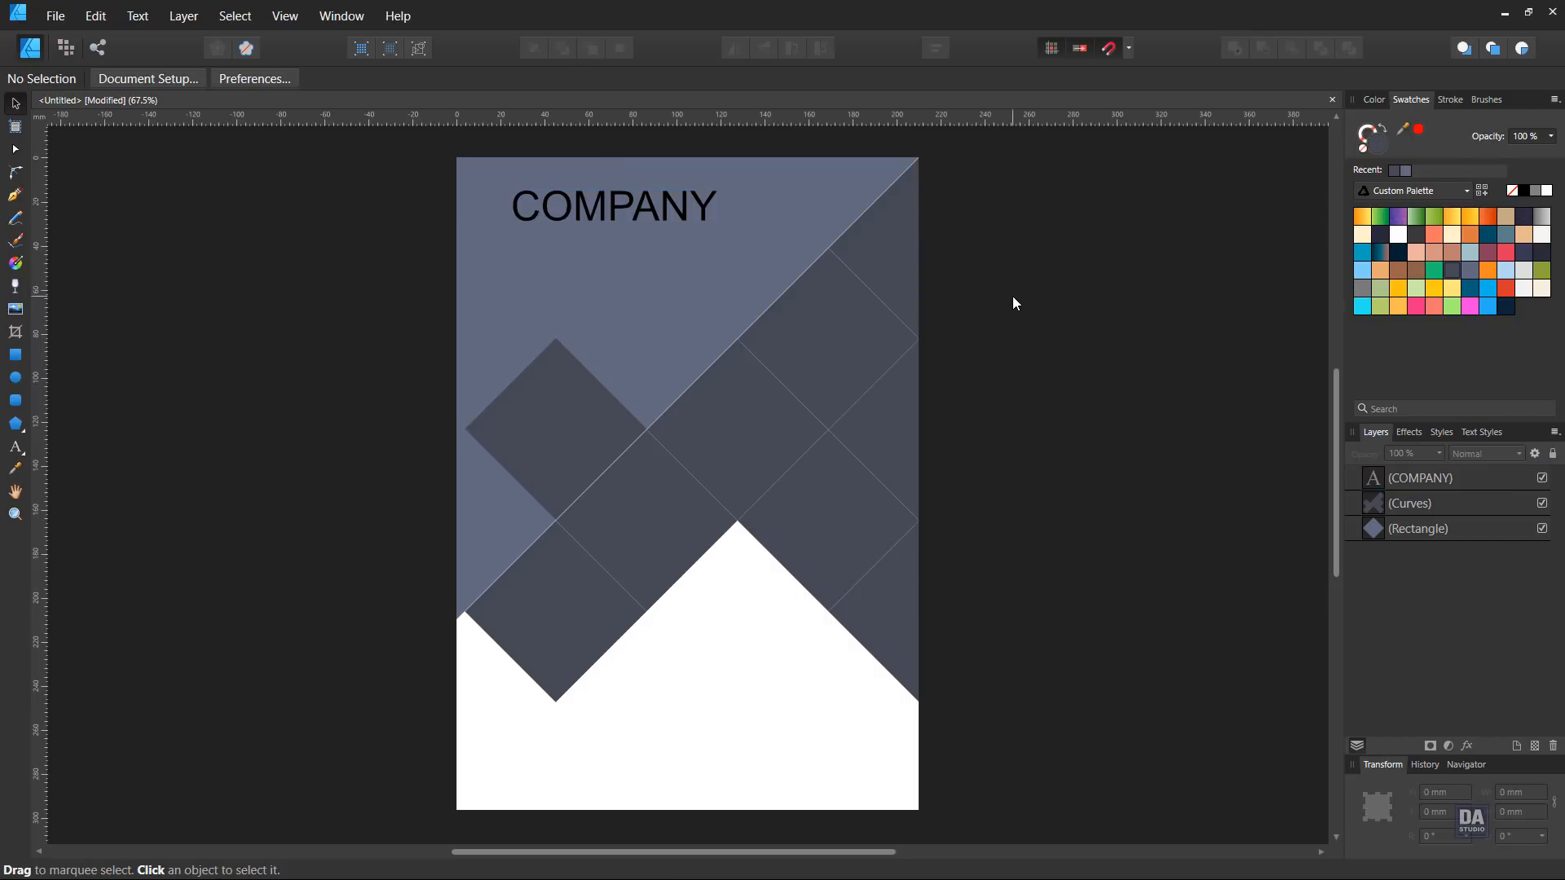
Step: Set the COMPANY text's font to Montserrat and scale it down to about 40 pt
{"action": "left_click", "coordinate": [685, 208]}
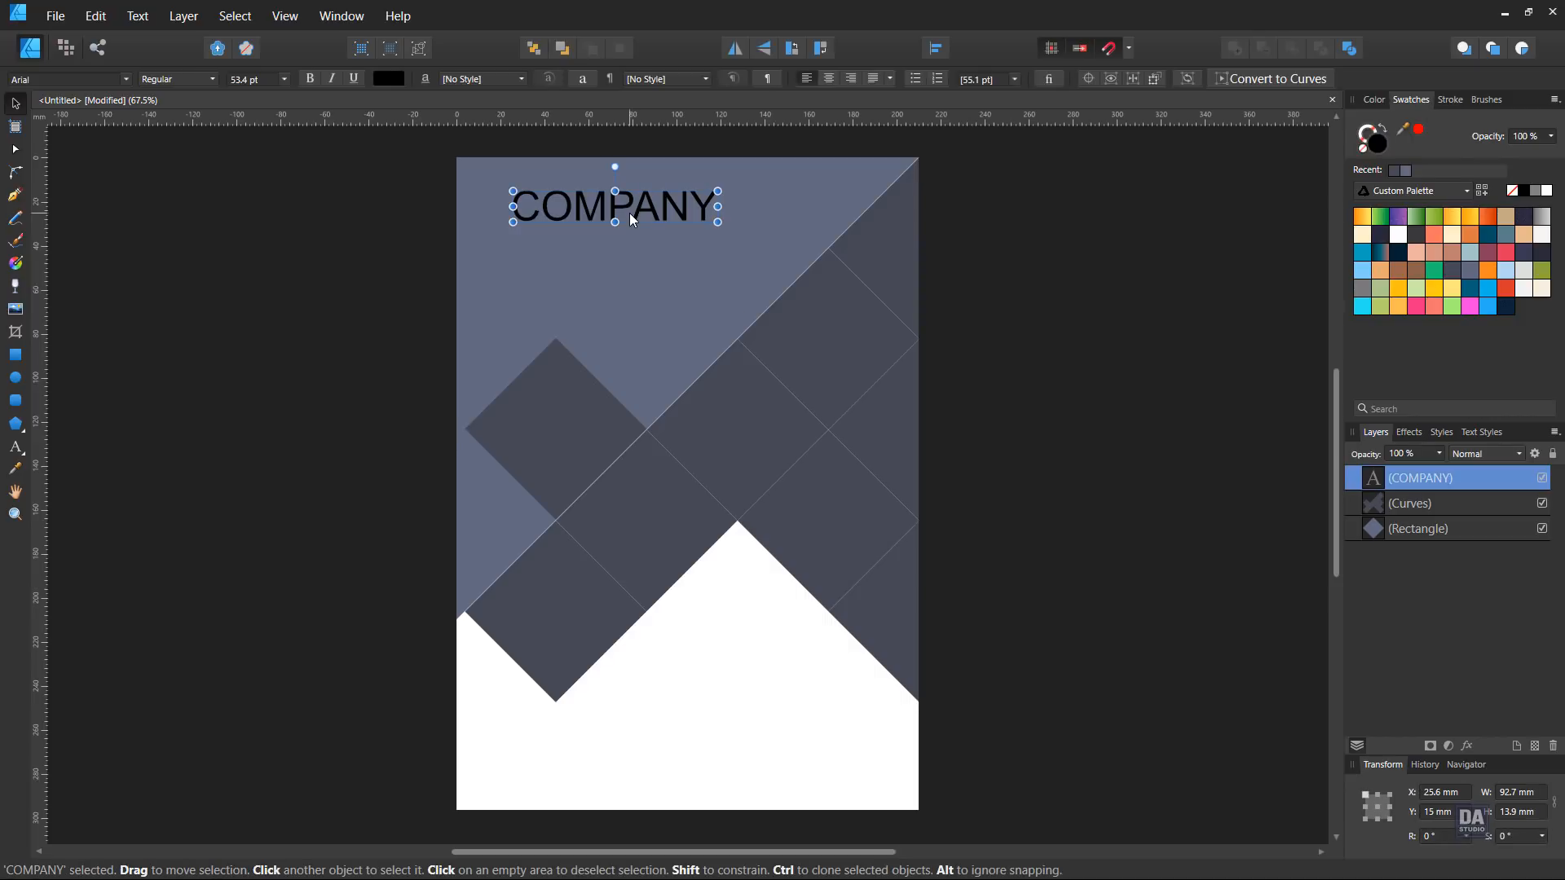
{"action": "left_click", "coordinate": [104, 82]}
{"action": "type", "text": "mon"}
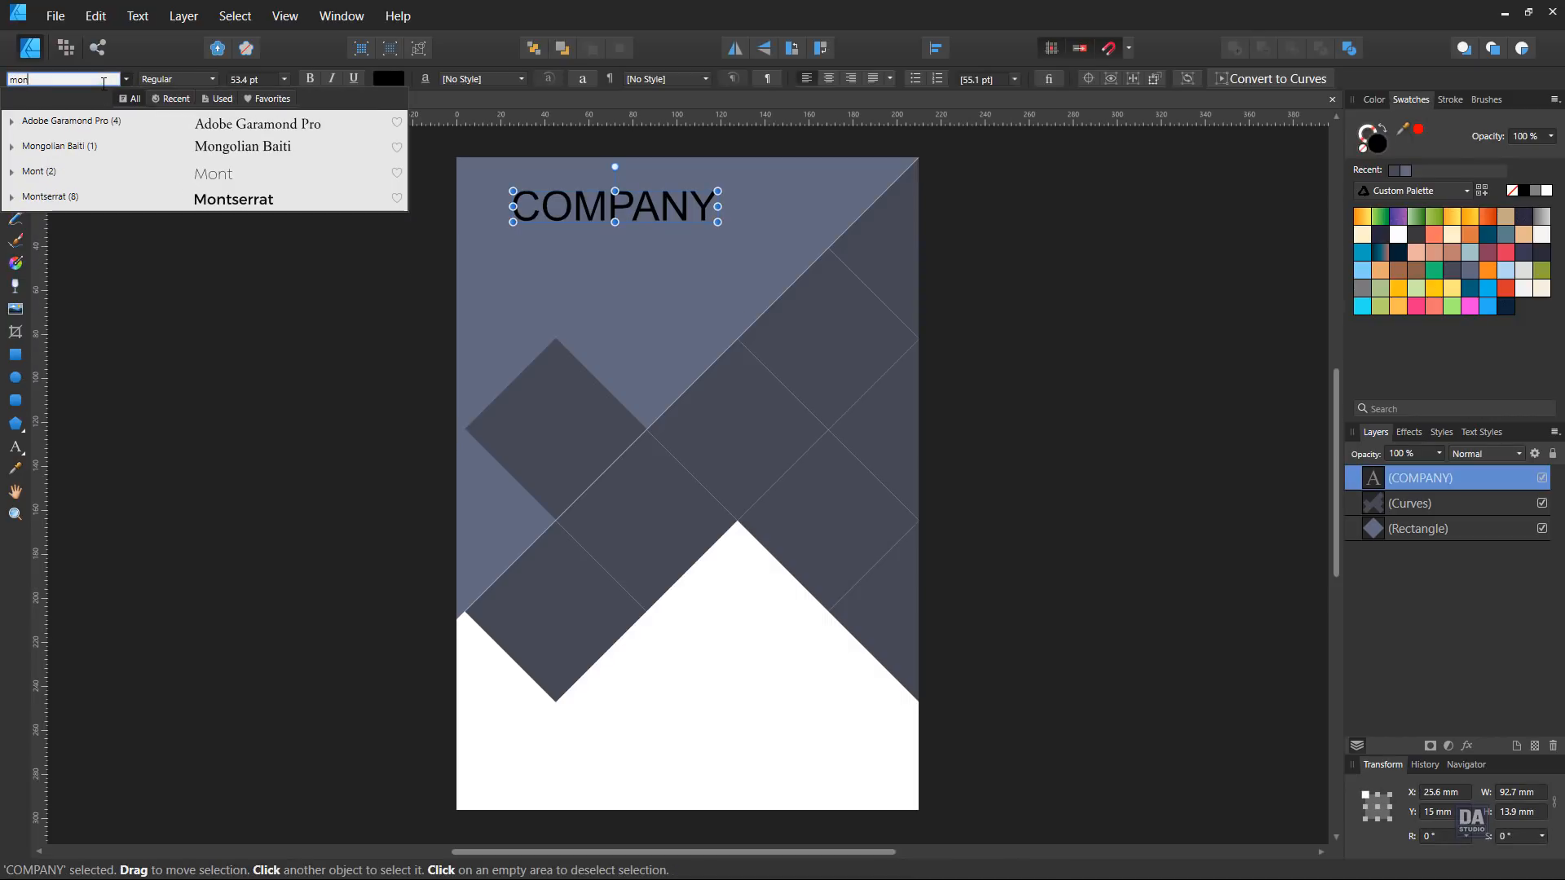
{"action": "left_click", "coordinate": [95, 199]}
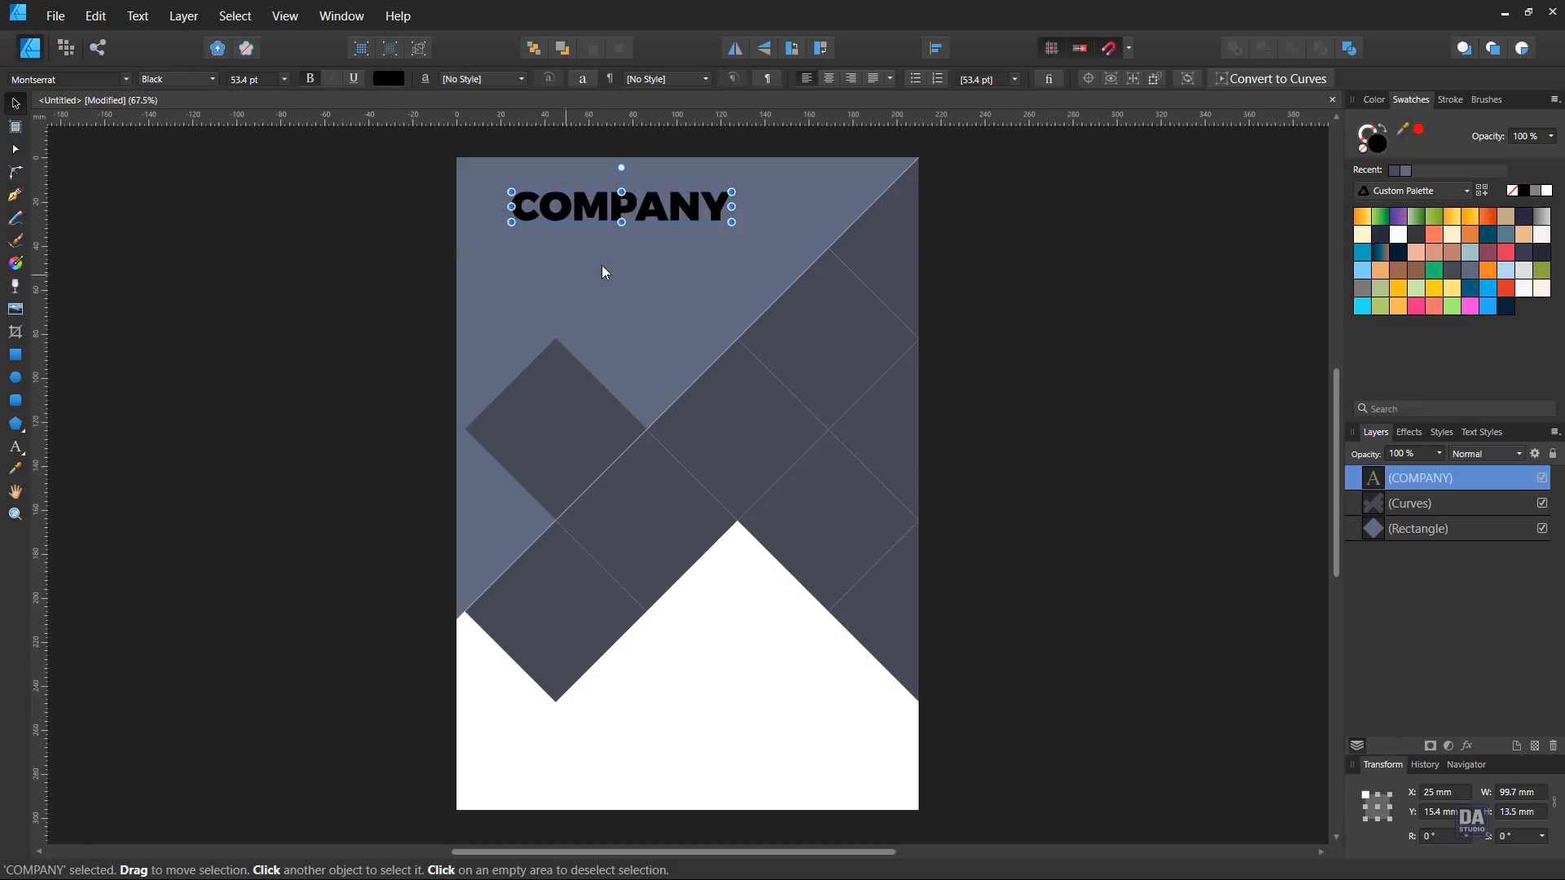
{"action": "left_click_drag", "start_coordinate": [725, 223], "coordinate": [668, 211]}
{"action": "left_click_drag", "start_coordinate": [657, 208], "coordinate": [665, 206]}
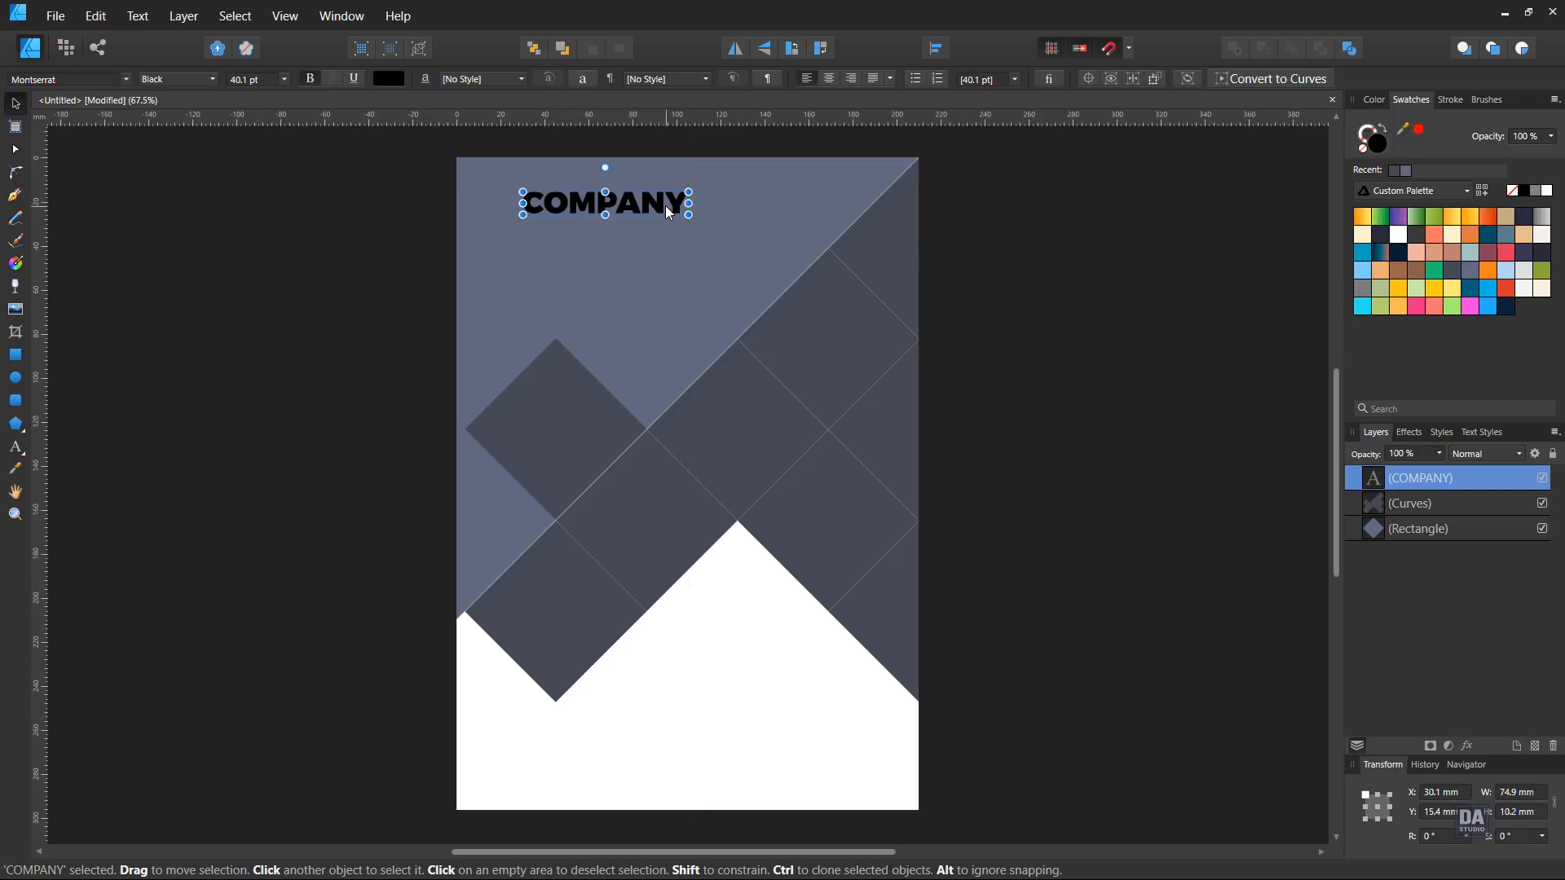
Step: Set the COMPANY text's weight to Bold and move it slightly left to about X 27 mm
{"action": "left_click", "coordinate": [208, 78]}
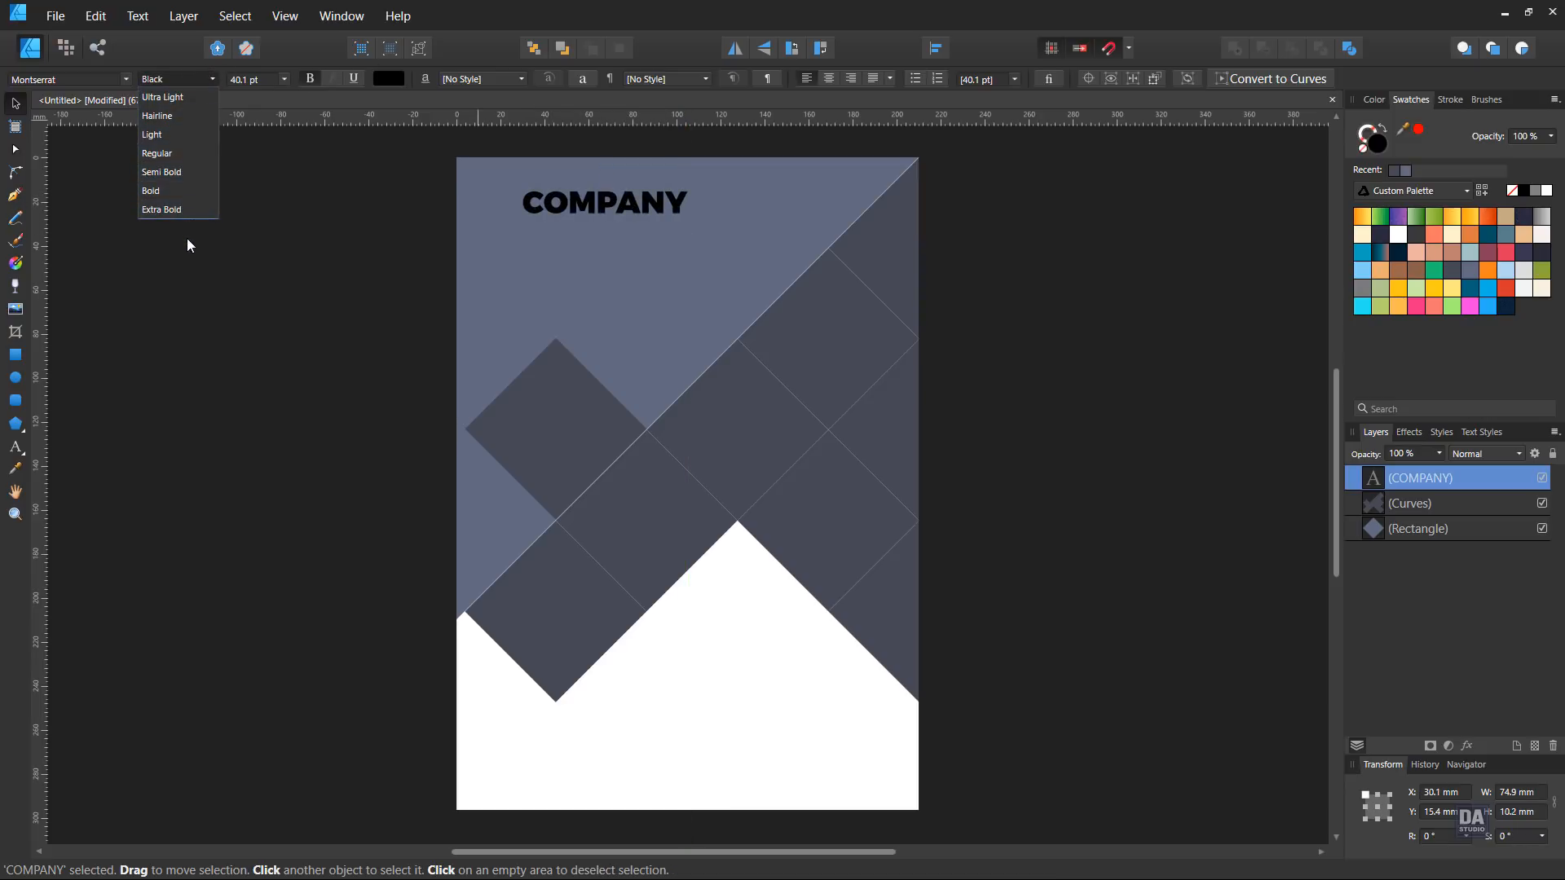
{"action": "left_click", "coordinate": [178, 194]}
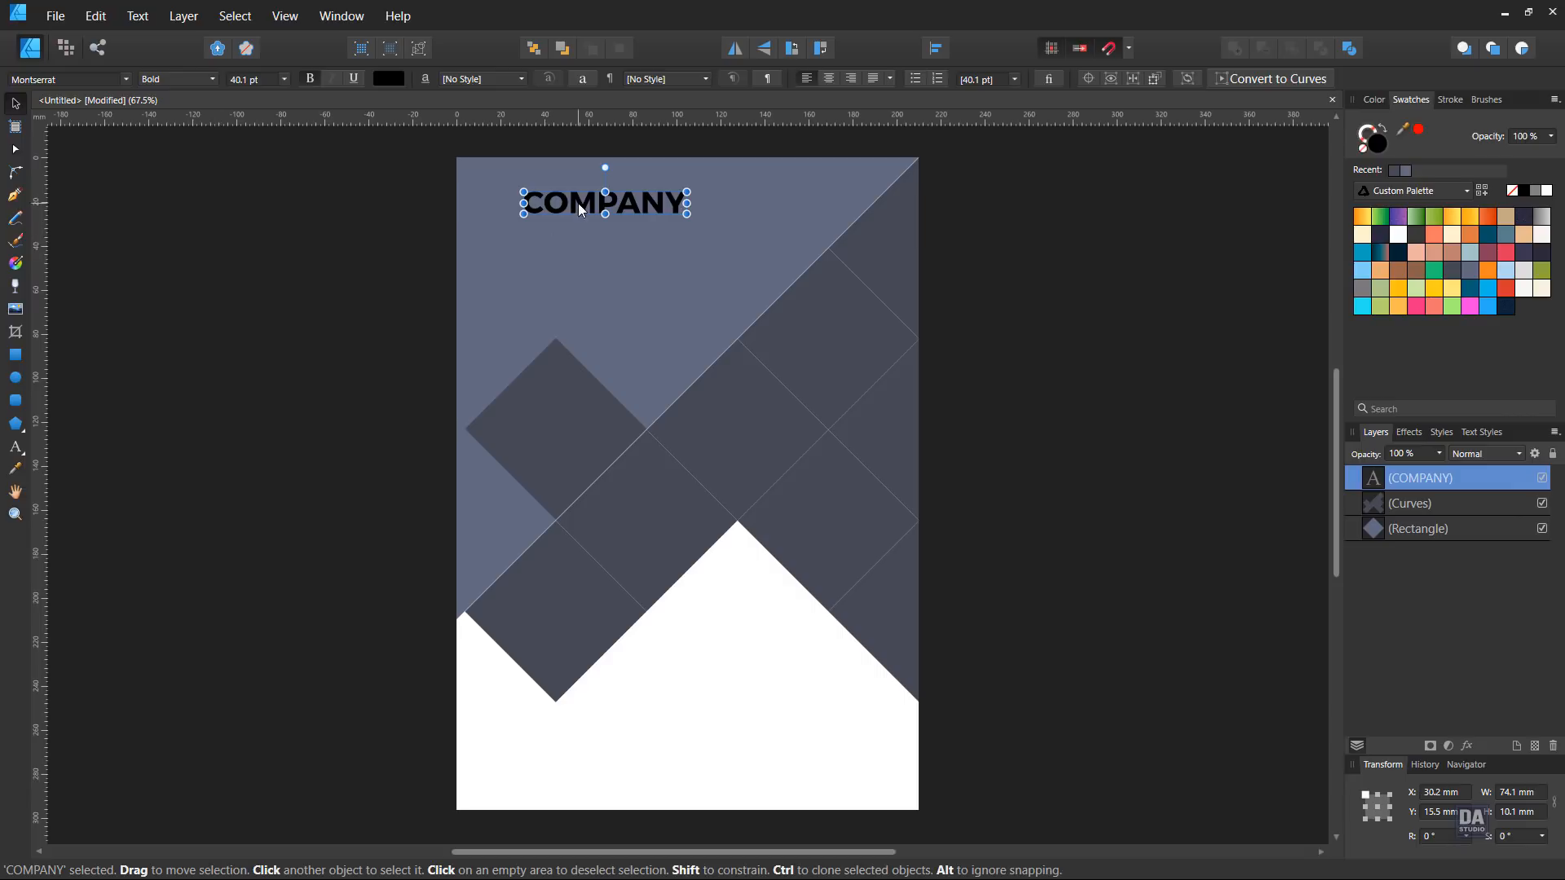
{"action": "left_click_drag", "start_coordinate": [579, 203], "coordinate": [571, 202]}
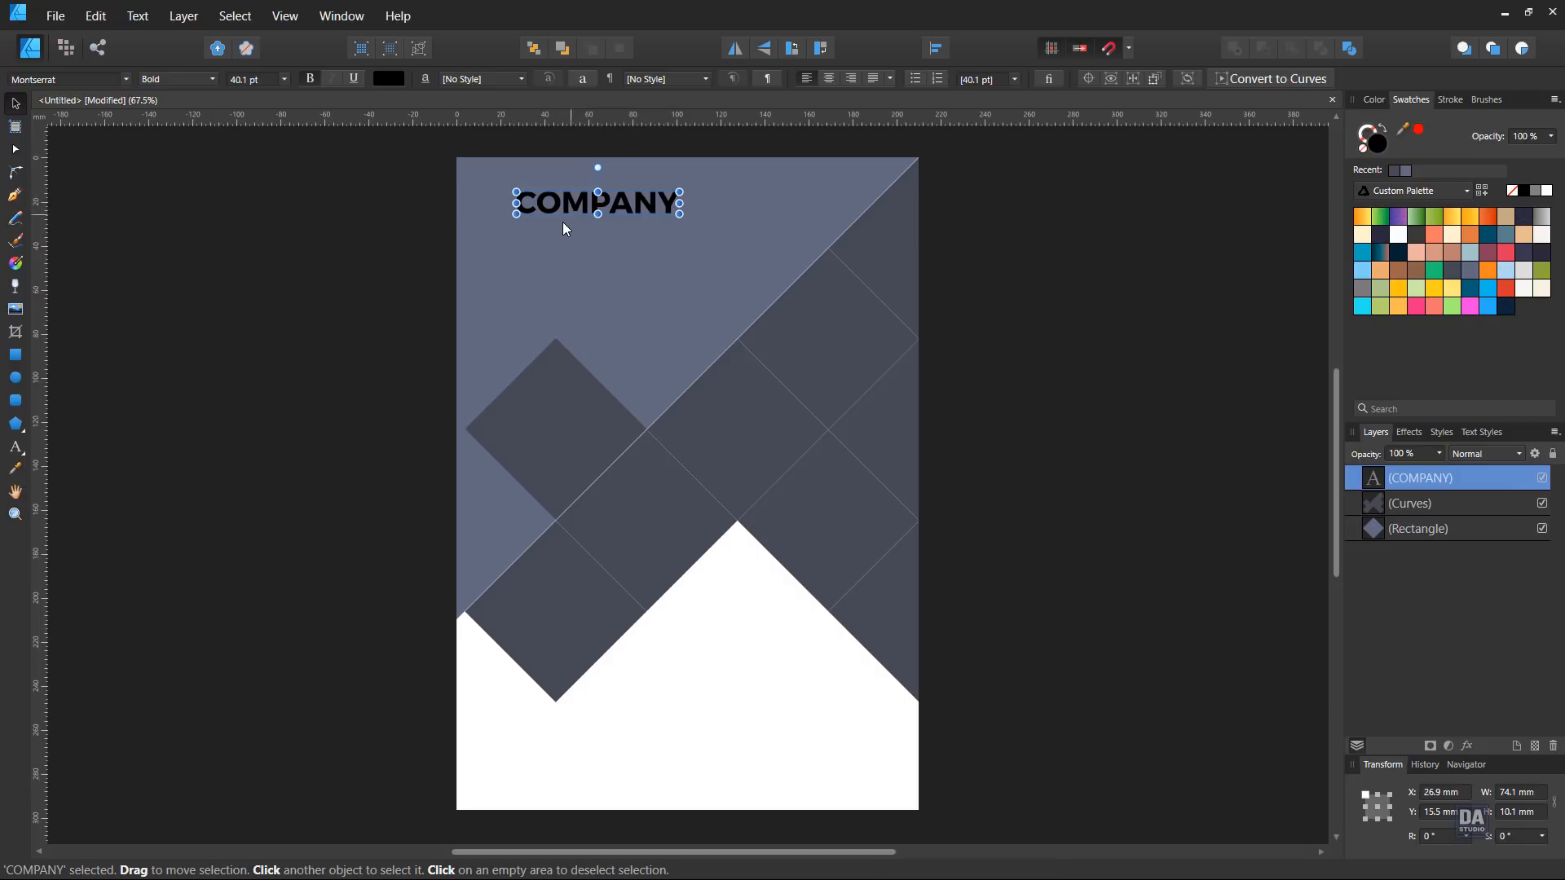
{"action": "left_click", "coordinate": [357, 270]}
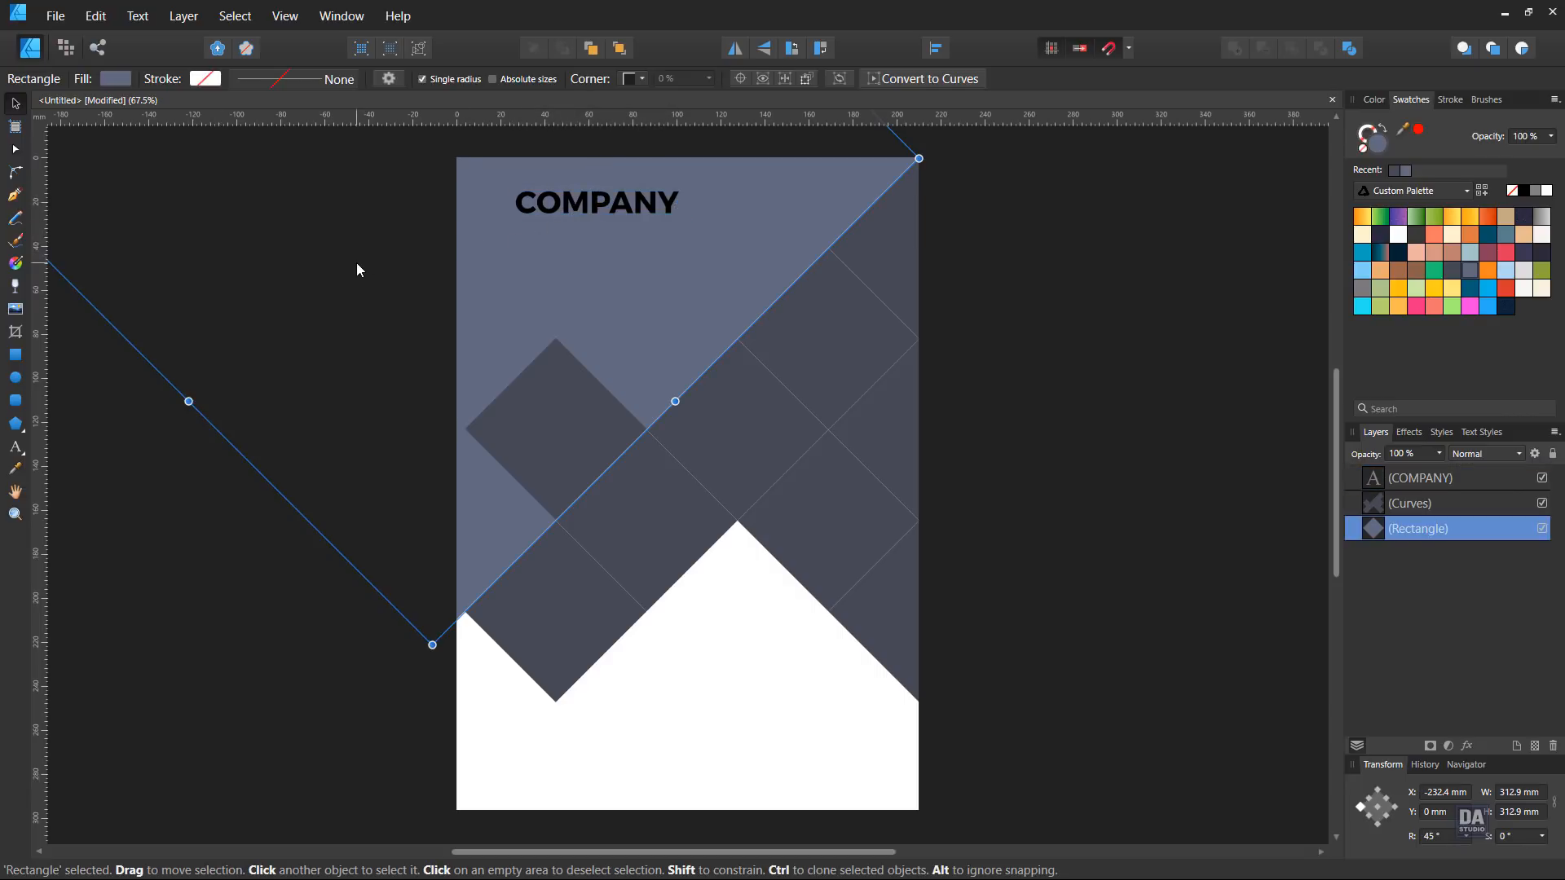
{"action": "left_click", "coordinate": [278, 635]}
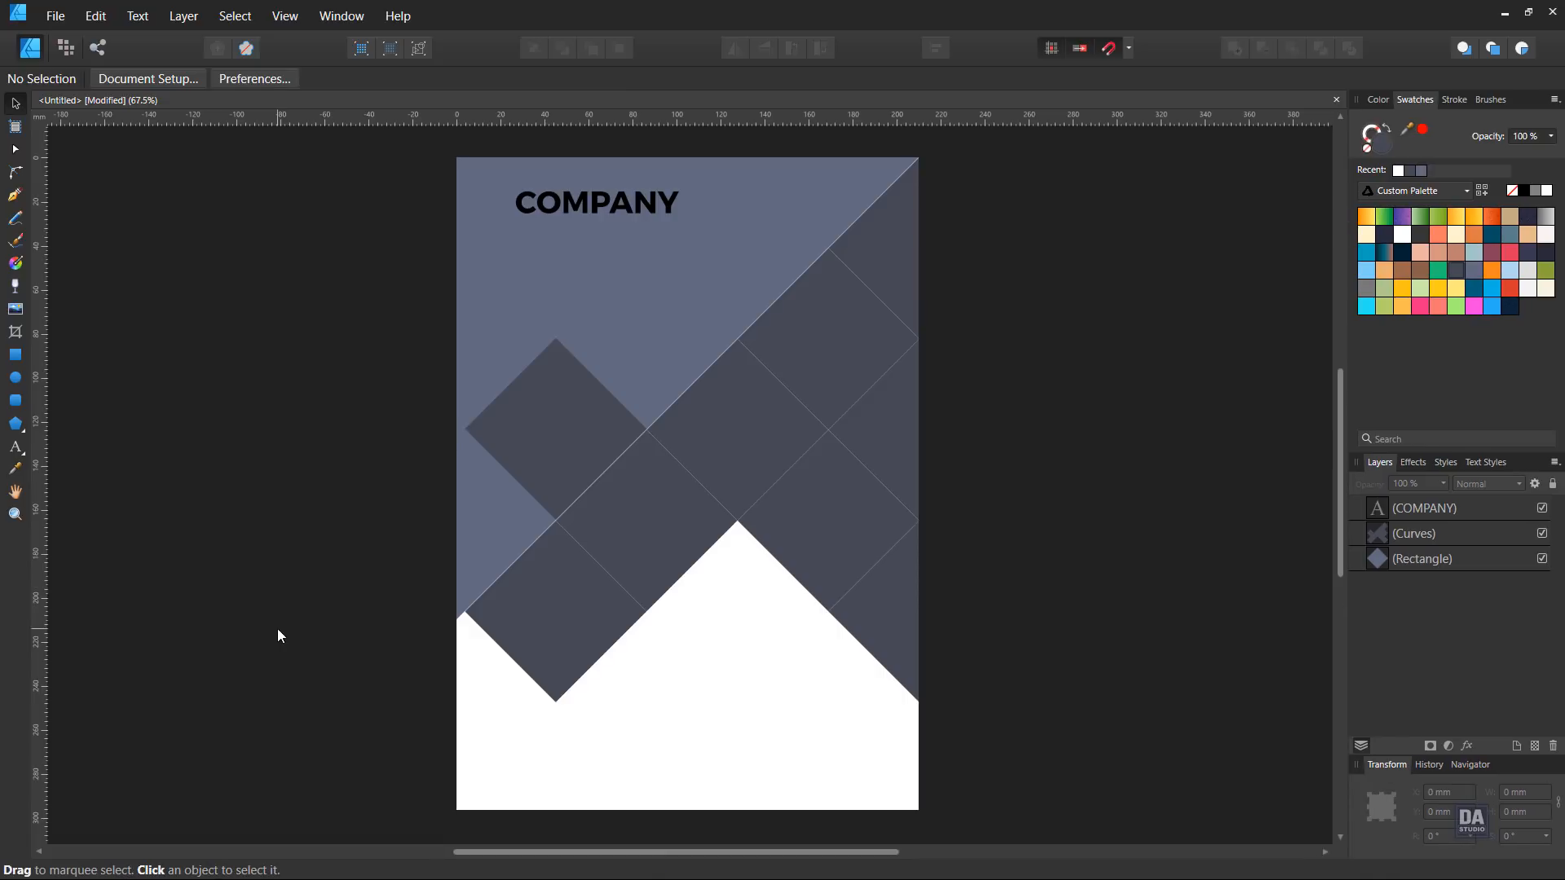
Step: Set the COMPANY text's font to Adobe Gothic Std and enlarge it to about 49.9 pt
{"action": "left_click", "coordinate": [499, 216]}
{"action": "left_click", "coordinate": [518, 209]}
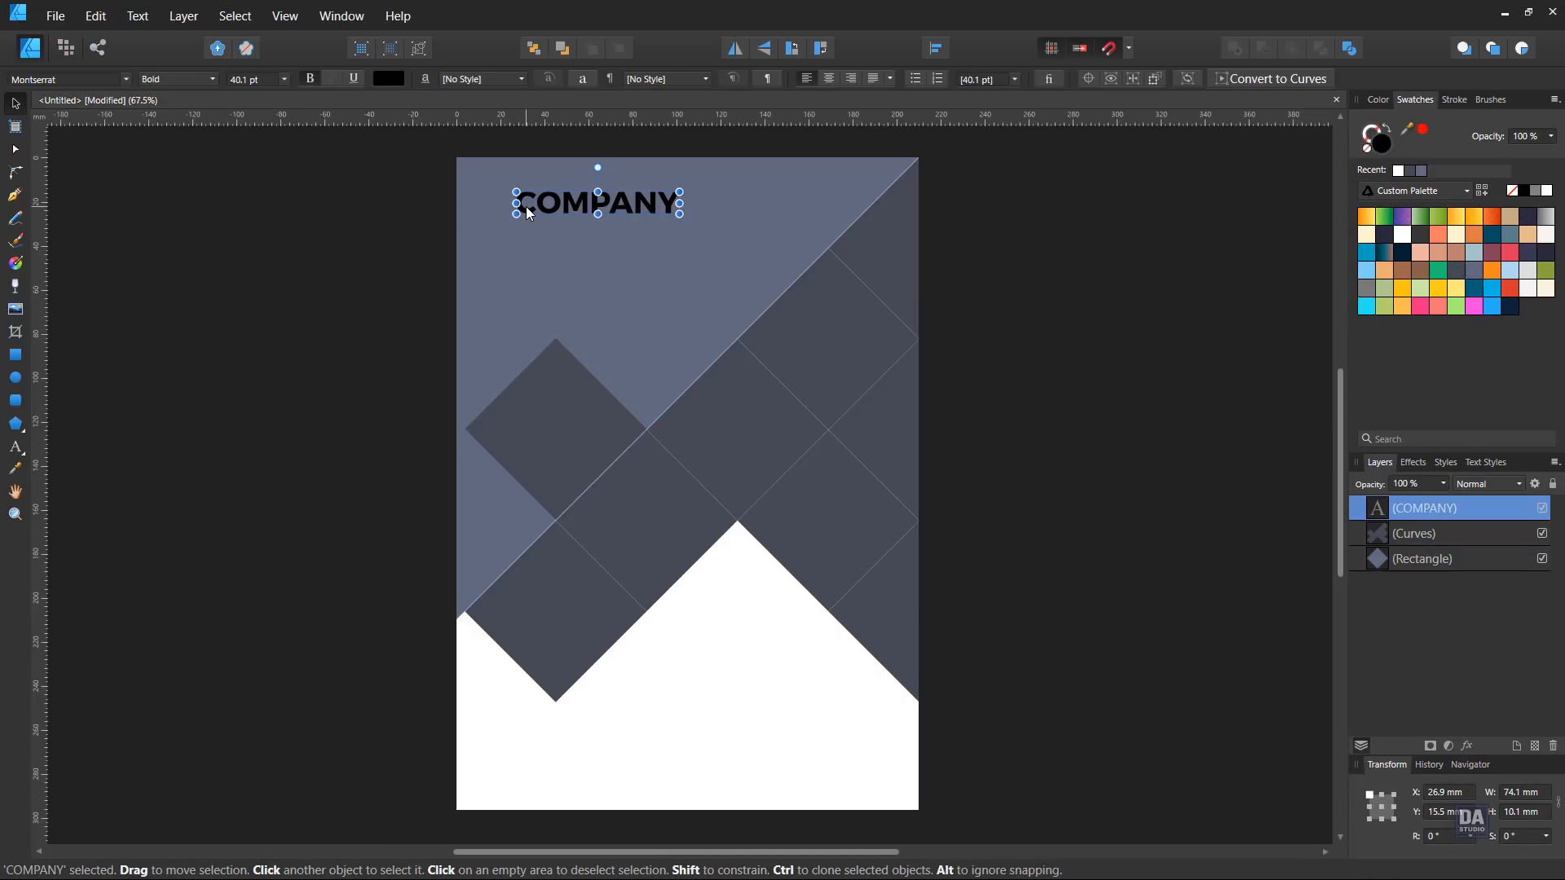
{"action": "left_click", "coordinate": [126, 79]}
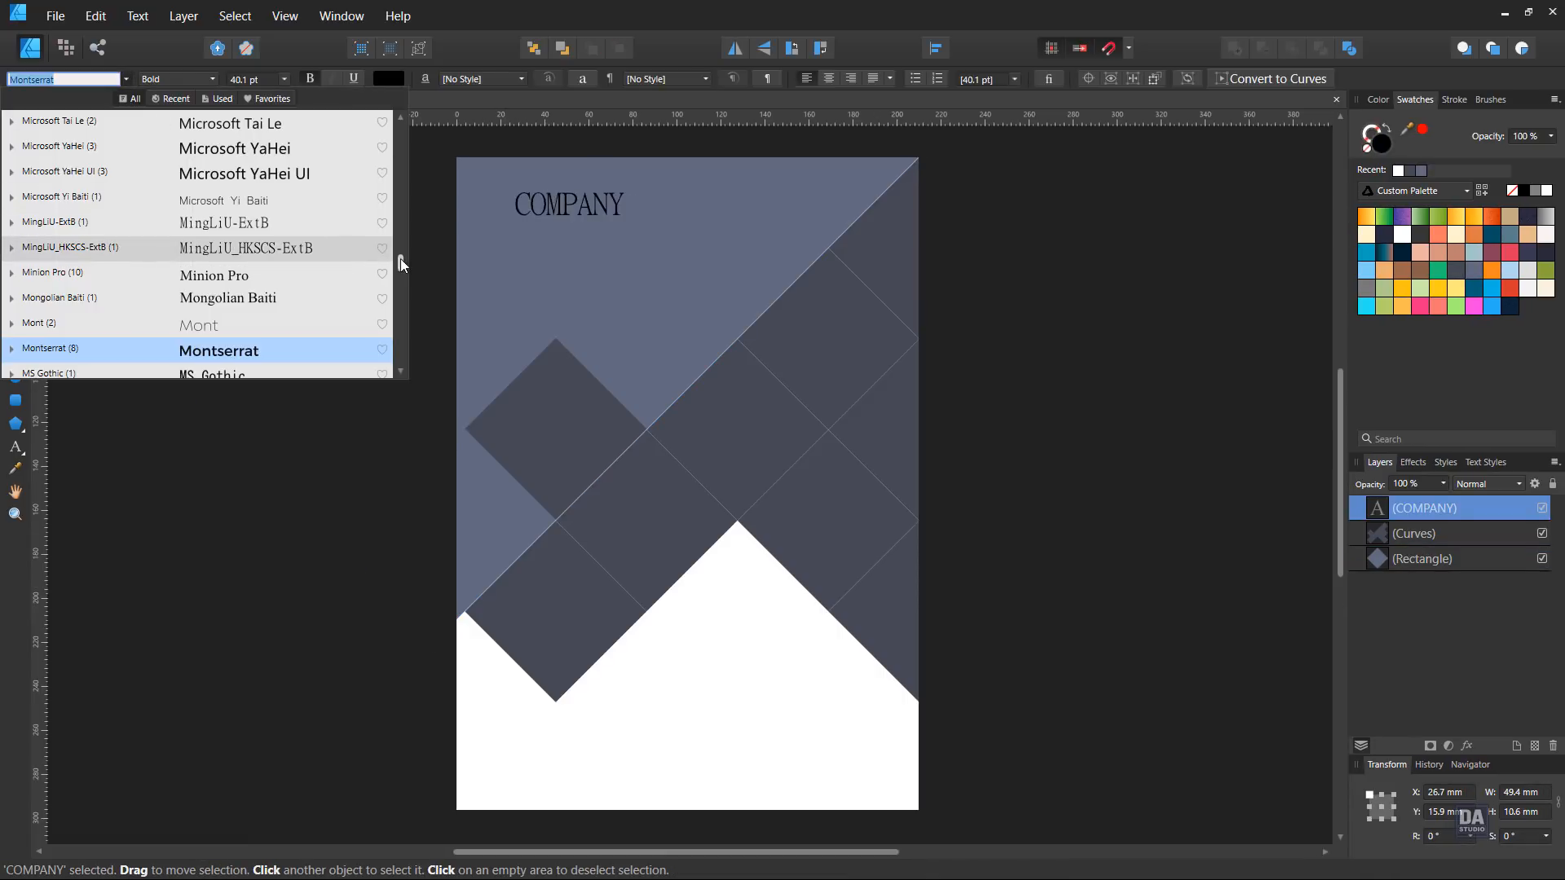
{"action": "left_click_drag", "start_coordinate": [399, 257], "coordinate": [399, 120]}
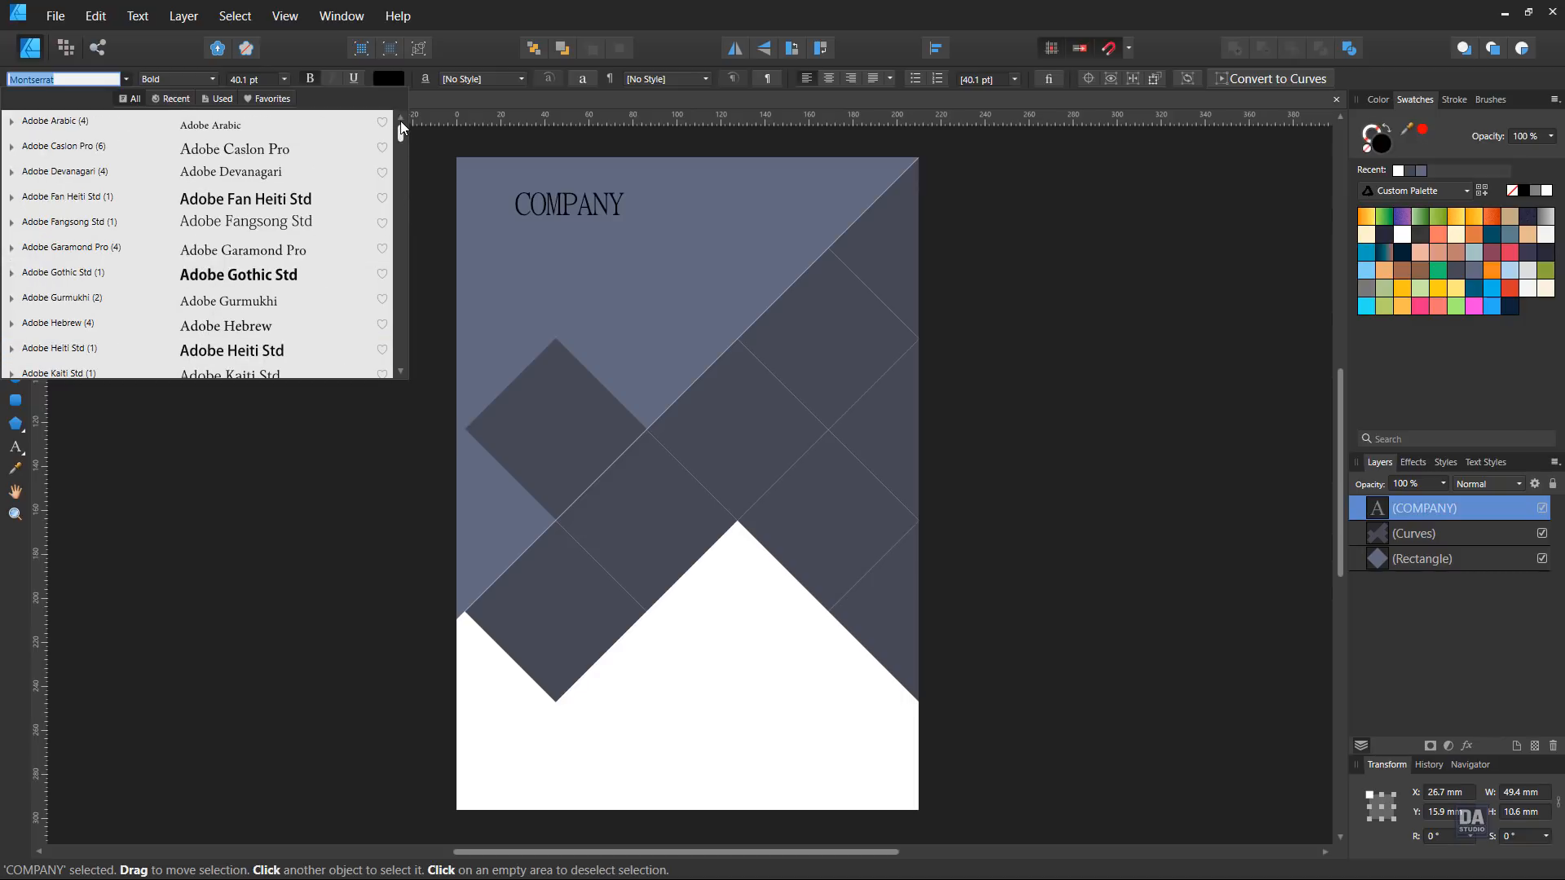
{"action": "left_click", "coordinate": [319, 270]}
Step: Duplicate the COMPANY text directly below itself and replace the copy's wording with TAGLINE GOSE HERE
{"action": "mouse_move", "coordinate": [664, 213]}
{"action": "left_mouse_down"}
{"action": "mouse_move", "coordinate": [701, 220]}
{"action": "mouse_move", "coordinate": [635, 258]}
{"action": "left_mouse_up"}
{"action": "double_click", "coordinate": [634, 254]}
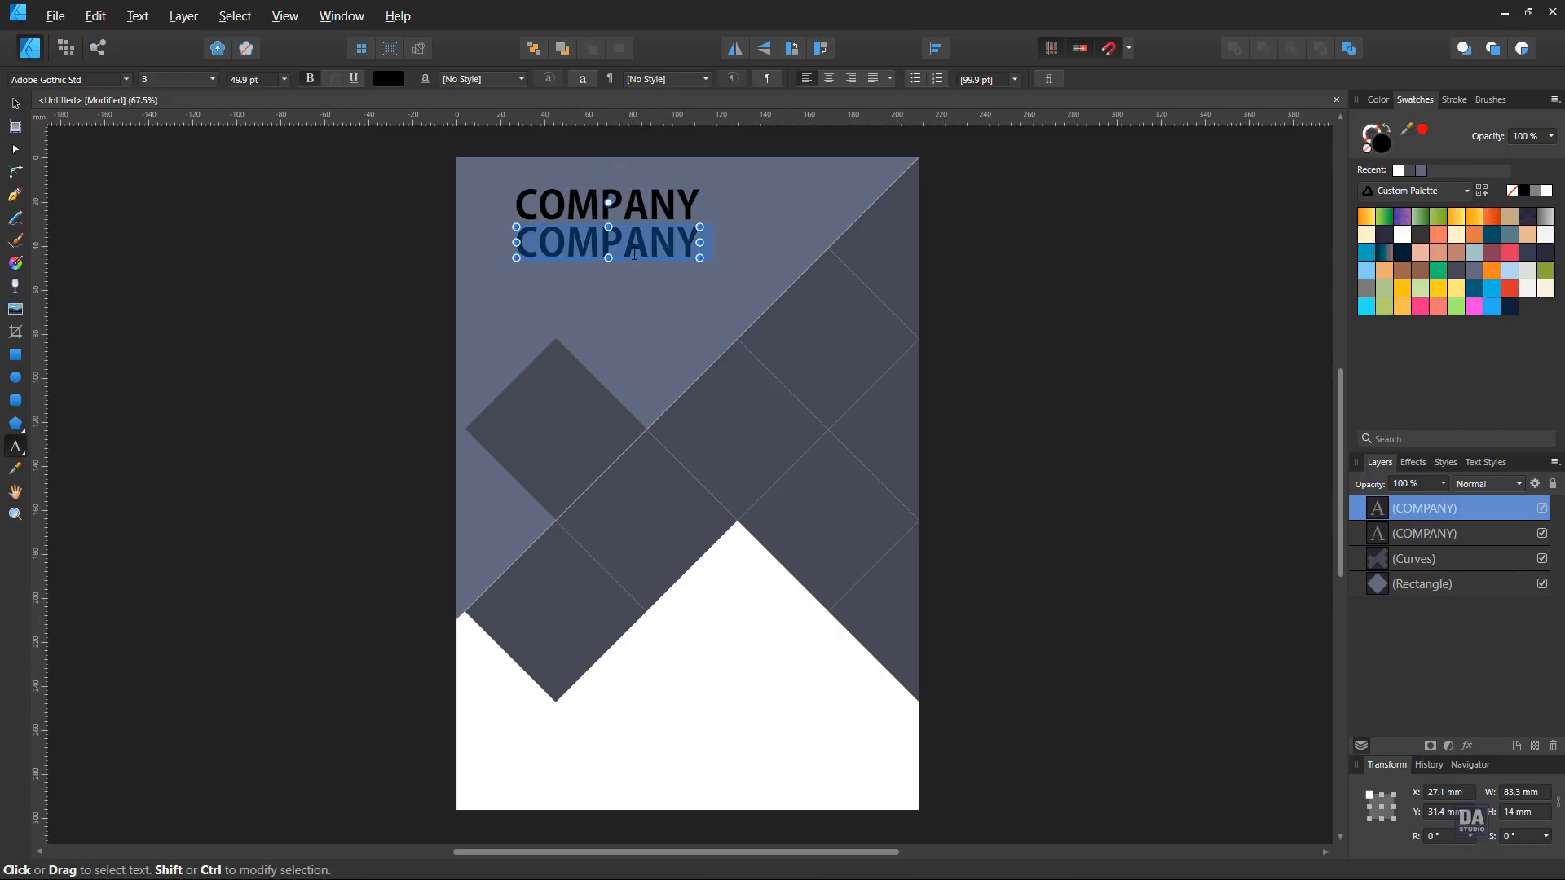
{"action": "type", "text": "TA"}
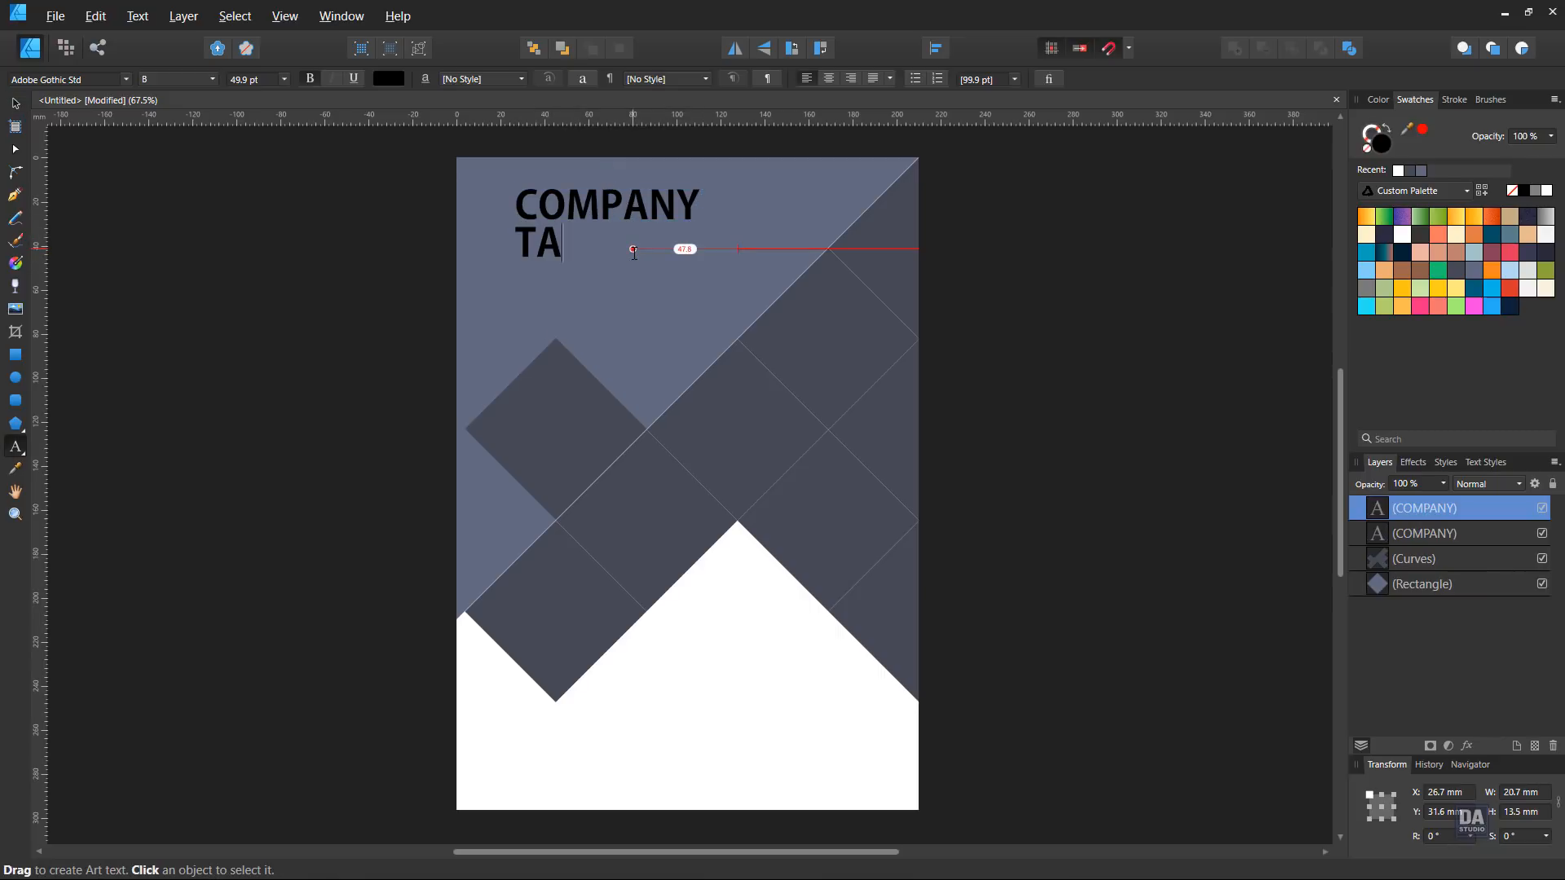
{"action": "type", "text": "GLINE"}
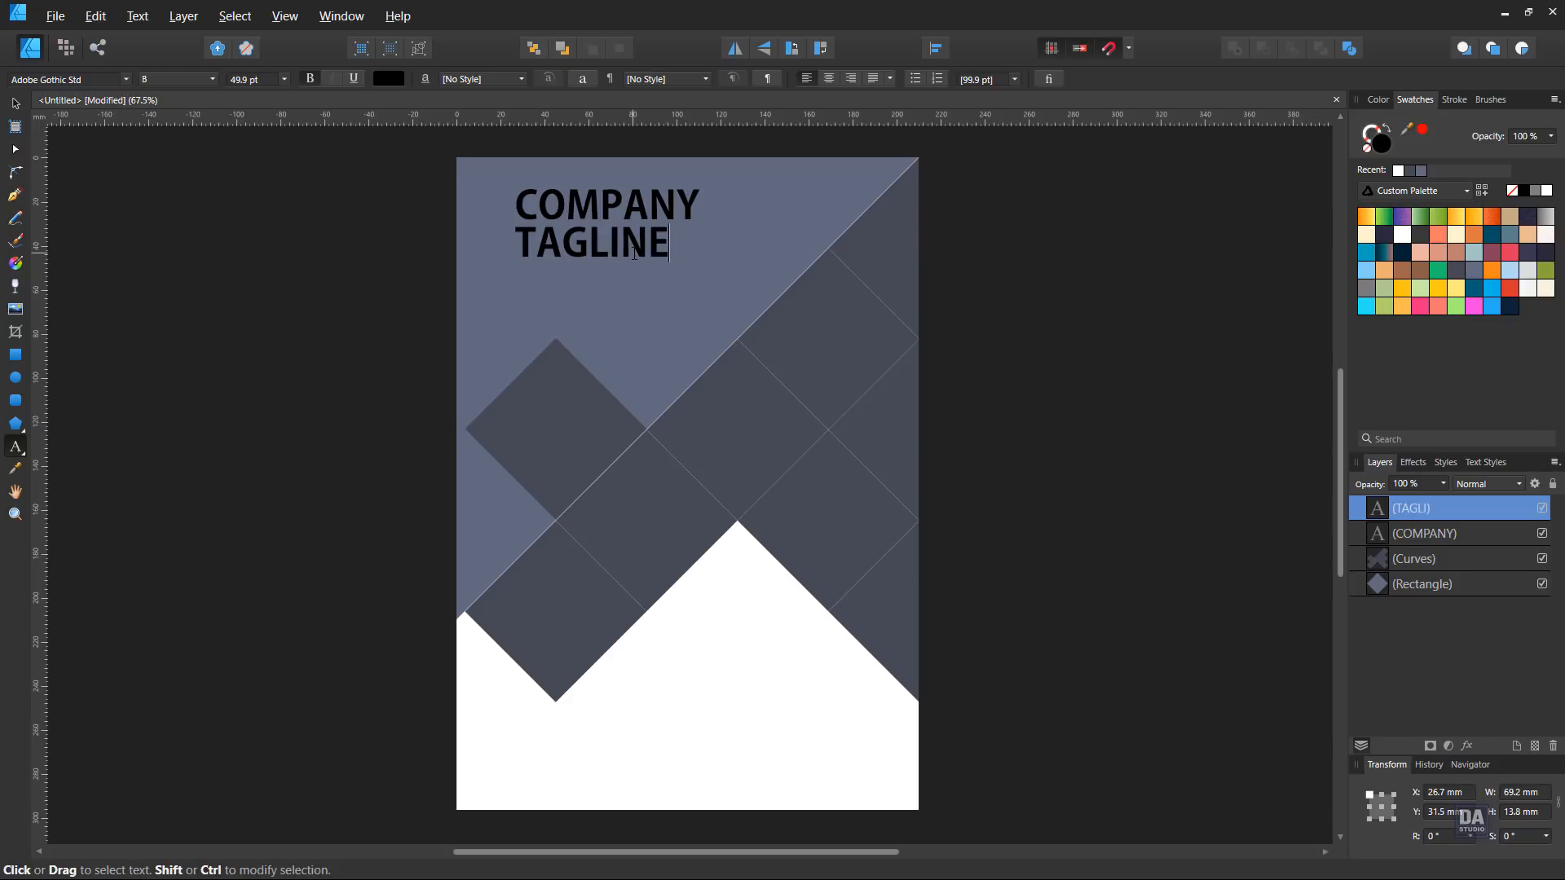
{"action": "type", "text": " GO"}
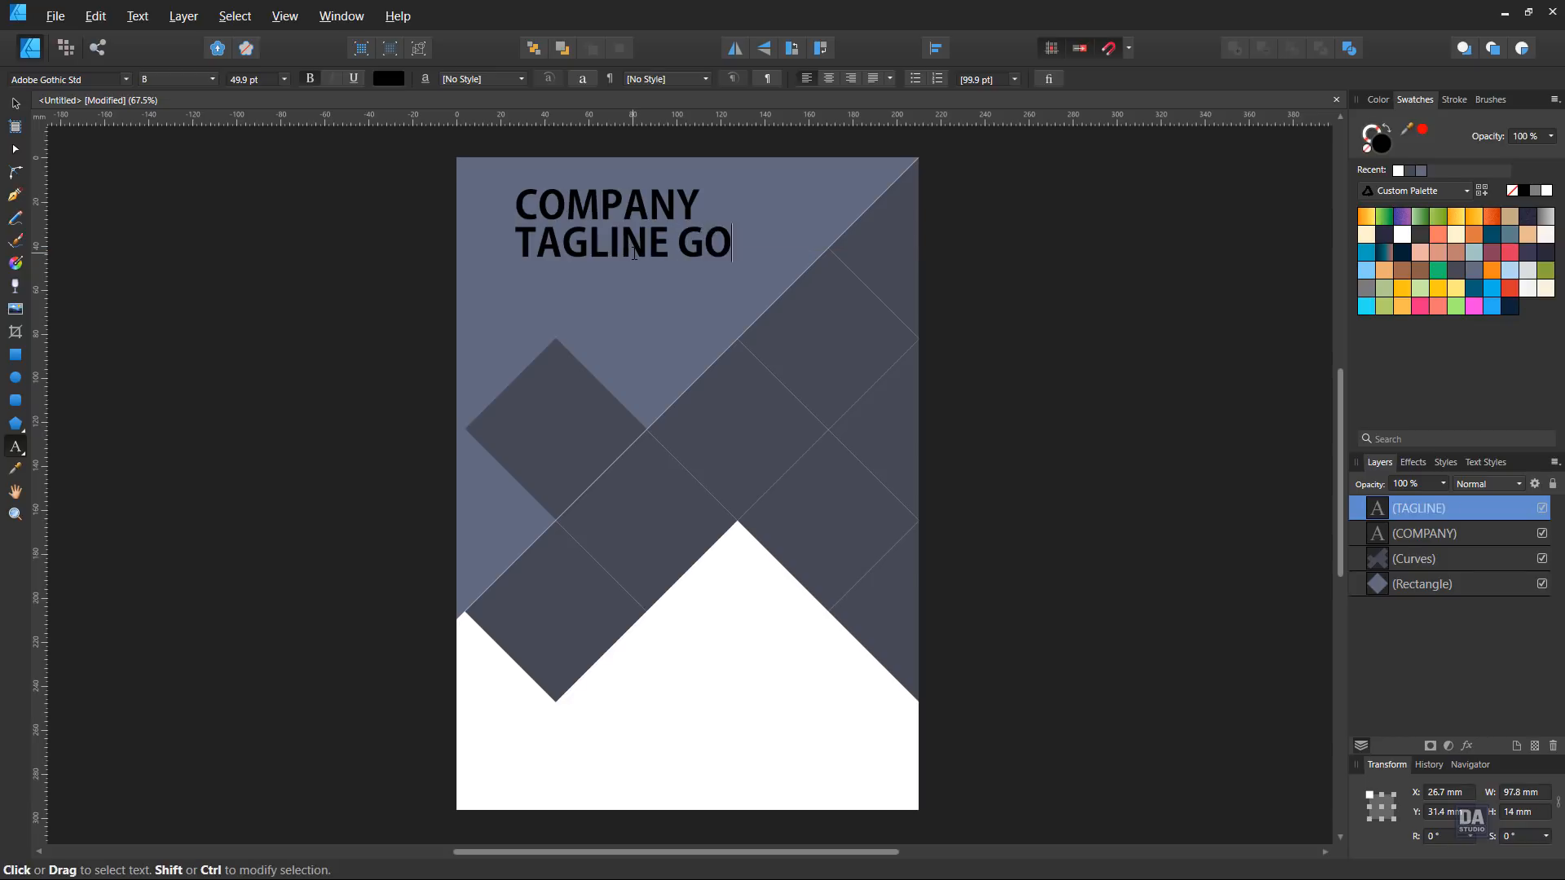
{"action": "type", "text": "SE G"}
{"action": "key", "text": "BackSpace"}
{"action": "type", "text": "H"}
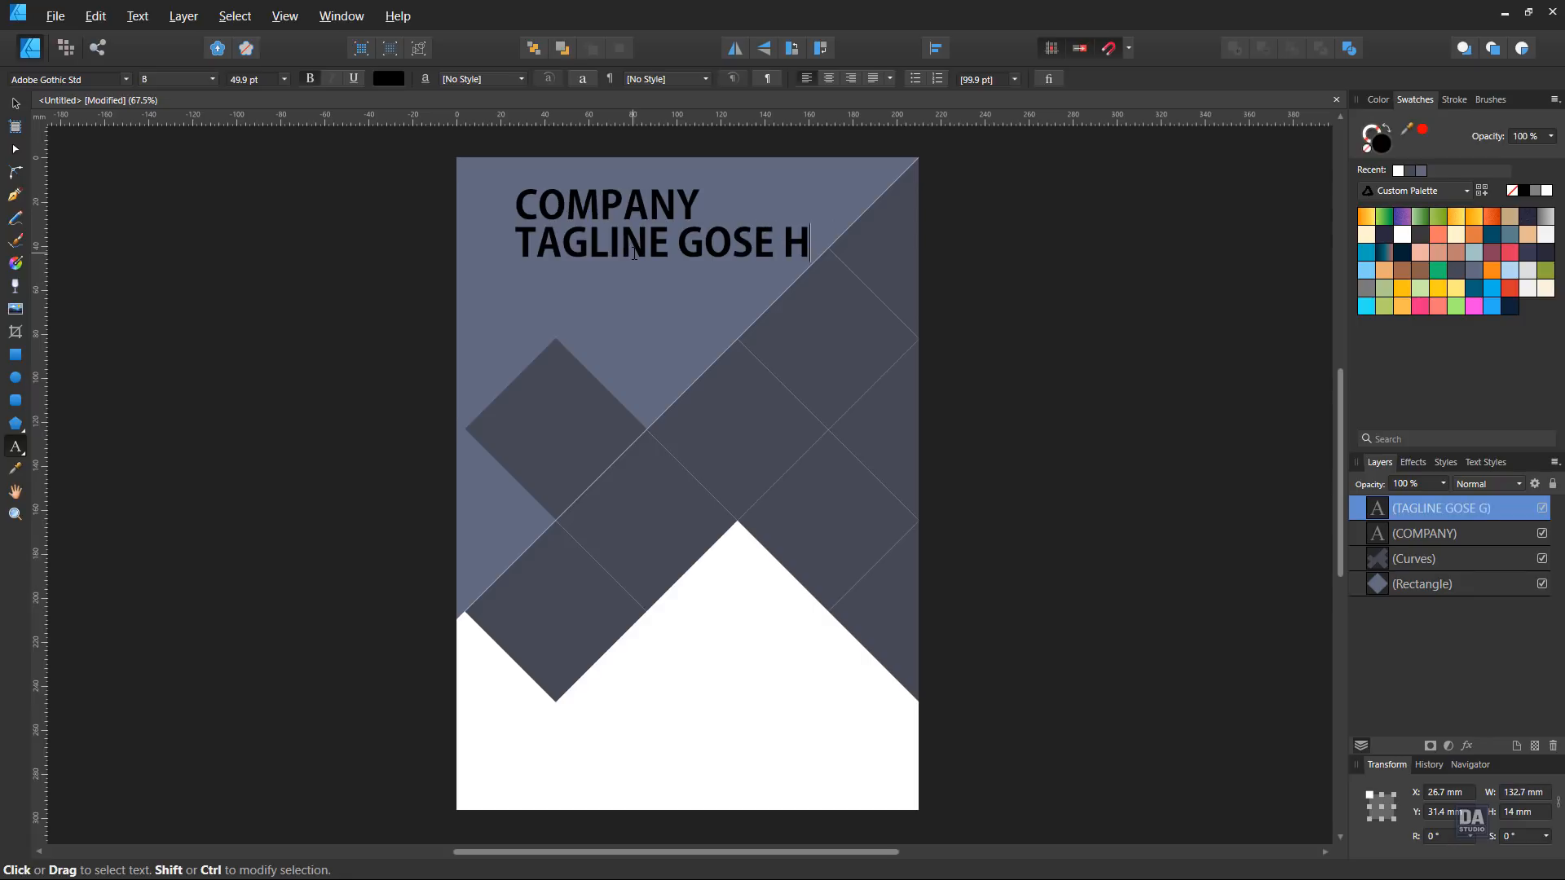
{"action": "type", "text": "ERE"}
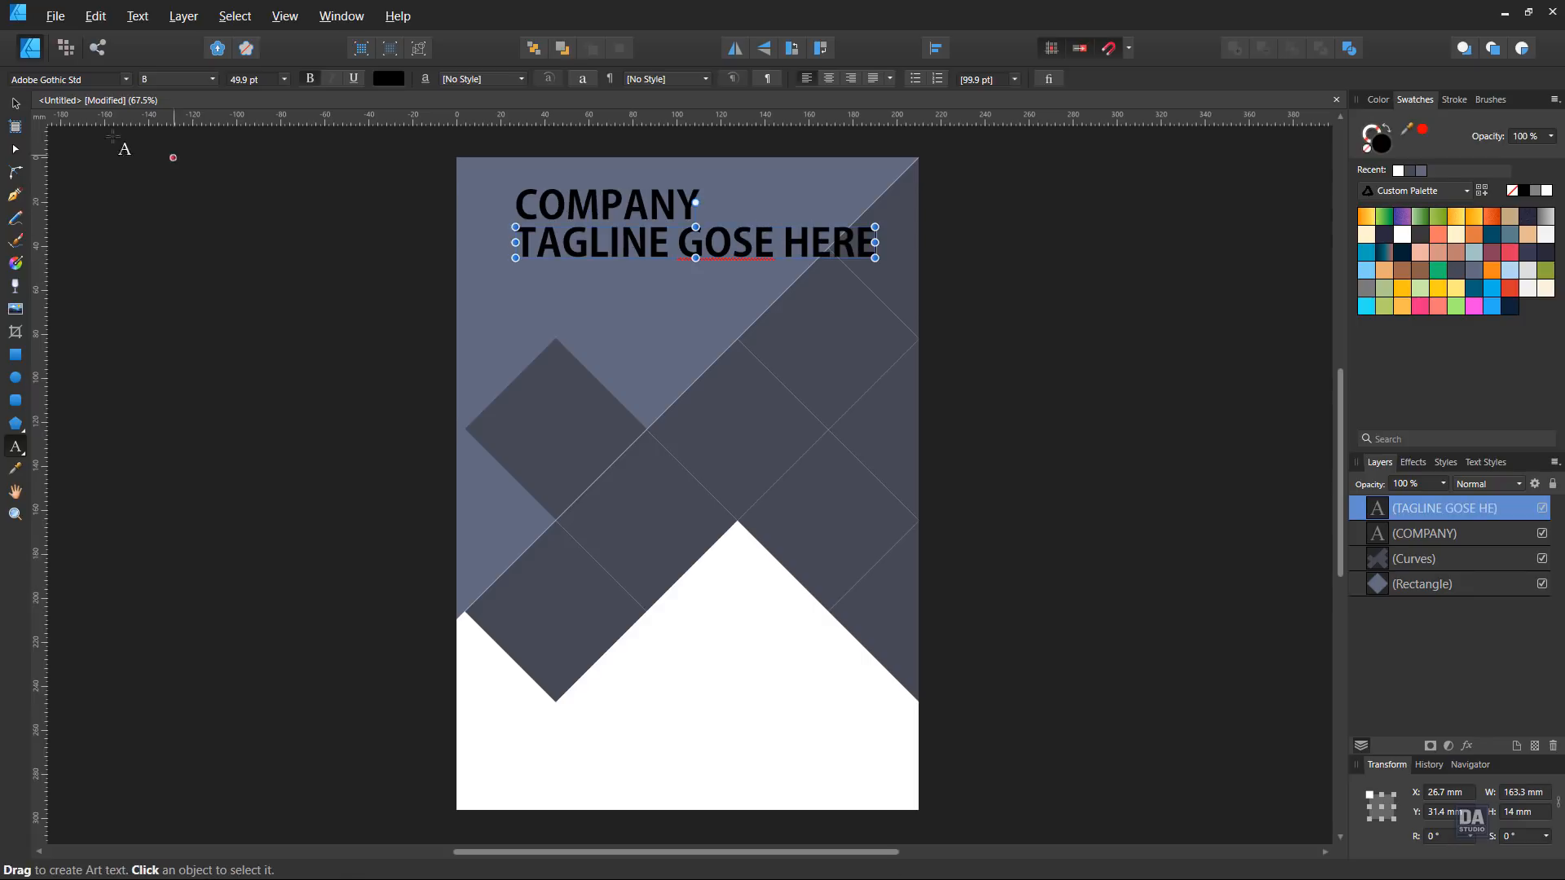
Step: Correct the copy's wording to TAGLINE GOES HERE, scaled down to about 21.5 pt and placed just under COMPANY at about X 27.1 mm, Y 30.1 mm
{"action": "left_click", "coordinate": [16, 104]}
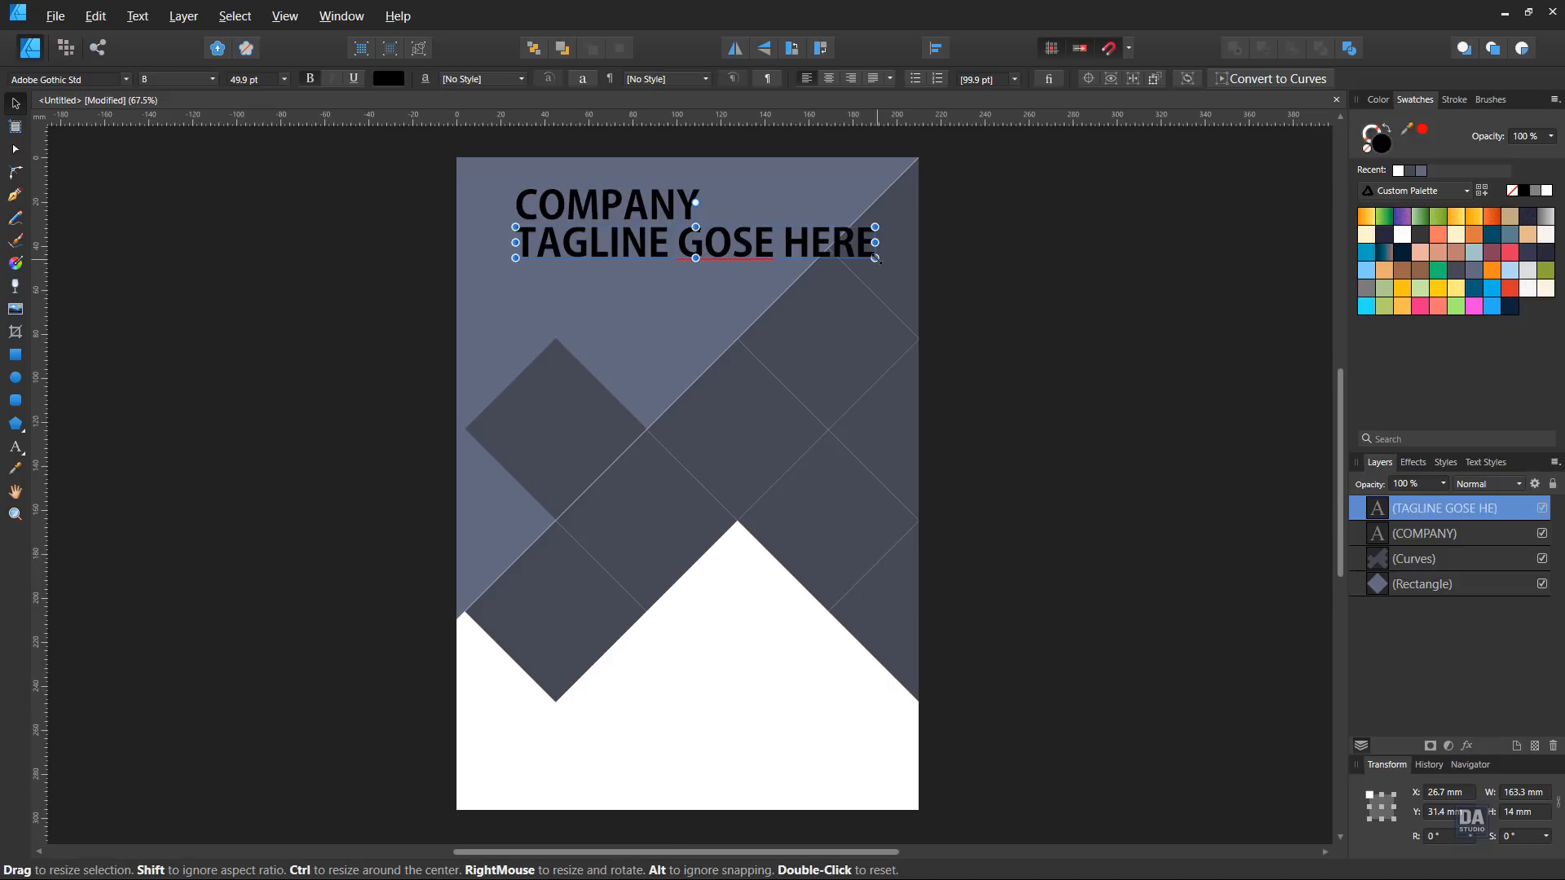
{"action": "left_click_drag", "start_coordinate": [876, 258], "coordinate": [644, 212]}
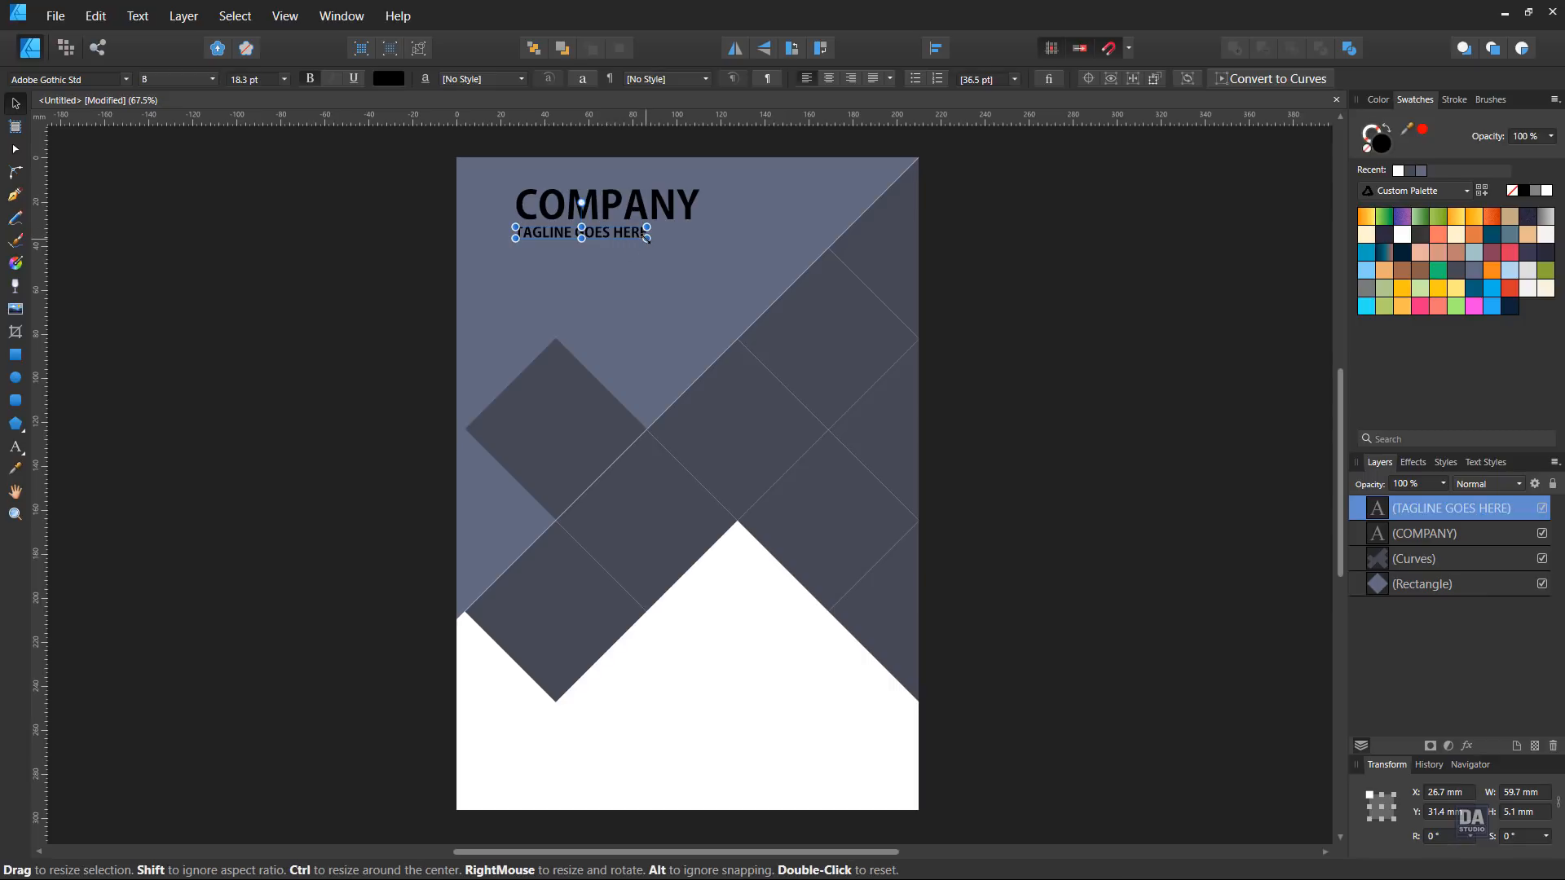
{"action": "mouse_move", "coordinate": [647, 237]}
{"action": "left_mouse_down"}
{"action": "mouse_move", "coordinate": [677, 238]}
{"action": "mouse_move", "coordinate": [664, 238]}
{"action": "left_mouse_up"}
{"action": "left_click", "coordinate": [957, 307]}
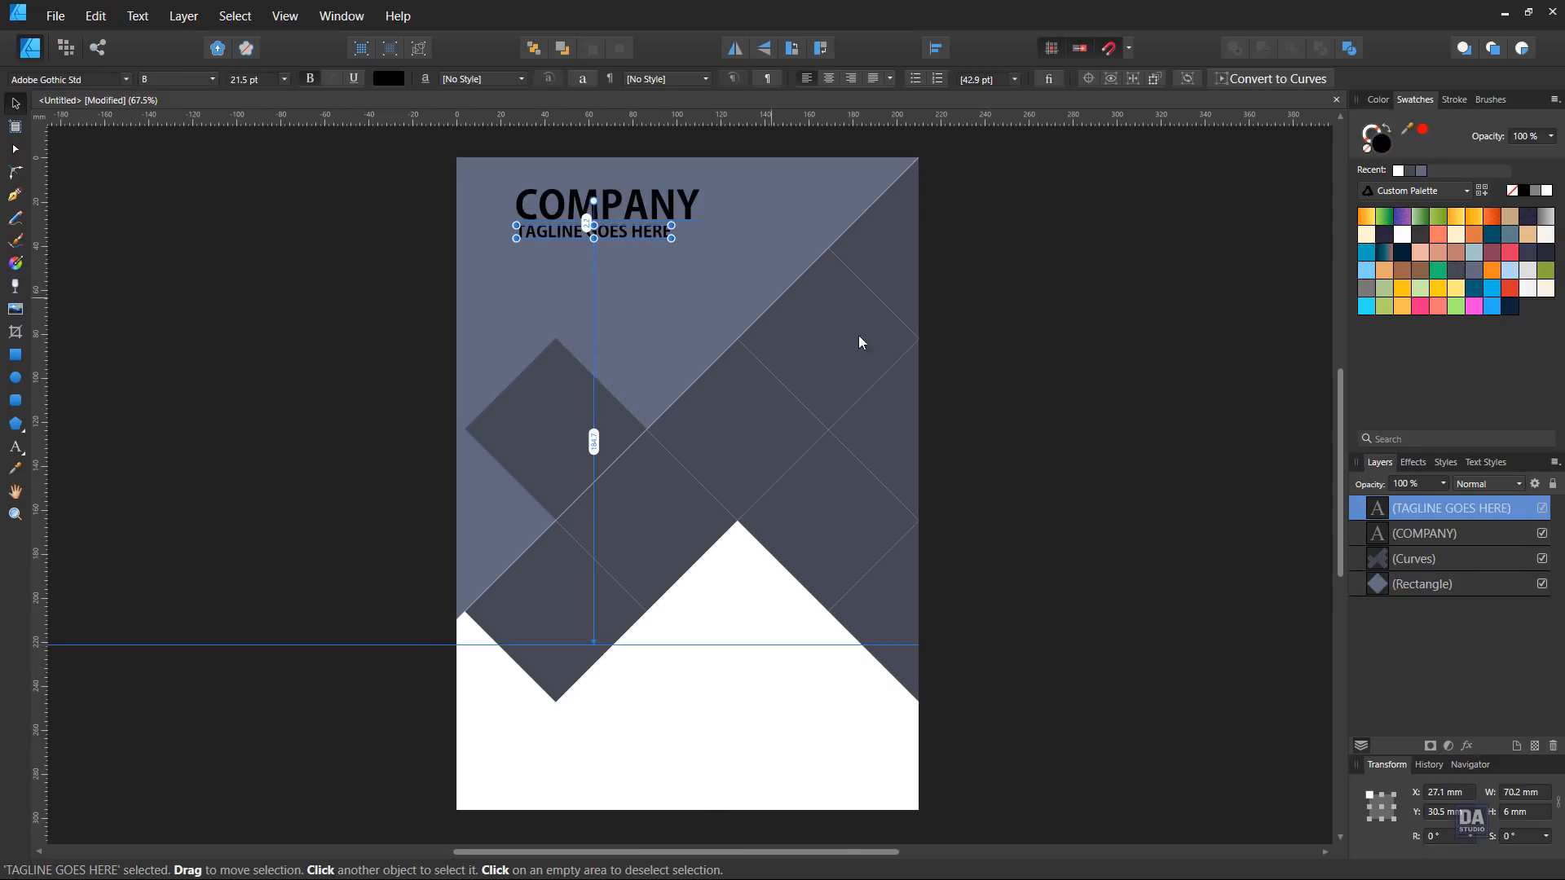
{"action": "left_click", "coordinate": [1059, 441]}
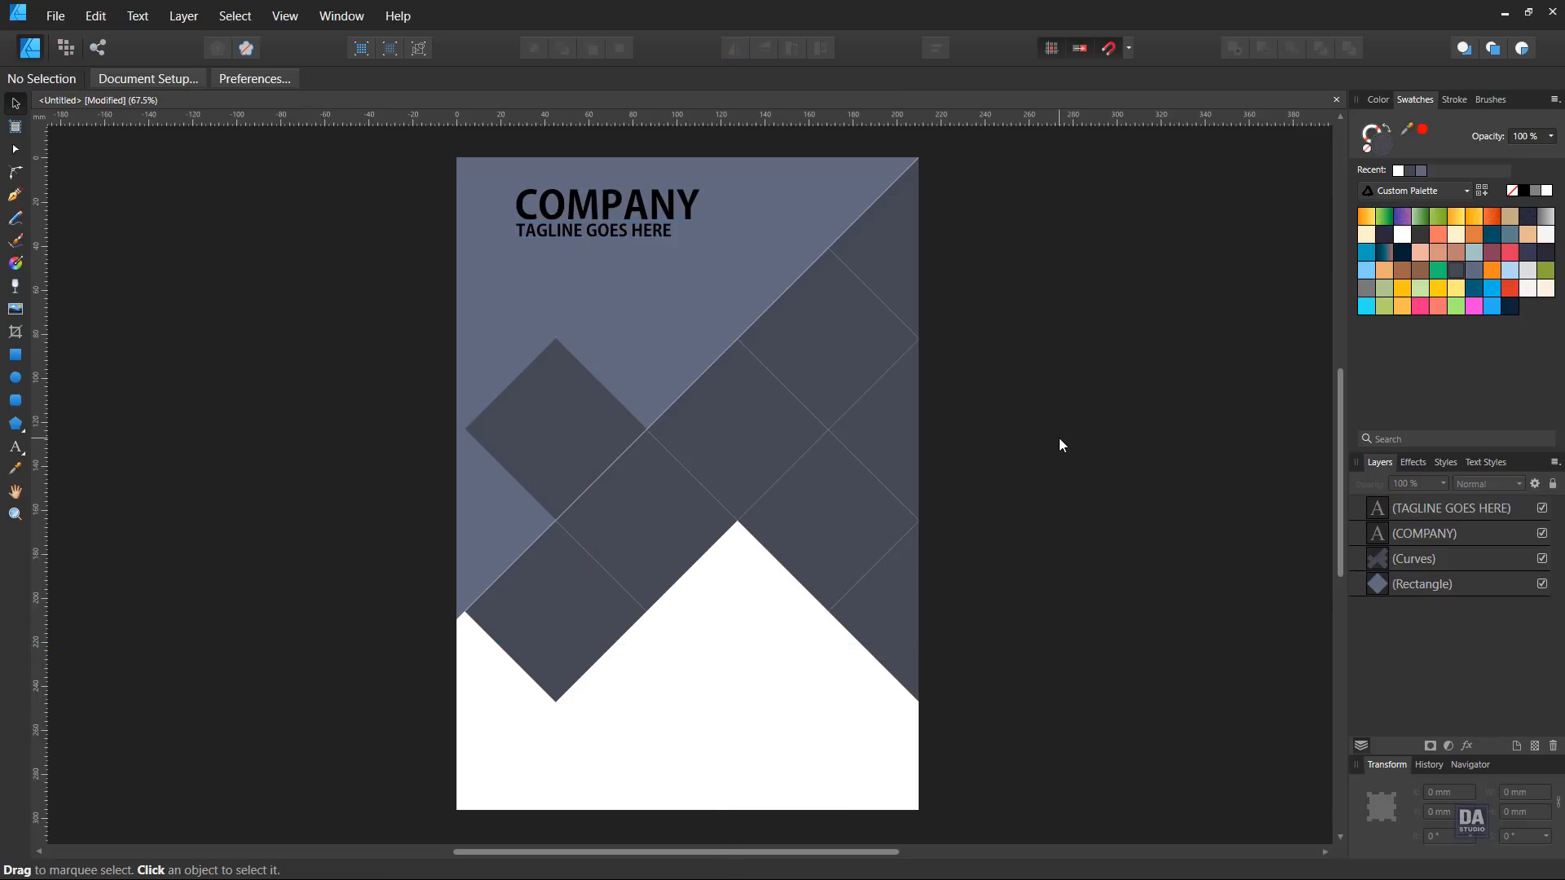
Step: Set the tagline text's font to Montserrat with the Light weight
{"action": "left_click", "coordinate": [573, 245]}
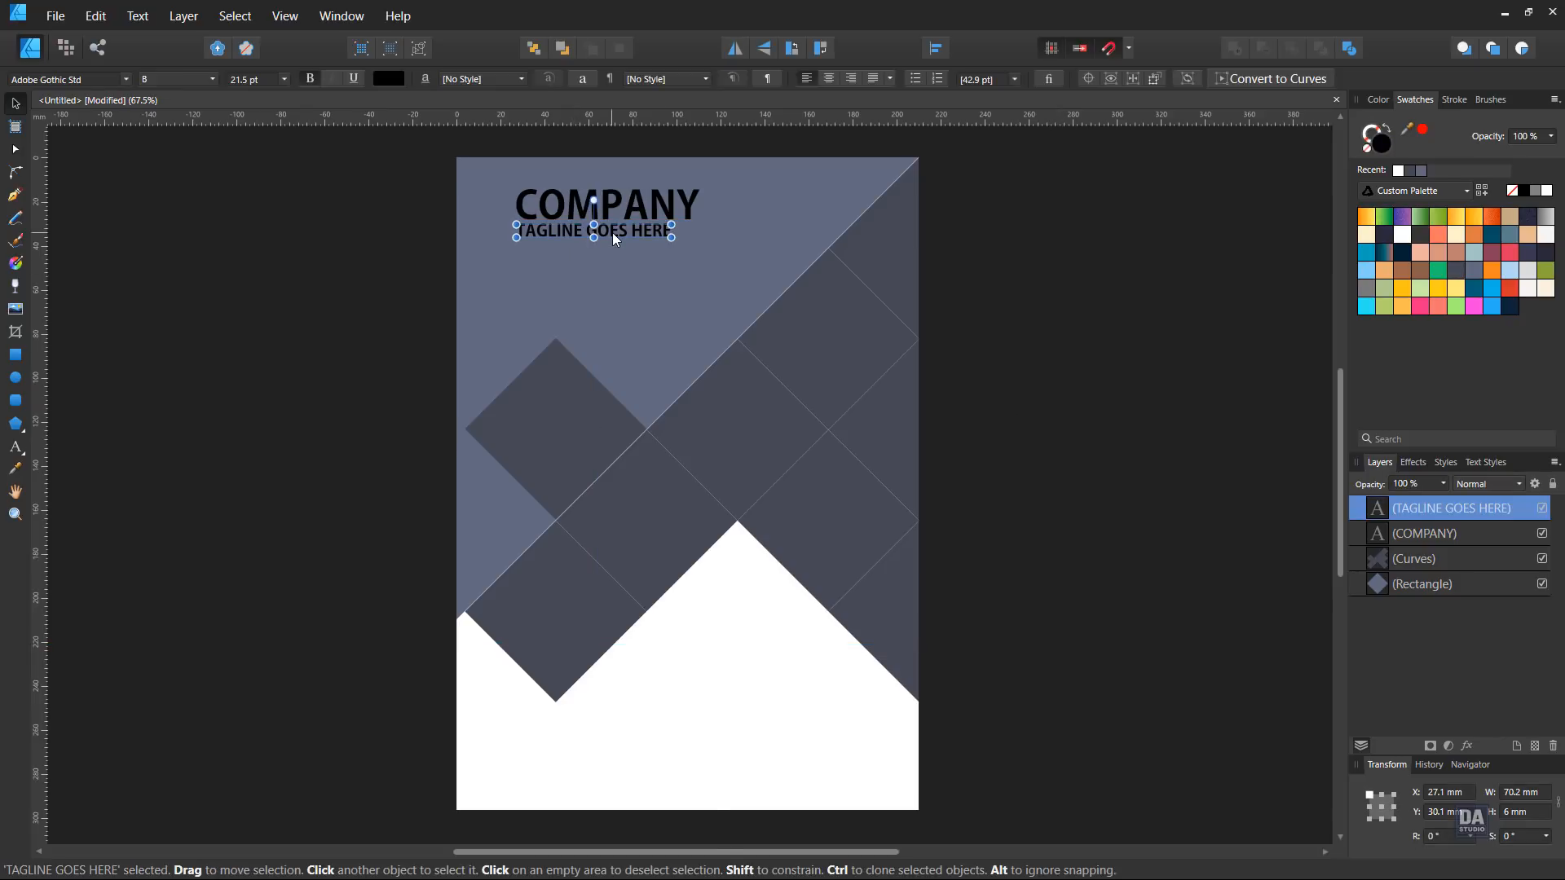
{"action": "left_click", "coordinate": [84, 80]}
{"action": "type", "text": "mon"}
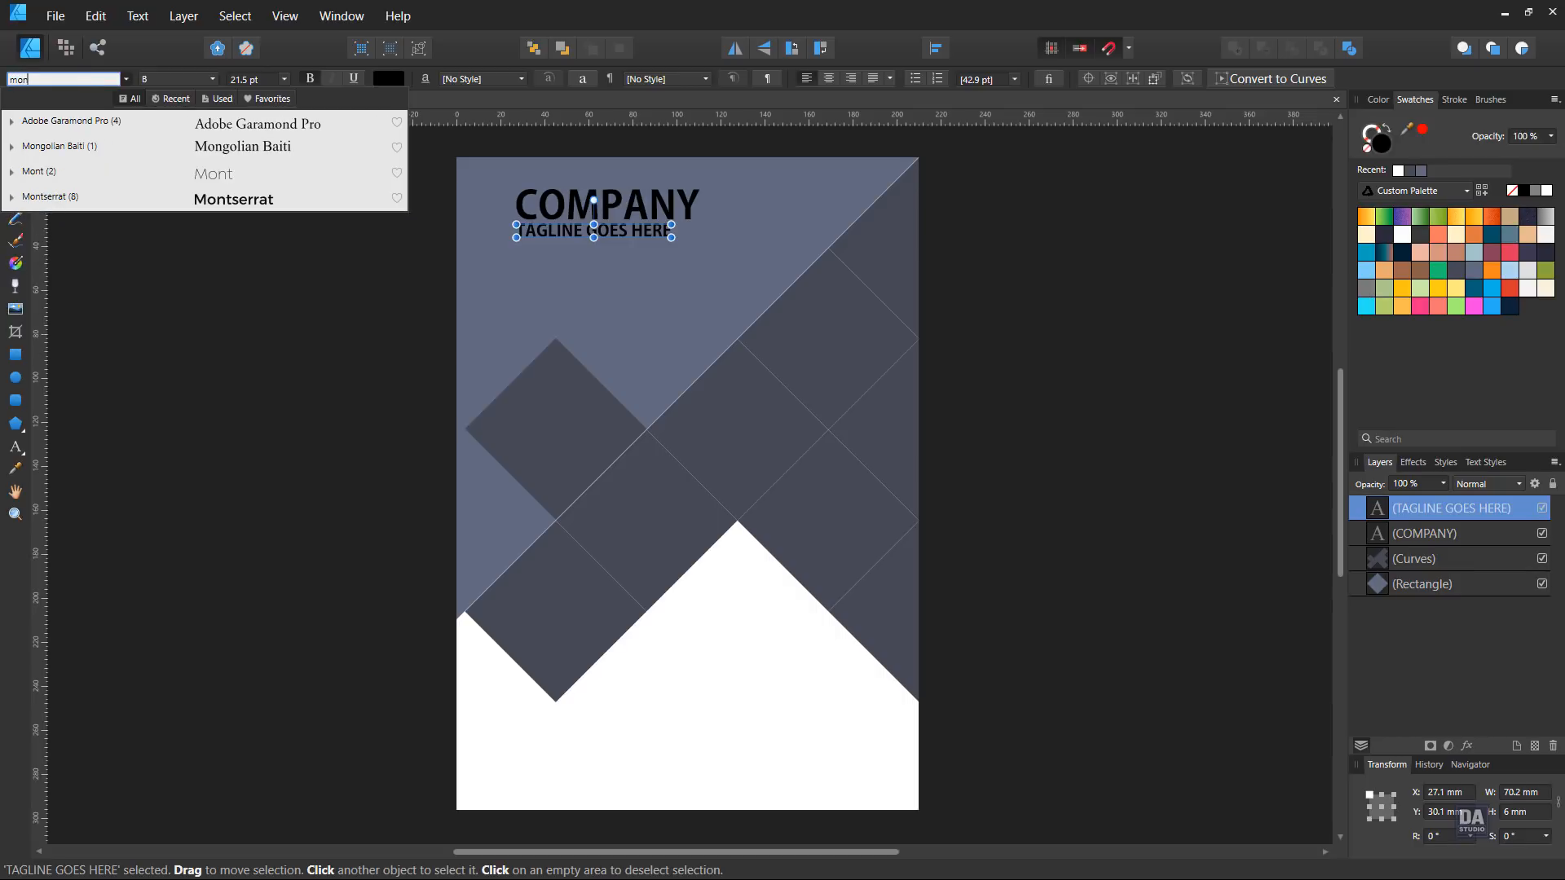
{"action": "left_click", "coordinate": [100, 193]}
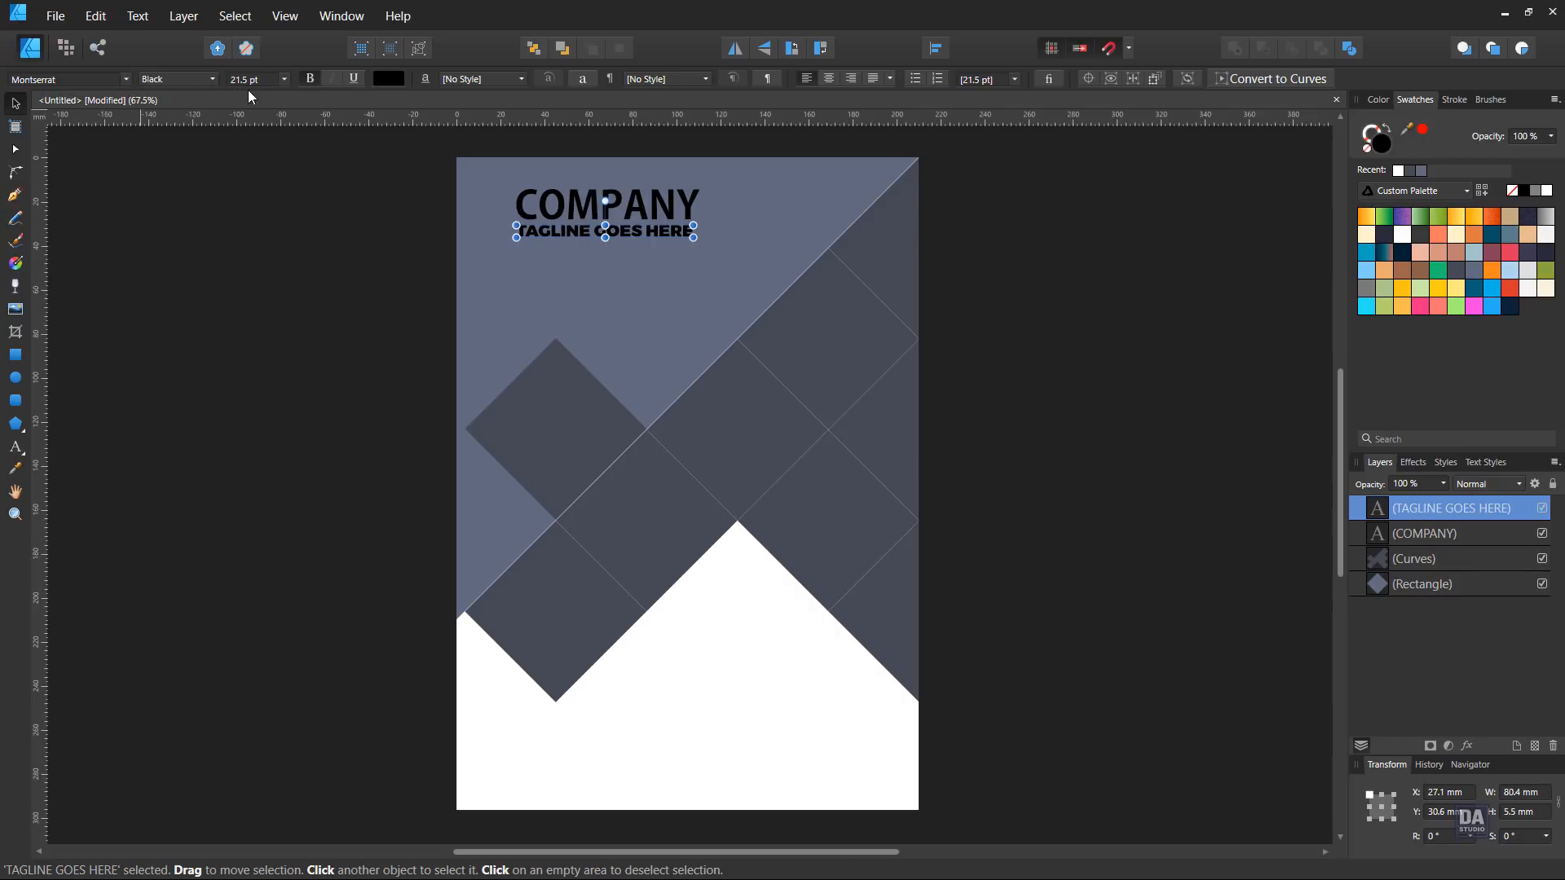
{"action": "left_click", "coordinate": [199, 75]}
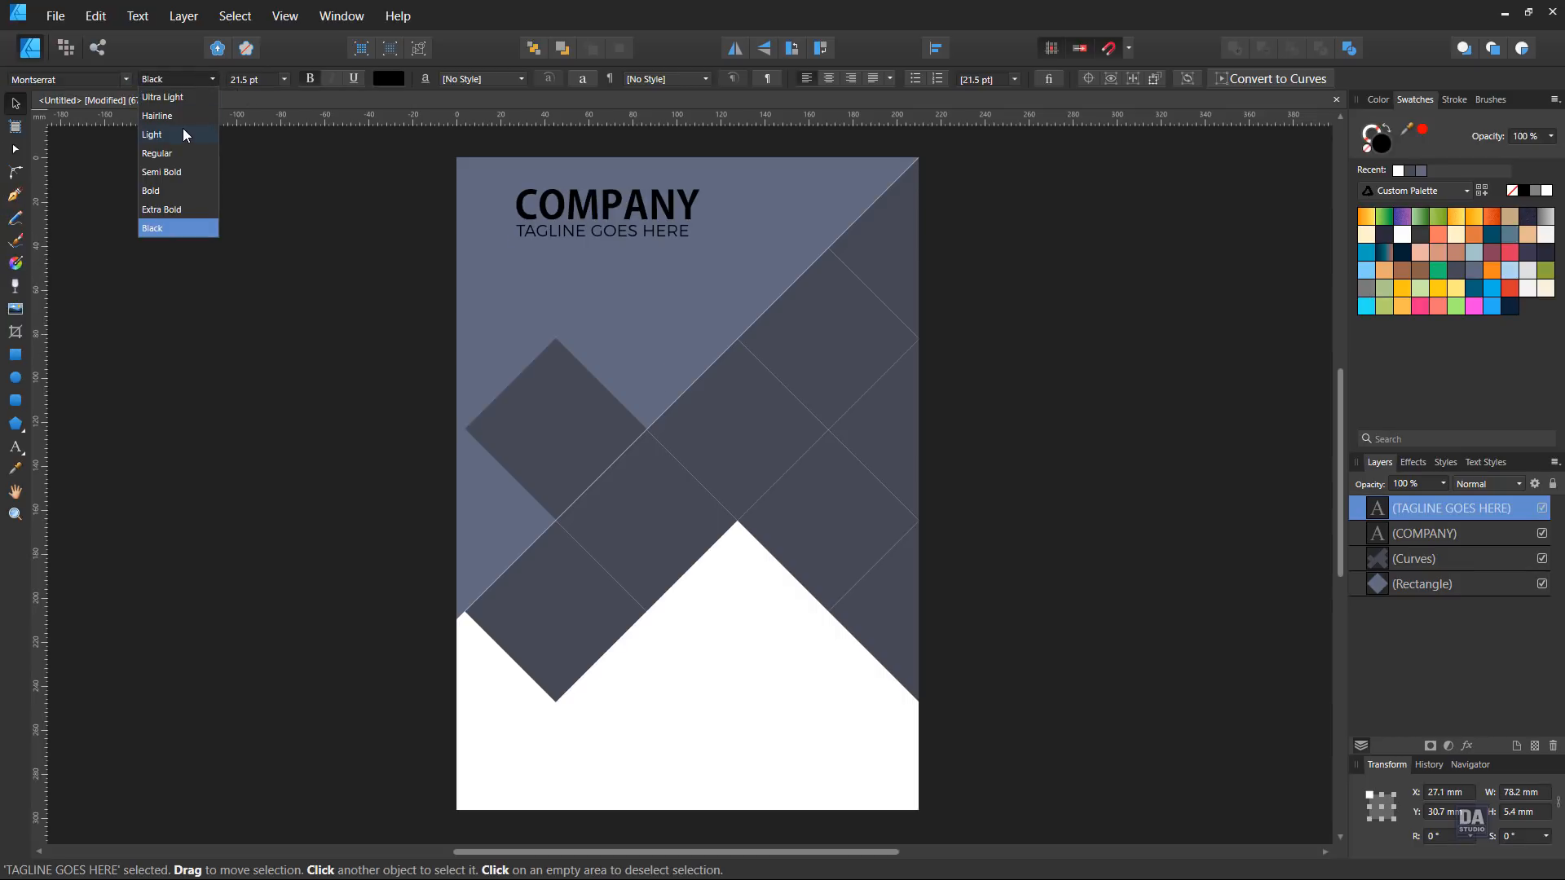
{"action": "left_click", "coordinate": [186, 136]}
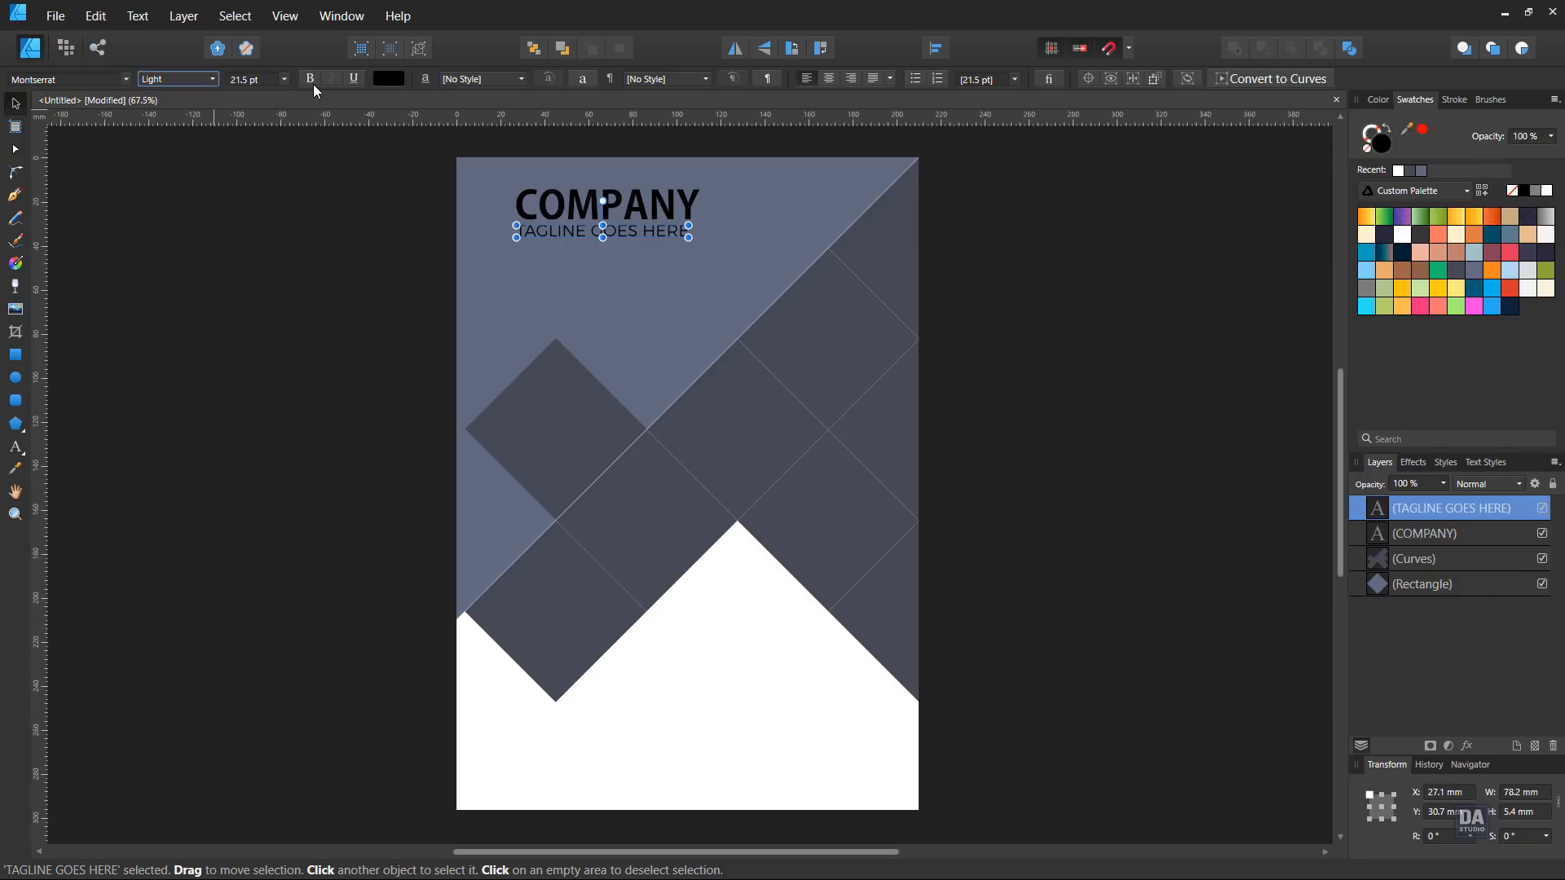
Step: Scale the tagline slightly to about 21.4 pt and place it under COMPANY at about X 27.1 mm, Y 30.9 mm
{"action": "mouse_move", "coordinate": [689, 237]}
{"action": "left_mouse_down"}
{"action": "mouse_move", "coordinate": [701, 241]}
{"action": "mouse_move", "coordinate": [644, 245]}
{"action": "mouse_move", "coordinate": [688, 238]}
{"action": "left_mouse_up"}
{"action": "left_click", "coordinate": [1076, 359]}
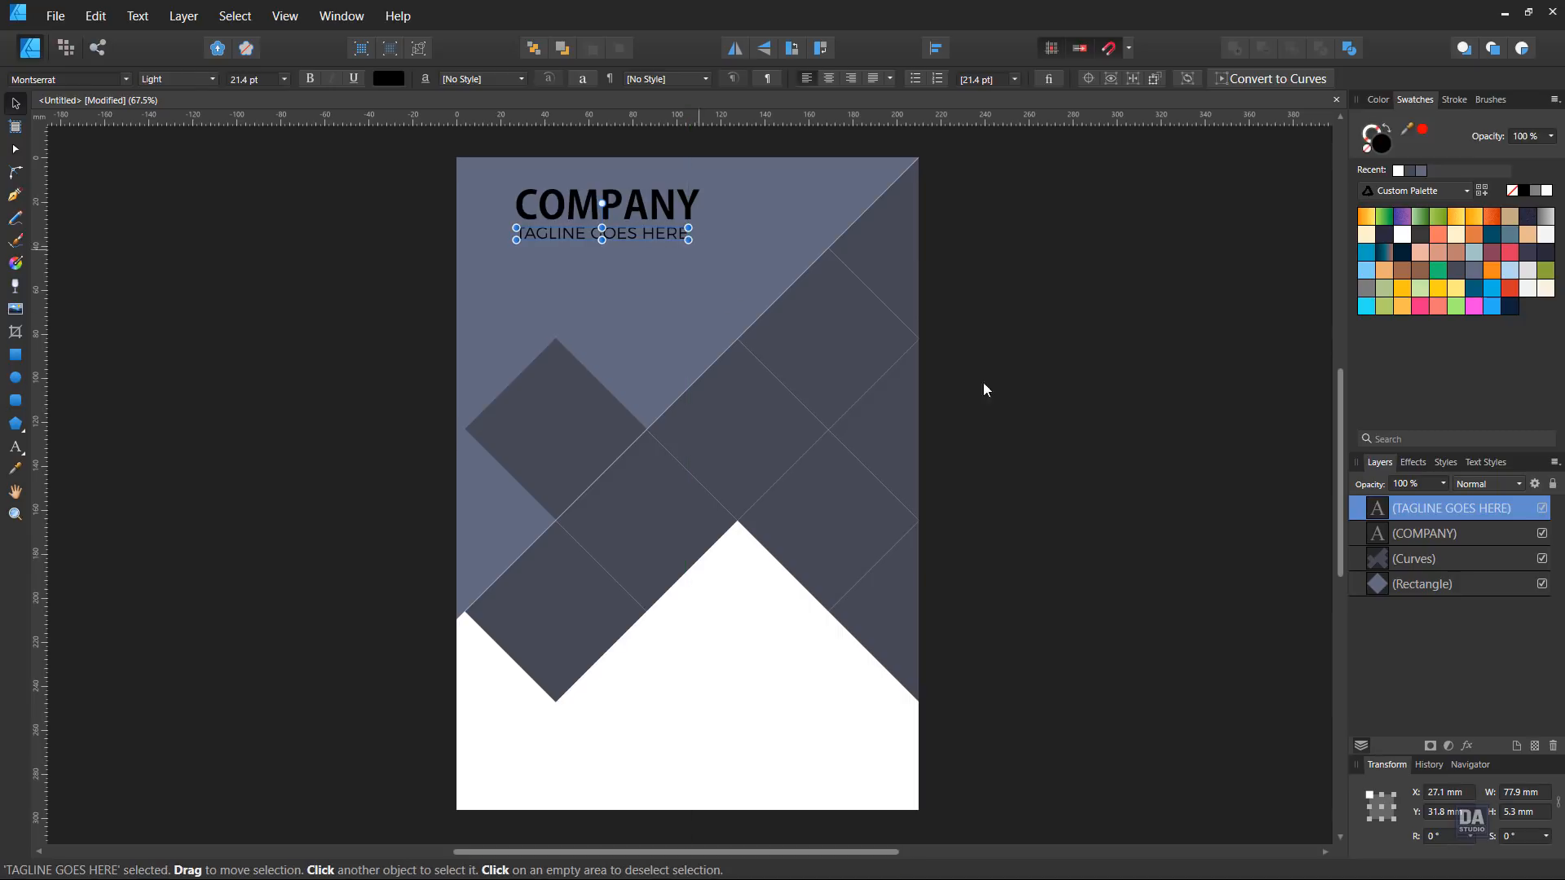
{"action": "left_click", "coordinate": [1143, 432]}
{"action": "left_click", "coordinate": [684, 242]}
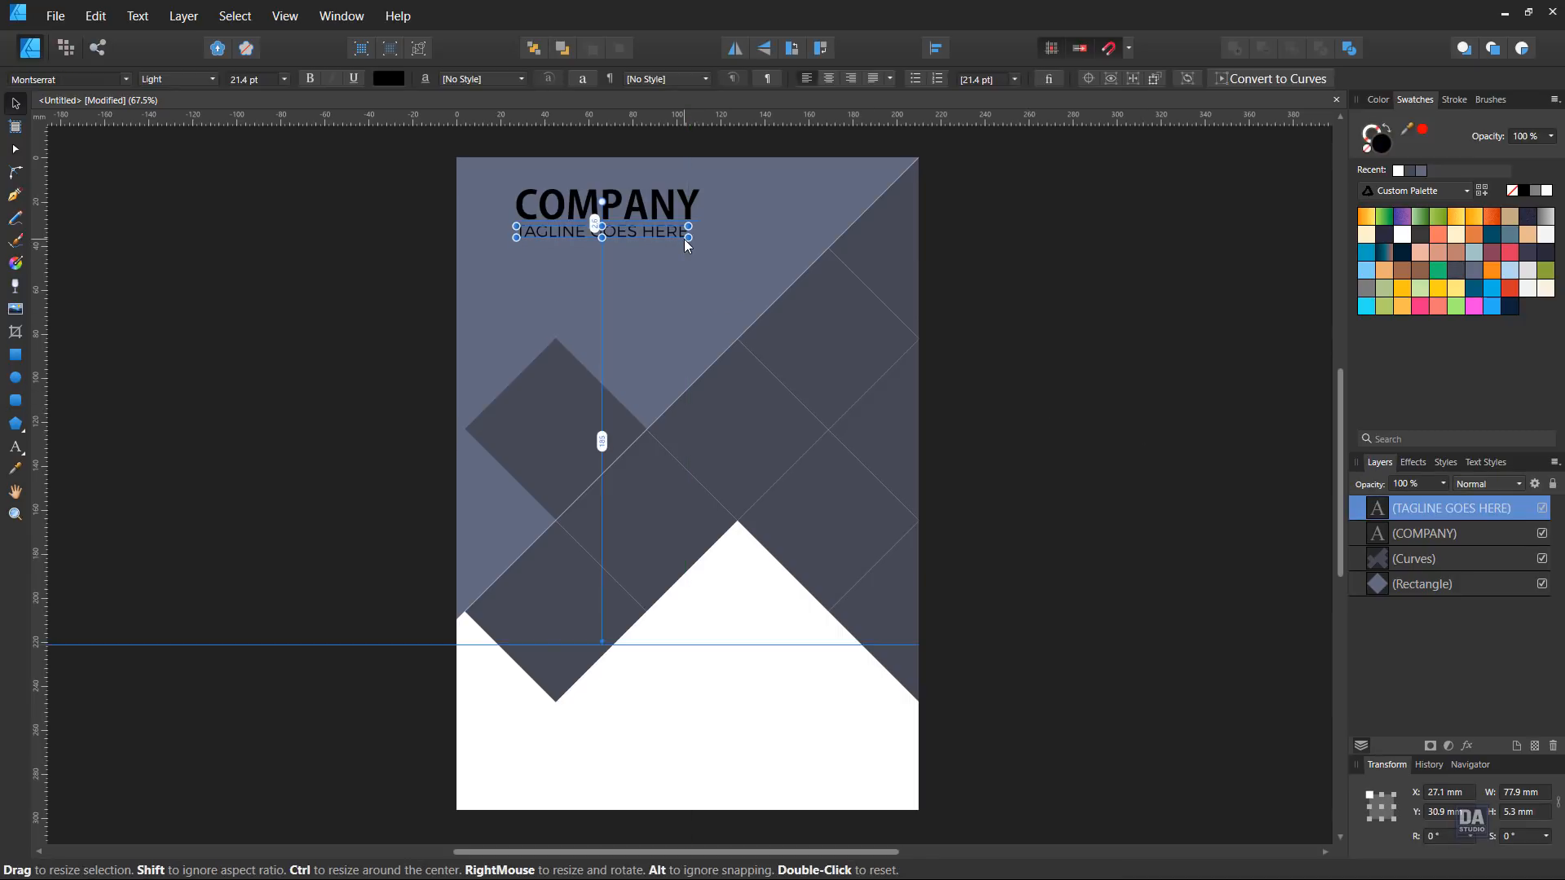
{"action": "left_click", "coordinate": [1099, 432]}
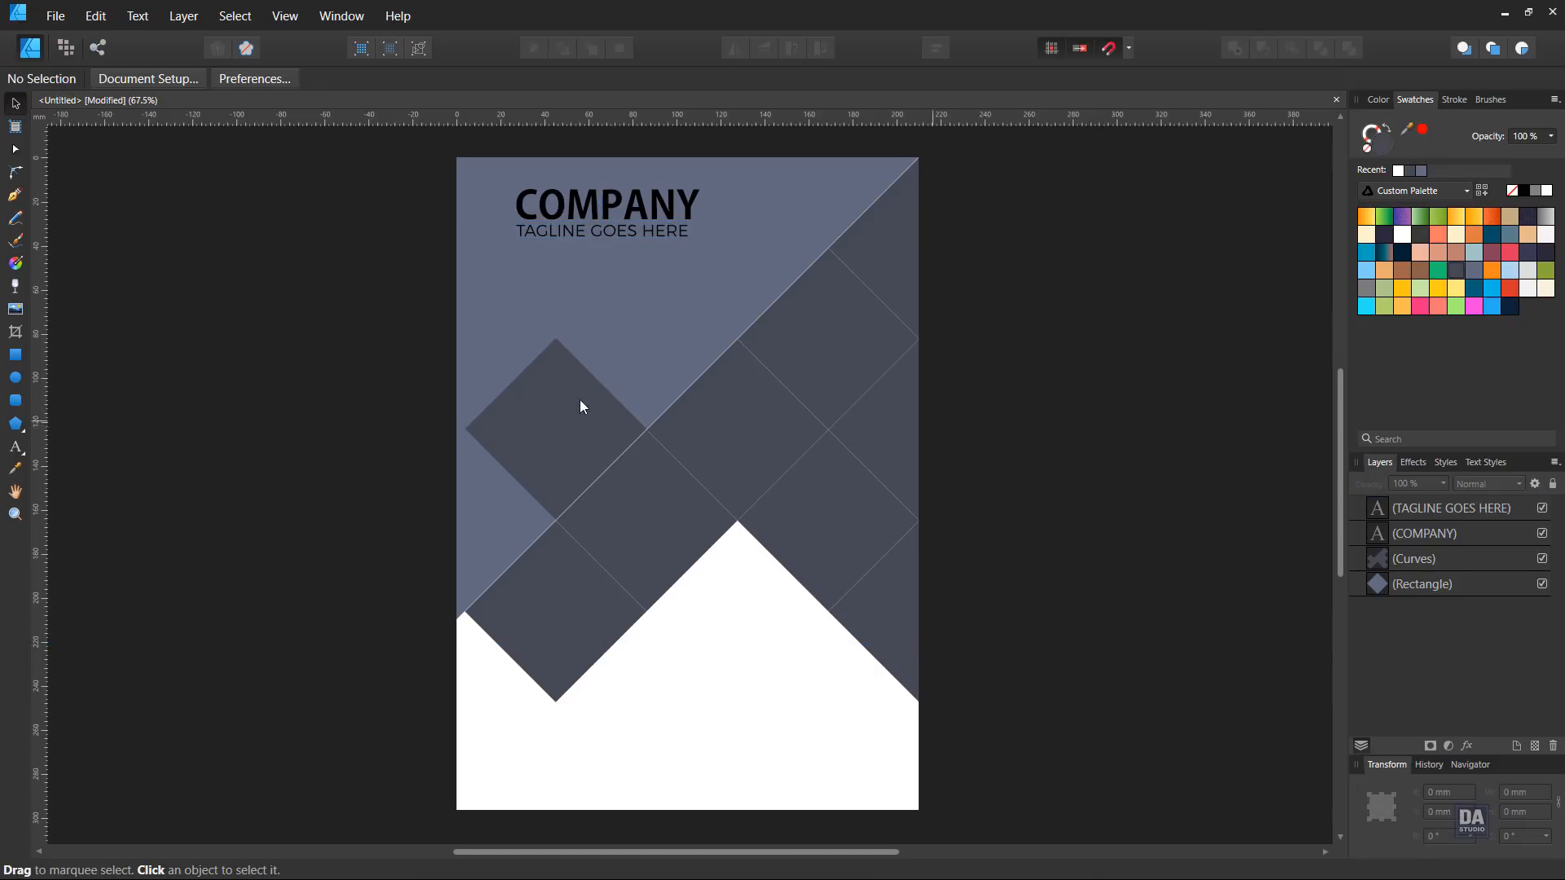
Step: Draw a narrow vertical rectangle of about 3.8 x 31.8 mm below the tagline and move it to about X 23.4 mm, Y 46.7 mm
{"action": "left_click", "coordinate": [14, 354]}
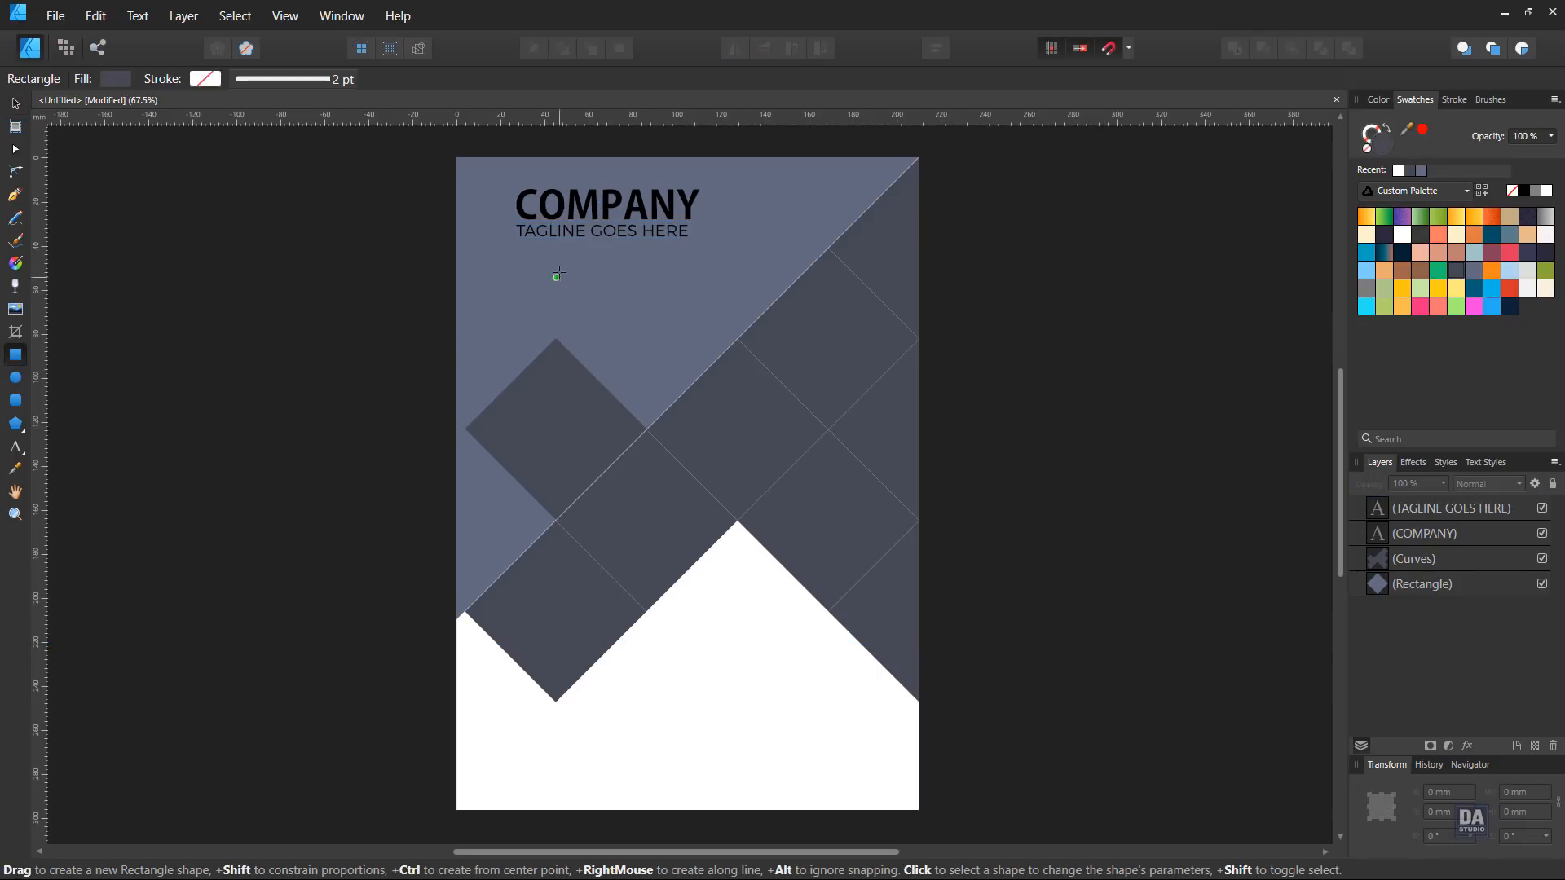
{"action": "left_click_drag", "start_coordinate": [516, 269], "coordinate": [524, 336]}
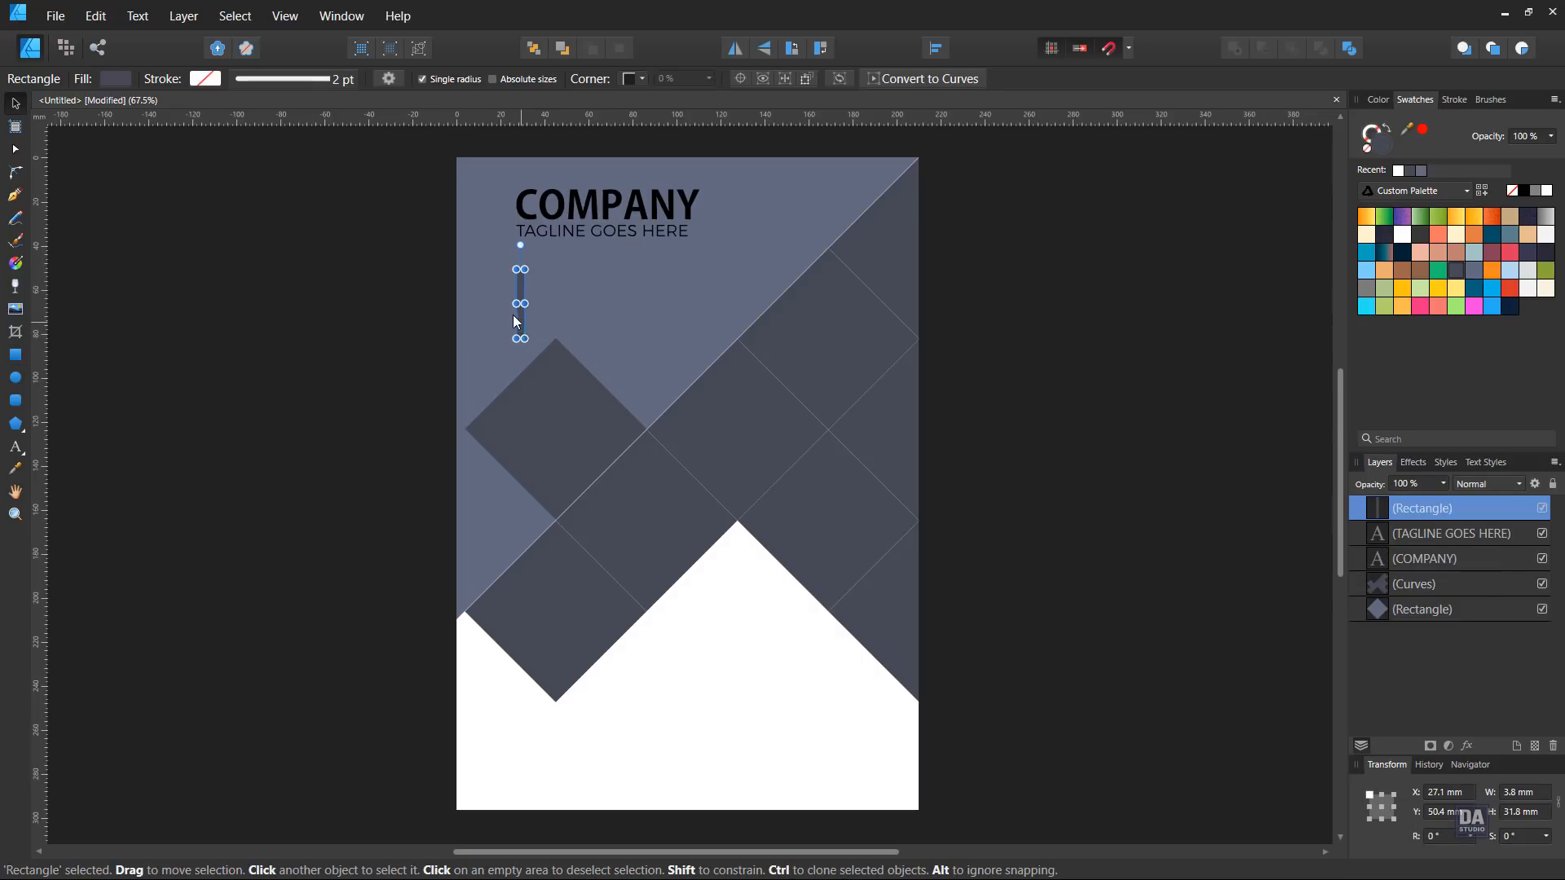
{"action": "left_click_drag", "start_coordinate": [521, 321], "coordinate": [512, 312]}
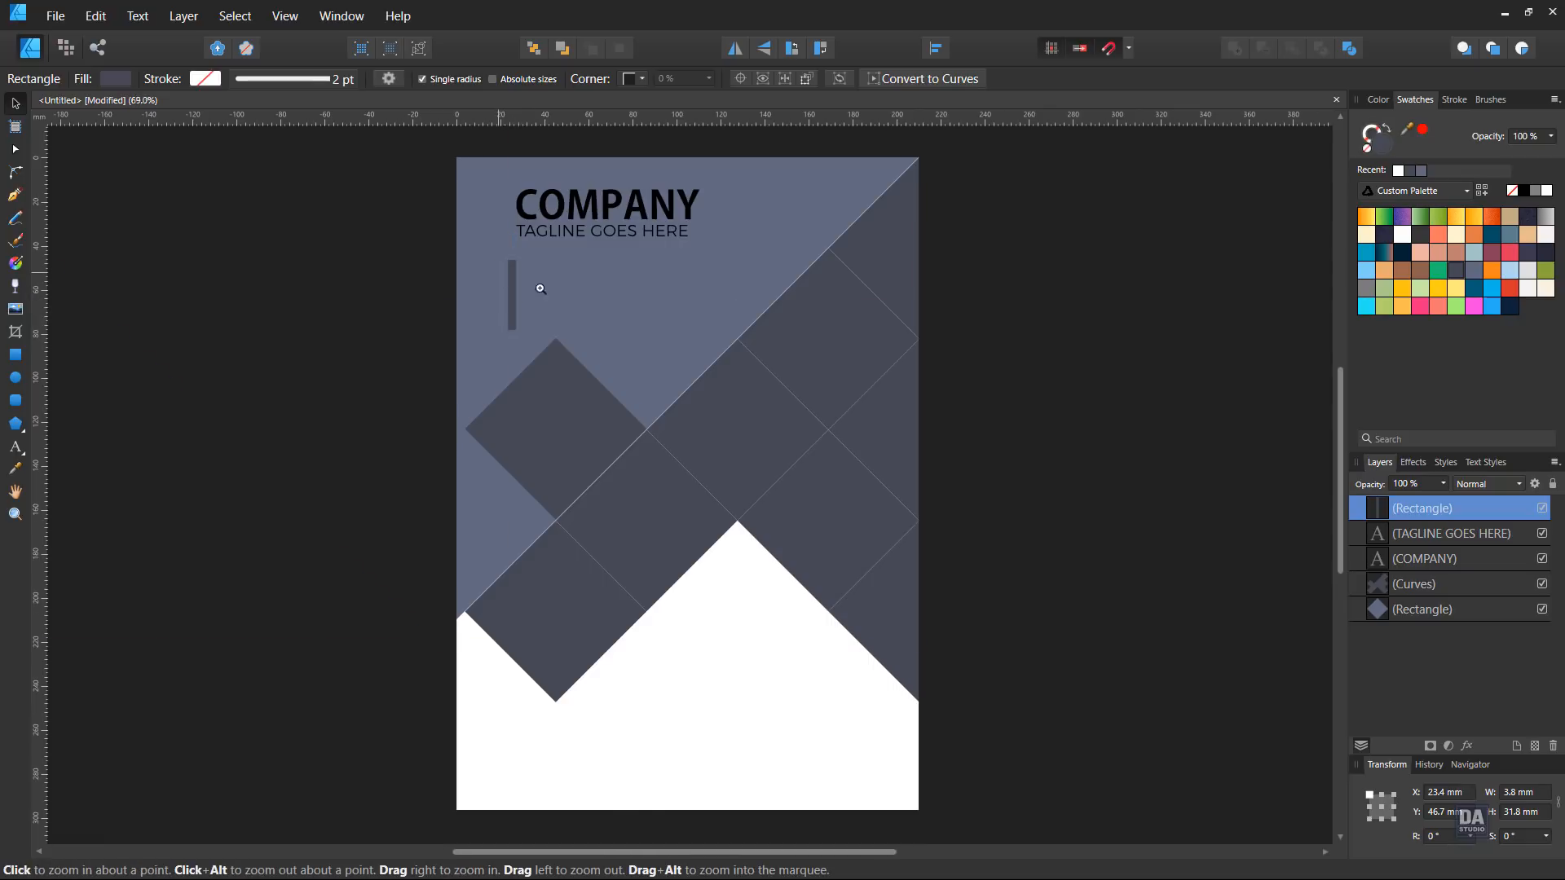
Step: Narrow the vertical bar below the tagline to about 2.2 mm, shift it to about X 22.7 mm, Y 44.3 mm, and shorten it from its lower end
{"action": "scroll", "coordinate": [501, 273], "scroll_direction": "up", "scroll_amount": 4}
{"action": "scroll", "coordinate": [518, 336], "scroll_direction": "up", "scroll_amount": 3}
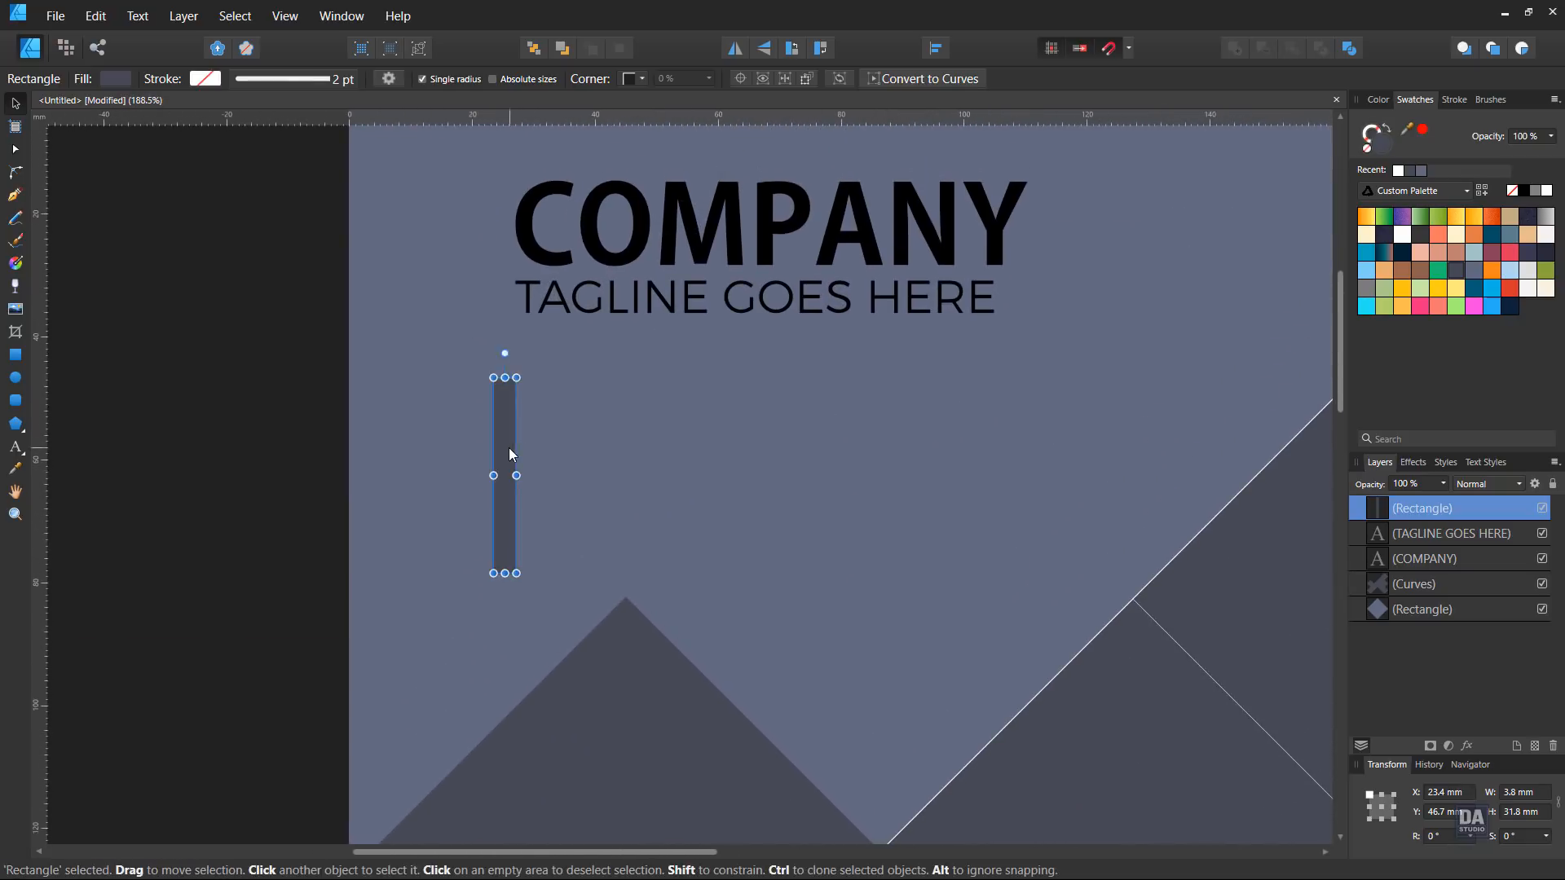
{"action": "left_click_drag", "start_coordinate": [517, 475], "coordinate": [497, 481]}
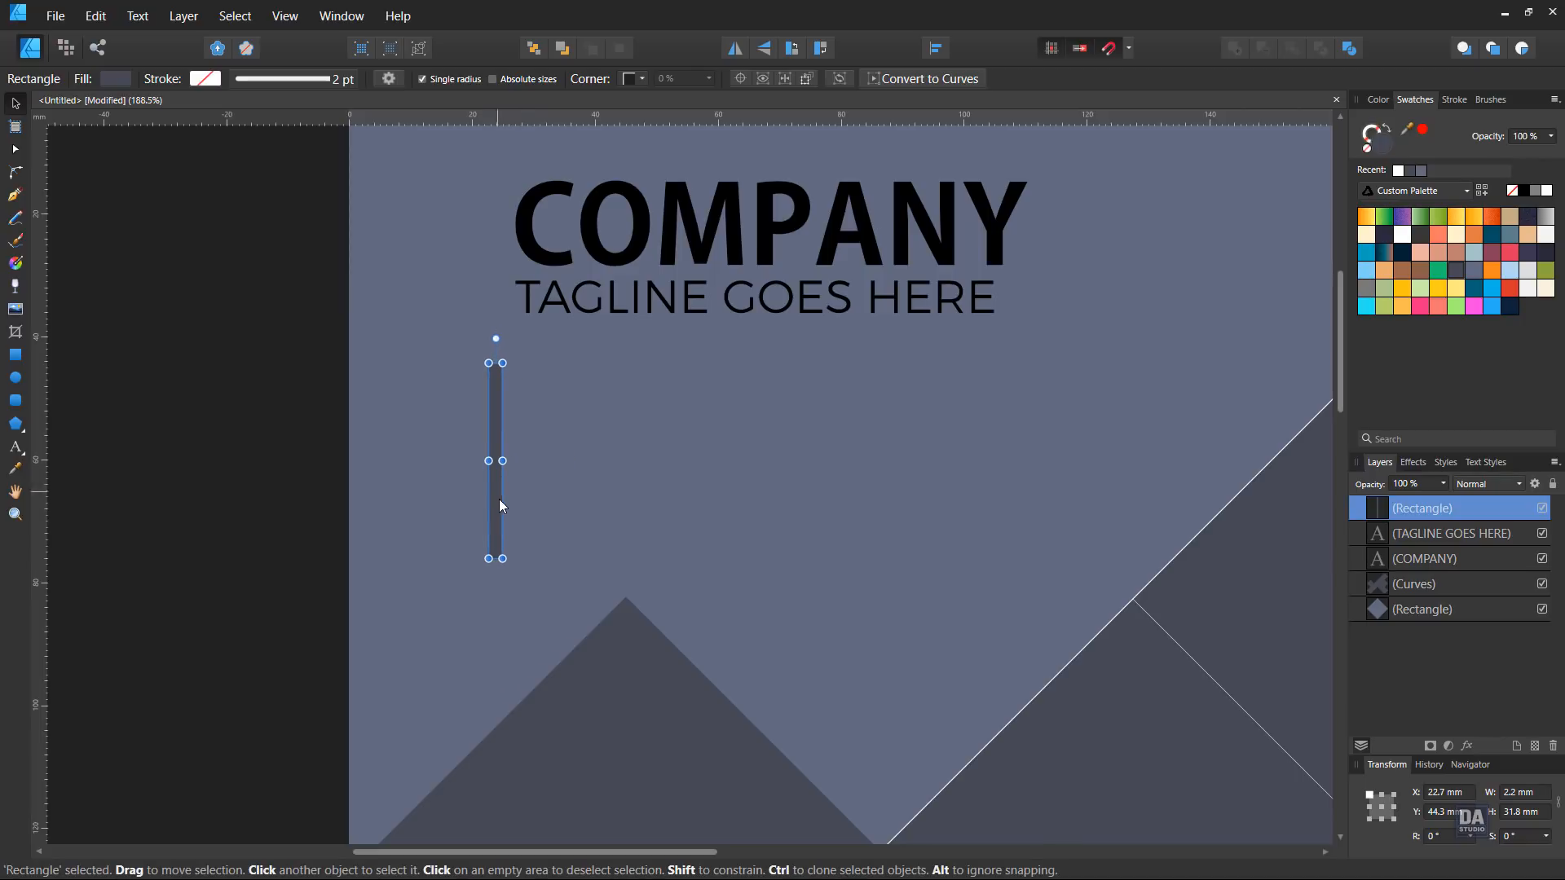
{"action": "left_click_drag", "start_coordinate": [496, 559], "coordinate": [498, 537]}
{"action": "left_click_drag", "start_coordinate": [699, 482], "coordinate": [552, 474]}
{"action": "left_click", "coordinate": [76, 581]}
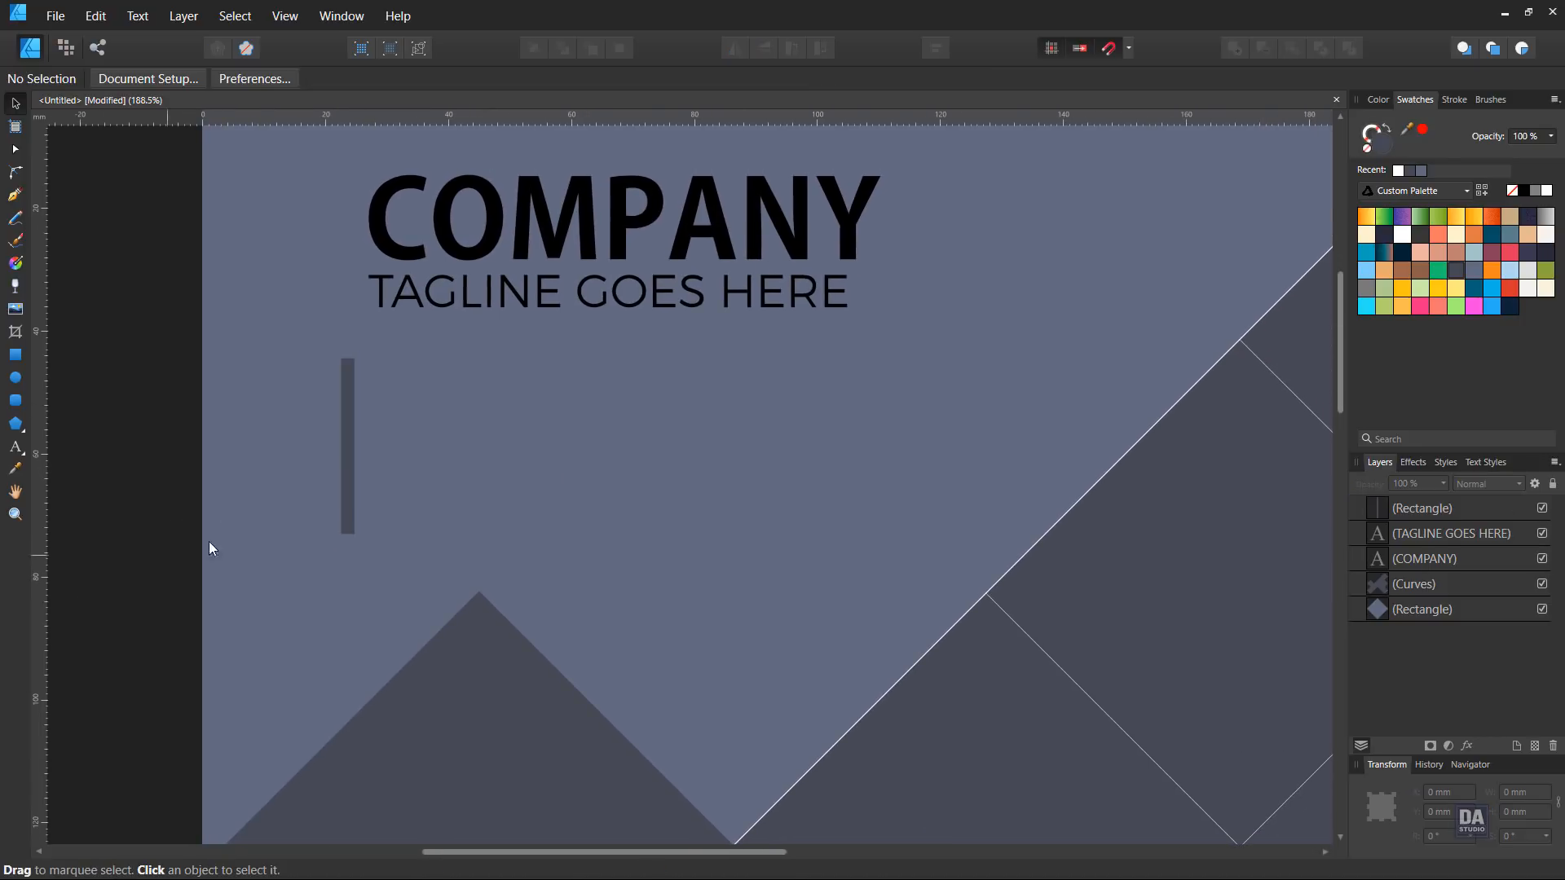
{"action": "left_click", "coordinate": [348, 527]}
{"action": "left_click_drag", "start_coordinate": [343, 533], "coordinate": [346, 465]}
{"action": "left_click", "coordinate": [137, 521]}
Step: Paste the Lorem Ipsum paragraph beside the vertical bar, at about X 28.2 mm, Y 47.2 mm
{"action": "key", "text": "ctrl+v"}
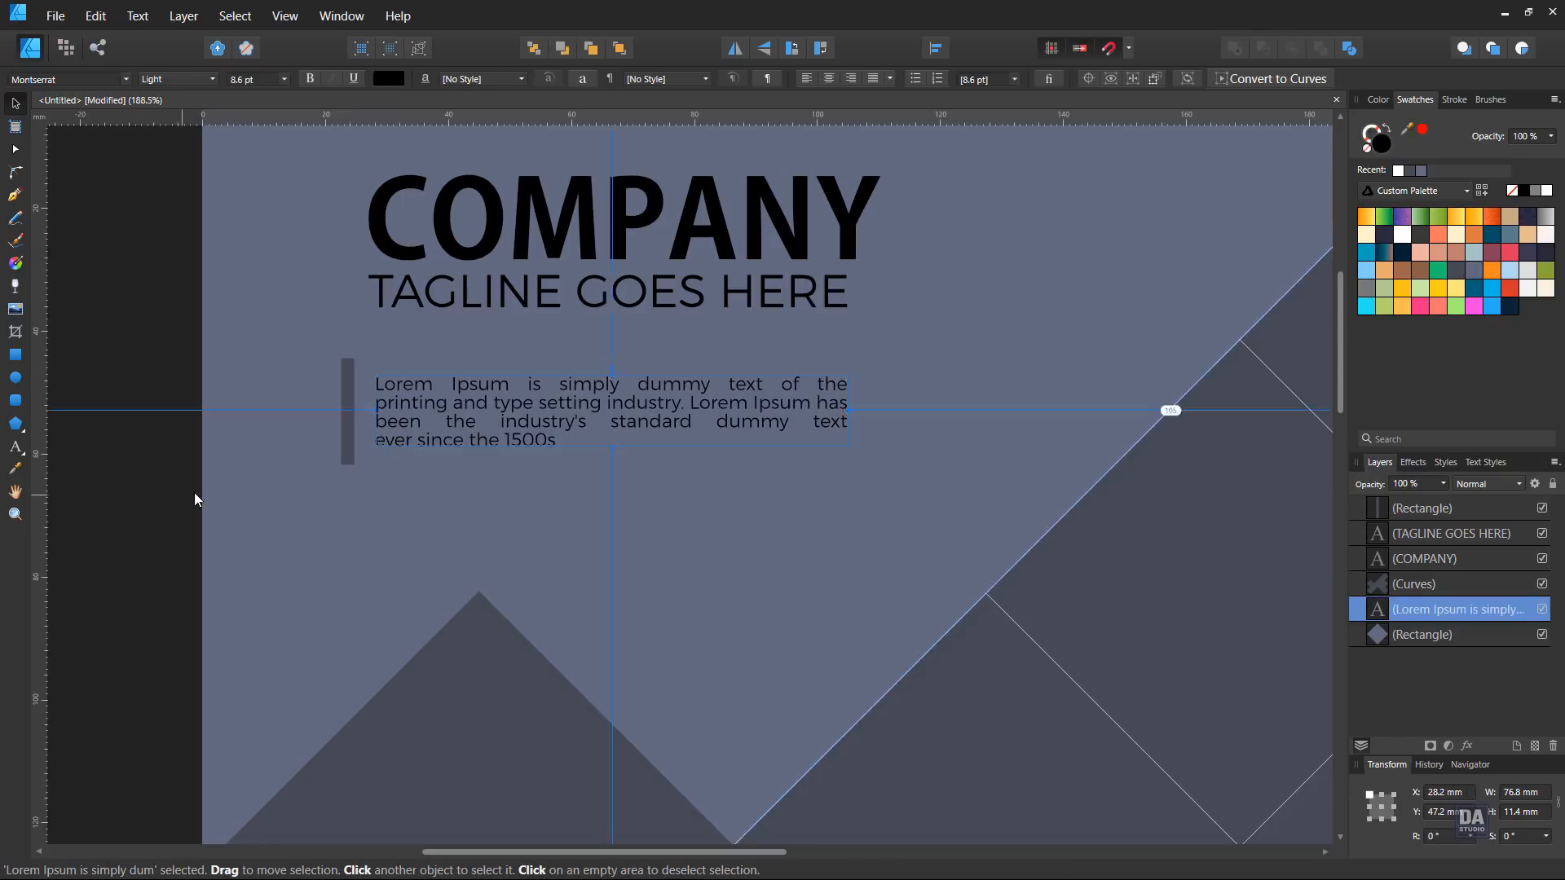
{"action": "left_click", "coordinate": [136, 495]}
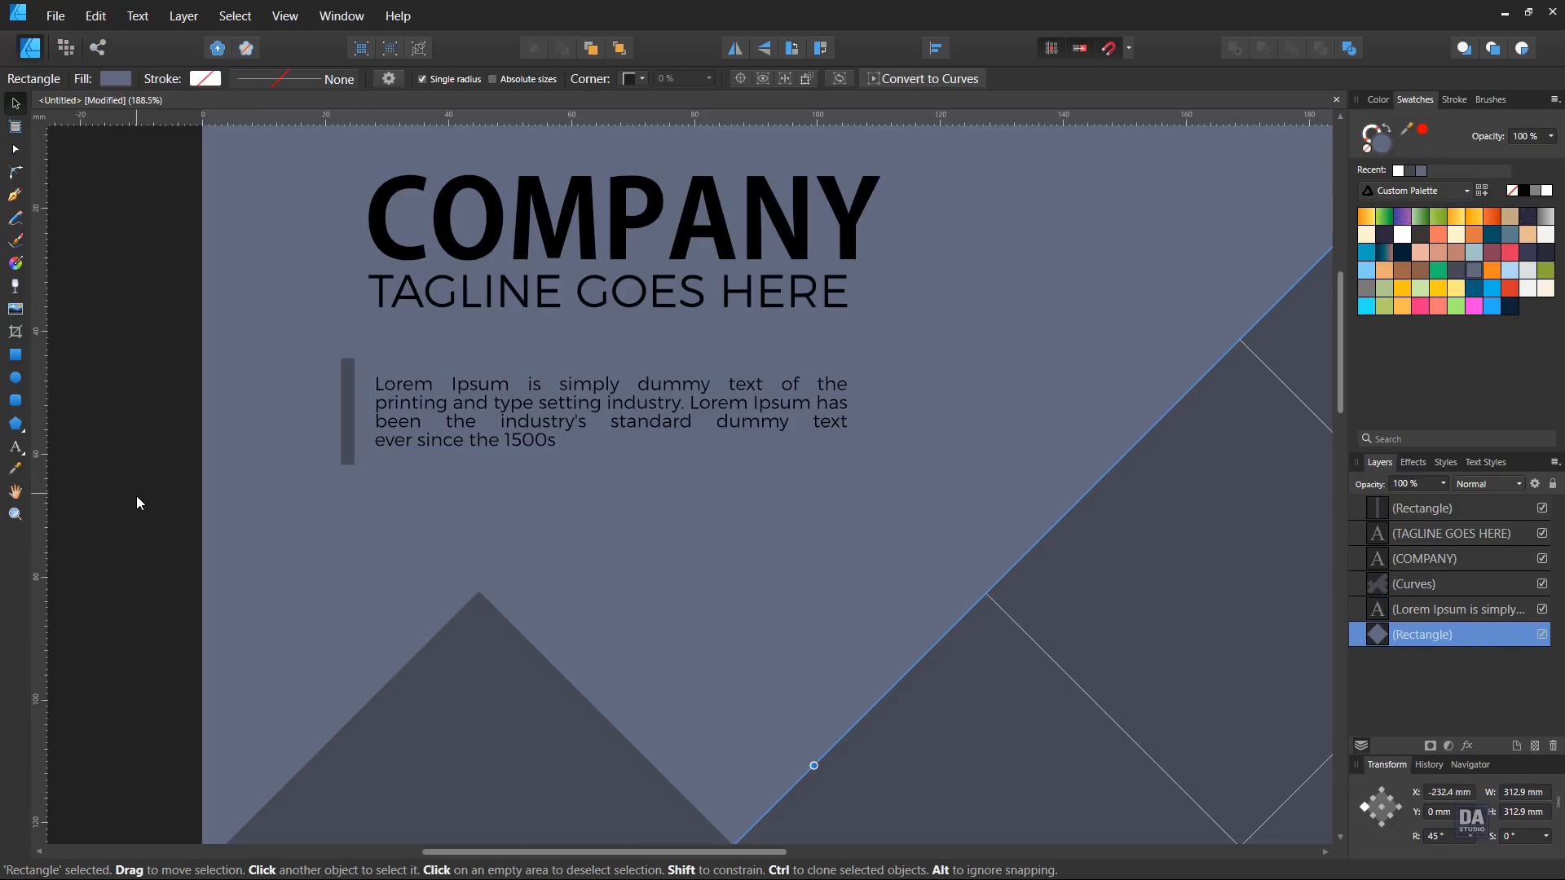
{"action": "scroll", "coordinate": [142, 501], "scroll_direction": "down", "scroll_amount": 5}
{"action": "key", "text": "ctrl+0"}
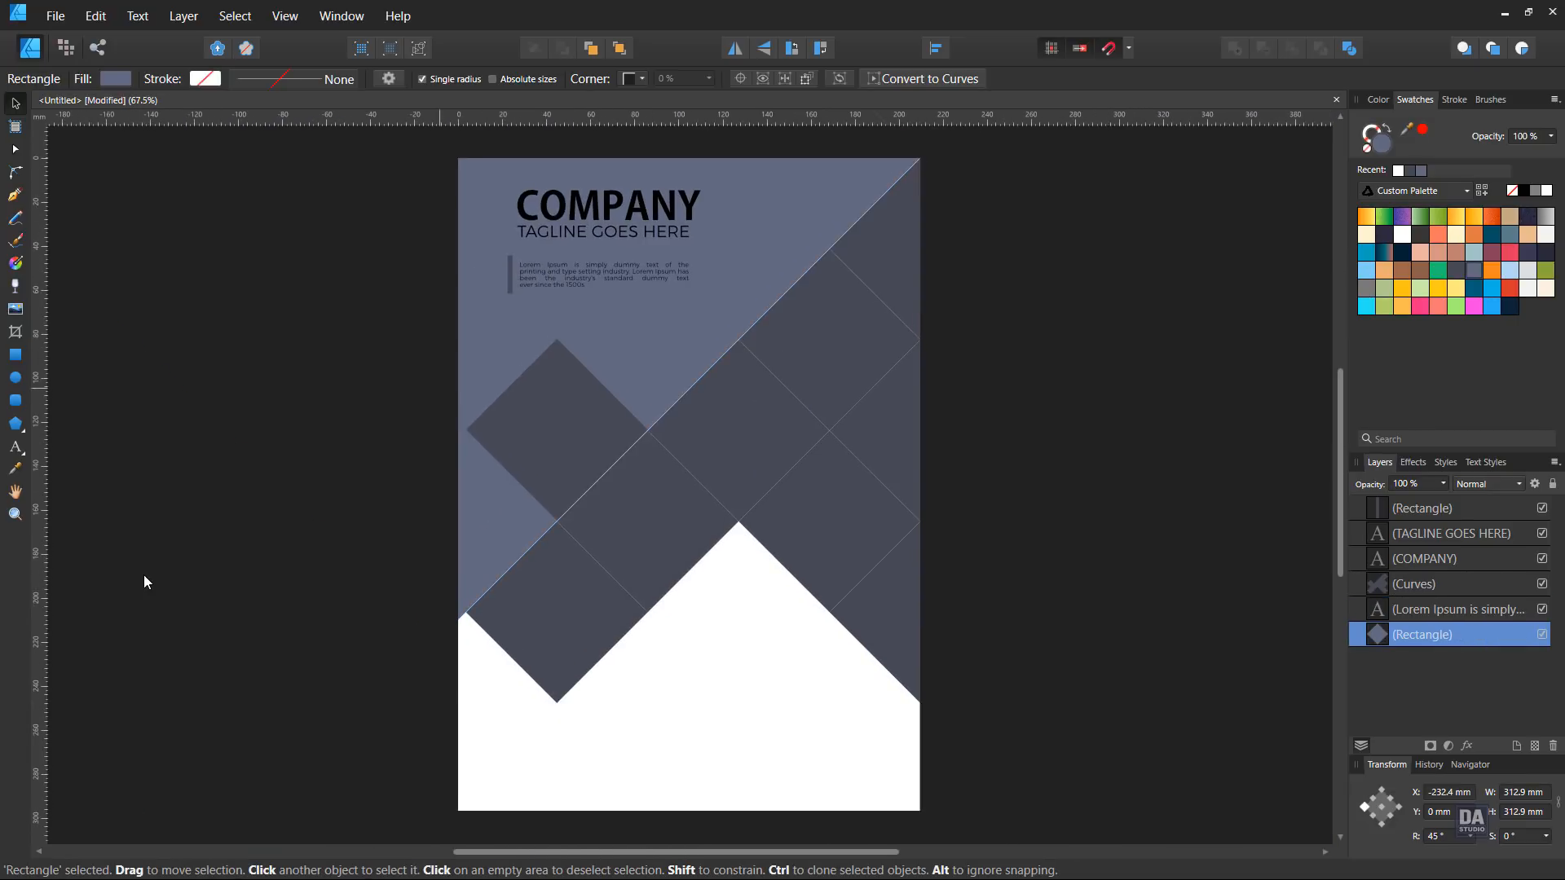
{"action": "left_click", "coordinate": [294, 645]}
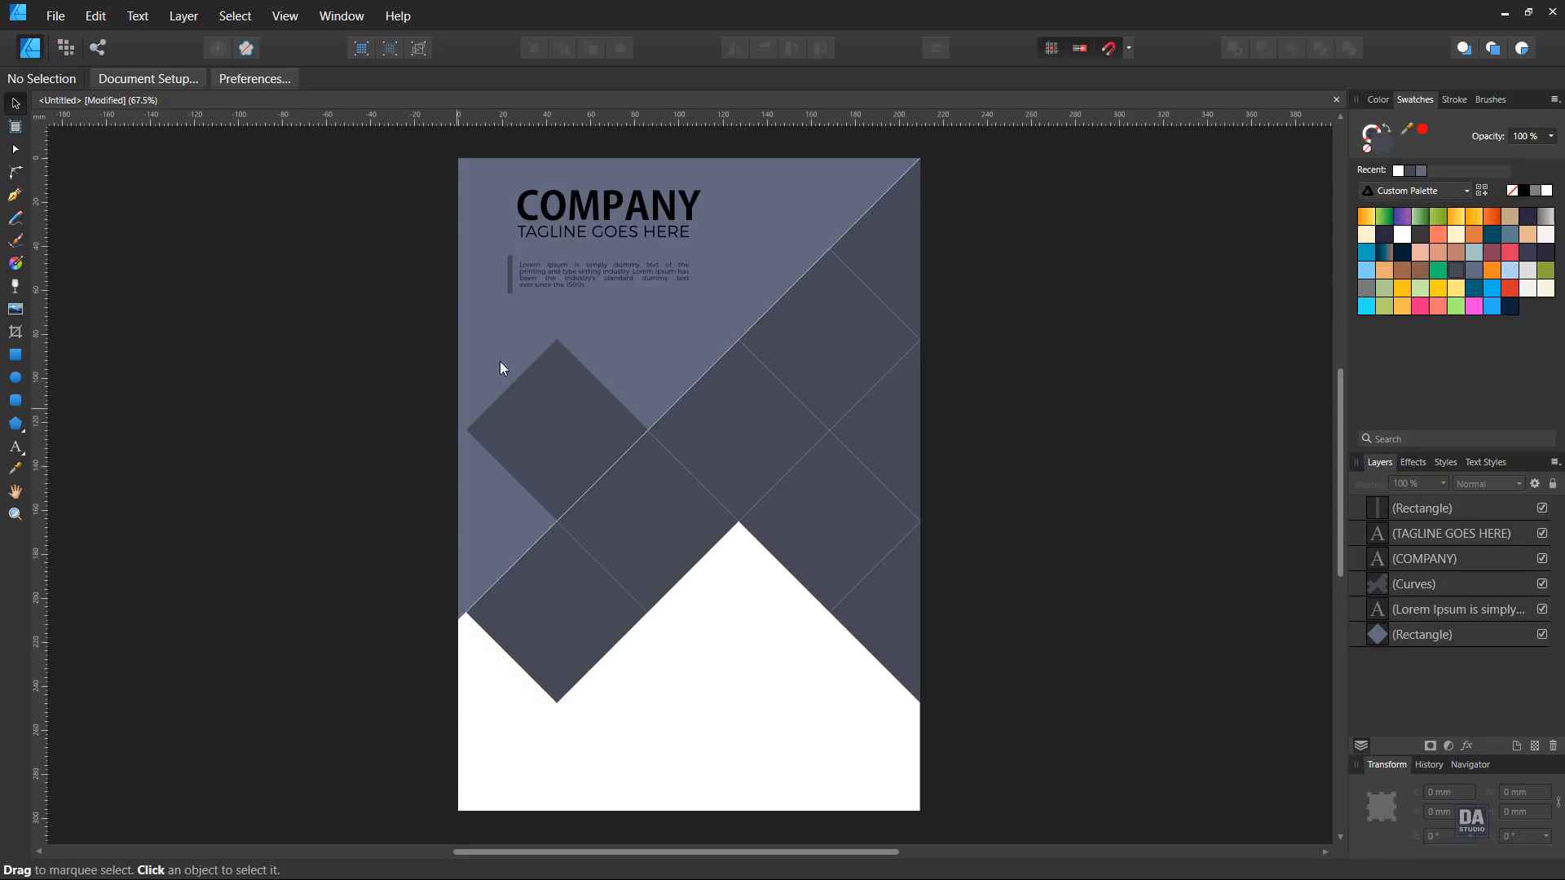
Step: Fill the vertical bar, the tagline and the COMPANY text with the orange swatch
{"action": "left_click", "coordinate": [507, 282]}
{"action": "left_click", "coordinate": [594, 237], "text": "shift"}
{"action": "left_click", "coordinate": [623, 204], "text": "shift"}
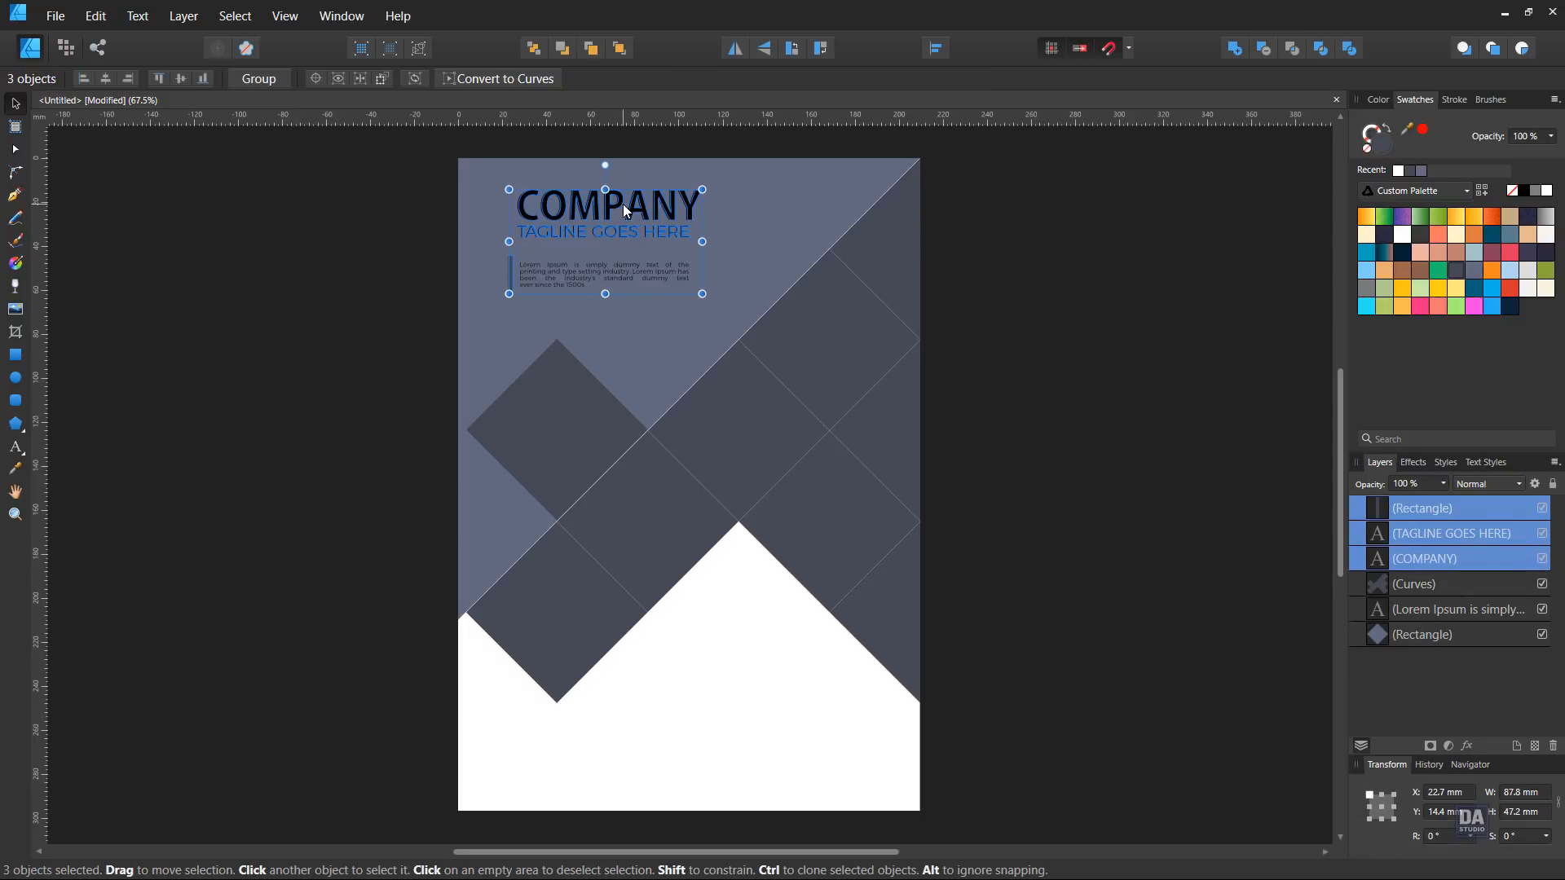
{"action": "left_click", "coordinate": [1490, 272]}
{"action": "left_click", "coordinate": [1170, 360]}
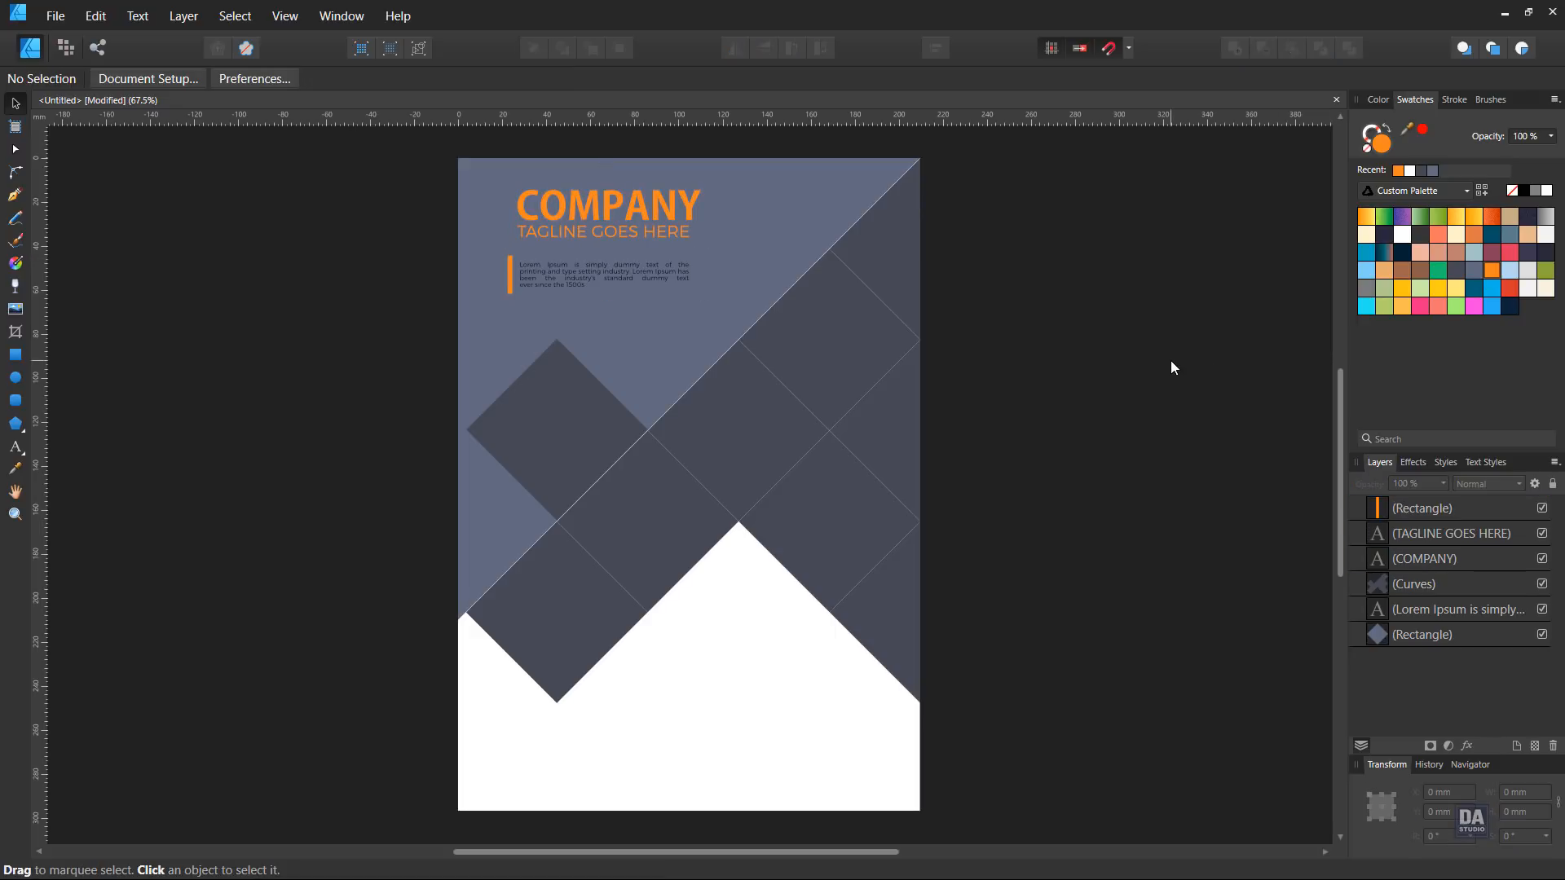
Step: Nudge the Lorem Ipsum paragraph slightly upward beside the orange bar
{"action": "left_click", "coordinate": [593, 279]}
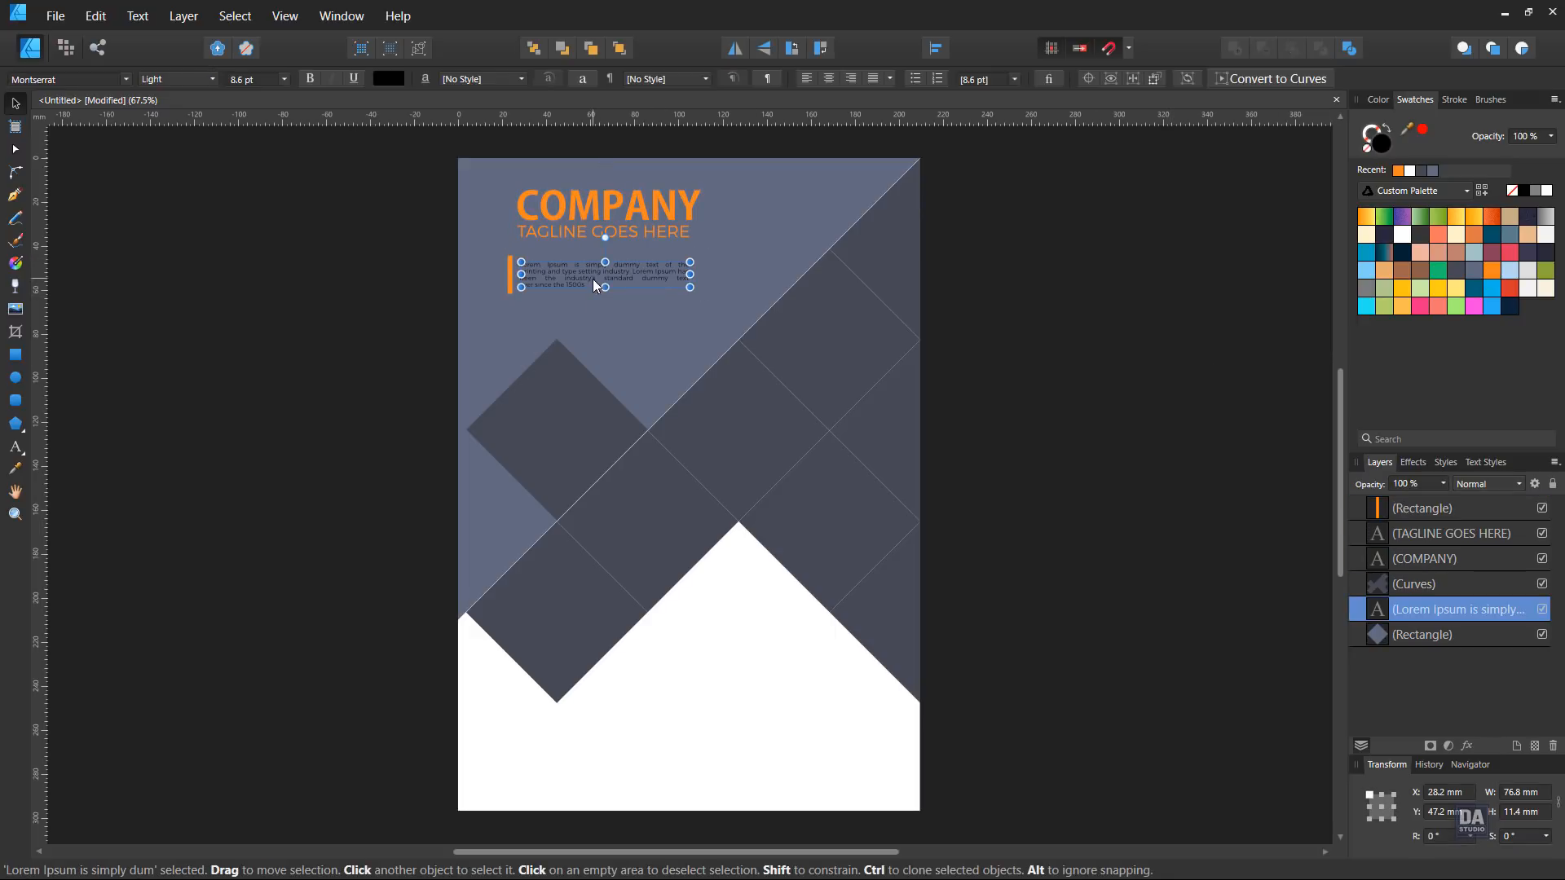
{"action": "key", "text": "Up"}
{"action": "key", "text": "Up"}
{"action": "key", "text": "Up"}
{"action": "key", "text": "Up"}
{"action": "key", "text": "Up"}
{"action": "left_click", "coordinate": [1020, 362]}
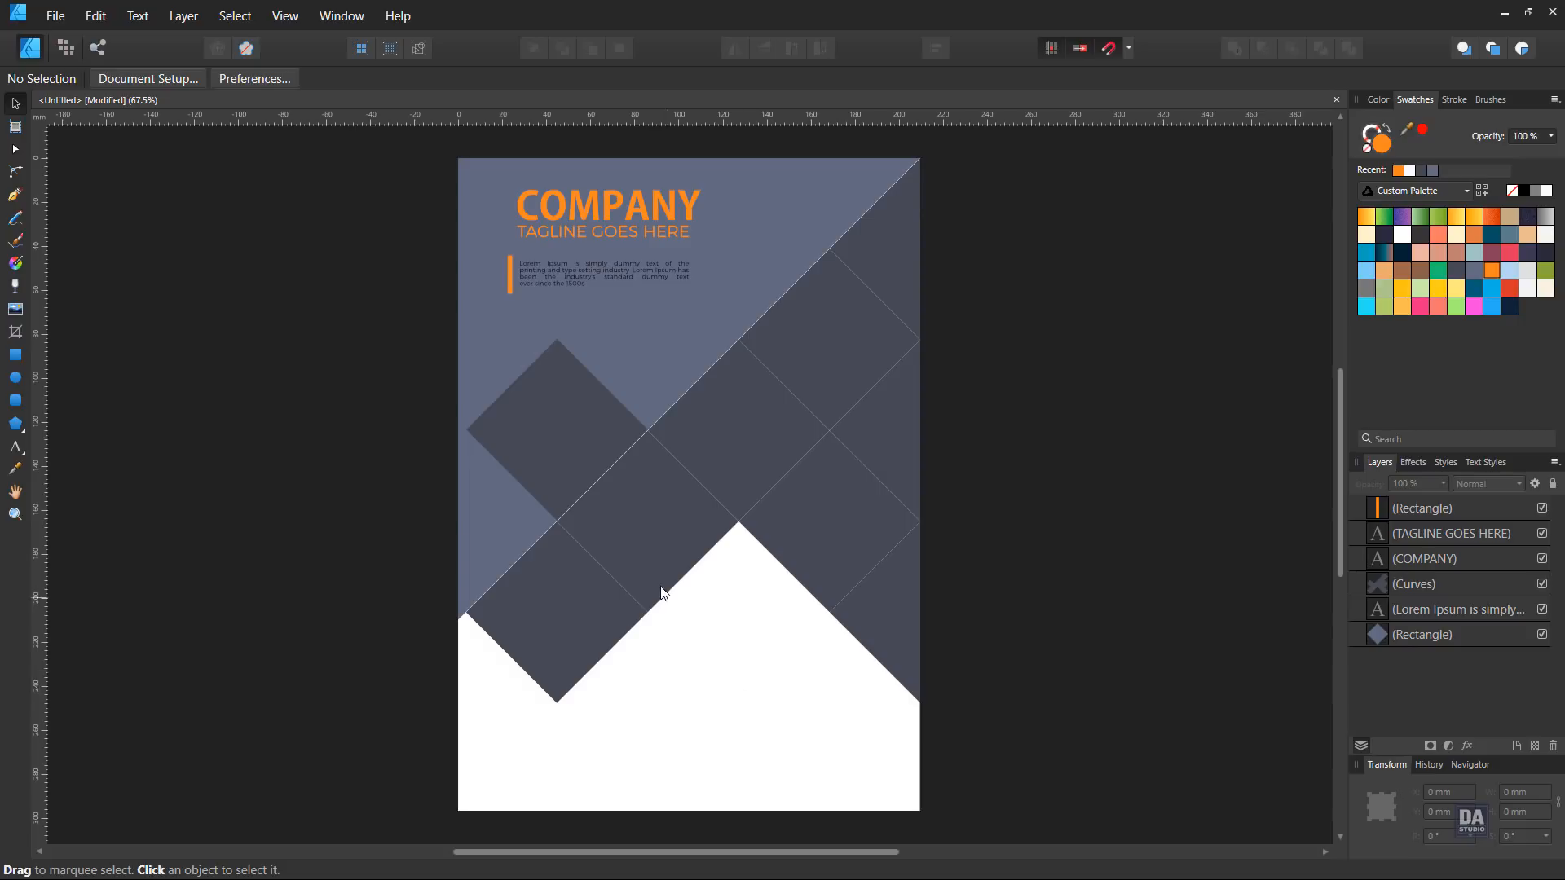
Step: Duplicate the tagline into the white area near the page bottom and change the copy's text to HEADLINE
{"action": "left_click", "coordinate": [629, 235]}
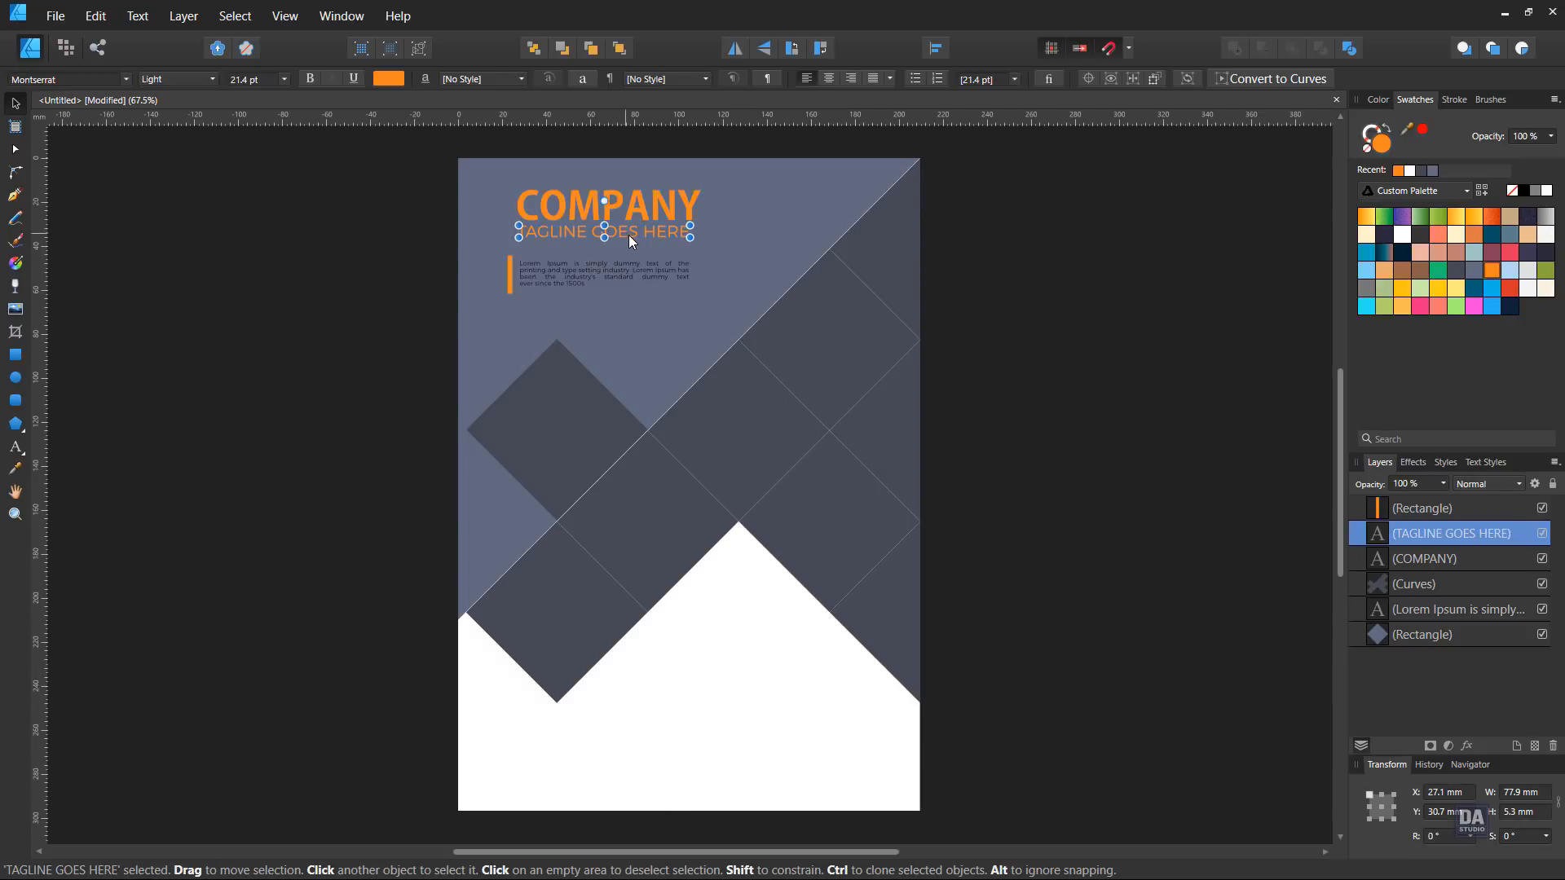
{"action": "left_click_drag", "start_coordinate": [628, 234], "coordinate": [722, 706]}
{"action": "double_click", "coordinate": [721, 701]}
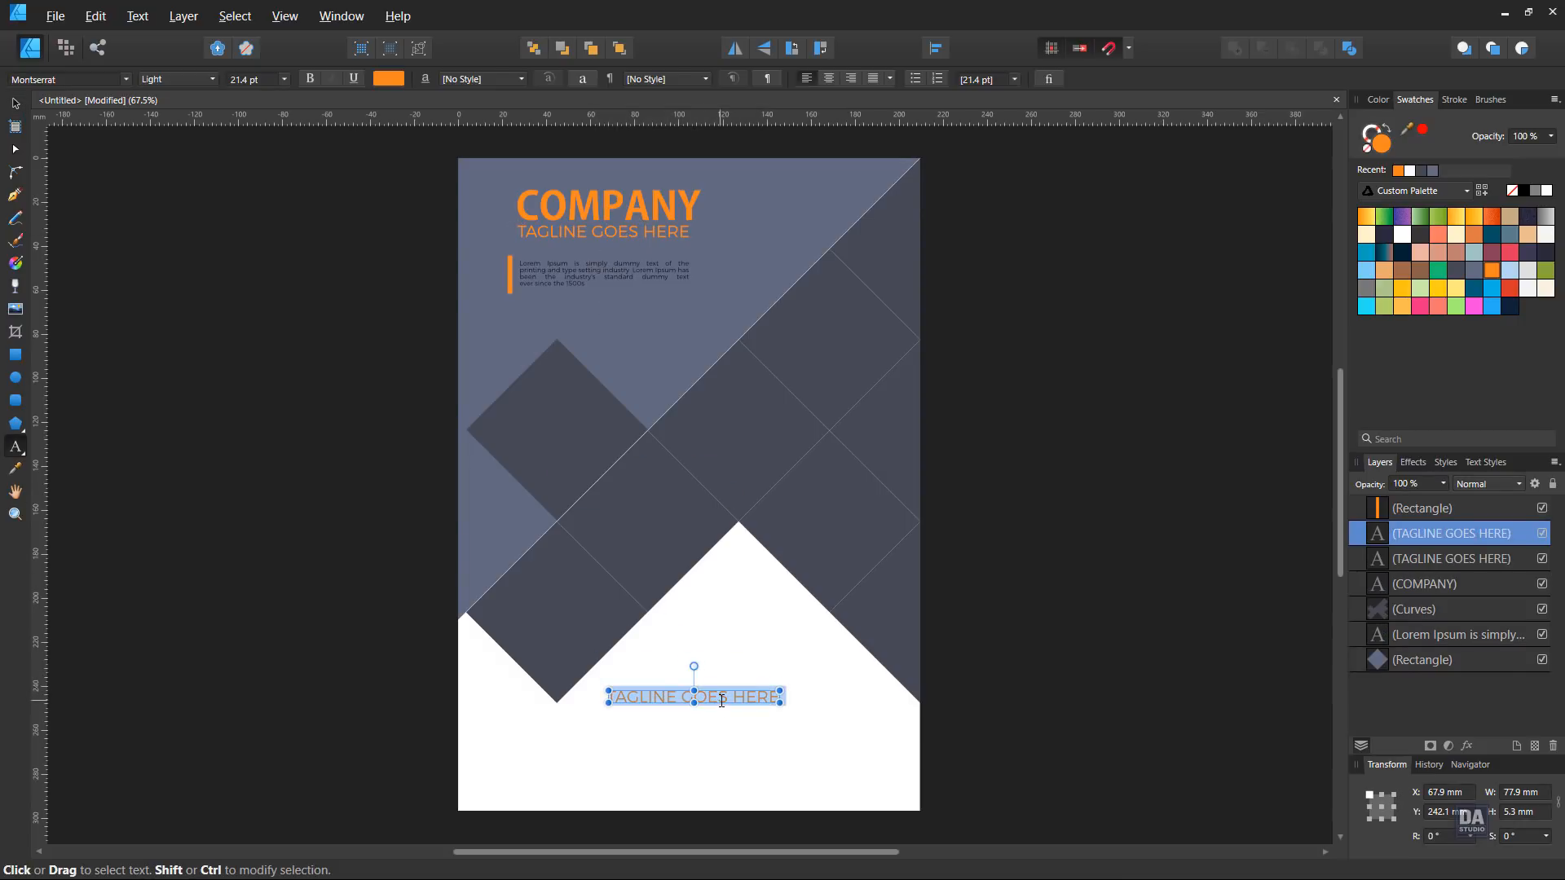
{"action": "type", "text": "HEADLINE"}
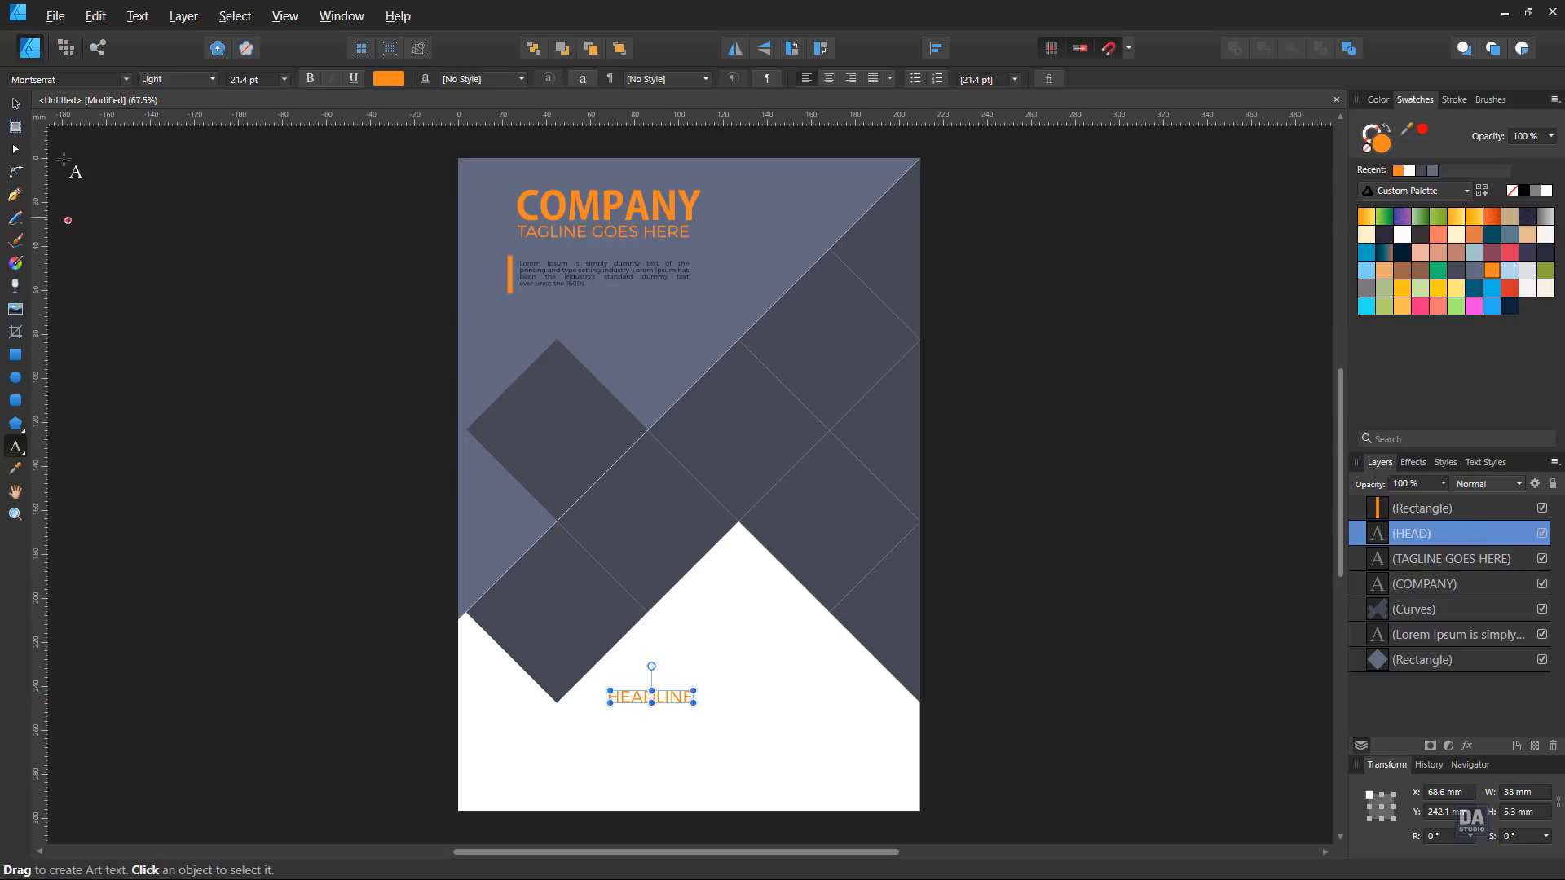
Step: Set the HEADLINE text to Bold and enlarge it to about 80.6 mm wide
{"action": "left_click", "coordinate": [16, 104]}
{"action": "left_click", "coordinate": [188, 77]}
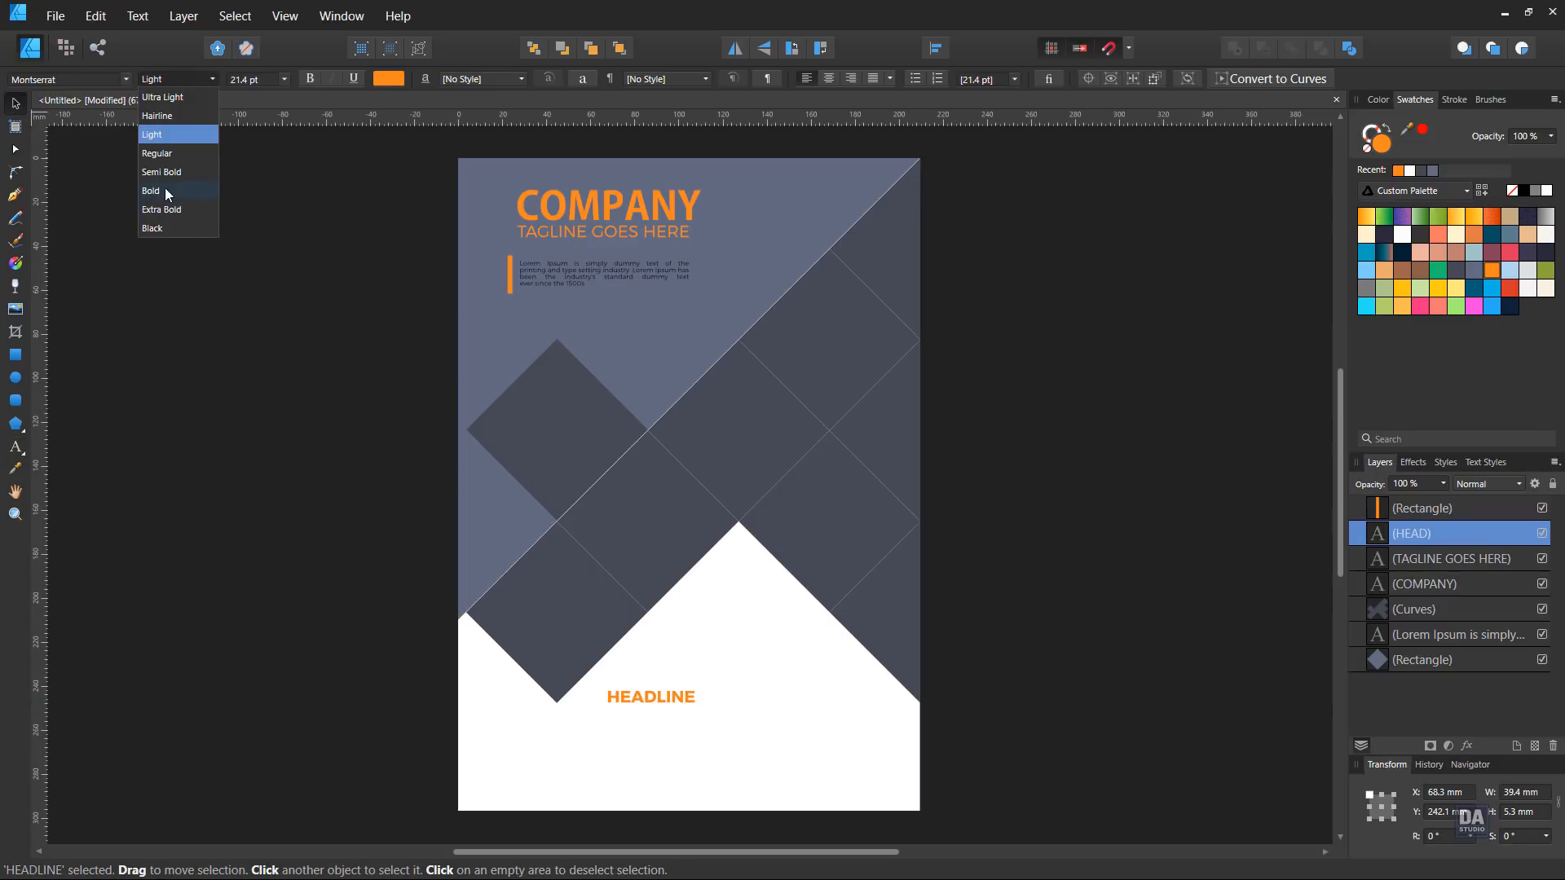
{"action": "left_click", "coordinate": [165, 187]}
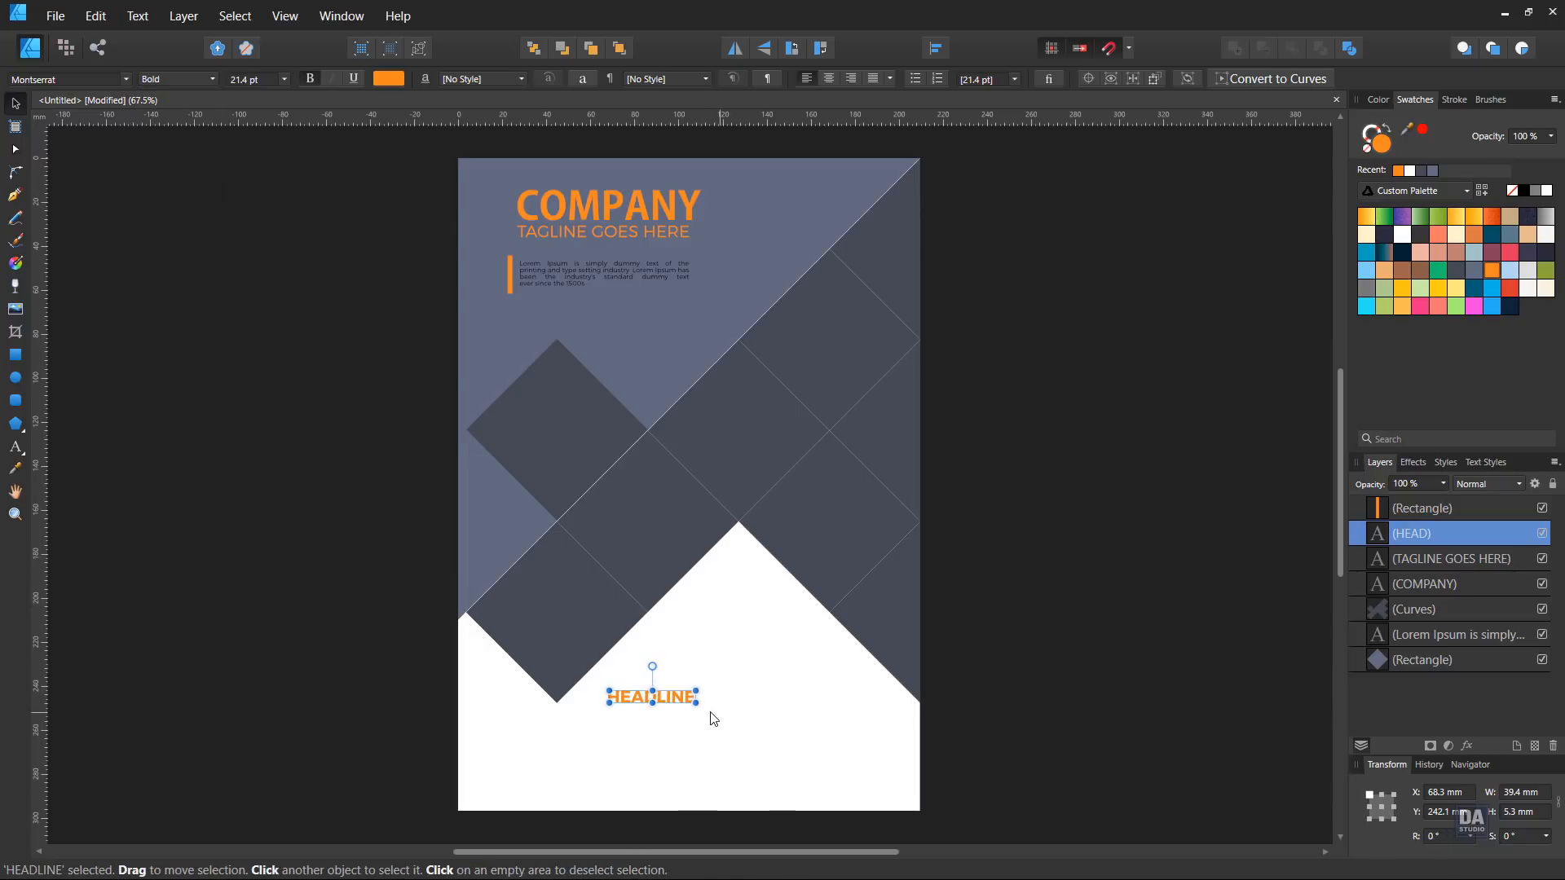
{"action": "left_click_drag", "start_coordinate": [695, 709], "coordinate": [801, 754]}
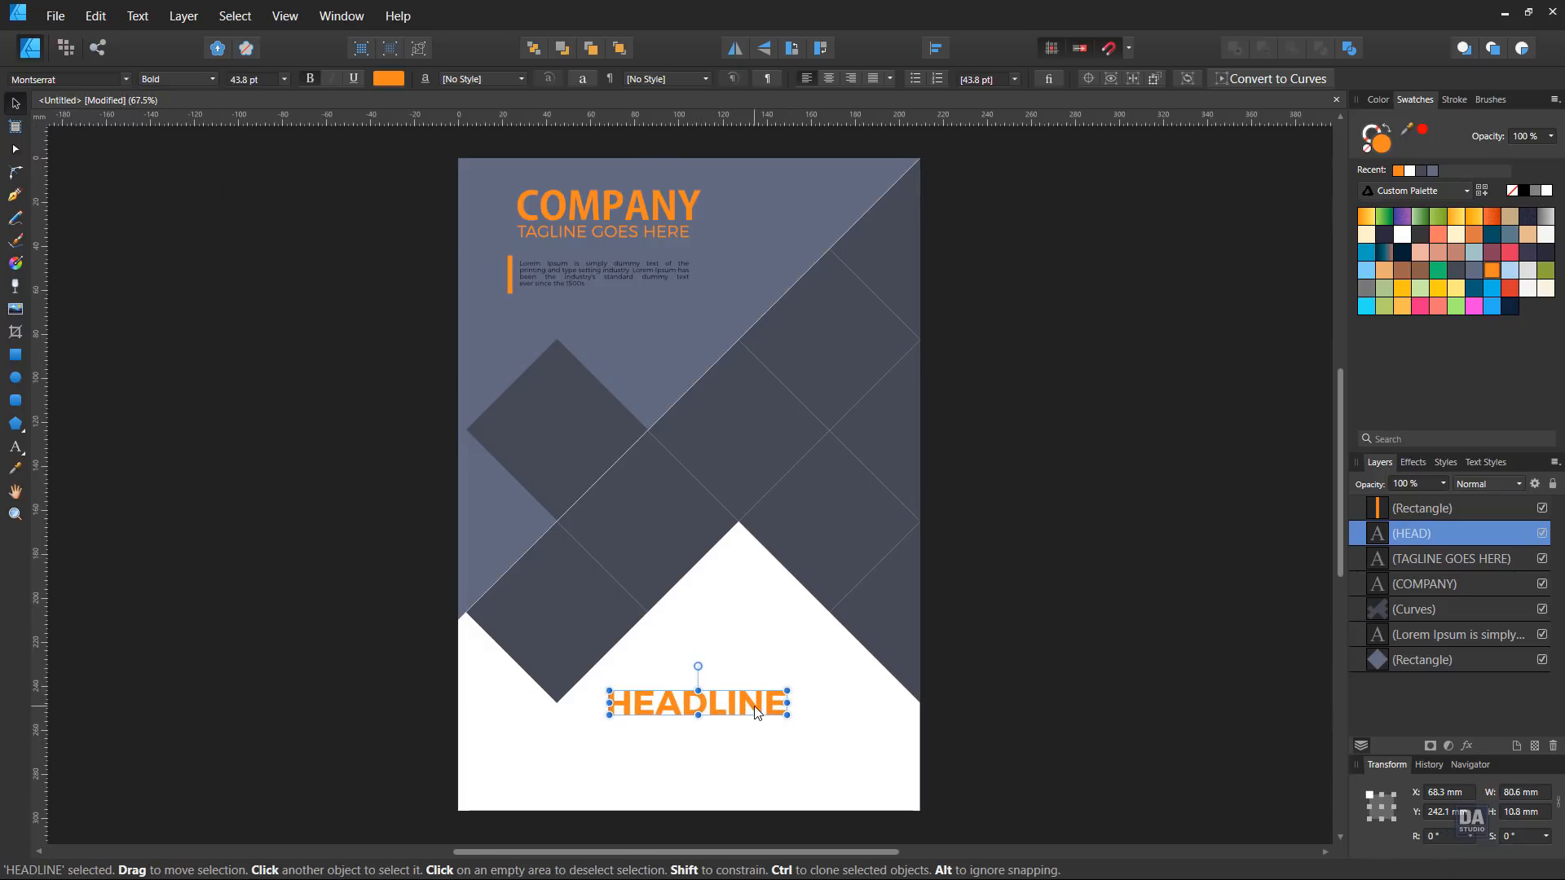
Step: Center HEADLINE horizontally on the page, reduce it to about 65.5 mm wide and raise it to about Y 236.9 mm
{"action": "left_click", "coordinate": [939, 49]}
{"action": "left_click", "coordinate": [967, 98]}
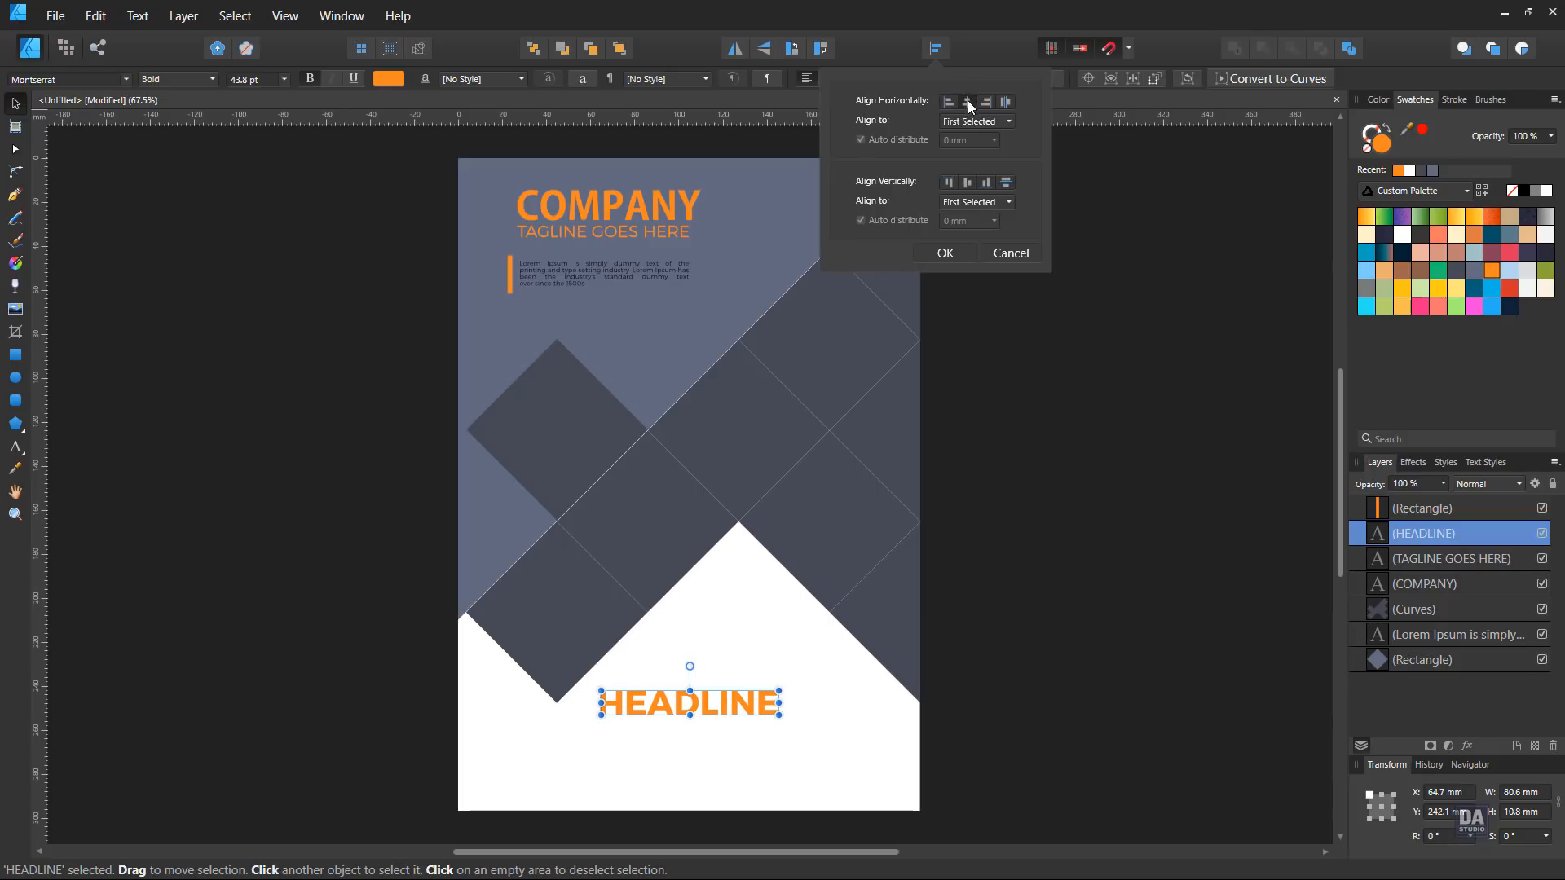
{"action": "left_click", "coordinate": [966, 255]}
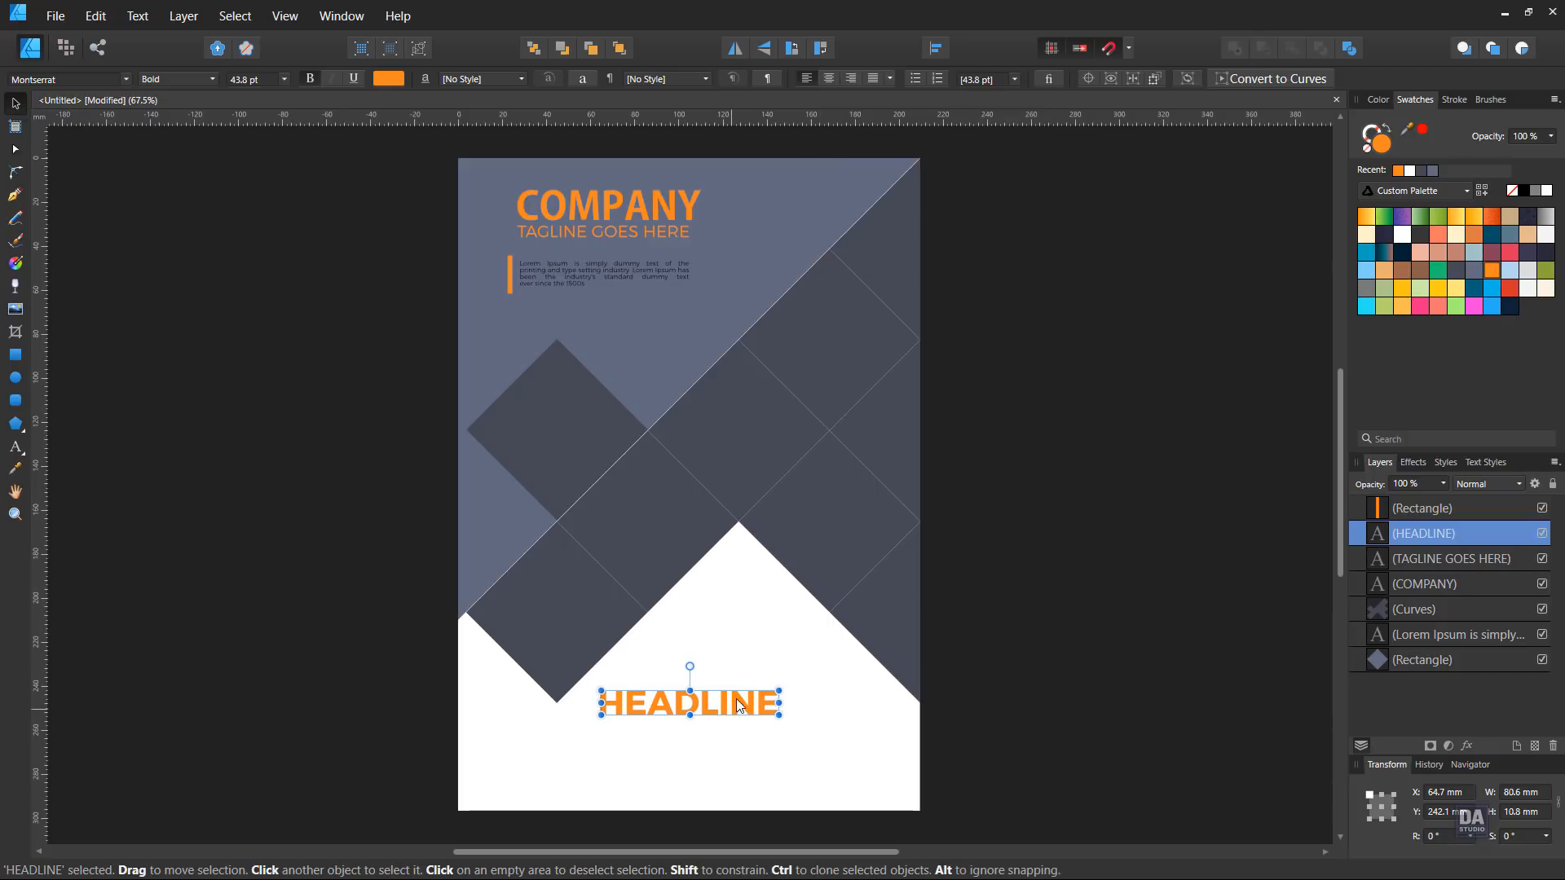
{"action": "left_click_drag", "start_coordinate": [736, 706], "coordinate": [764, 705]}
{"action": "left_click", "coordinate": [794, 729]}
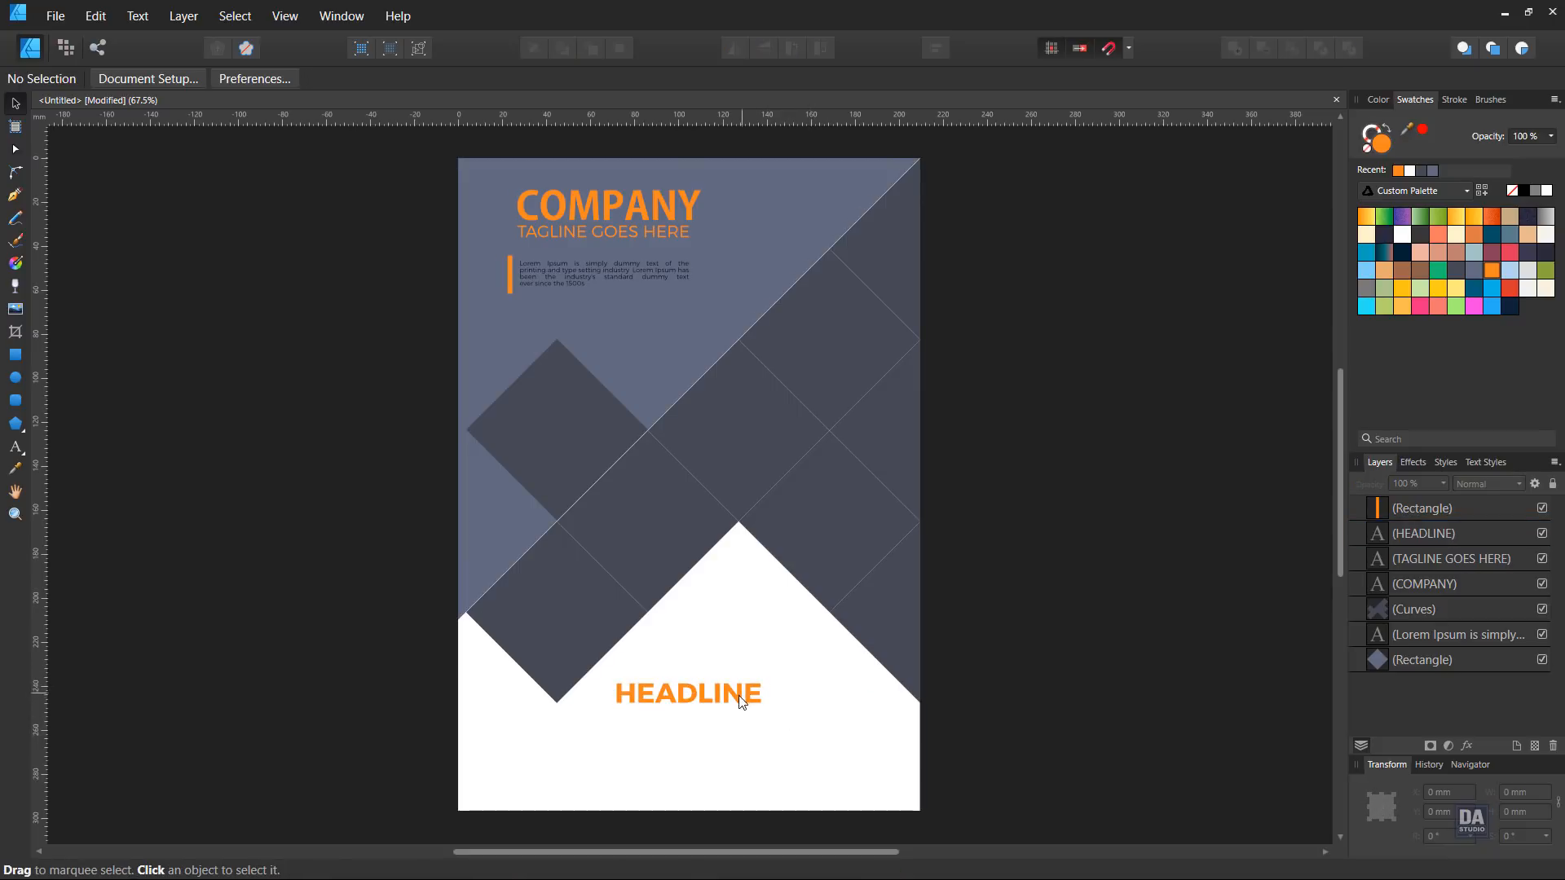
{"action": "left_click_drag", "start_coordinate": [738, 692], "coordinate": [741, 696]}
{"action": "left_click", "coordinate": [779, 740]}
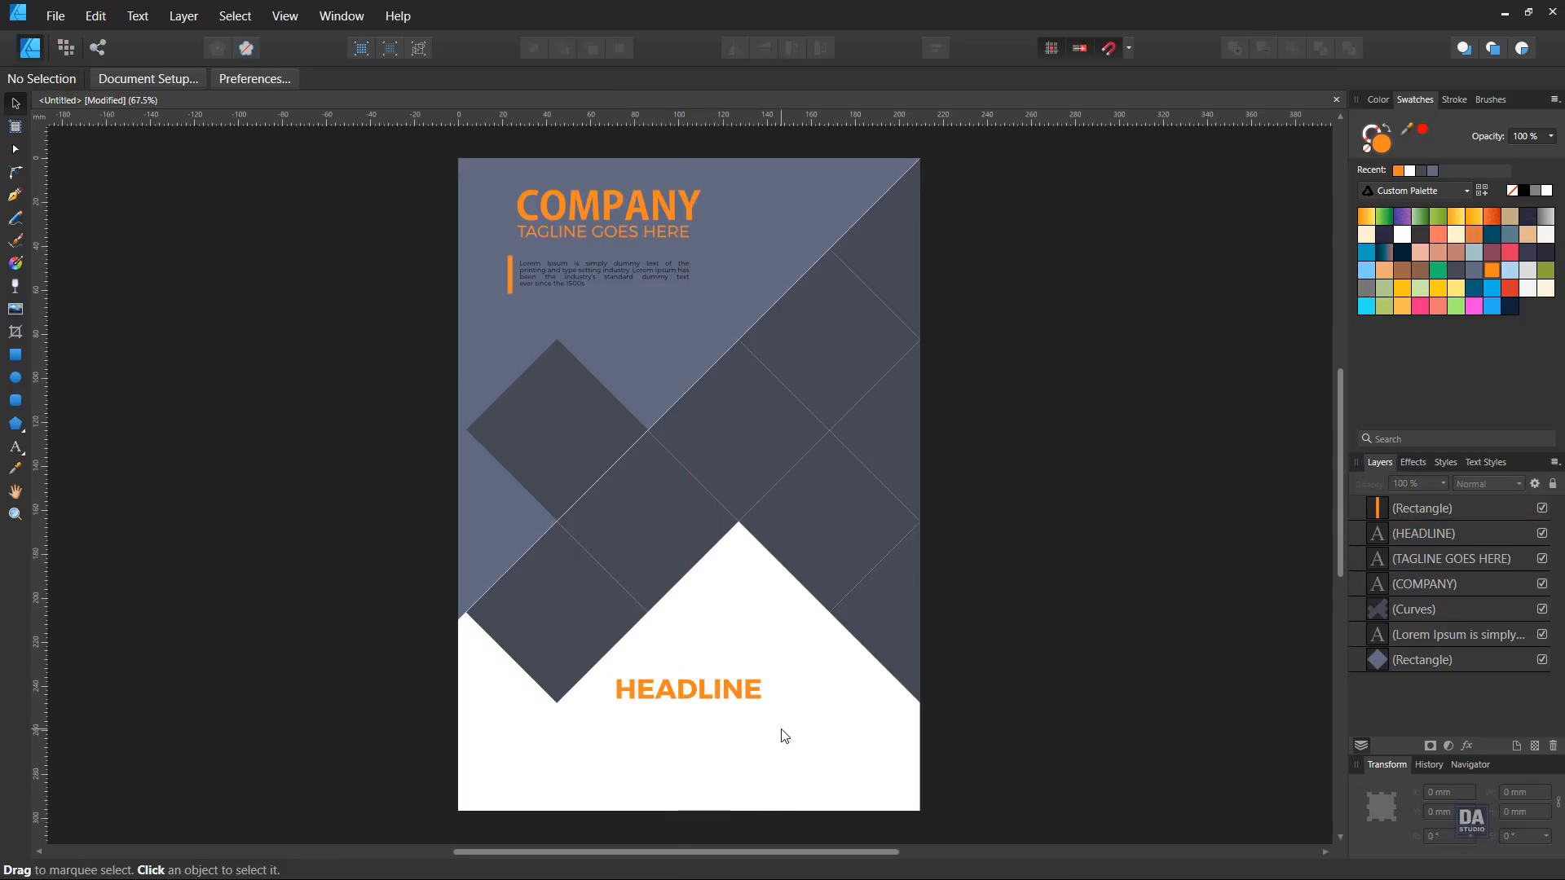
Step: Scale the dark diamond pattern down to about 234.1 mm square and shift it right to about X 14.6 mm, keeping Y at 0 mm
{"action": "left_click", "coordinate": [929, 683]}
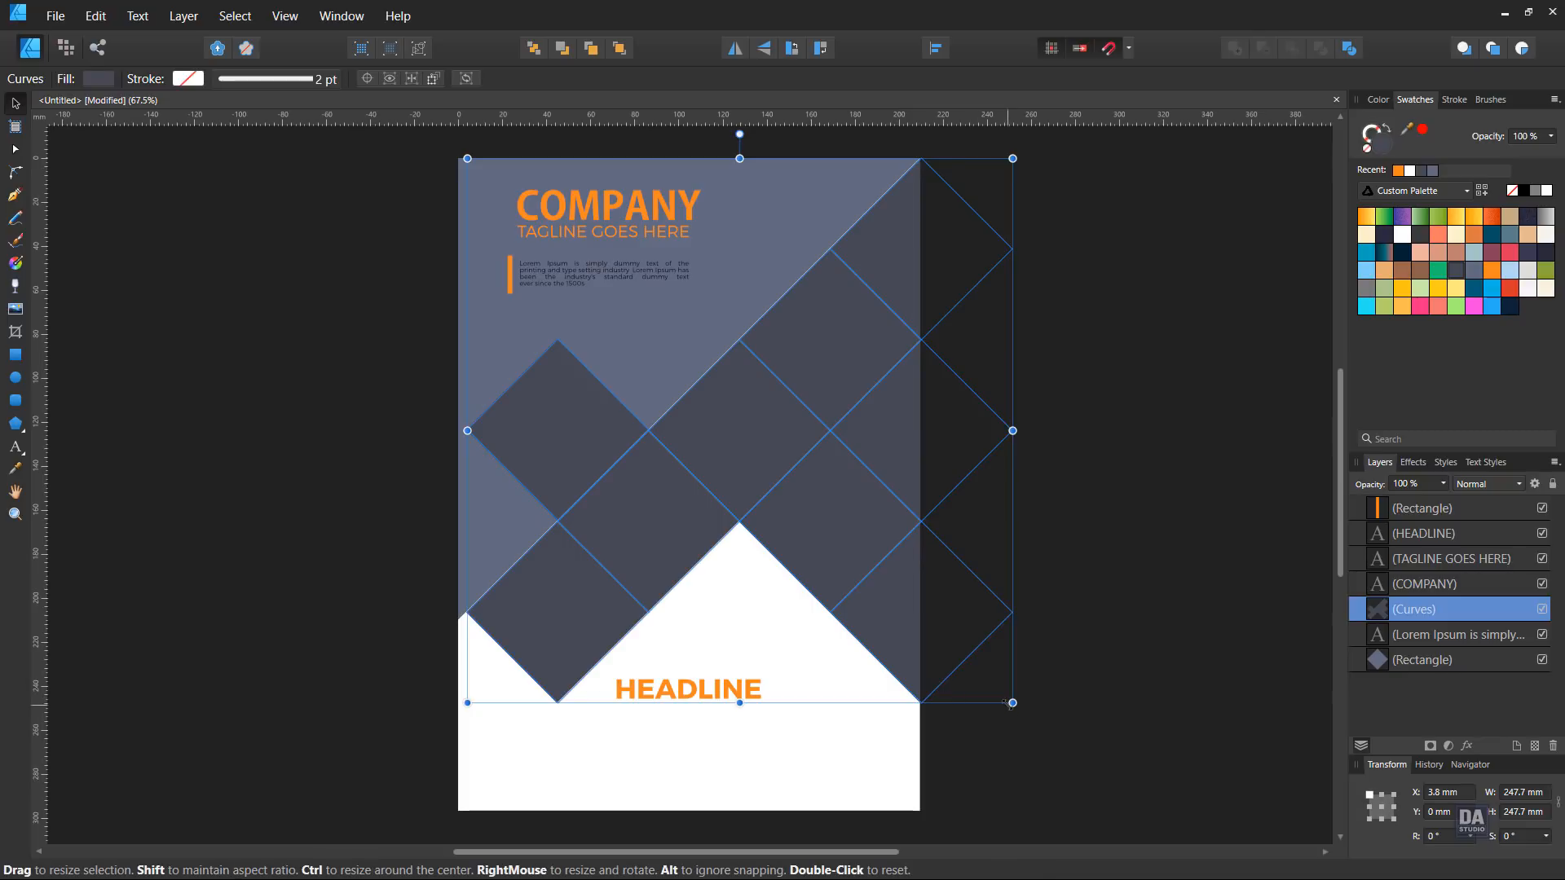
{"action": "left_click_drag", "start_coordinate": [1012, 703], "coordinate": [997, 679]}
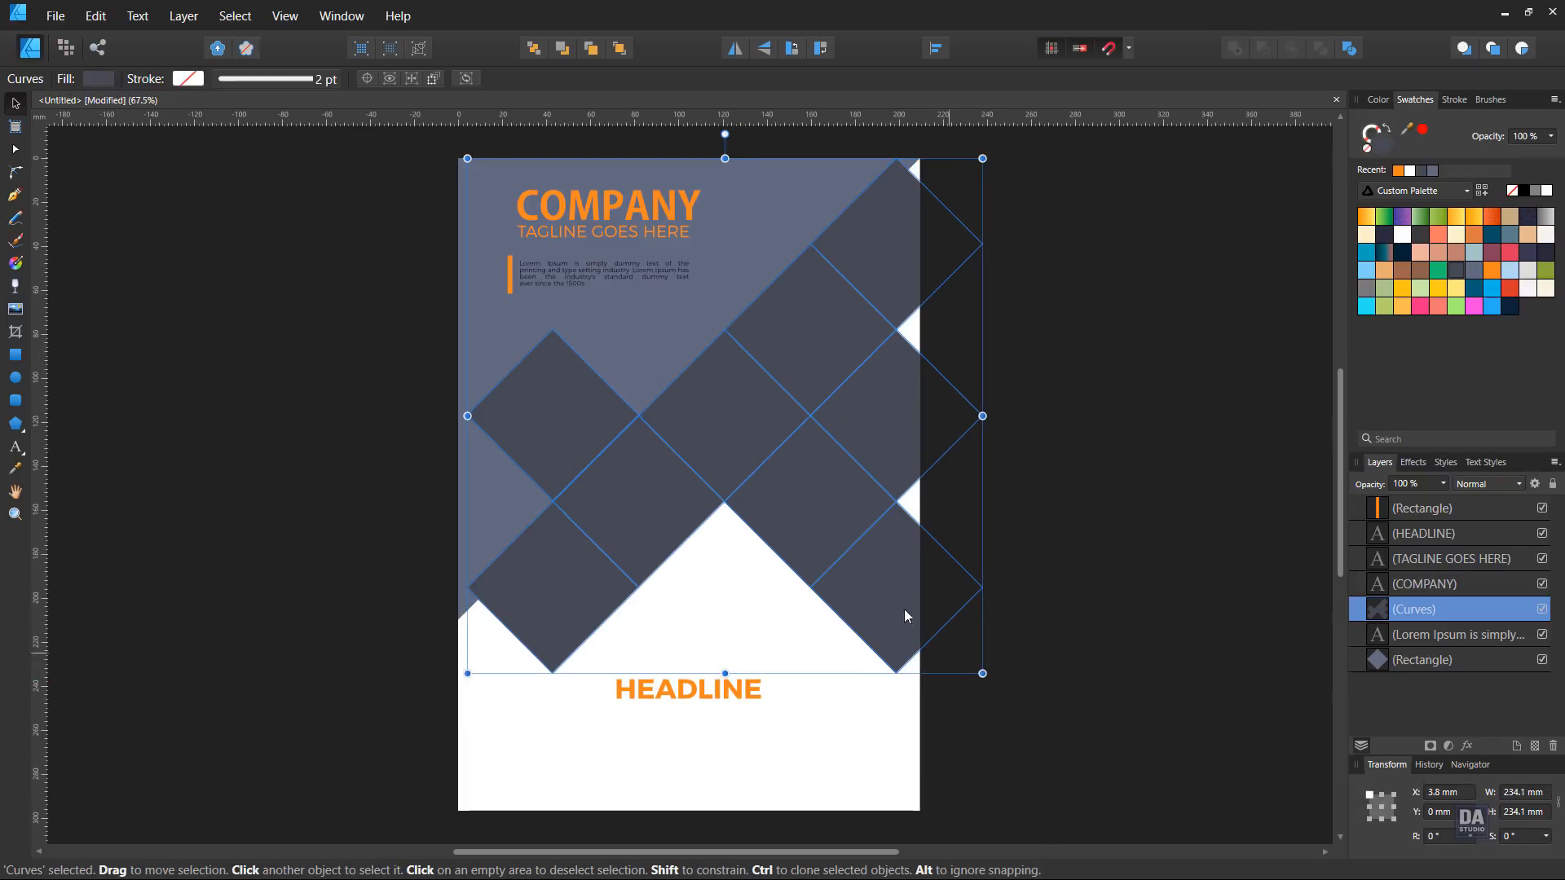
{"action": "left_click_drag", "start_coordinate": [910, 603], "coordinate": [917, 595]}
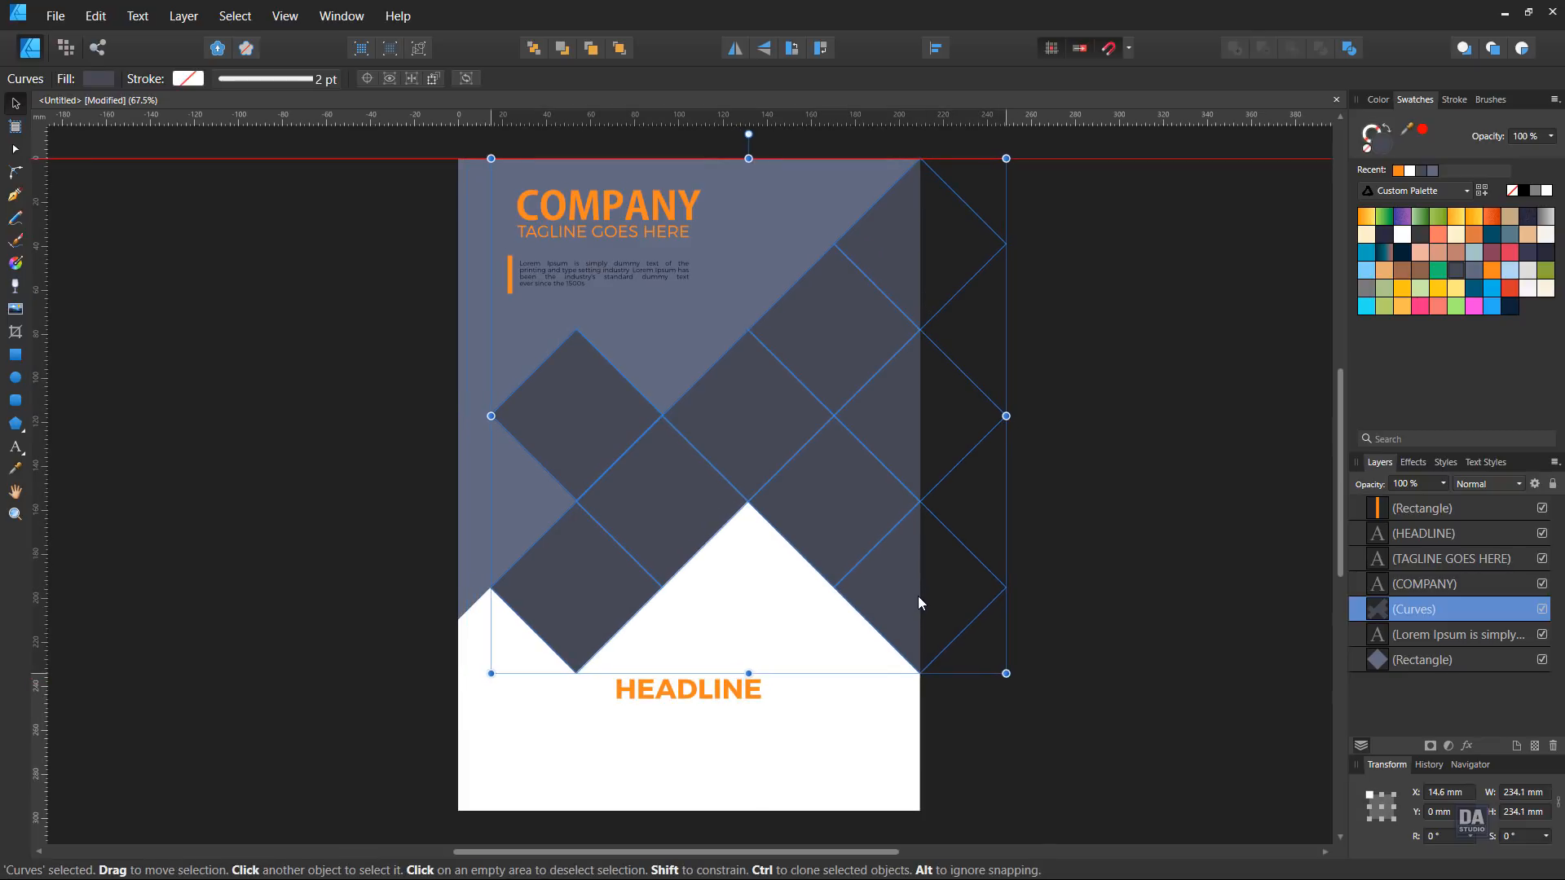
{"action": "left_click", "coordinate": [1079, 590]}
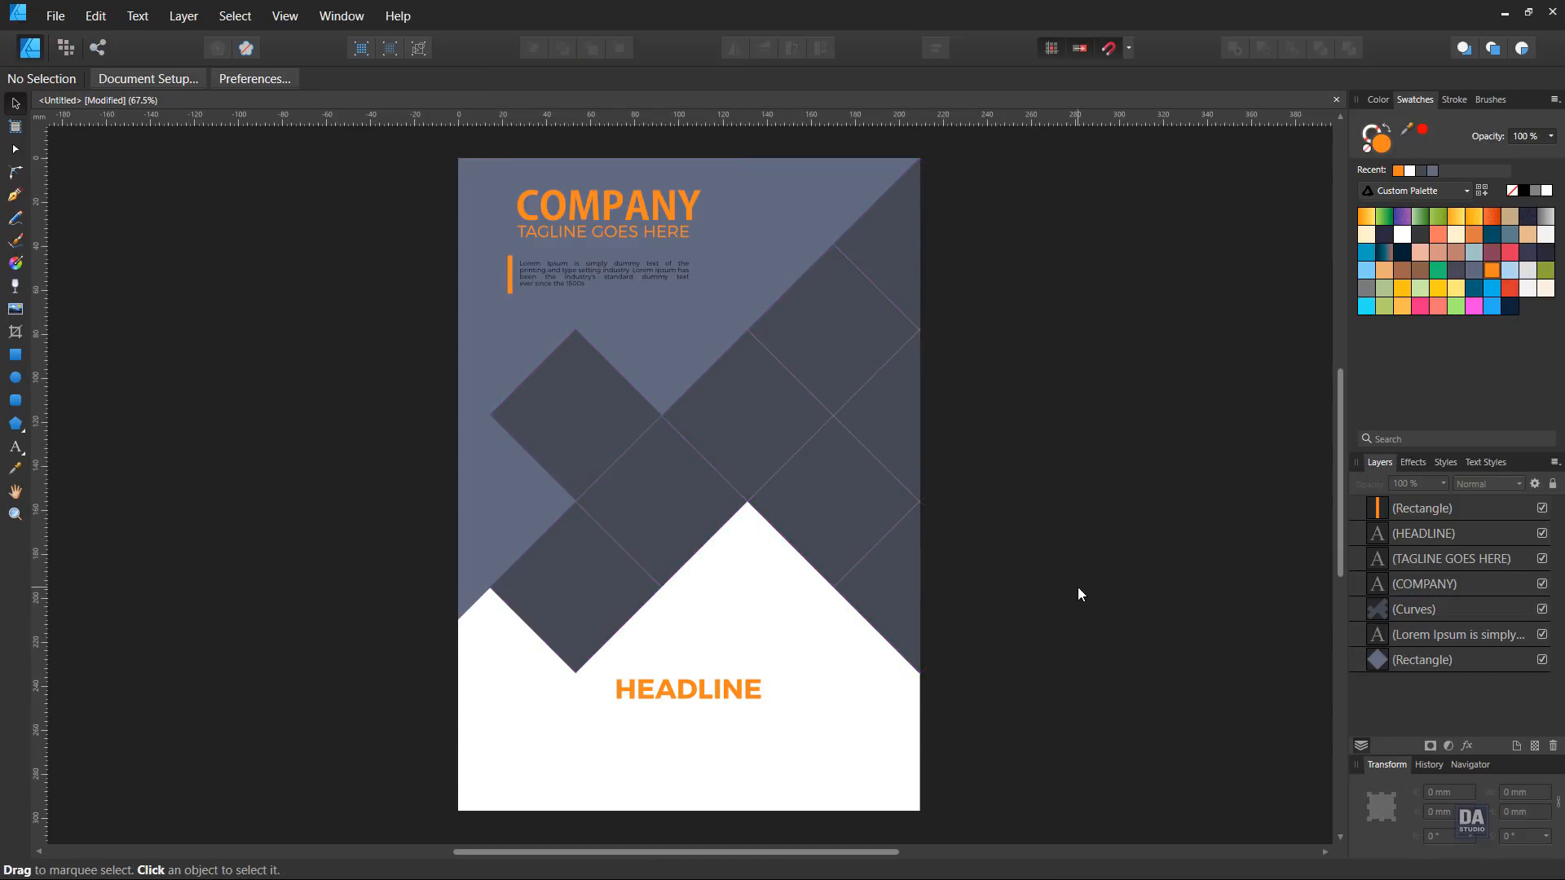
Step: Move HEADLINE down to about Y 245.7 mm and enlarge it to about 72.3 mm wide, keeping it centered
{"action": "left_click", "coordinate": [725, 688]}
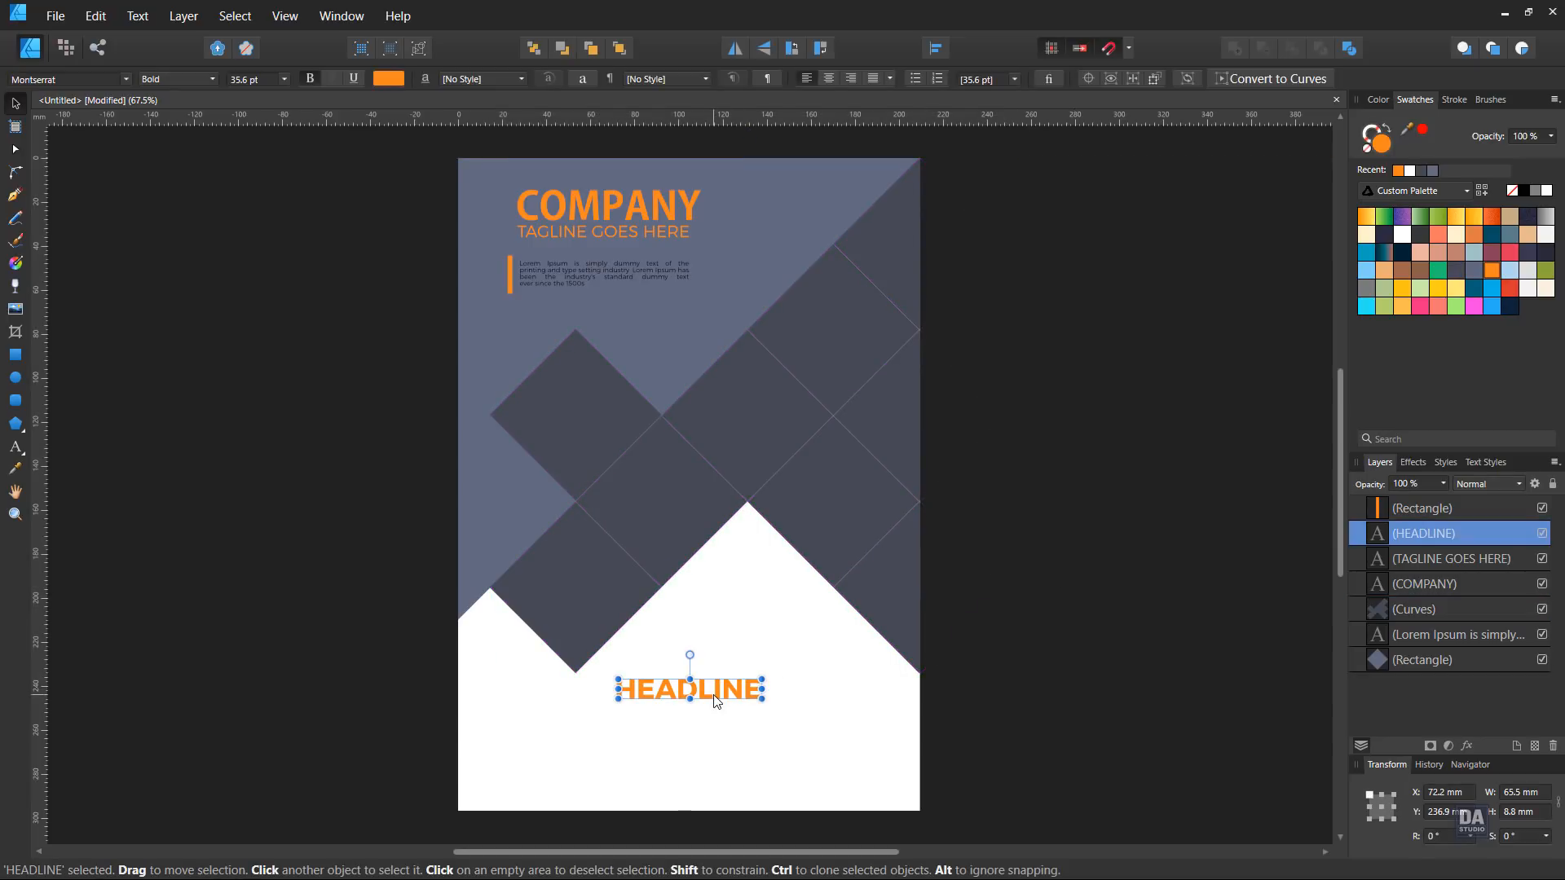
{"action": "left_click", "coordinate": [727, 740]}
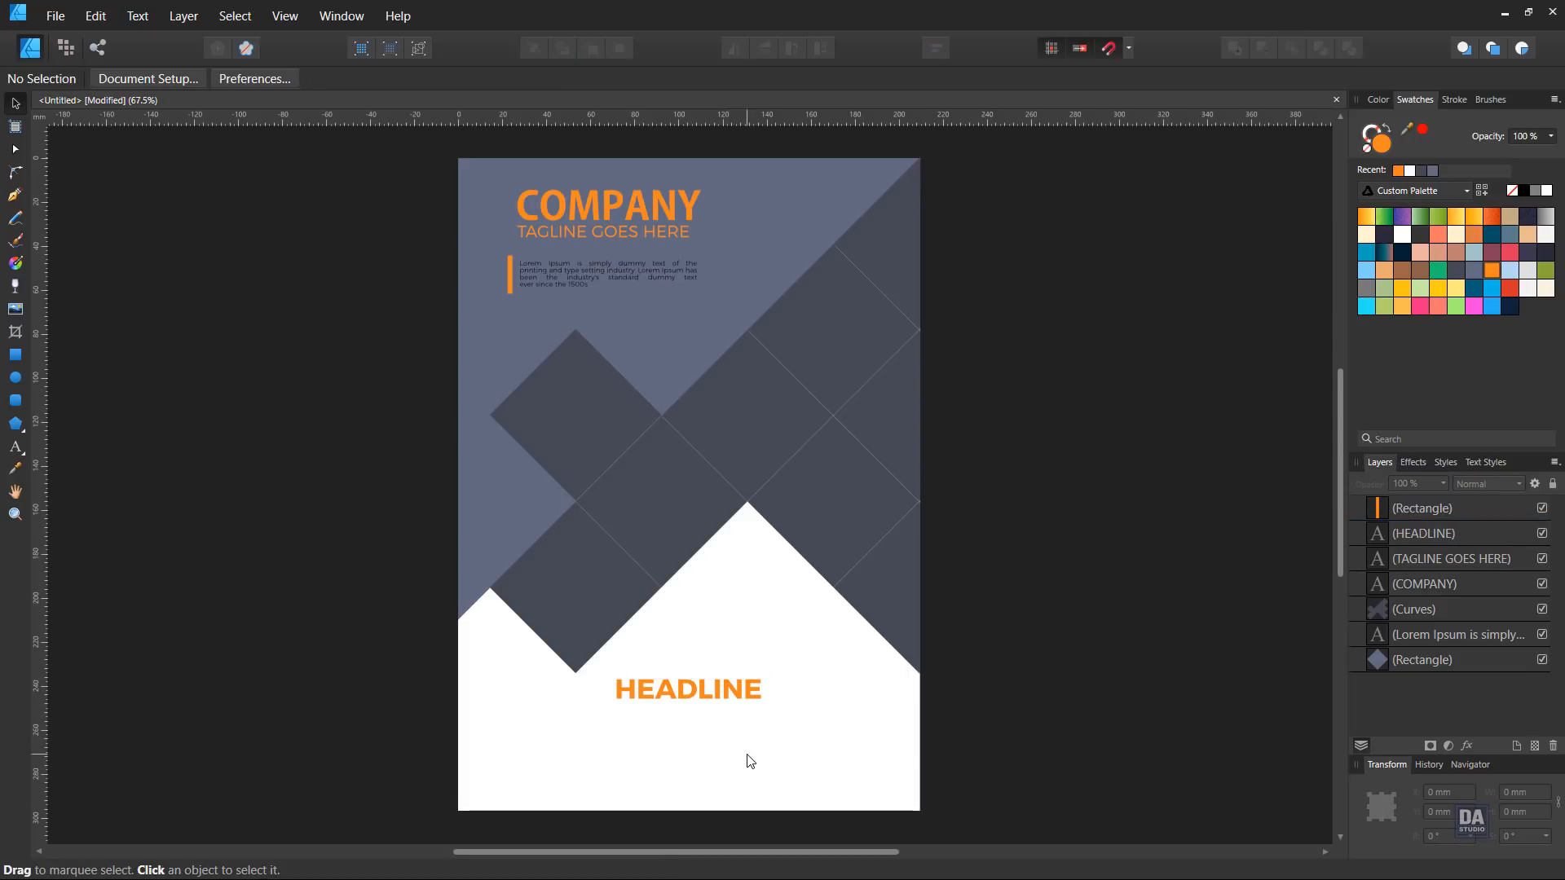
{"action": "left_click", "coordinate": [740, 691]}
{"action": "left_click_drag", "start_coordinate": [740, 691], "coordinate": [769, 720]}
{"action": "left_click", "coordinate": [881, 771]}
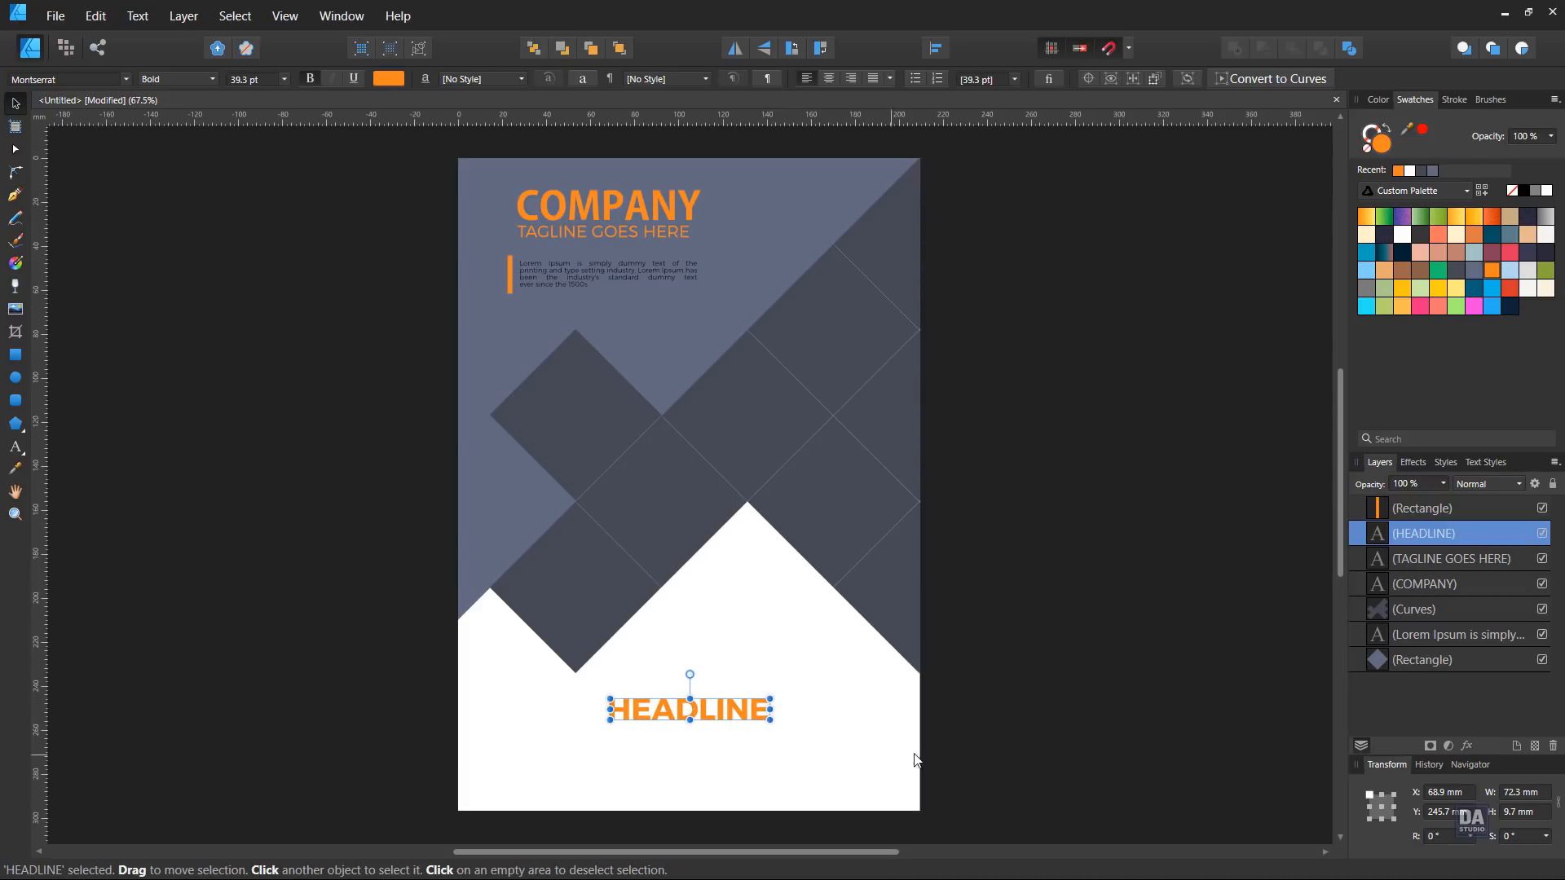
Step: Paste the PLACE YOUR TEXT HERE subheading and the centered Lorem Ipsum paragraph below HEADLINE
{"action": "left_click", "coordinate": [1007, 738]}
{"action": "key", "text": "ctrl+v"}
{"action": "left_click", "coordinate": [996, 734]}
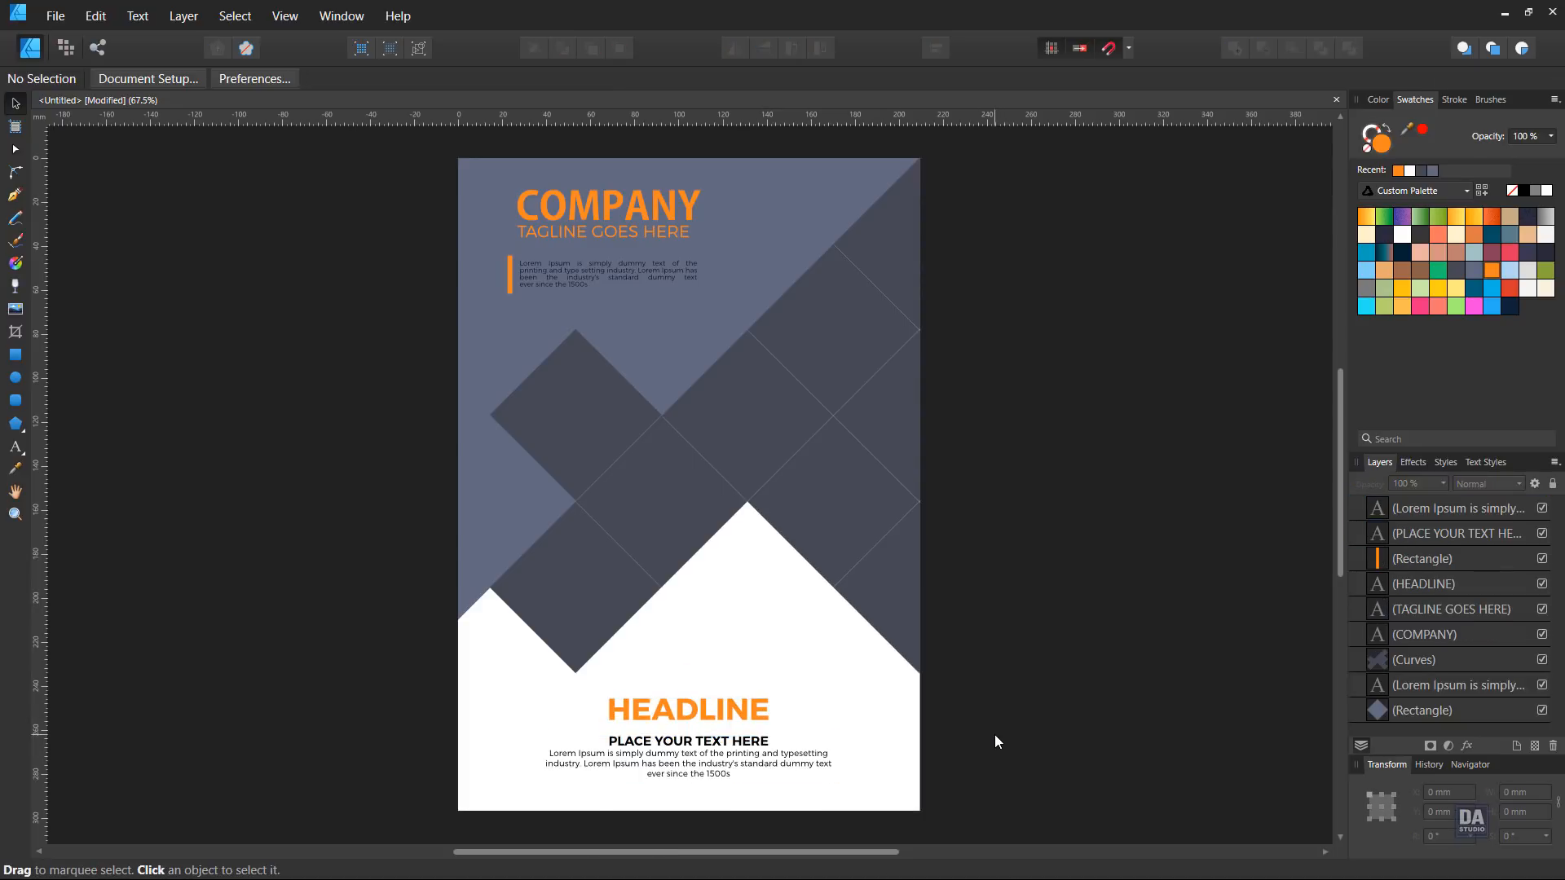
Step: Move the subheading and its paragraph slightly up toward HEADLINE, and raise HEADLINE to about Y 244.2 mm
{"action": "left_click", "coordinate": [708, 741]}
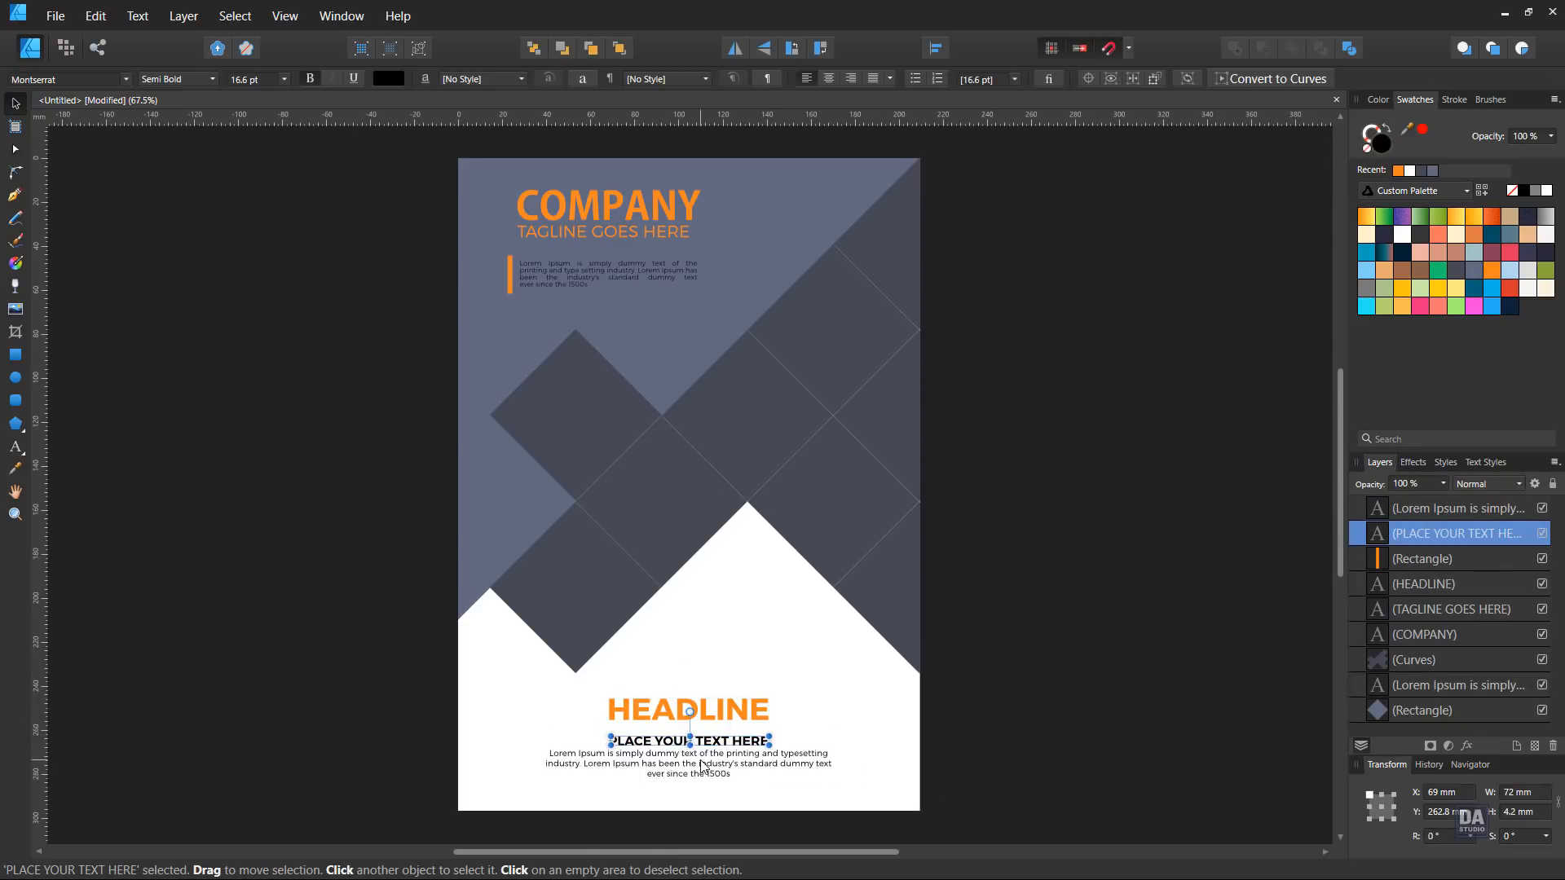
{"action": "left_click", "coordinate": [716, 759], "text": "shift"}
{"action": "left_click_drag", "start_coordinate": [717, 759], "coordinate": [721, 702]}
{"action": "left_click", "coordinate": [721, 711]}
{"action": "left_click", "coordinate": [1021, 758]}
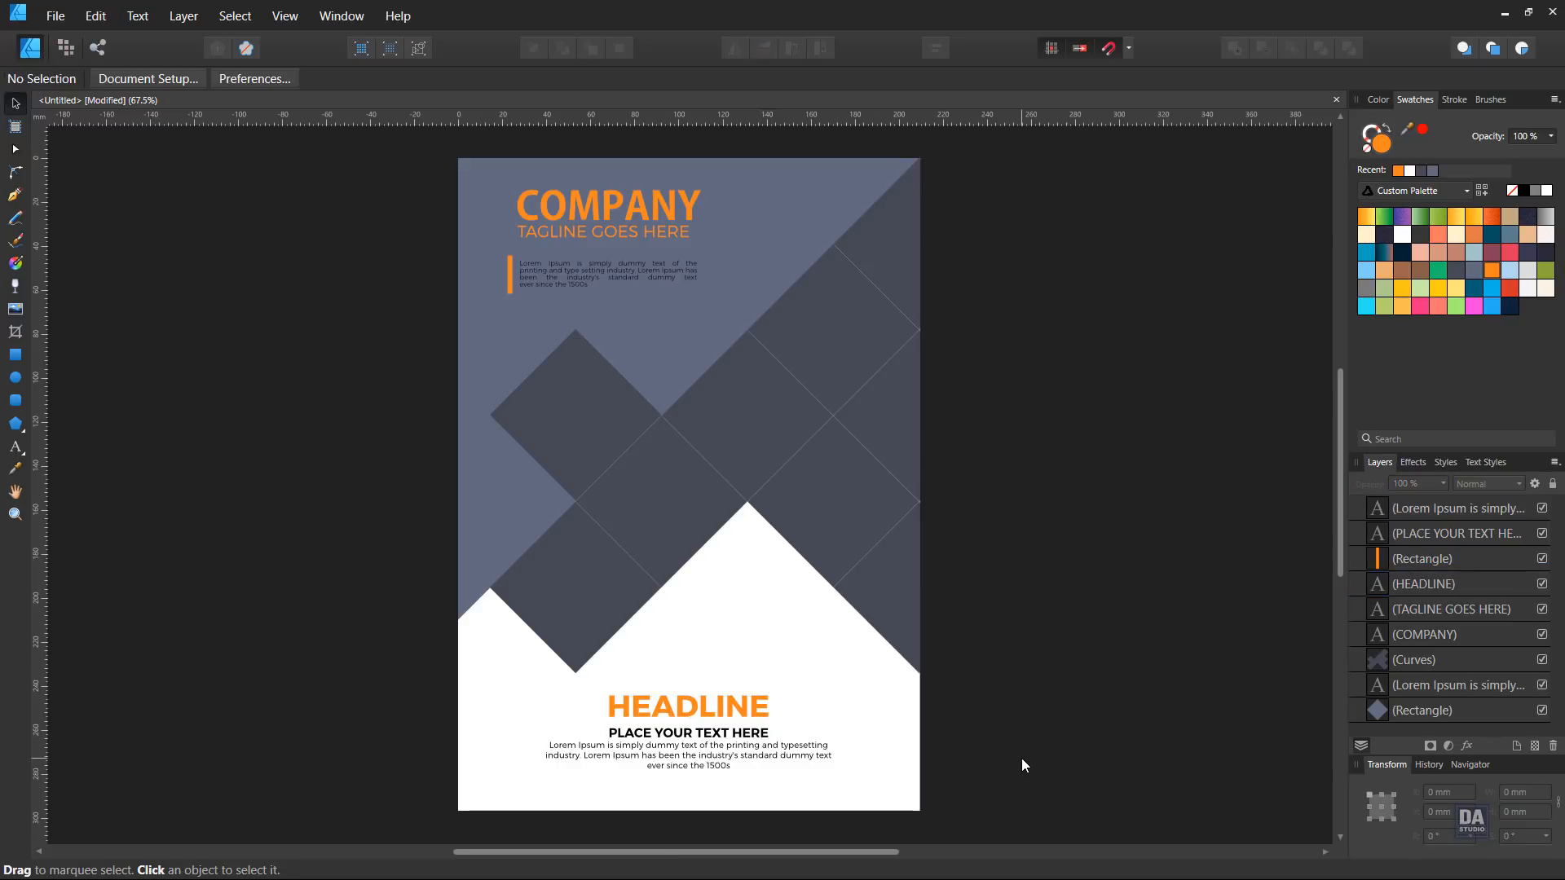
{"action": "left_click", "coordinate": [735, 706]}
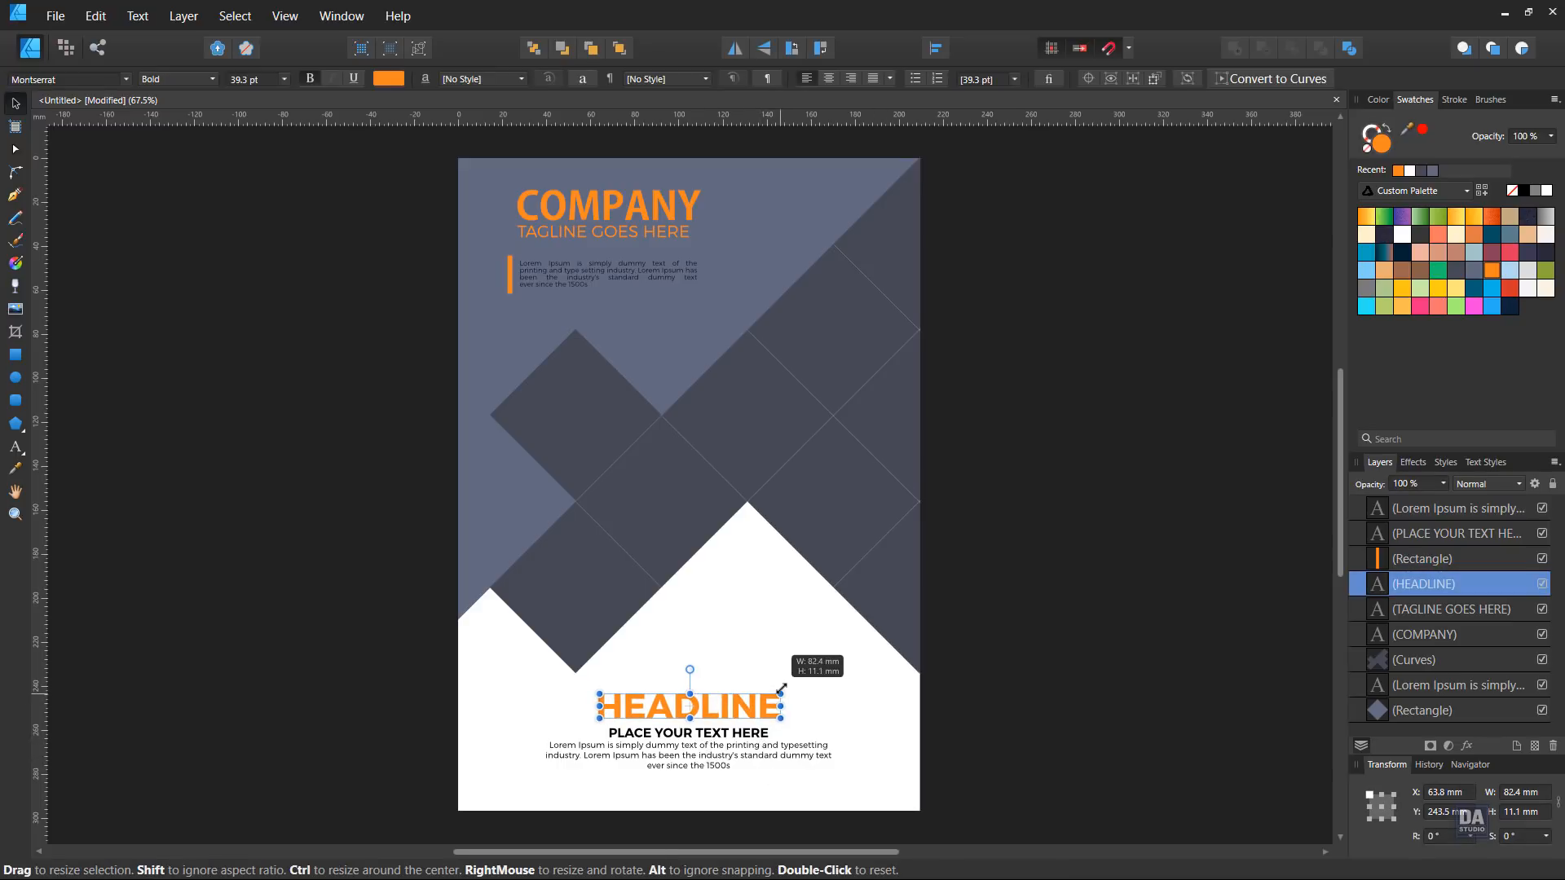
{"action": "left_click", "coordinate": [946, 712]}
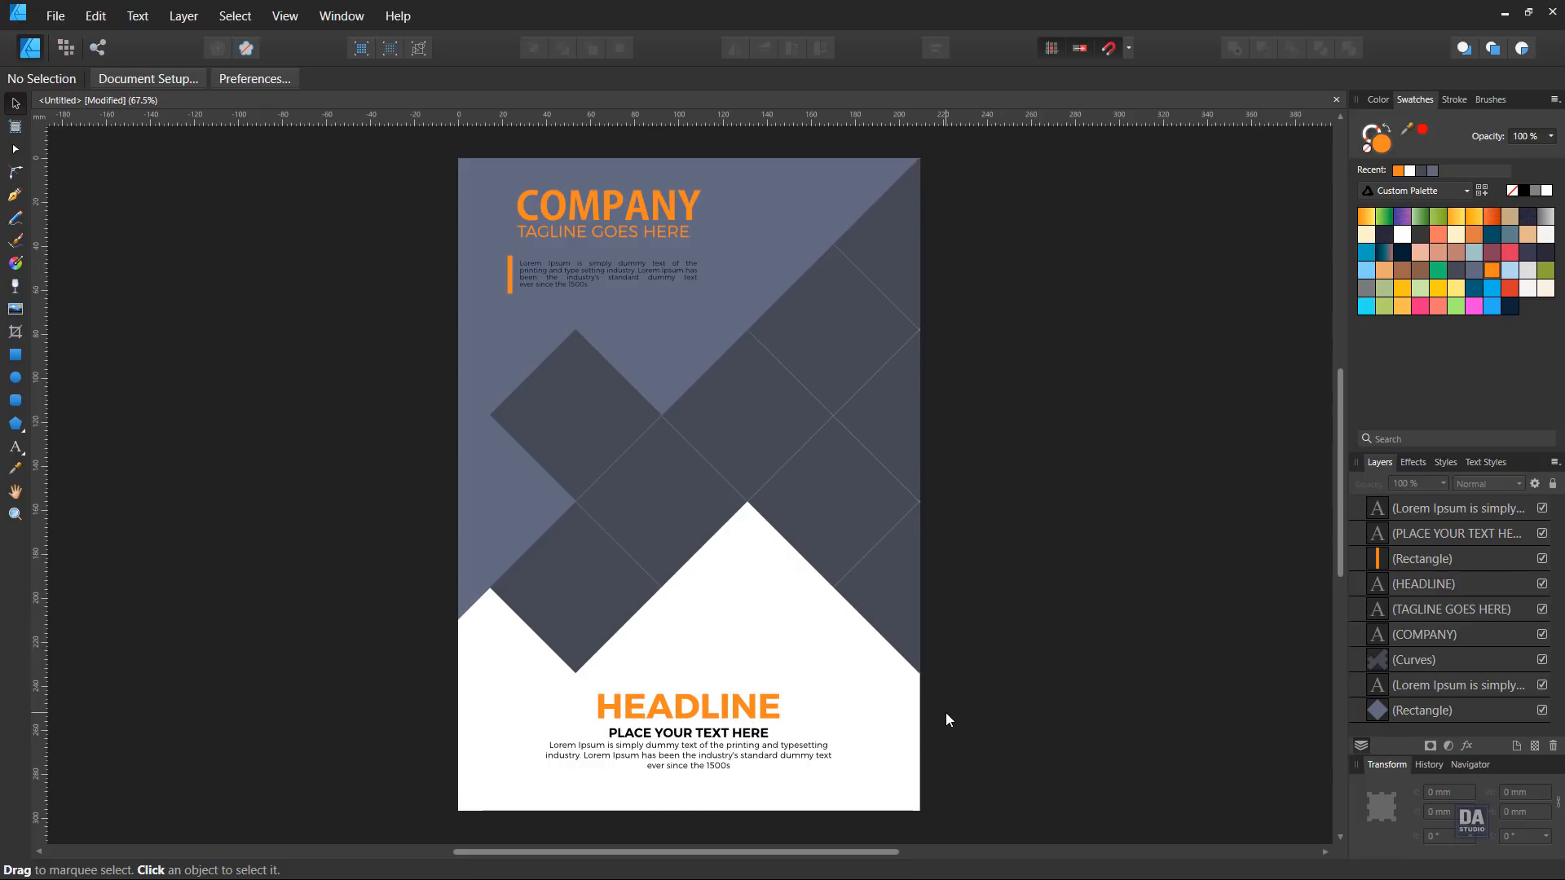
{"action": "key", "text": "ctrl+z"}
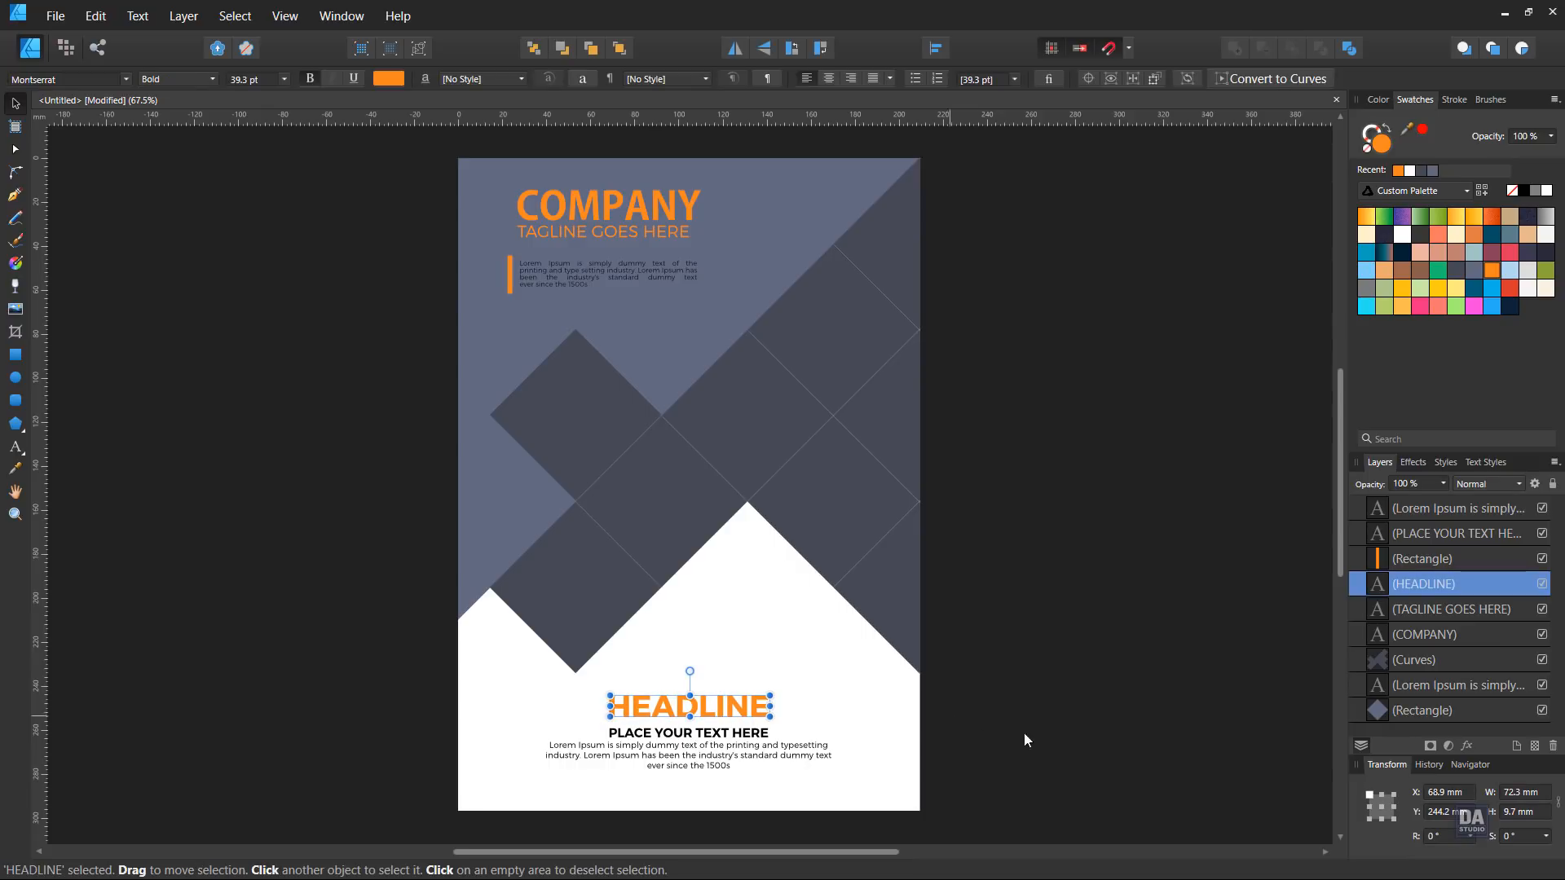
{"action": "left_click", "coordinate": [1025, 732]}
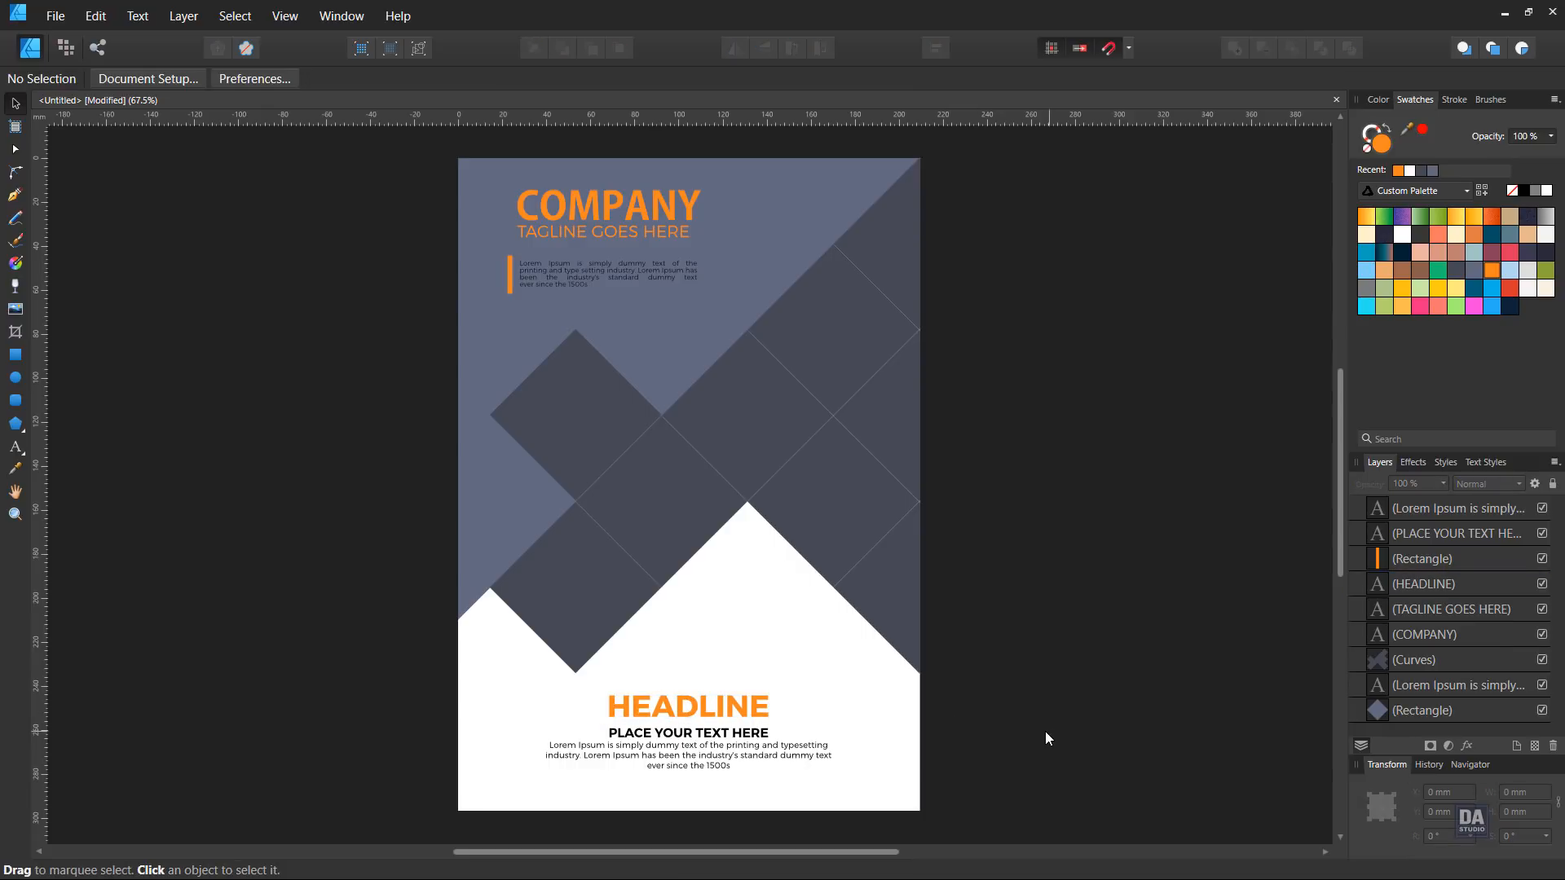
{"action": "left_click", "coordinate": [737, 714]}
{"action": "left_click_drag", "start_coordinate": [773, 691], "coordinate": [780, 689]}
{"action": "left_click", "coordinate": [1124, 761]}
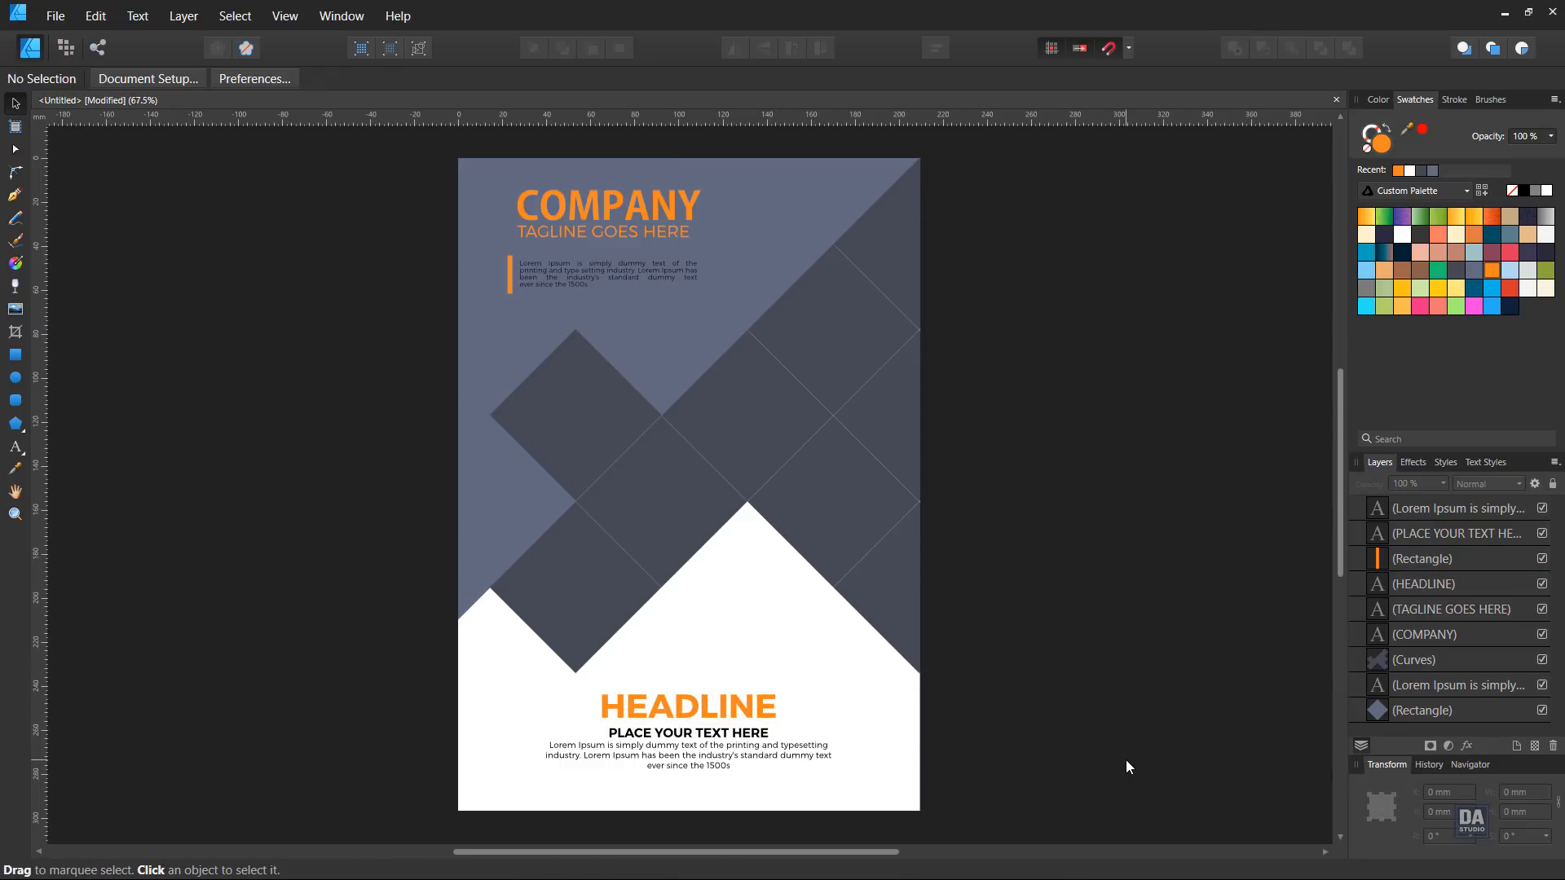
{"action": "key", "text": "ctrl+z"}
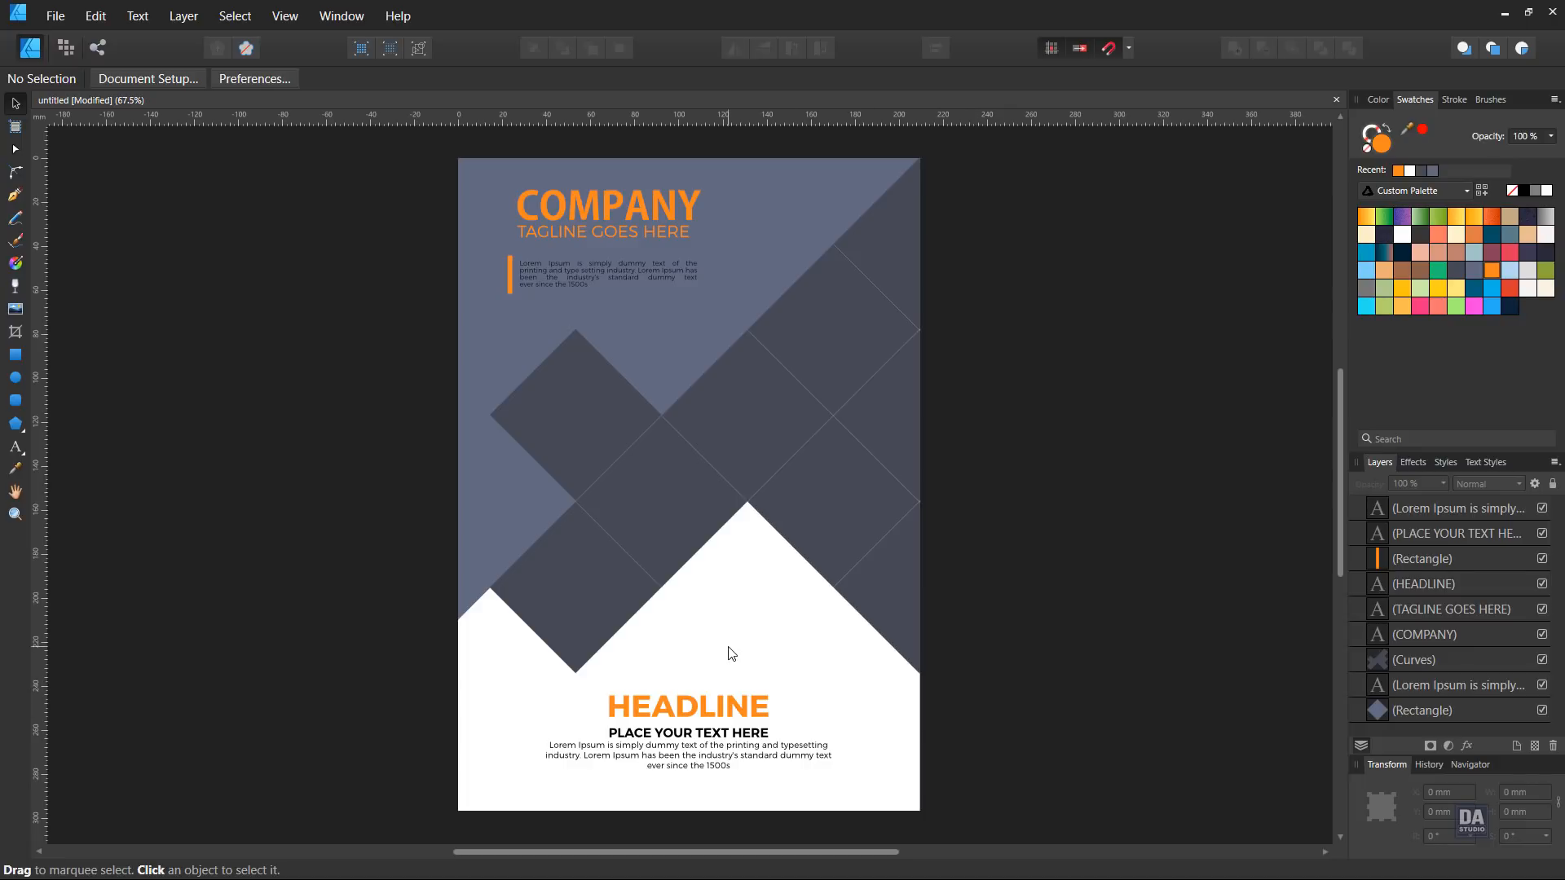
Step: Try darker swatches on the diagonal blue rectangle and fill it with the very dark navy blue
{"action": "left_click", "coordinate": [652, 366]}
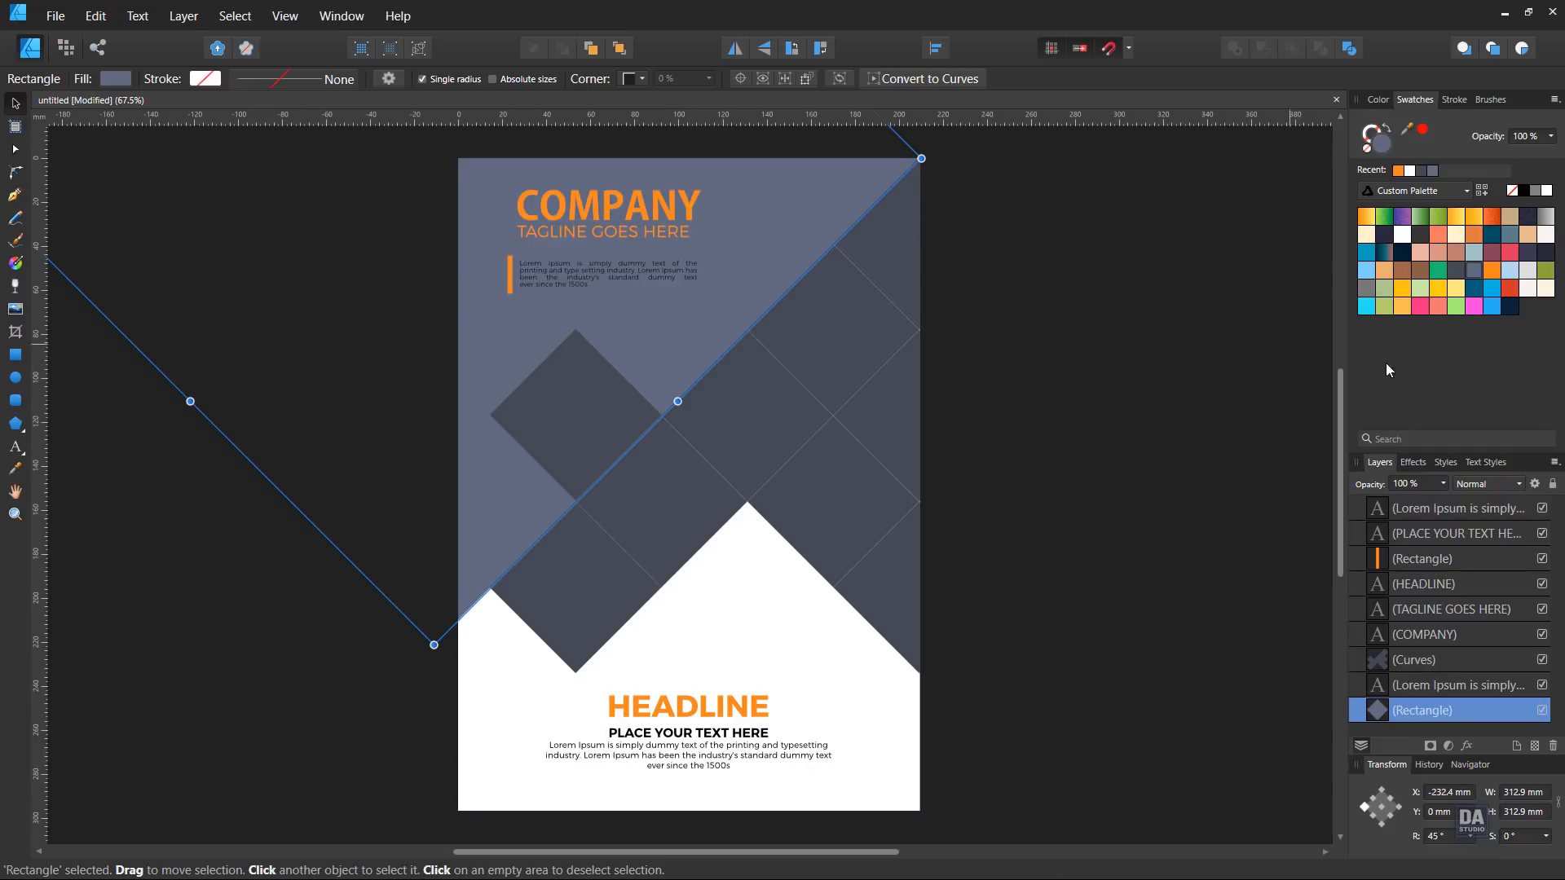
{"action": "left_click", "coordinate": [1536, 255]}
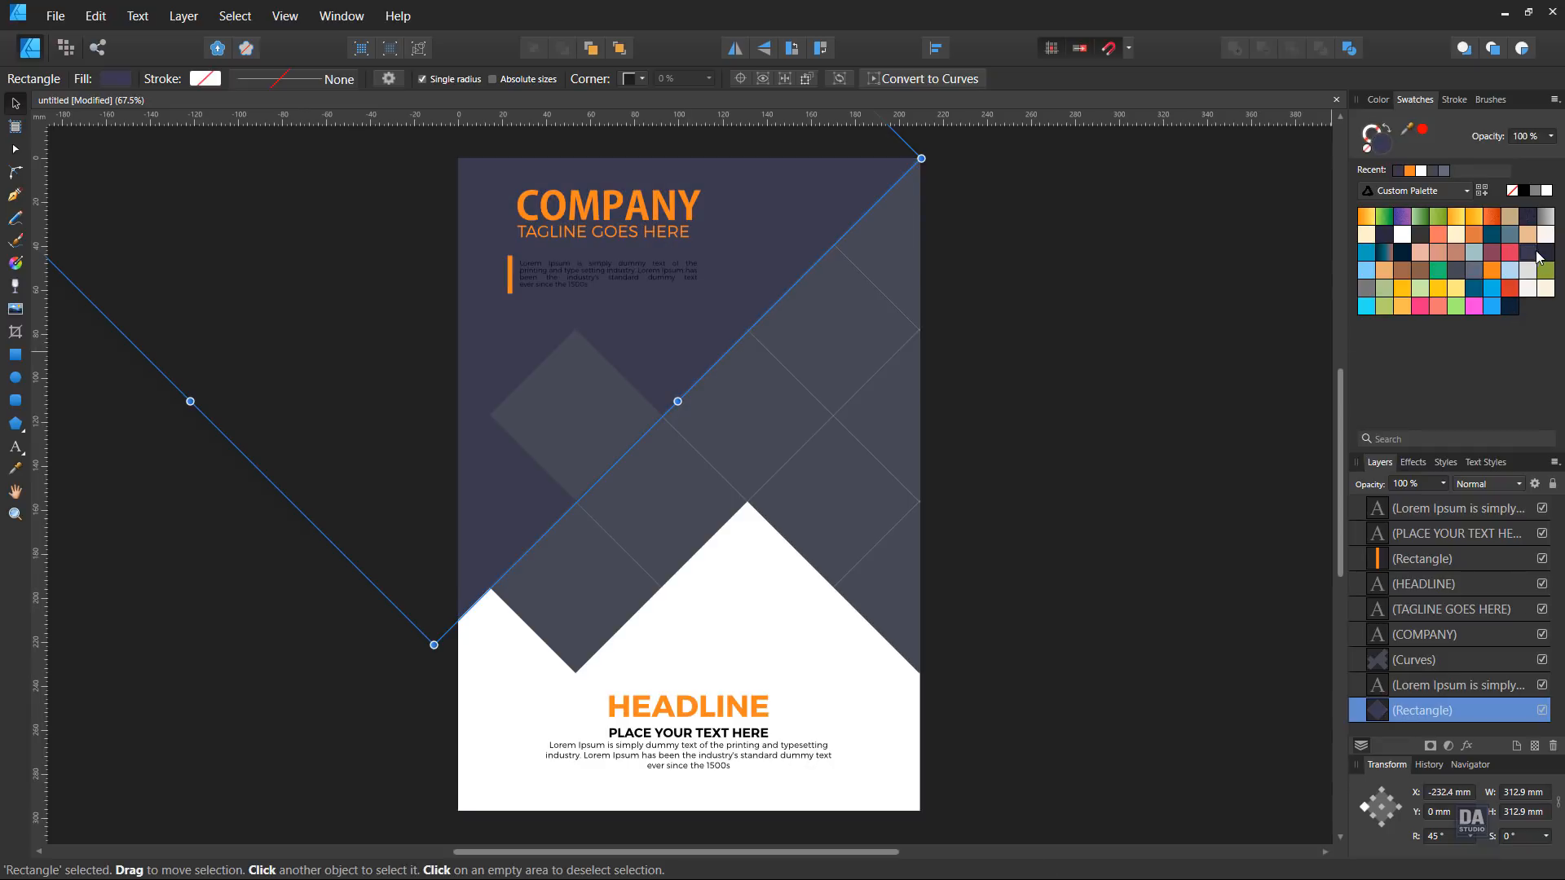
{"action": "left_click", "coordinate": [1549, 255]}
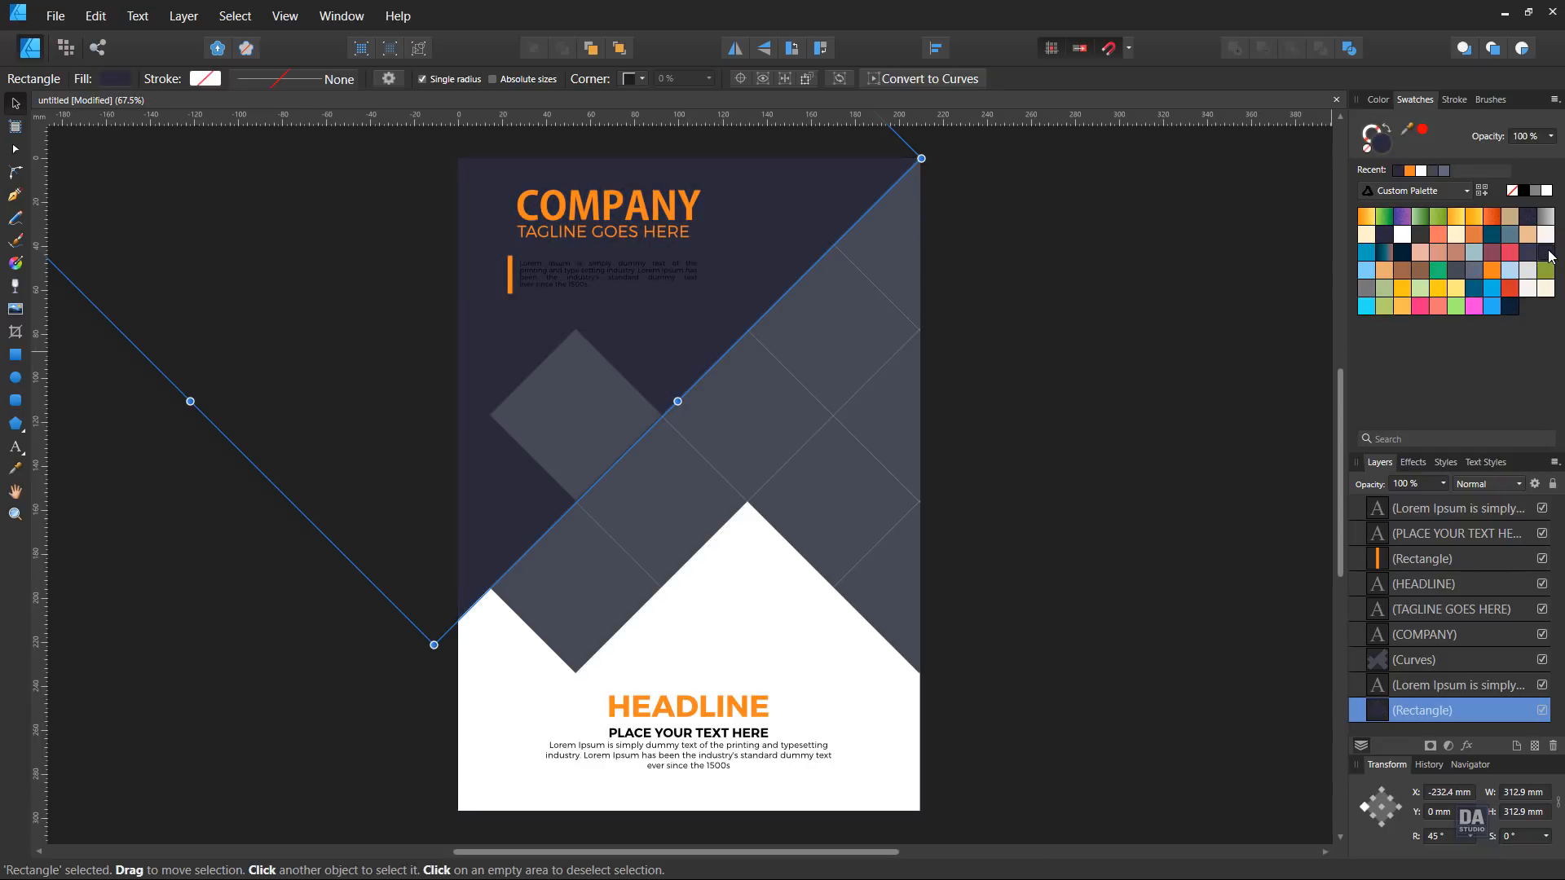
{"action": "left_click", "coordinate": [1401, 251]}
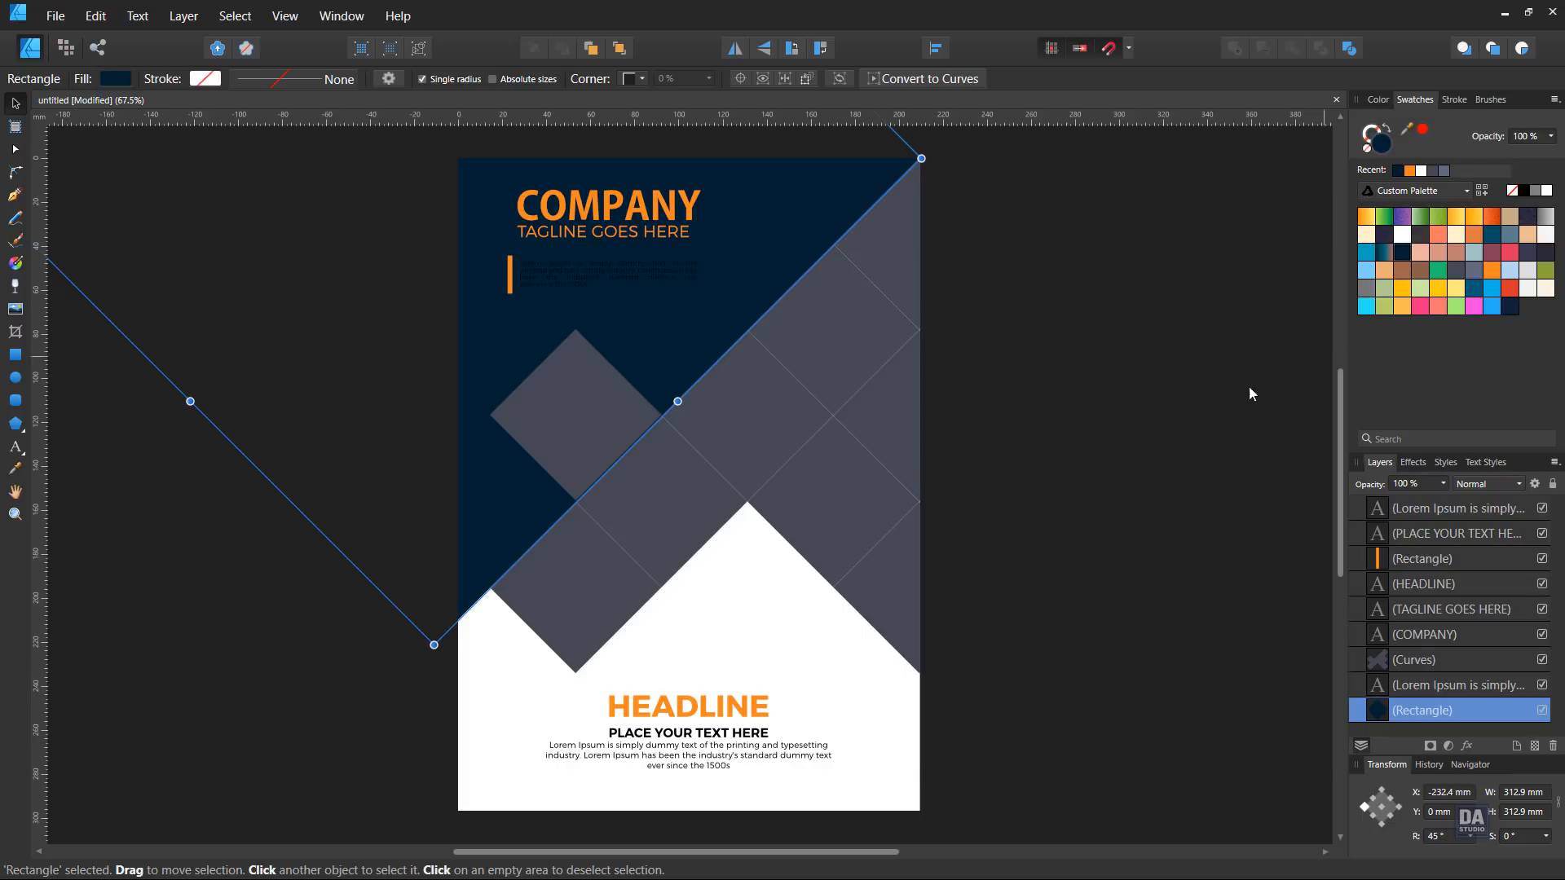
{"action": "left_click", "coordinate": [970, 509]}
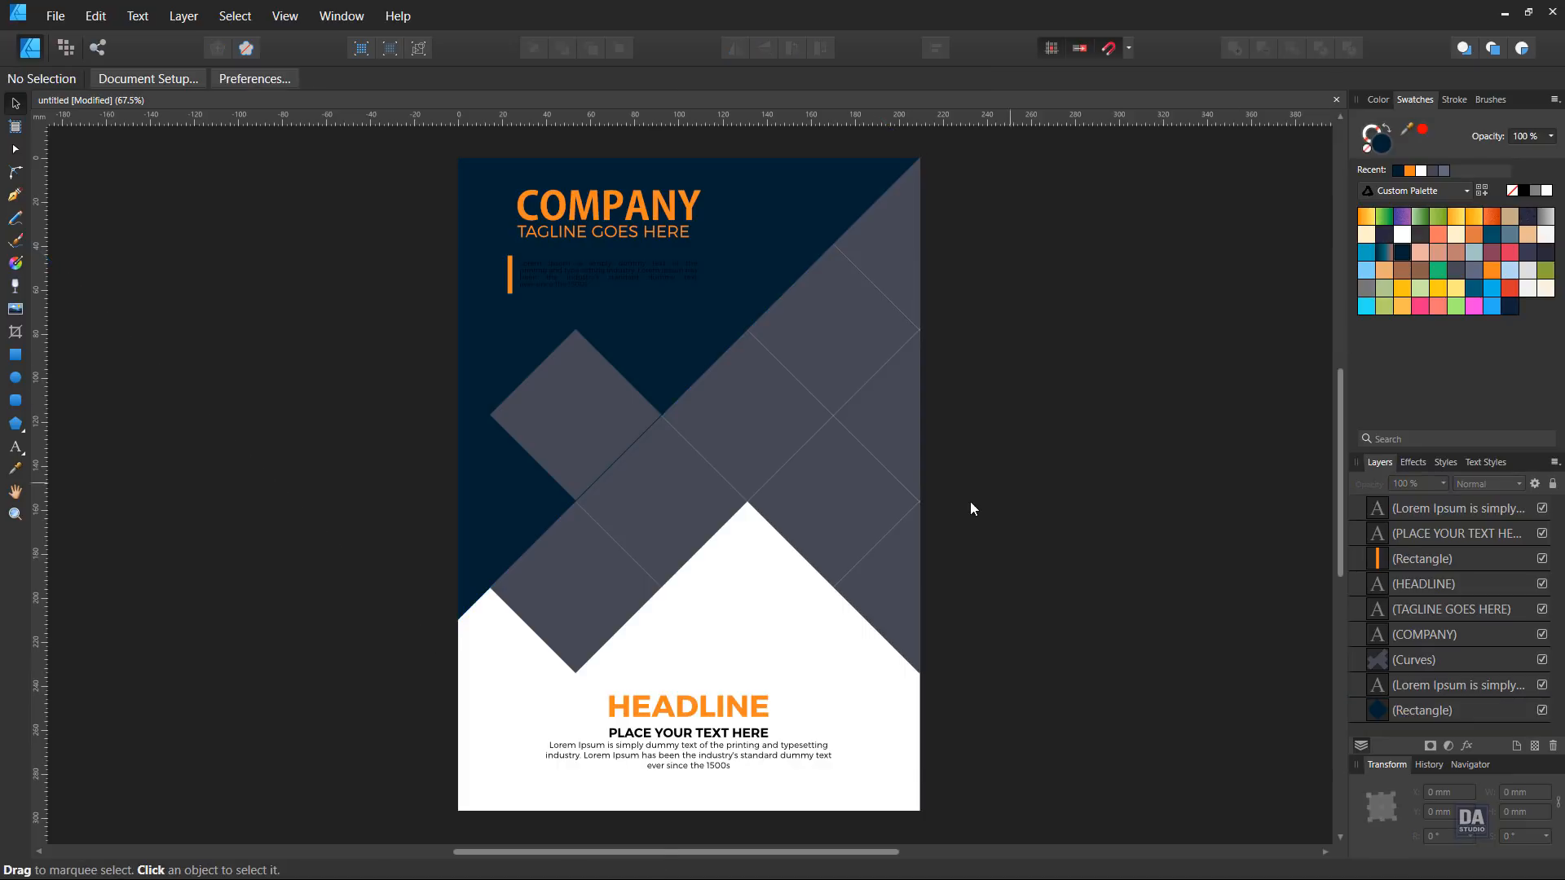
Step: Give the diamond pattern a white 2 pt stroke
{"action": "left_click", "coordinate": [913, 554]}
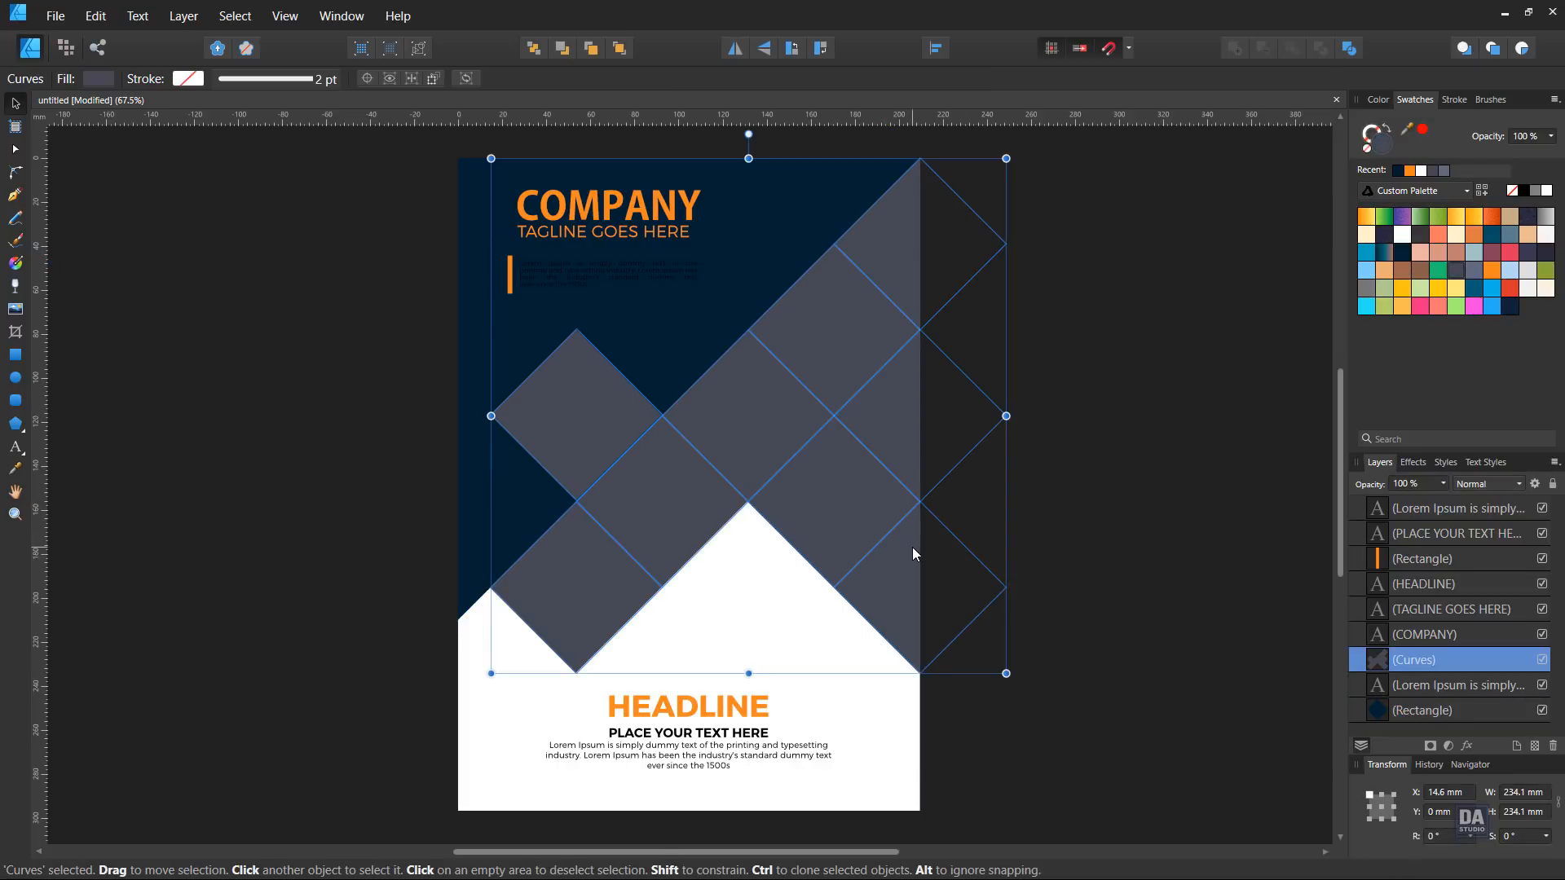
{"action": "left_click", "coordinate": [1454, 98]}
{"action": "scroll", "coordinate": [1516, 158], "scroll_direction": "up", "scroll_amount": 1}
{"action": "scroll", "coordinate": [1516, 158], "scroll_direction": "down", "scroll_amount": 1}
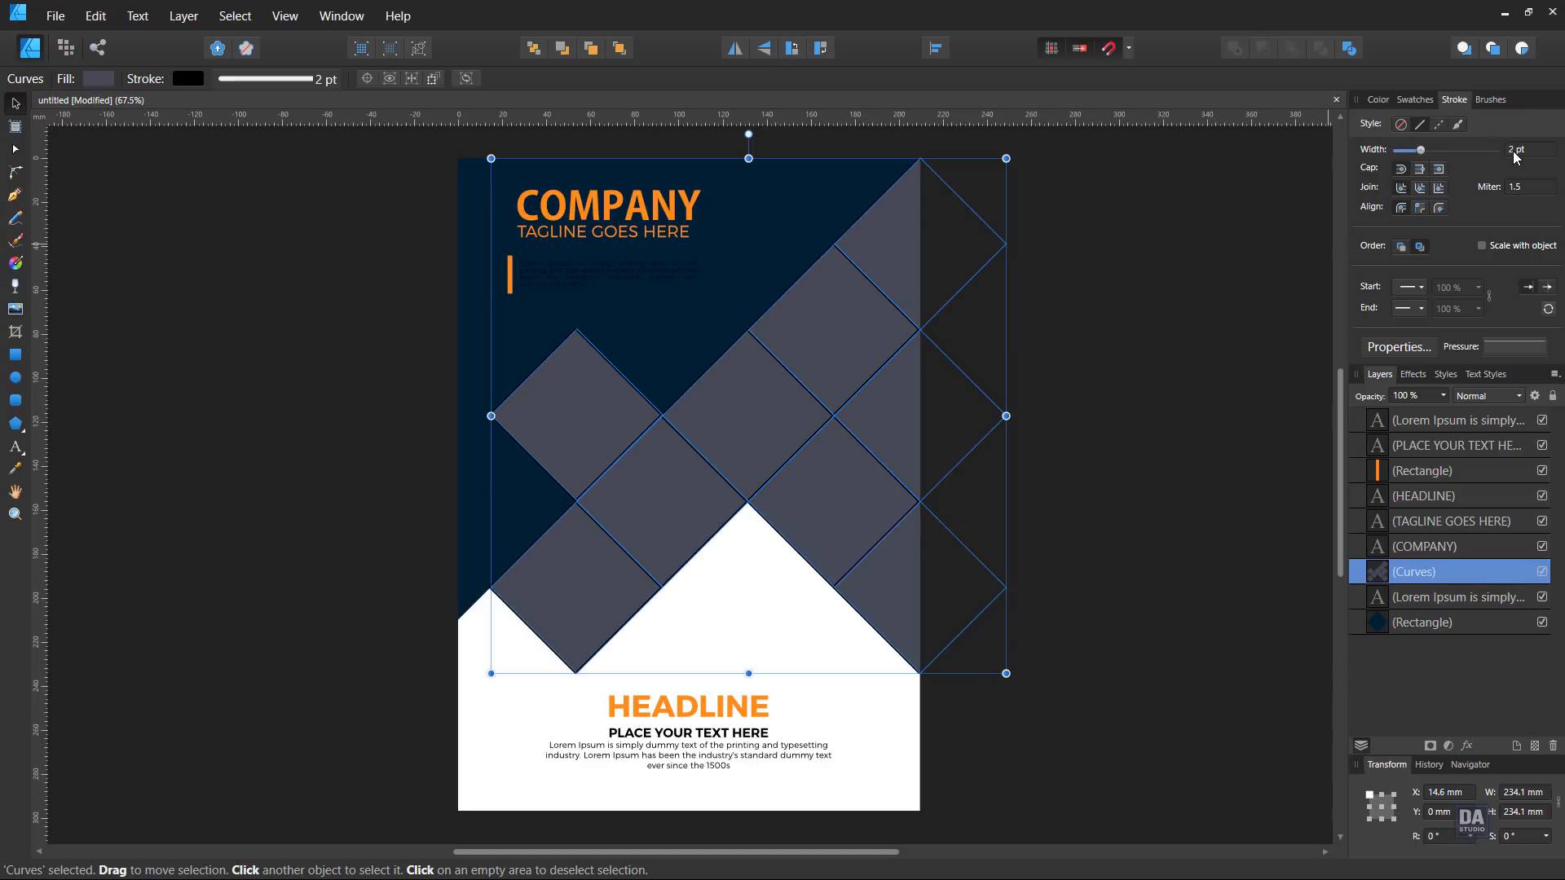
{"action": "left_click", "coordinate": [1416, 99]}
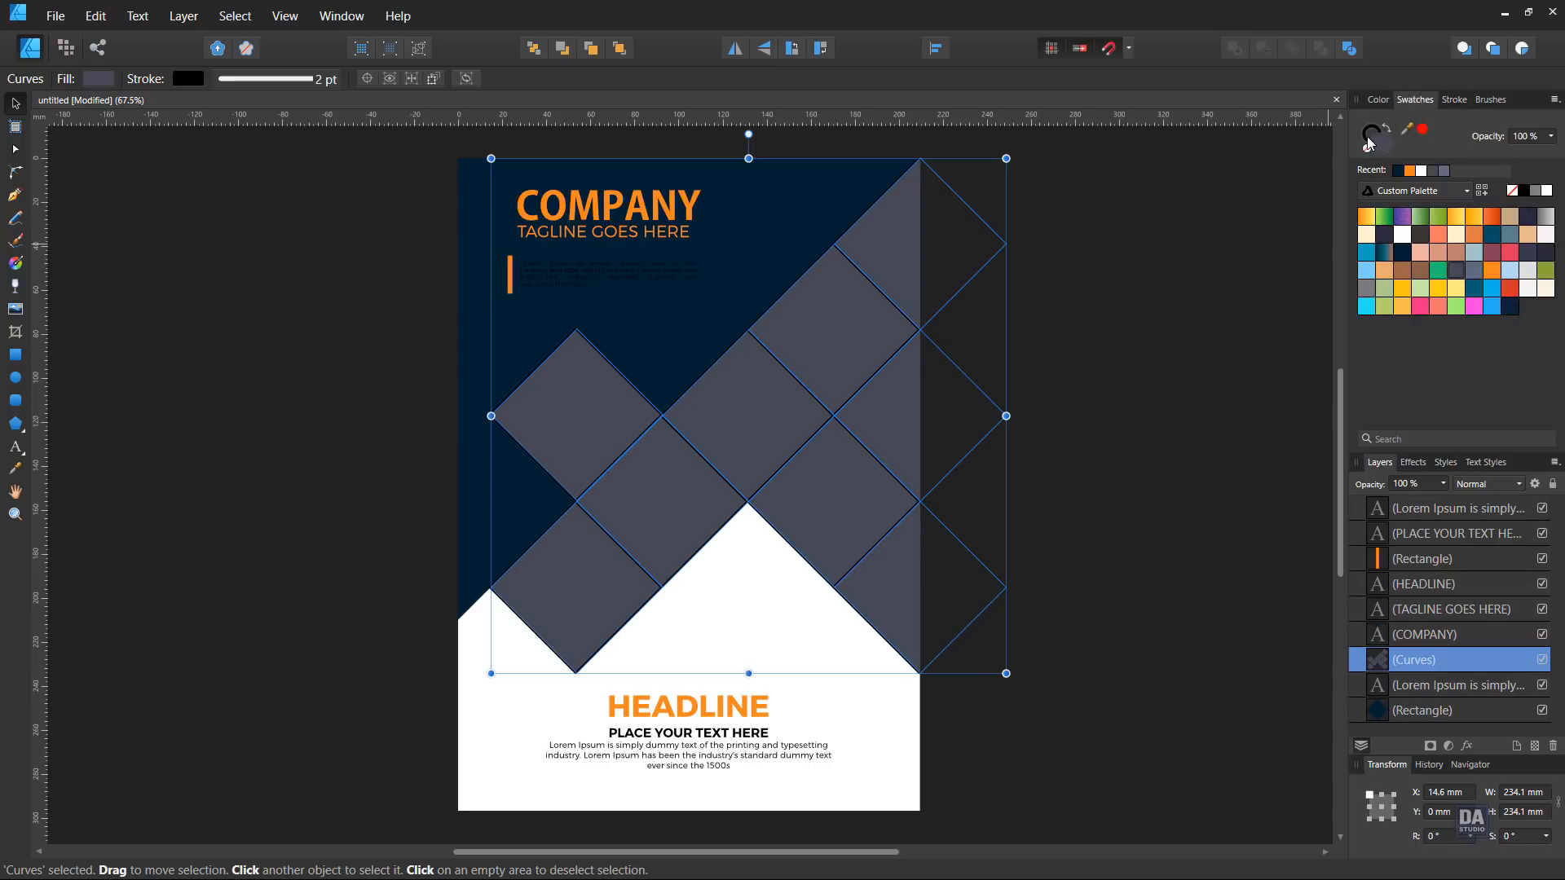
{"action": "left_click", "coordinate": [1547, 193]}
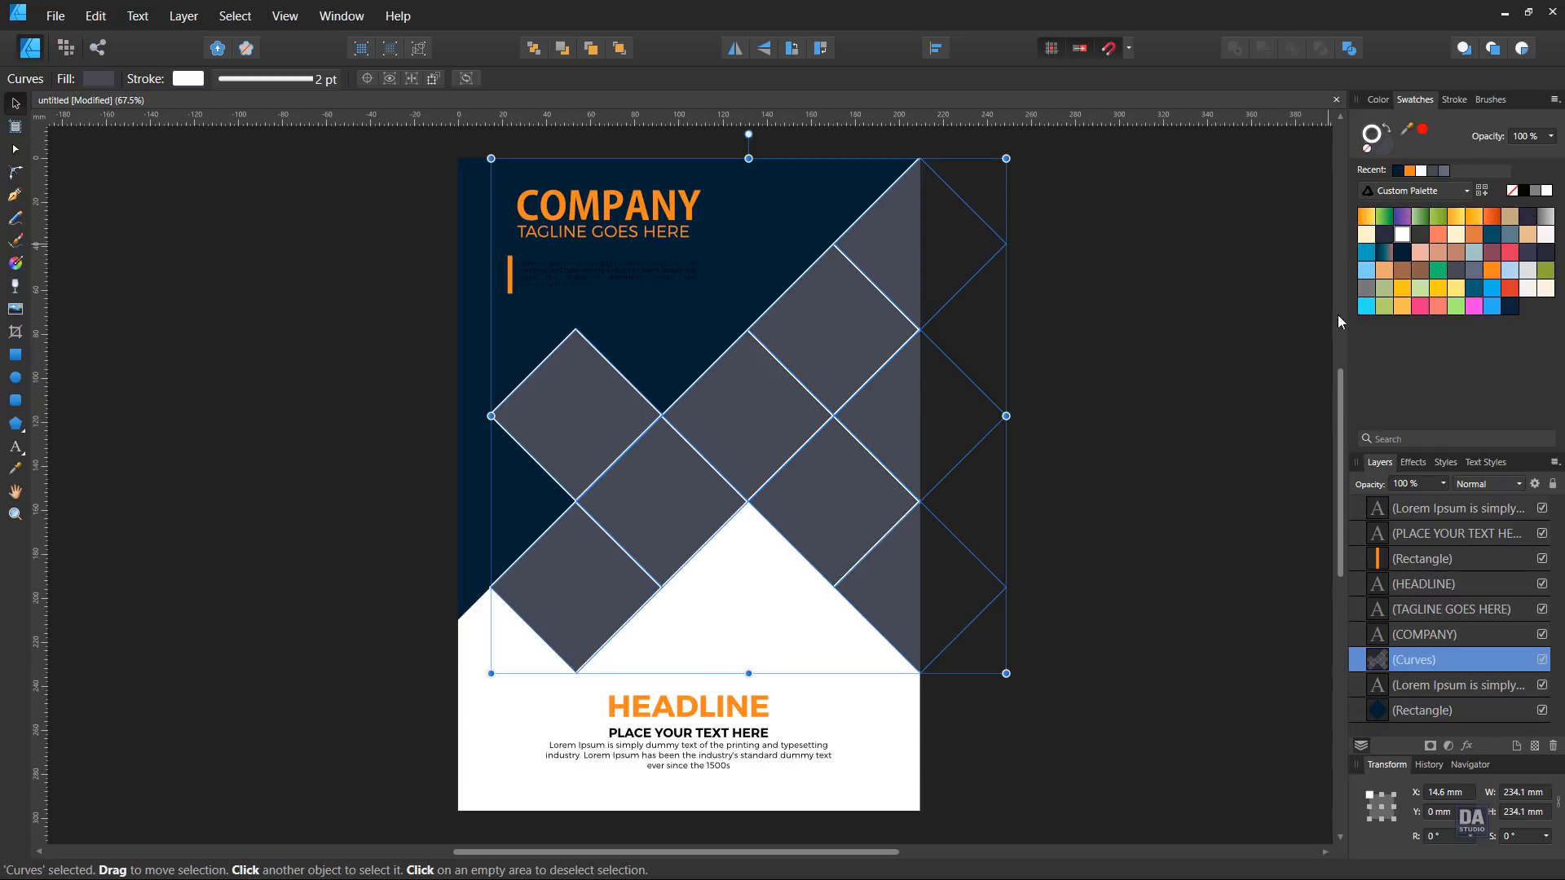
Step: Color the Lorem Ipsum paragraph below the tagline white
{"action": "left_click", "coordinate": [1177, 392]}
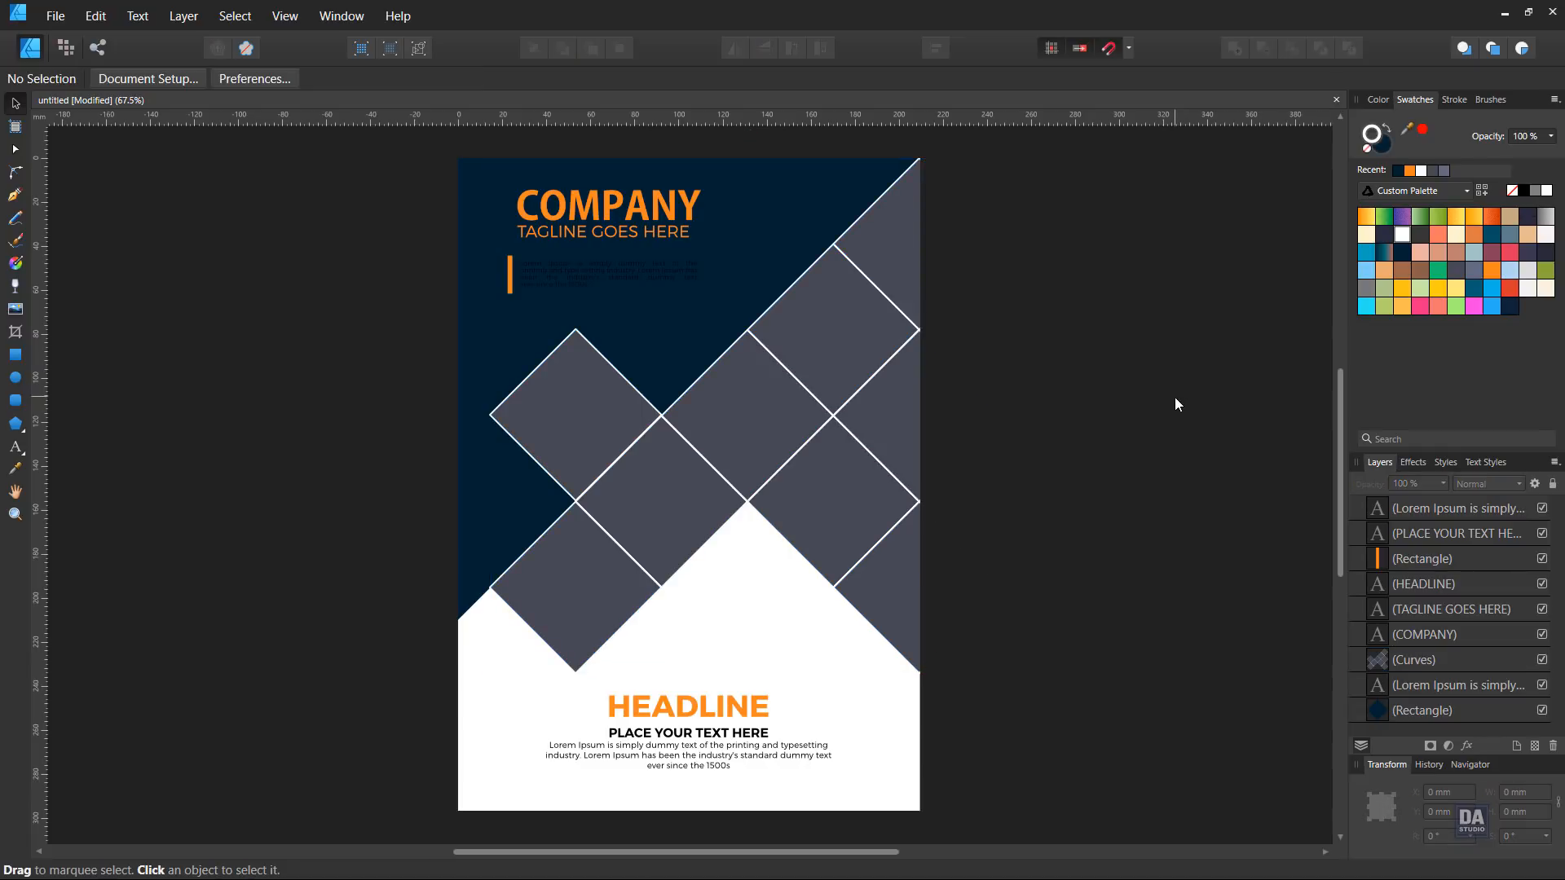
{"action": "left_click", "coordinate": [689, 281]}
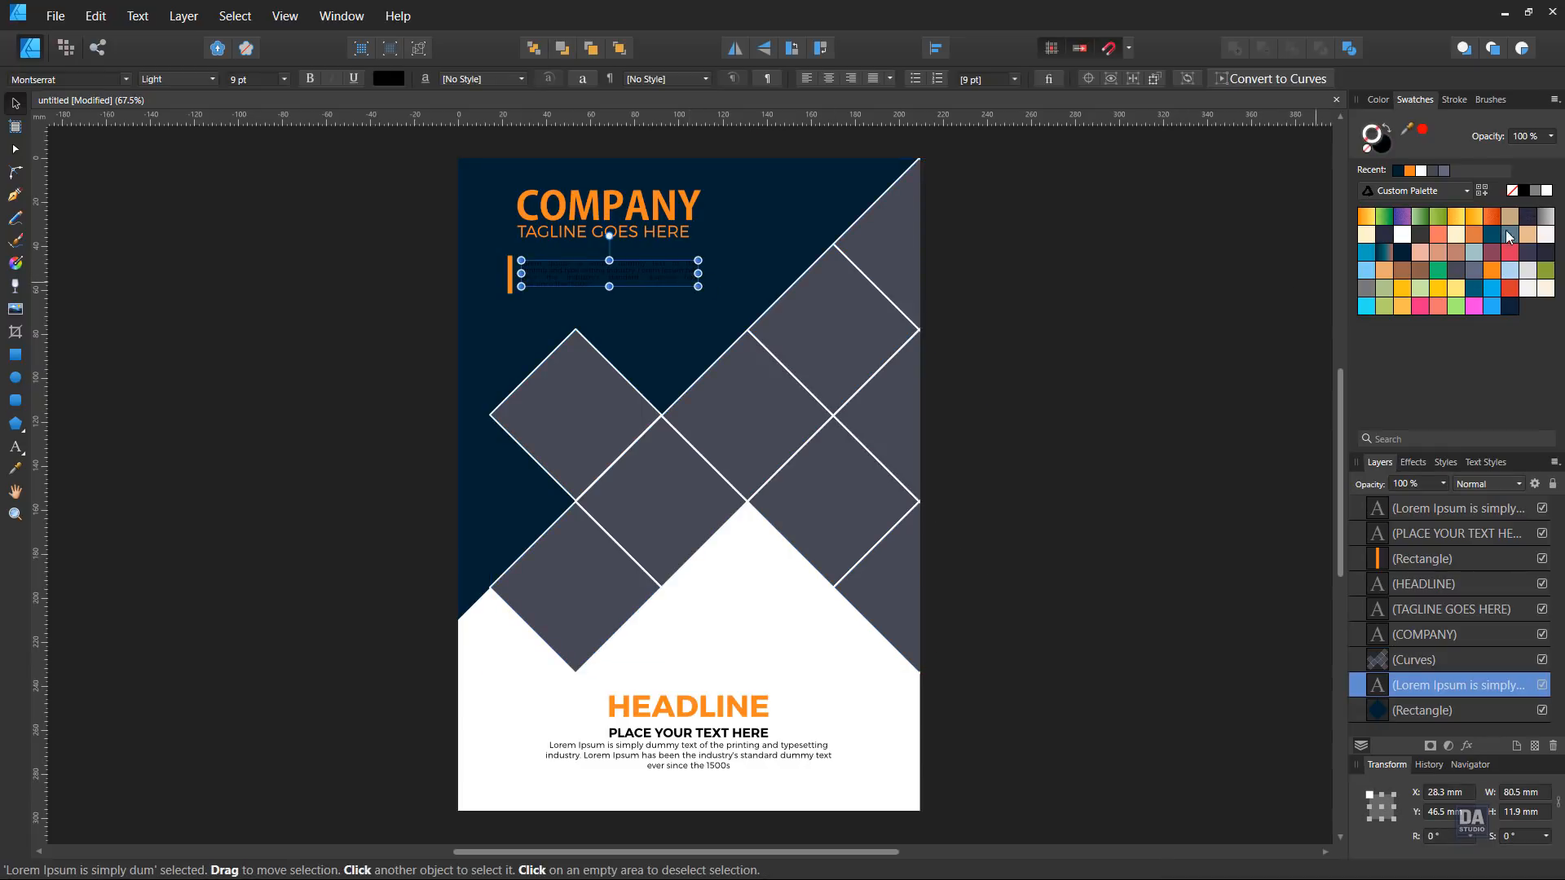
{"action": "left_click", "coordinate": [1547, 191]}
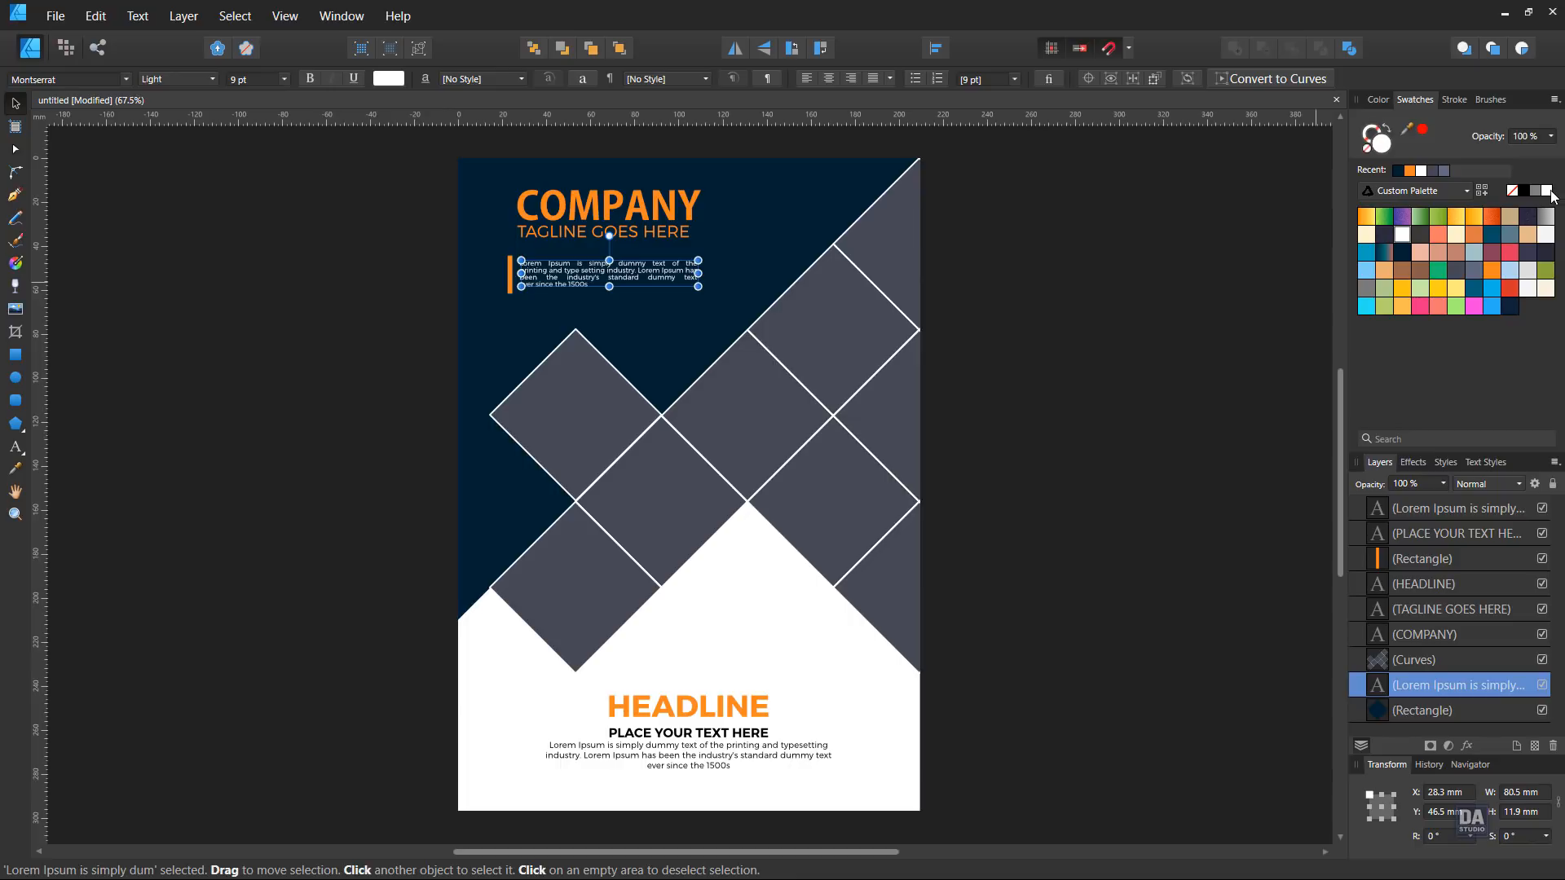
{"action": "left_click", "coordinate": [1225, 335]}
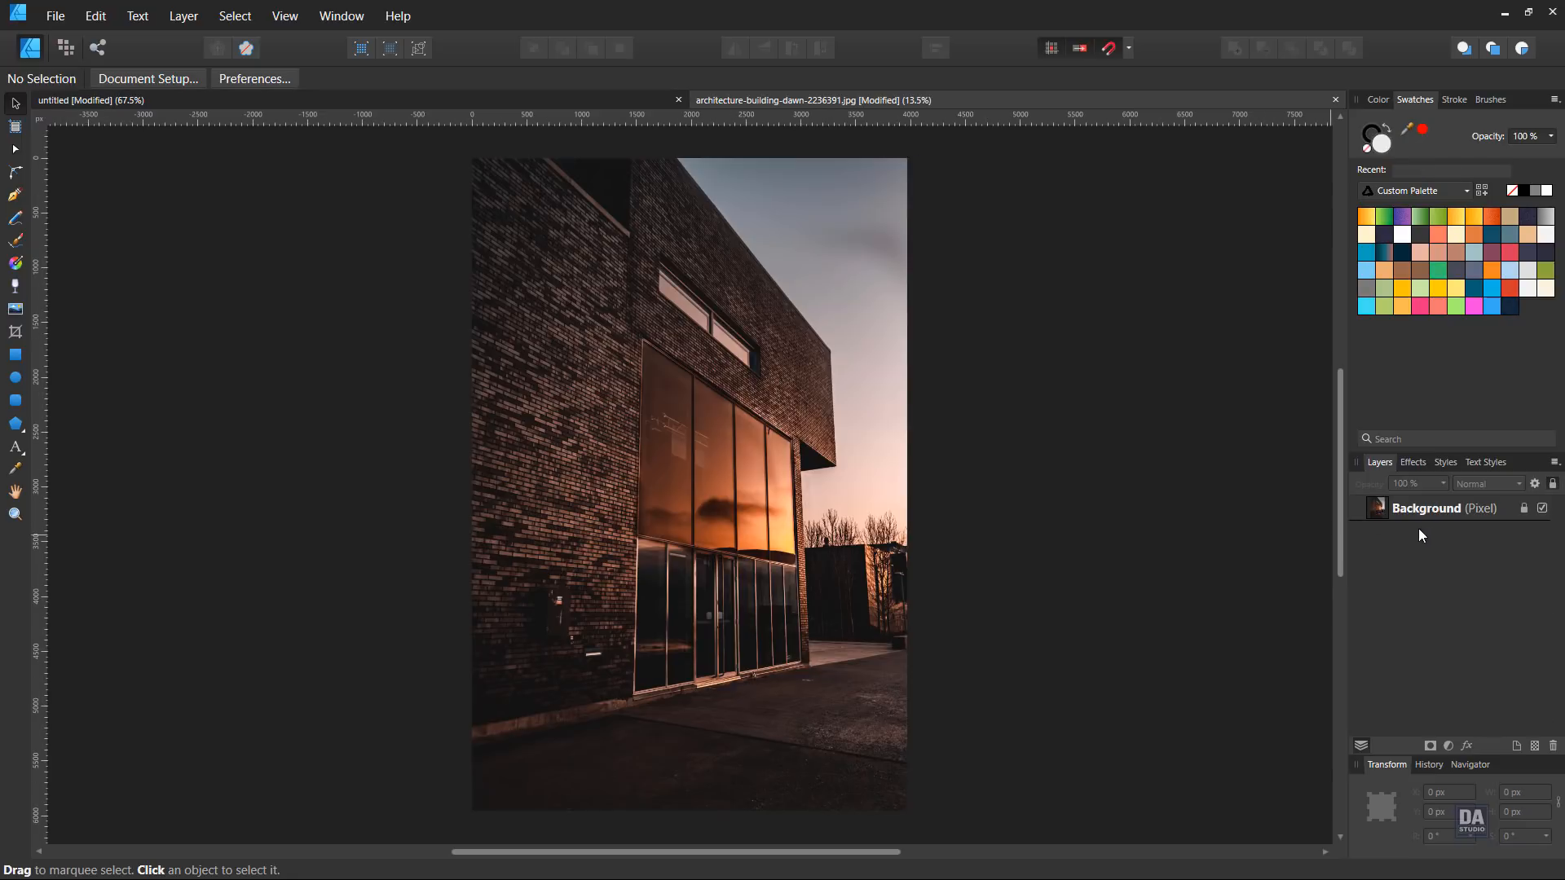
Step: Apply a Black and White adjustment with default settings to the building photo's Background layer
{"action": "left_click", "coordinate": [1431, 522]}
{"action": "left_click", "coordinate": [1448, 745]}
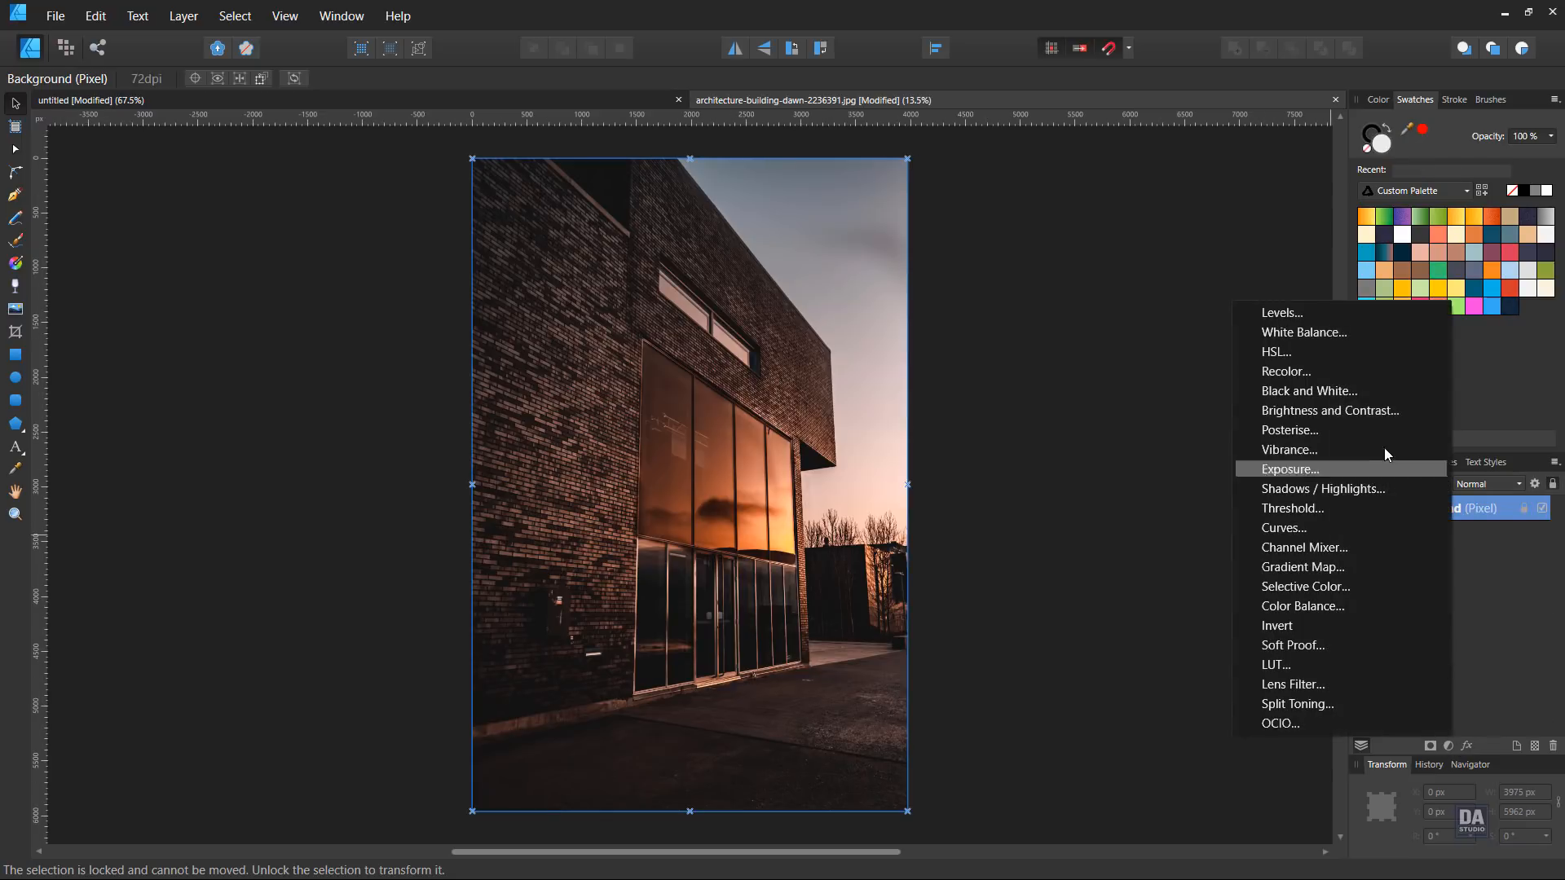
{"action": "left_click", "coordinate": [1379, 390]}
{"action": "left_click", "coordinate": [1304, 484]}
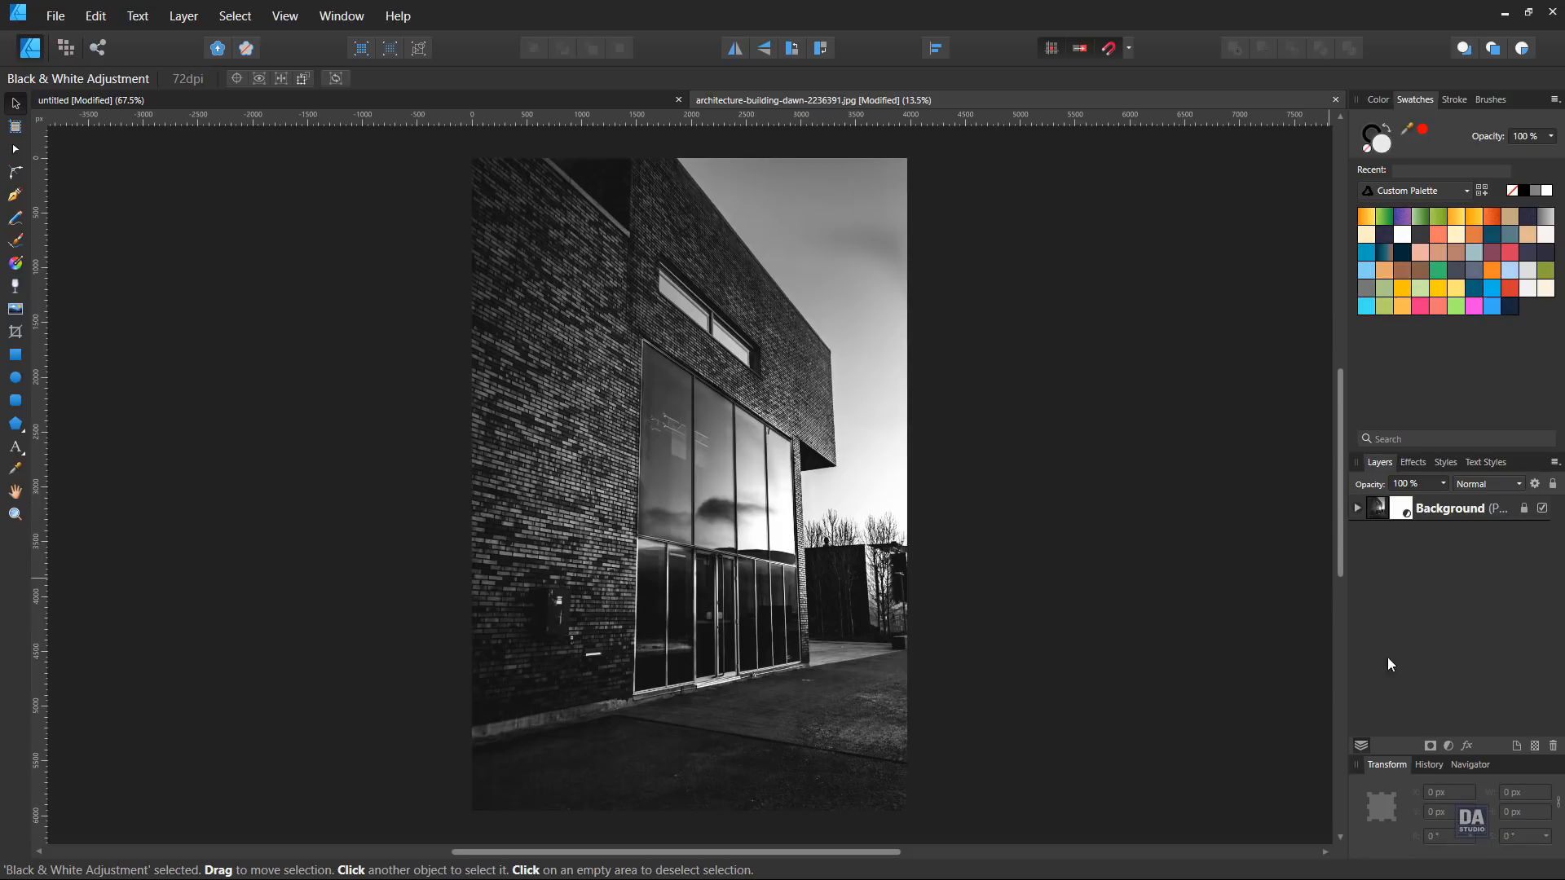
Step: Add a Brightness / Contrast adjustment to the building photo with brightness about -32% and contrast about -46%
{"action": "left_click", "coordinate": [1443, 745]}
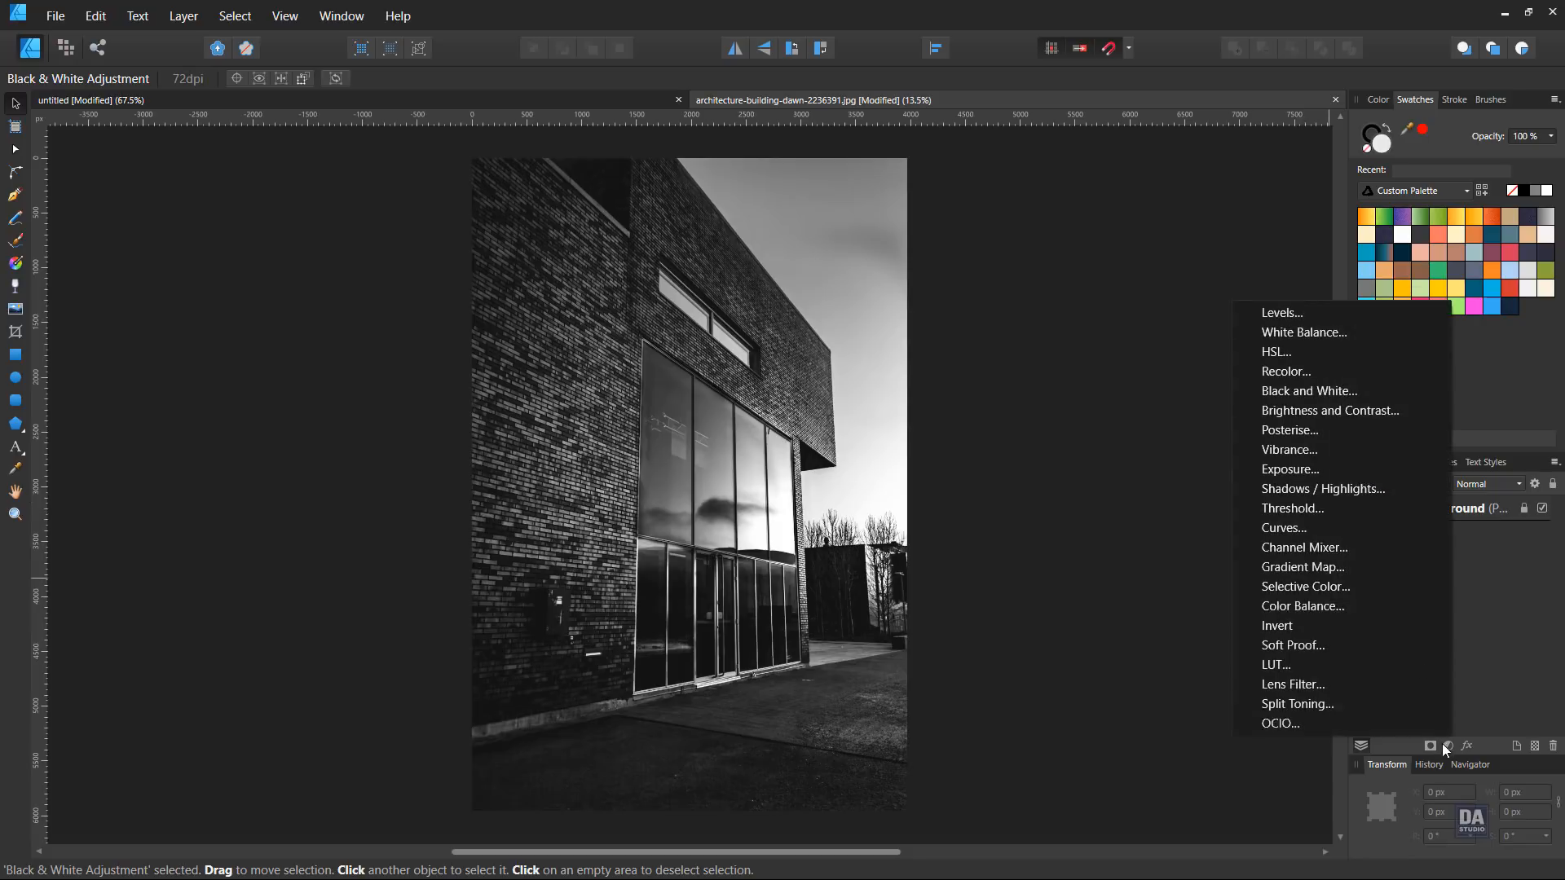
{"action": "left_click", "coordinate": [1356, 402]}
{"action": "left_click_drag", "start_coordinate": [1107, 758], "coordinate": [1077, 725]}
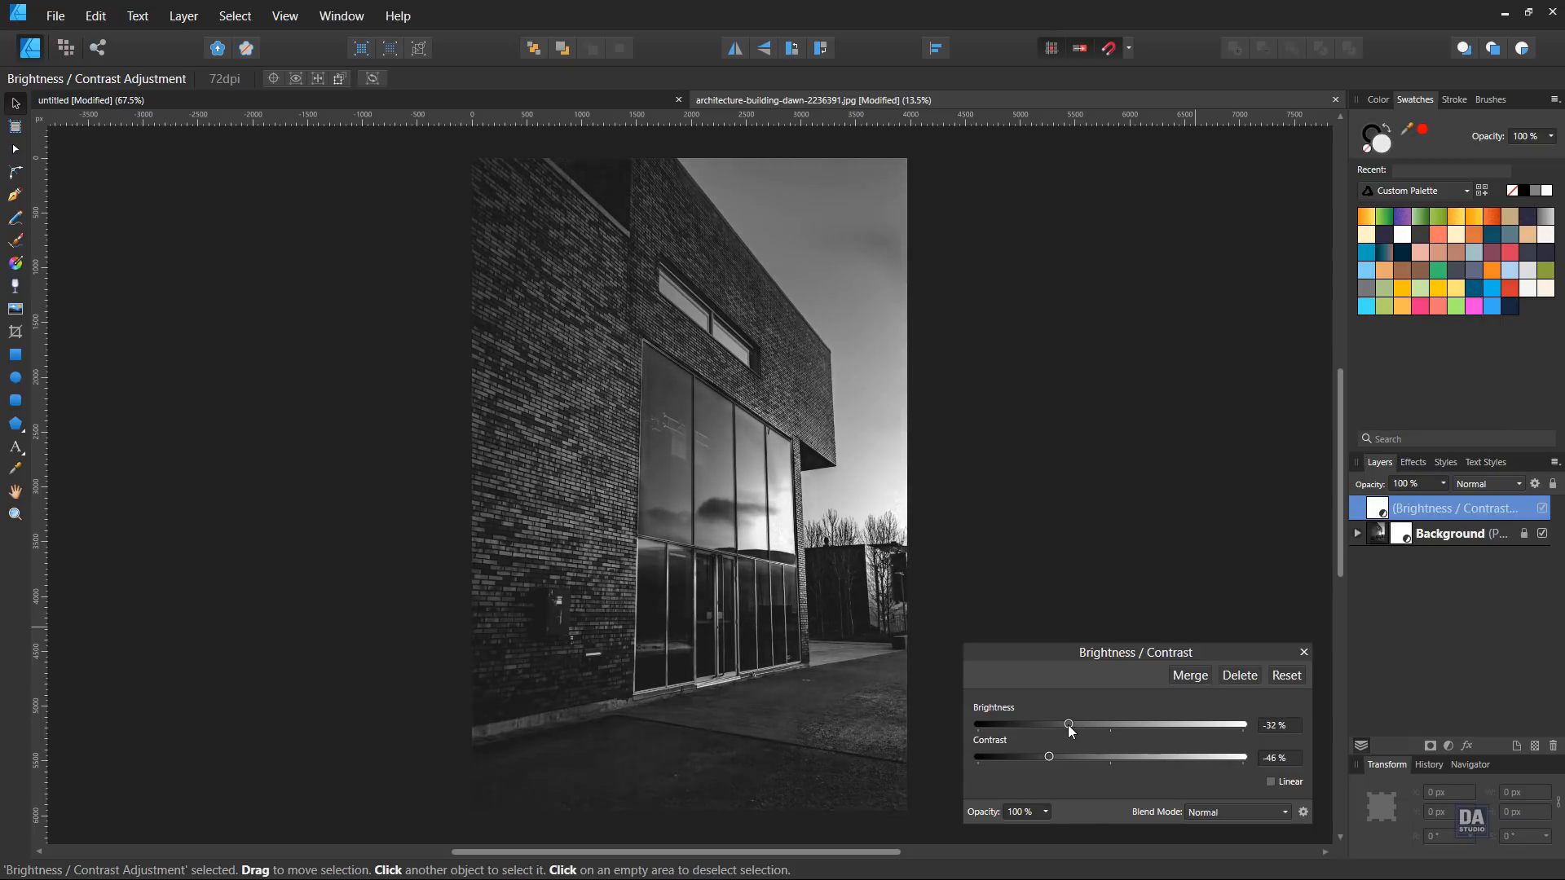
{"action": "left_click", "coordinate": [1304, 654]}
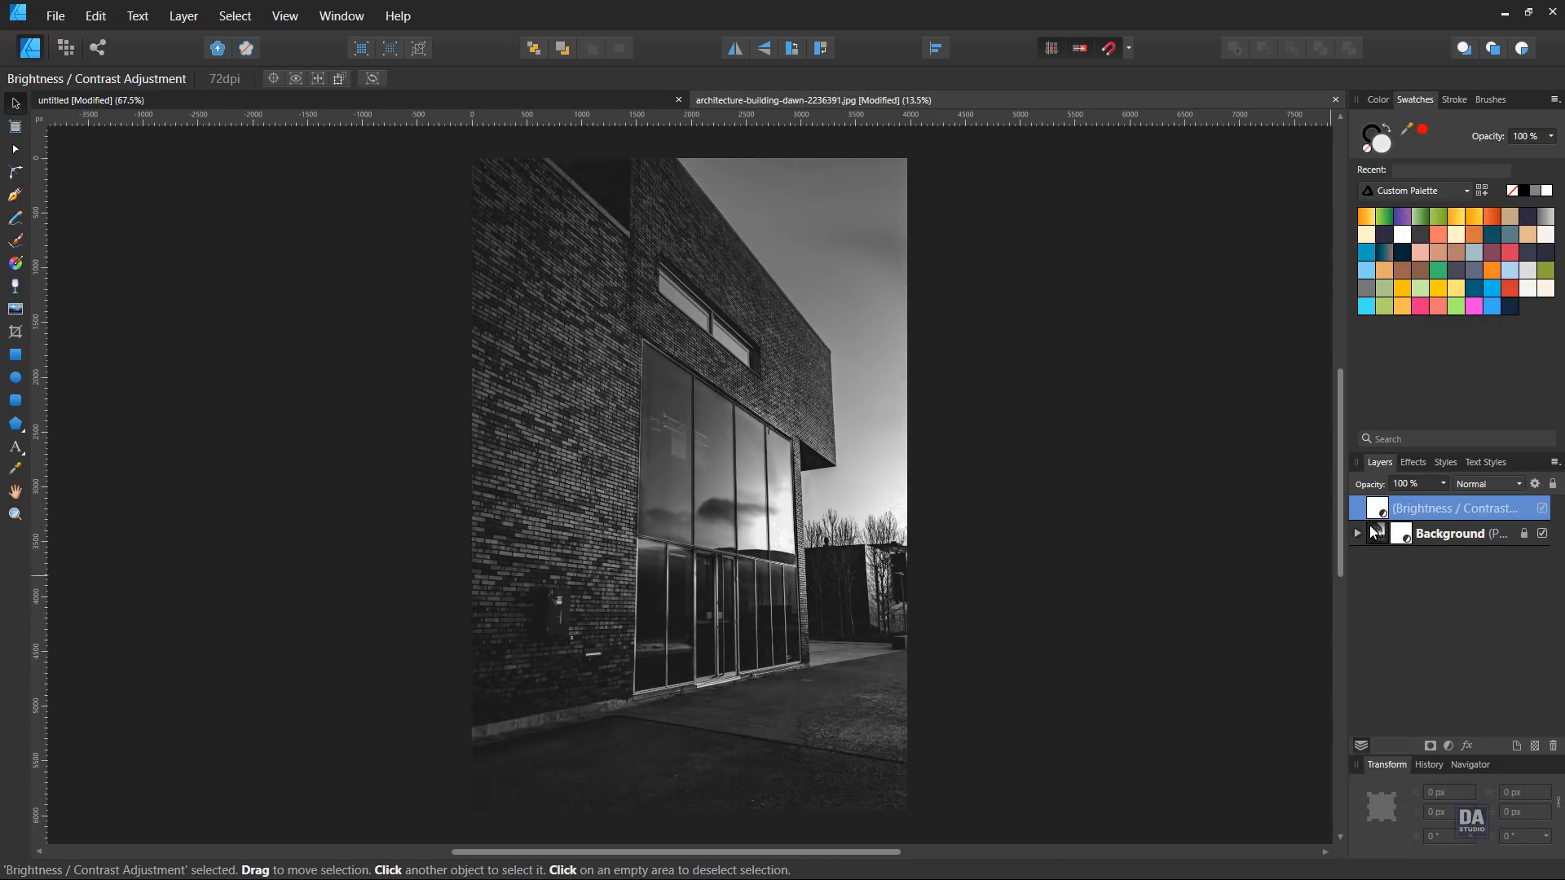
Step: Nest the Brightness / Contrast adjustment inside the unlocked Background layer and rasterize that layer
{"action": "right_click", "coordinate": [1376, 536]}
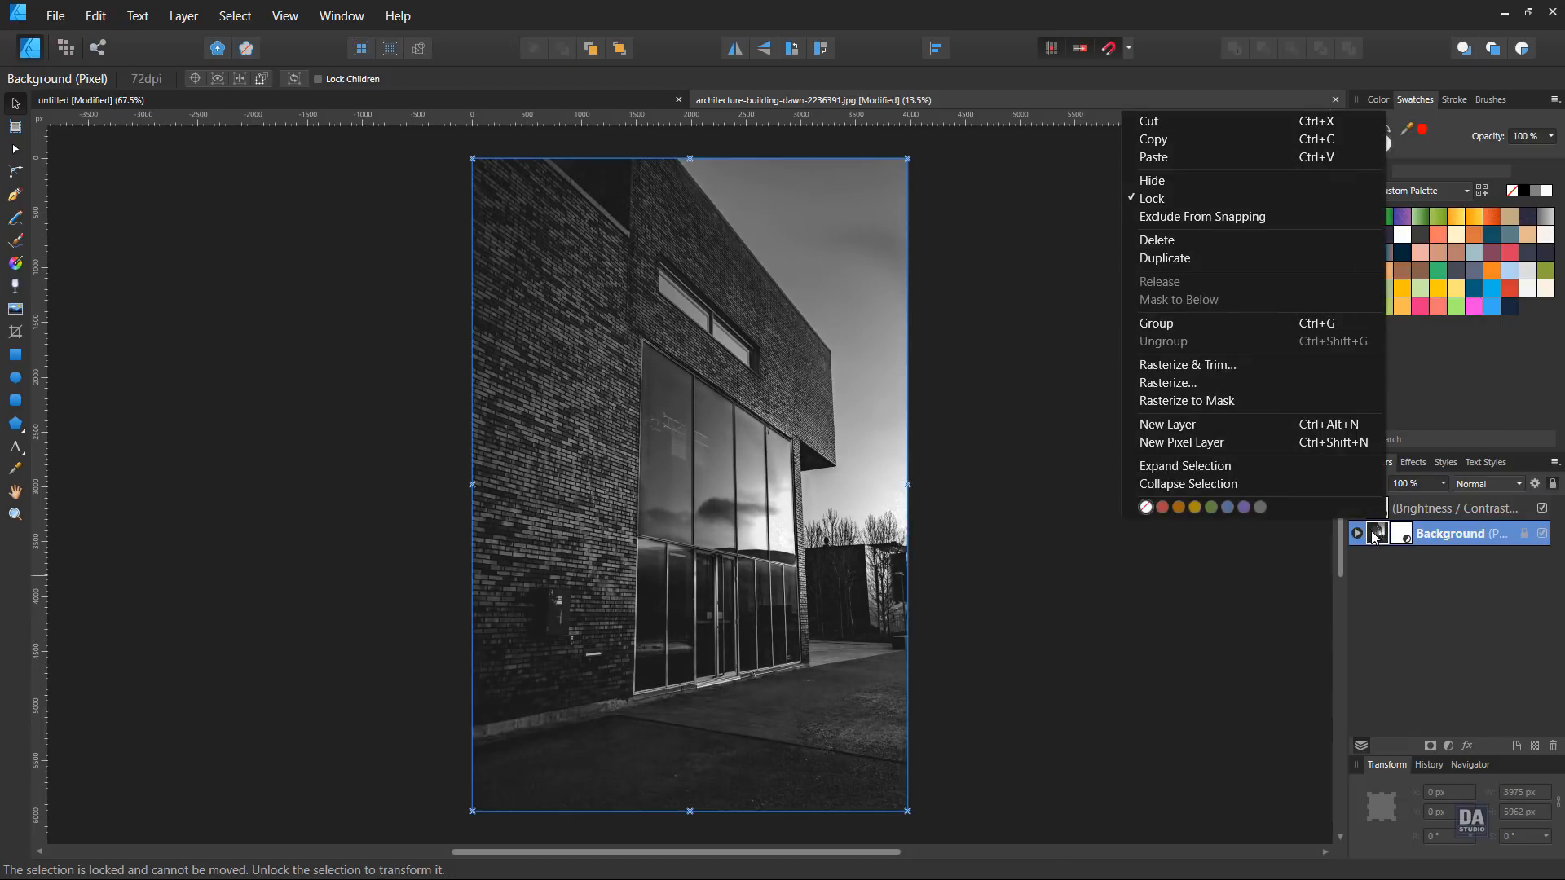
{"action": "left_click", "coordinate": [1314, 383]}
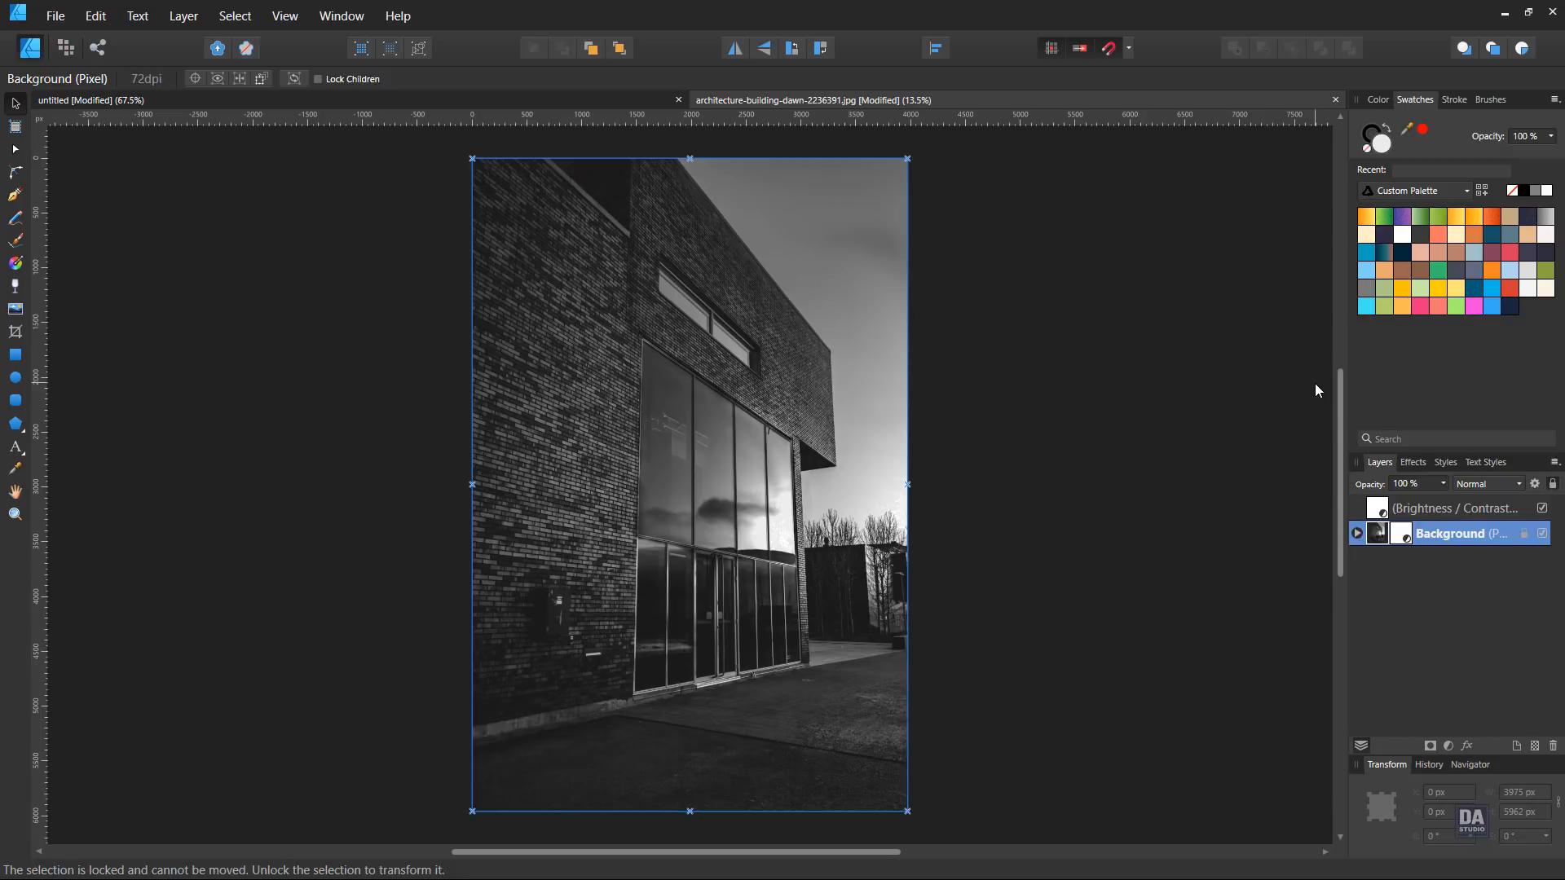
{"action": "left_click_drag", "start_coordinate": [1390, 546], "coordinate": [1389, 542]}
{"action": "right_click", "coordinate": [1384, 511]}
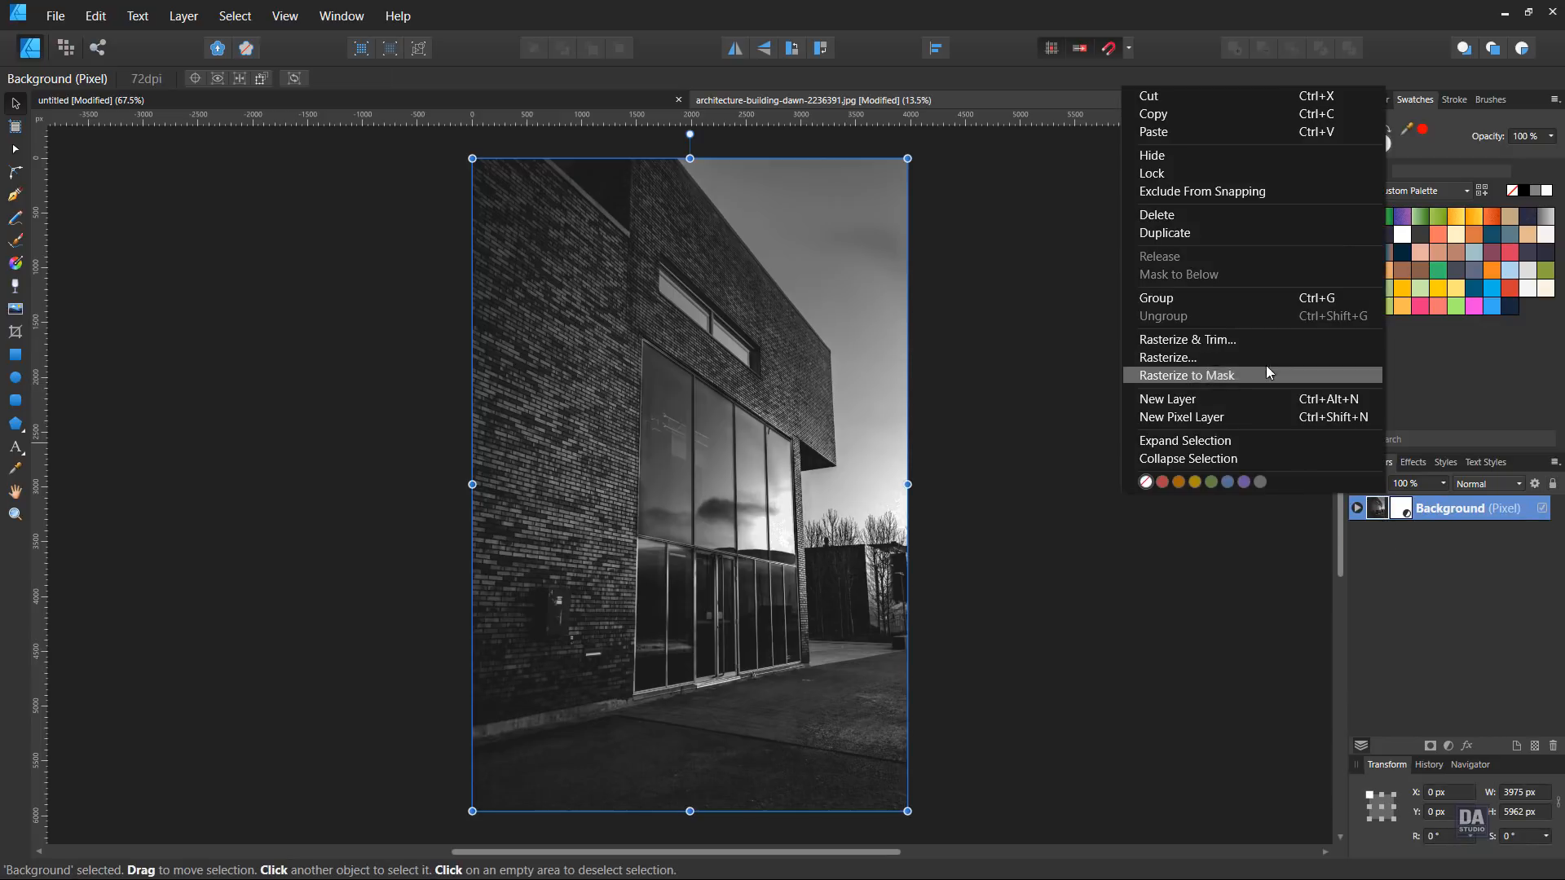
{"action": "left_click", "coordinate": [1265, 358]}
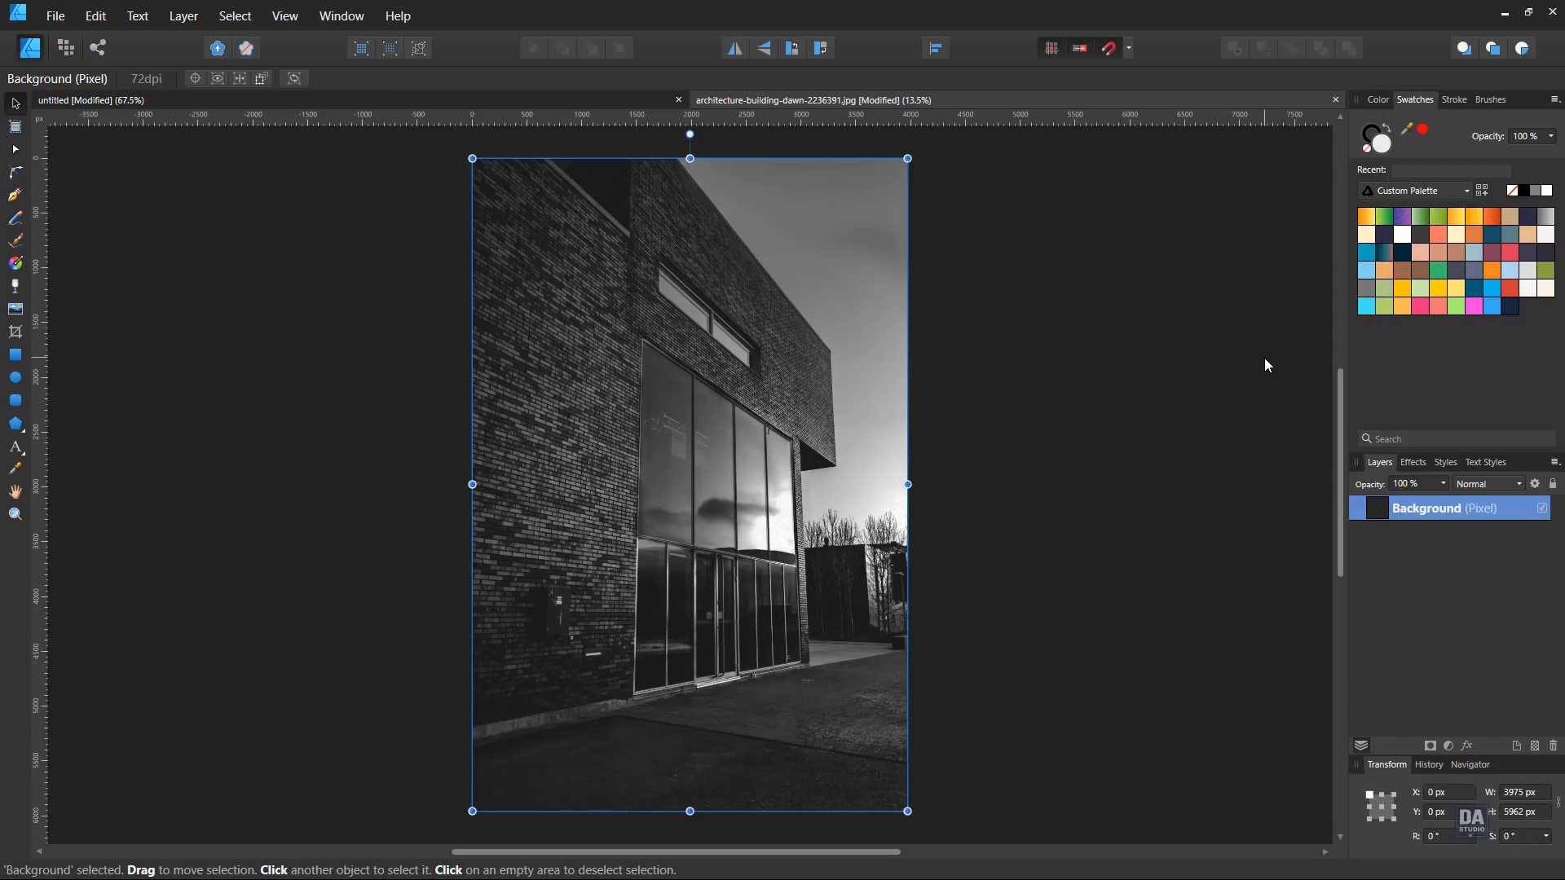
Step: Copy the rasterized building photo into the flyer document and clip it inside the diamond pattern curves
{"action": "left_click", "coordinate": [95, 16]}
{"action": "left_click", "coordinate": [94, 95]}
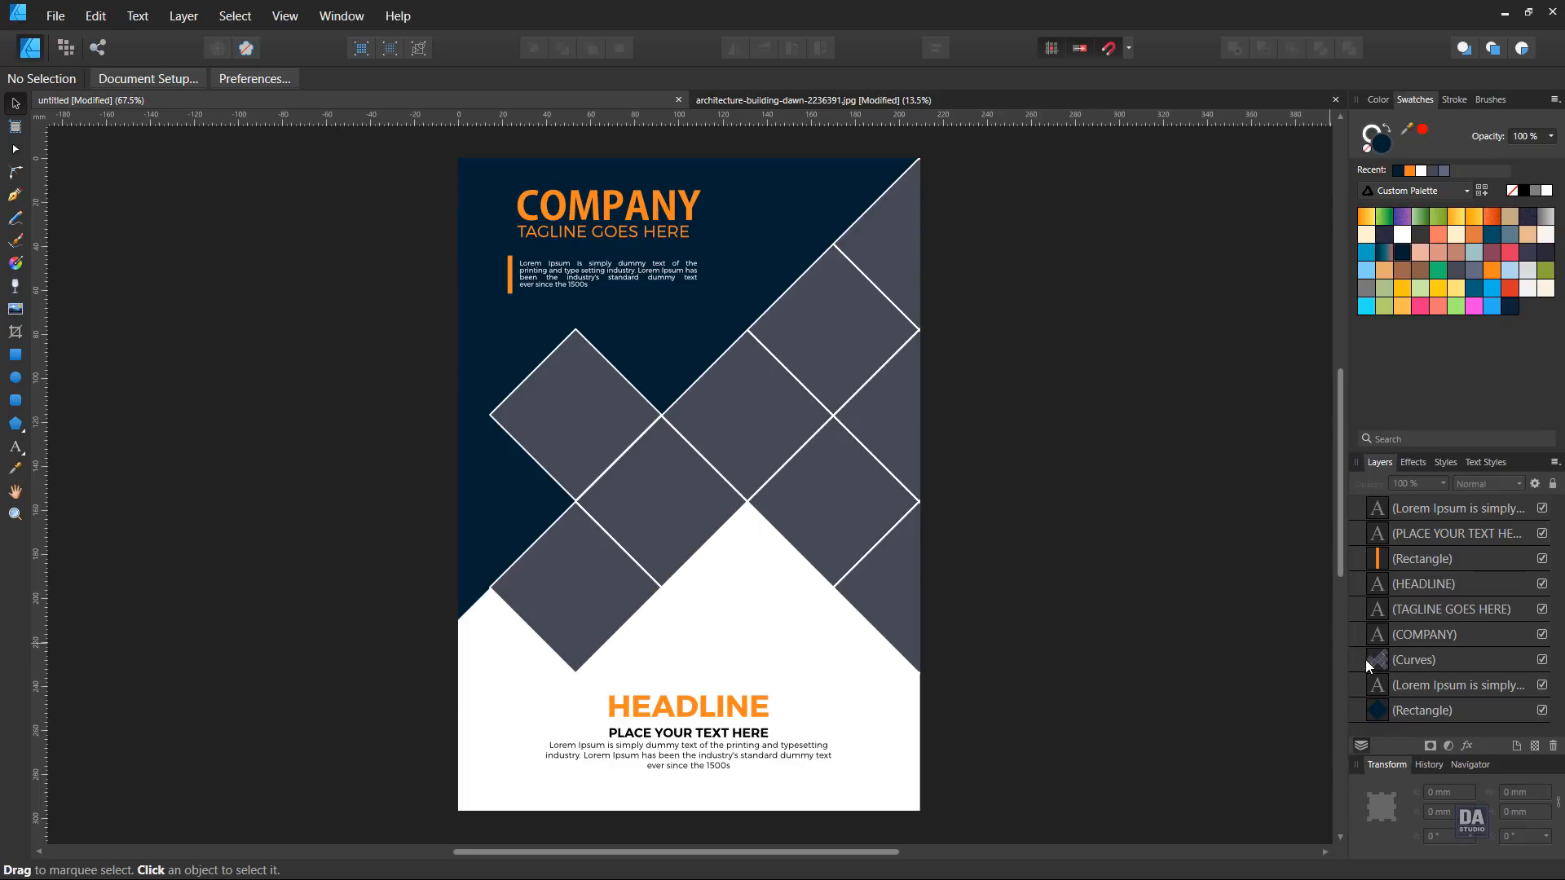
{"action": "left_click", "coordinate": [1378, 659]}
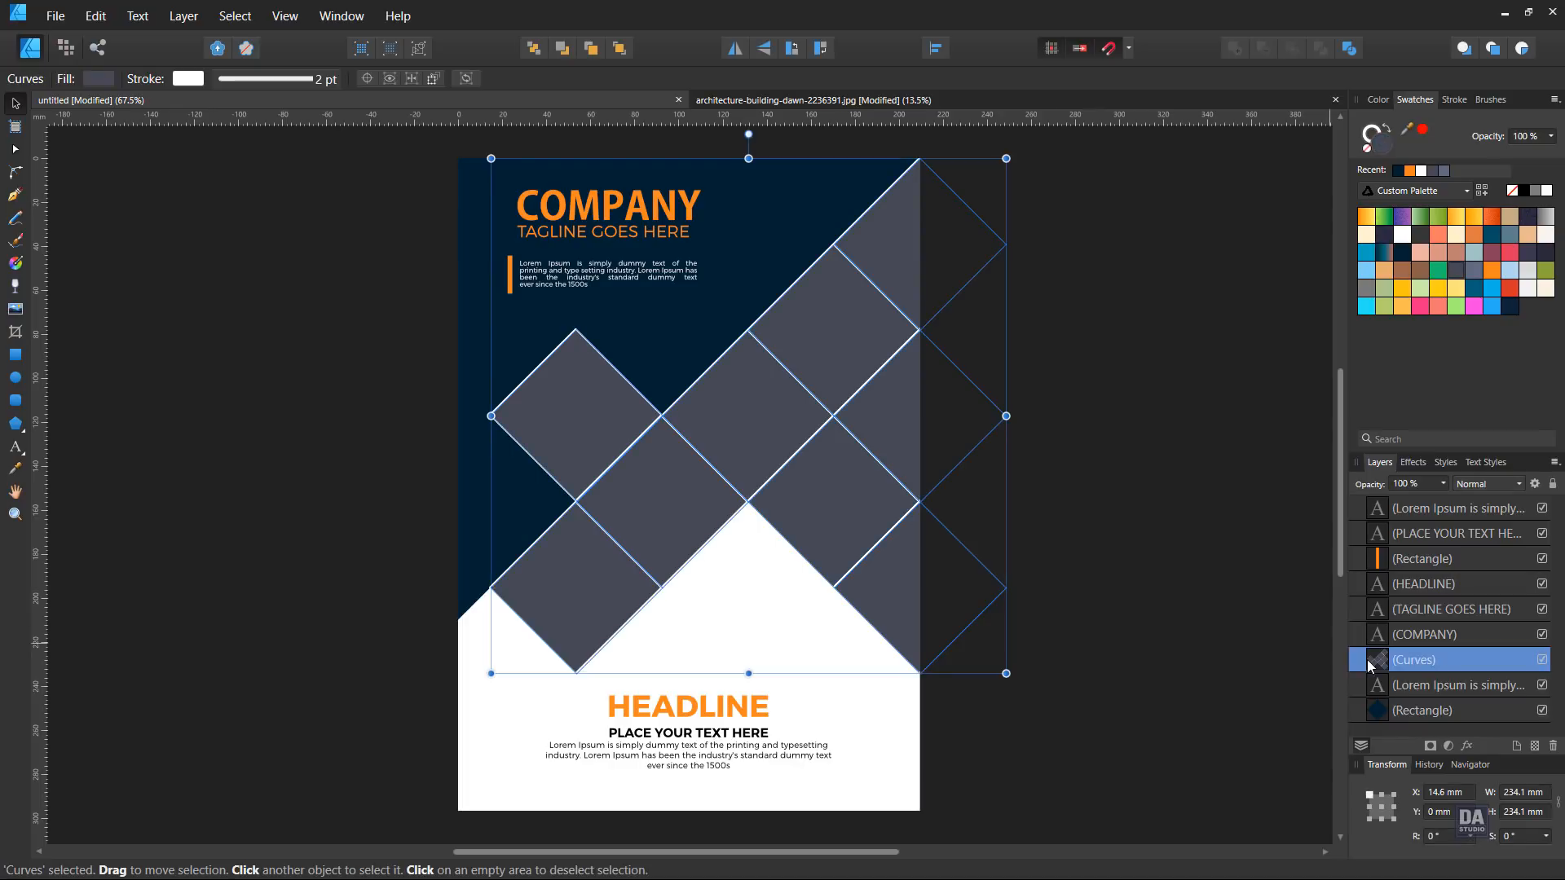
{"action": "left_click", "coordinate": [96, 18]}
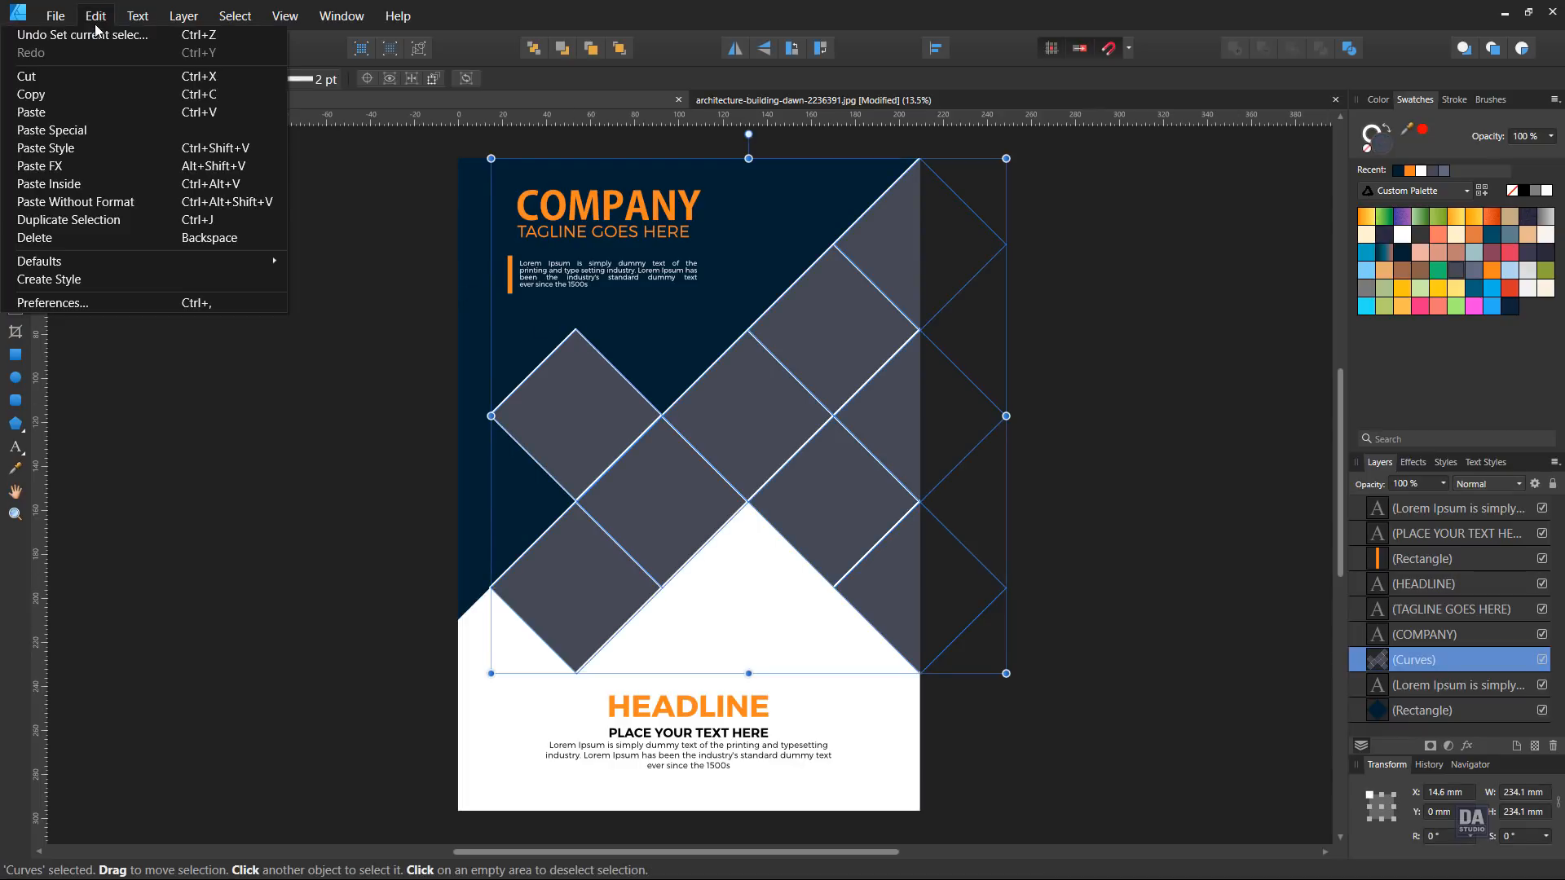
{"action": "left_click", "coordinate": [88, 111]}
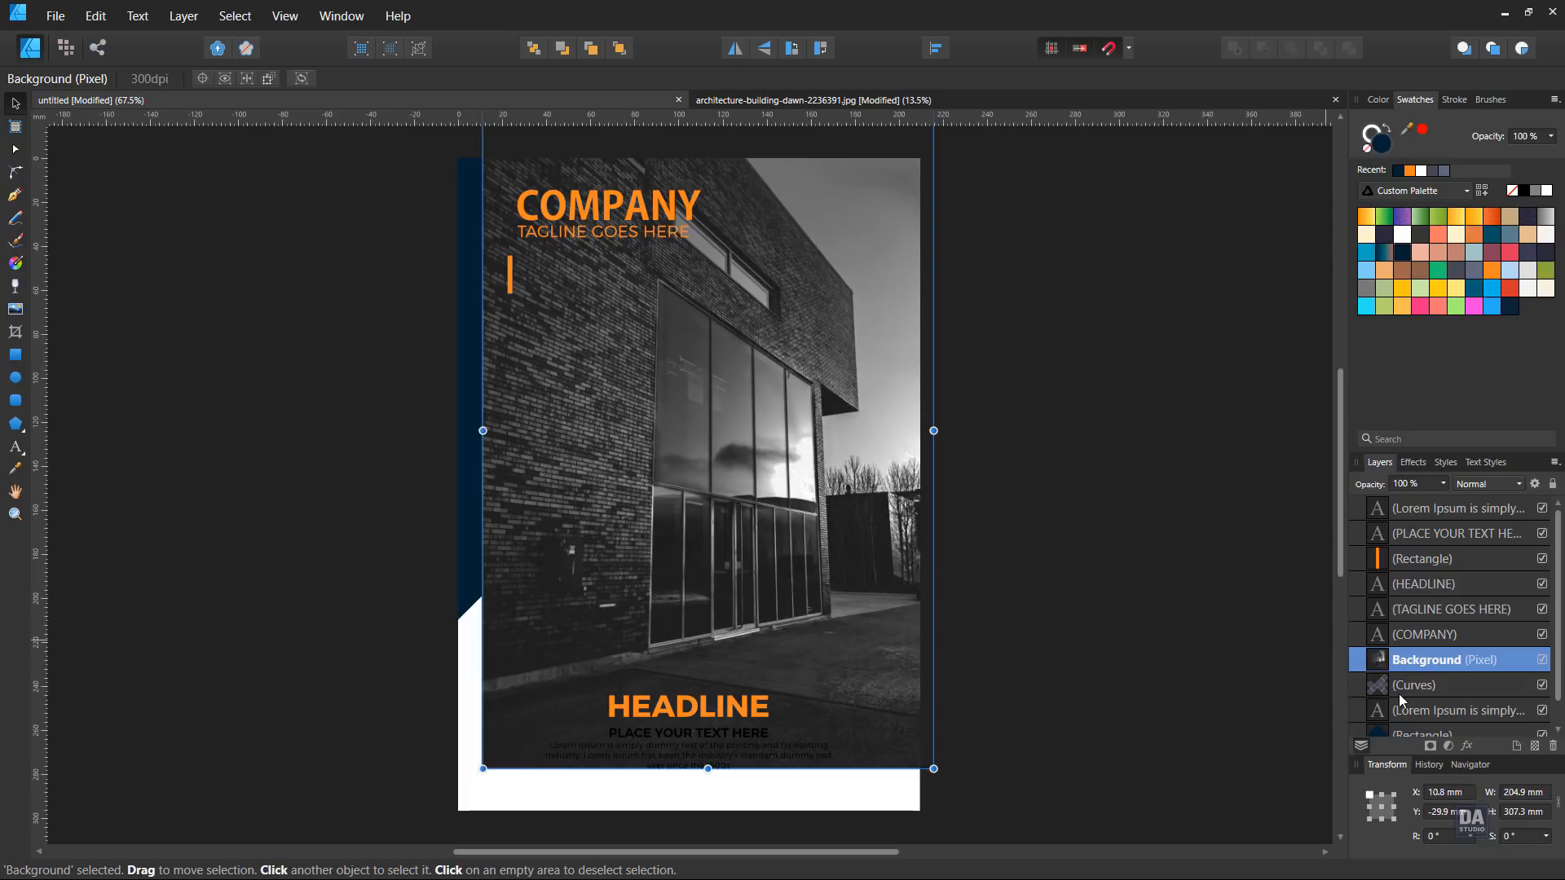
{"action": "left_click_drag", "start_coordinate": [1409, 670], "coordinate": [1405, 683]}
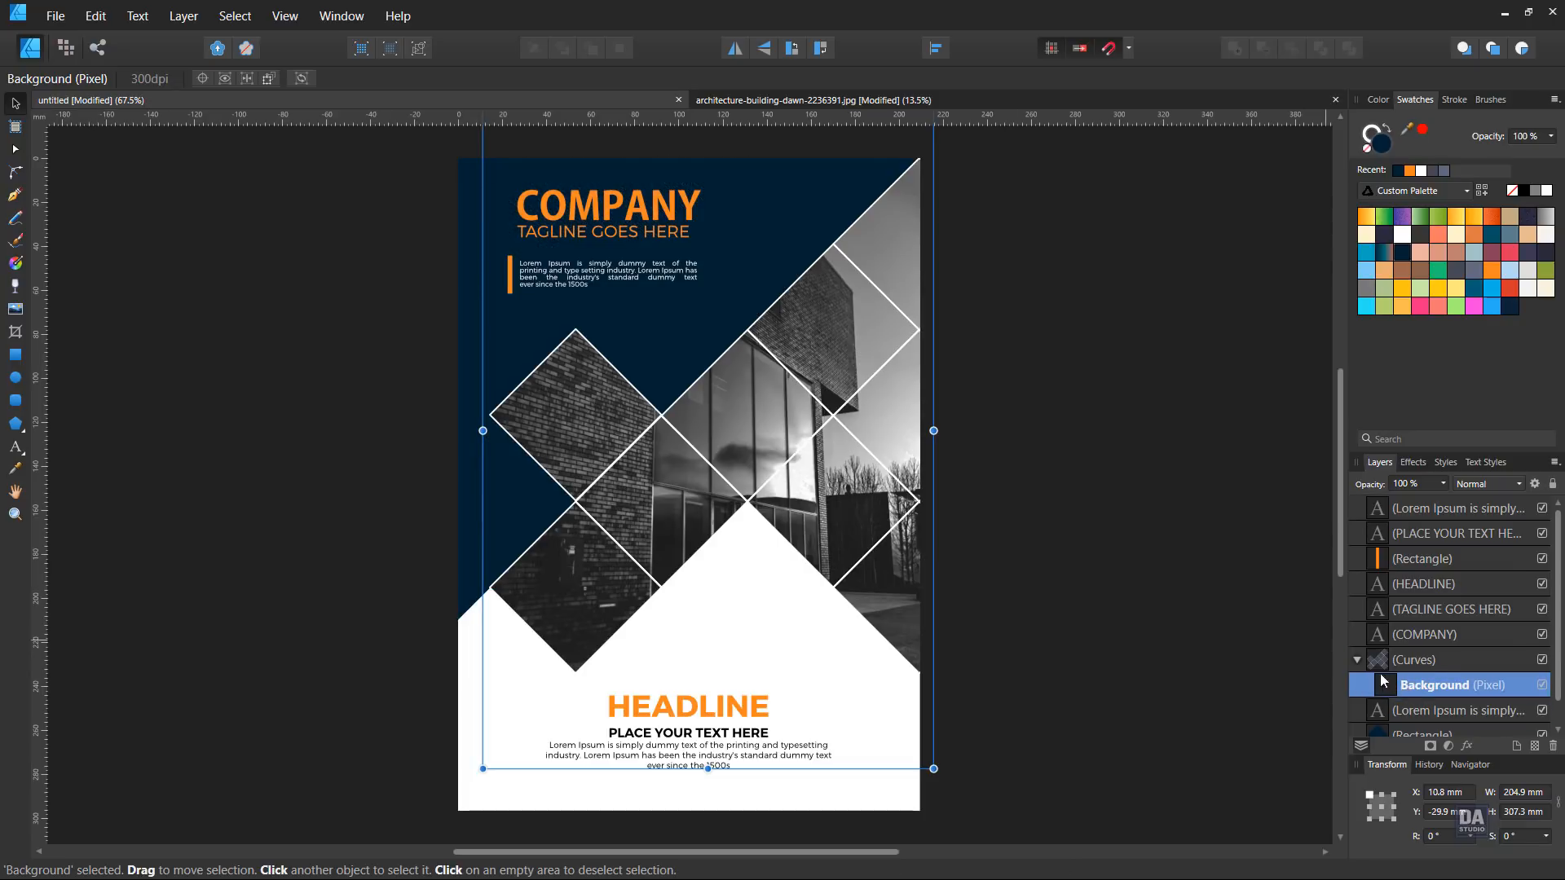
{"action": "left_click", "coordinate": [1165, 638]}
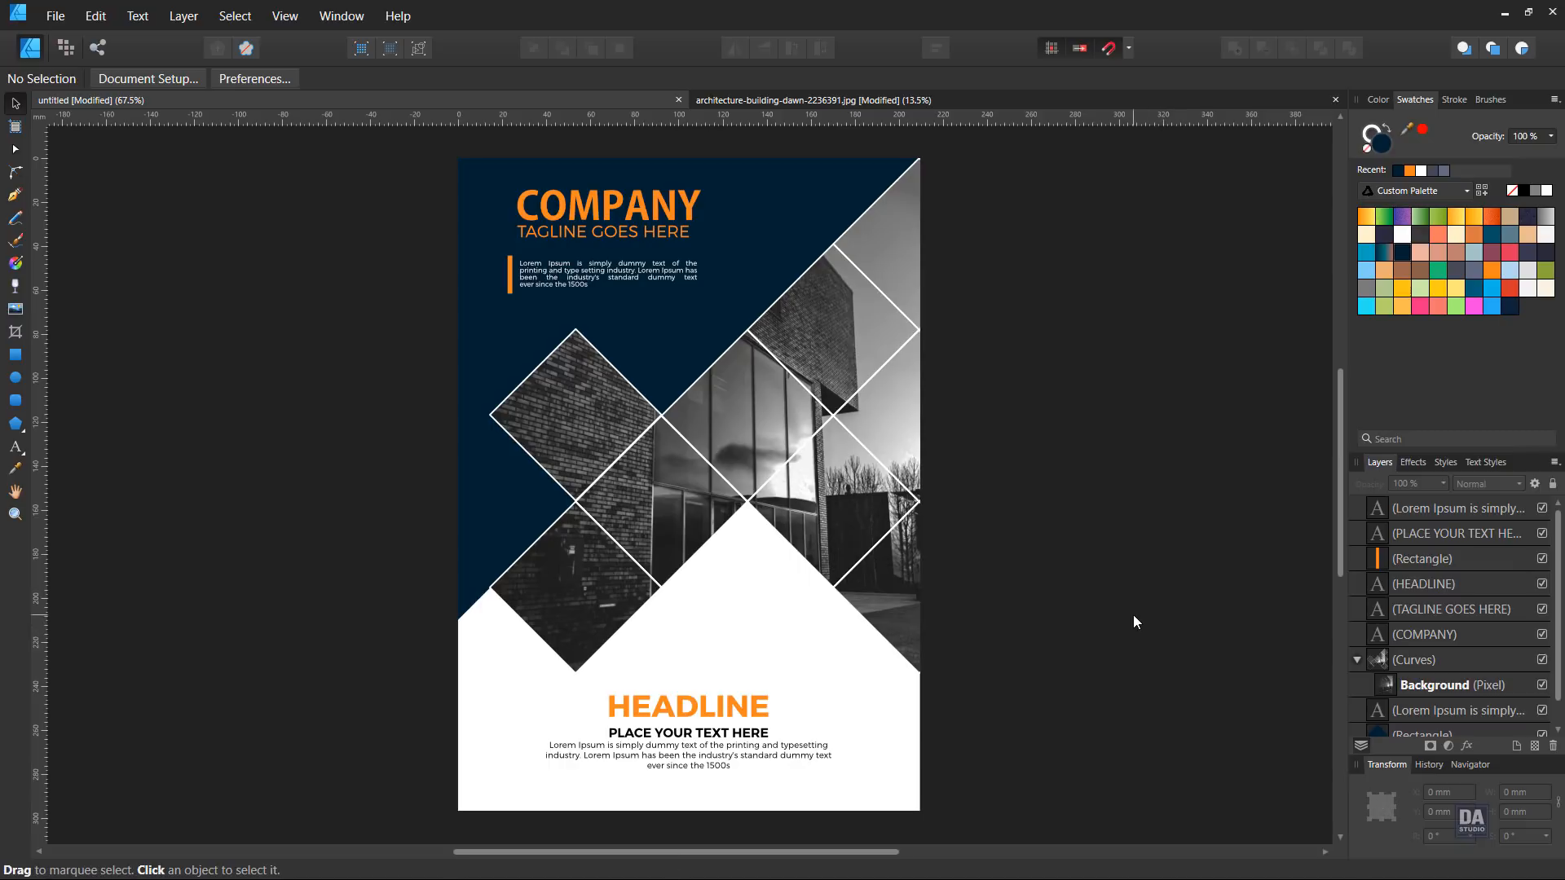
Step: Change HEADLINE to the Regular weight and scale it down to about 36.8 pt
{"action": "left_click", "coordinate": [756, 720]}
{"action": "left_click", "coordinate": [198, 79]}
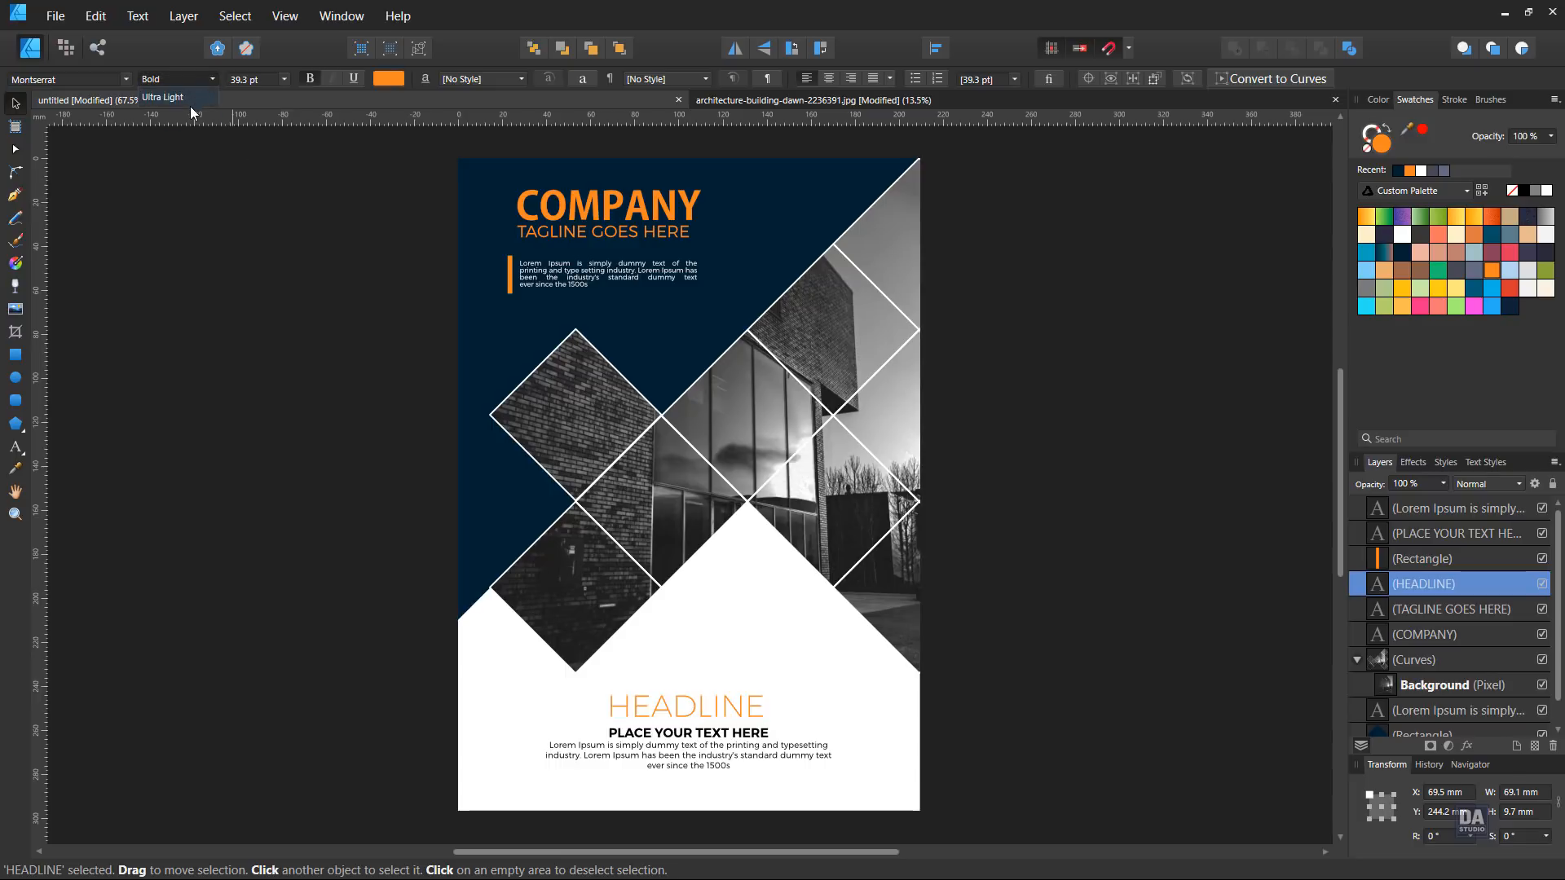
{"action": "left_click", "coordinate": [182, 159]}
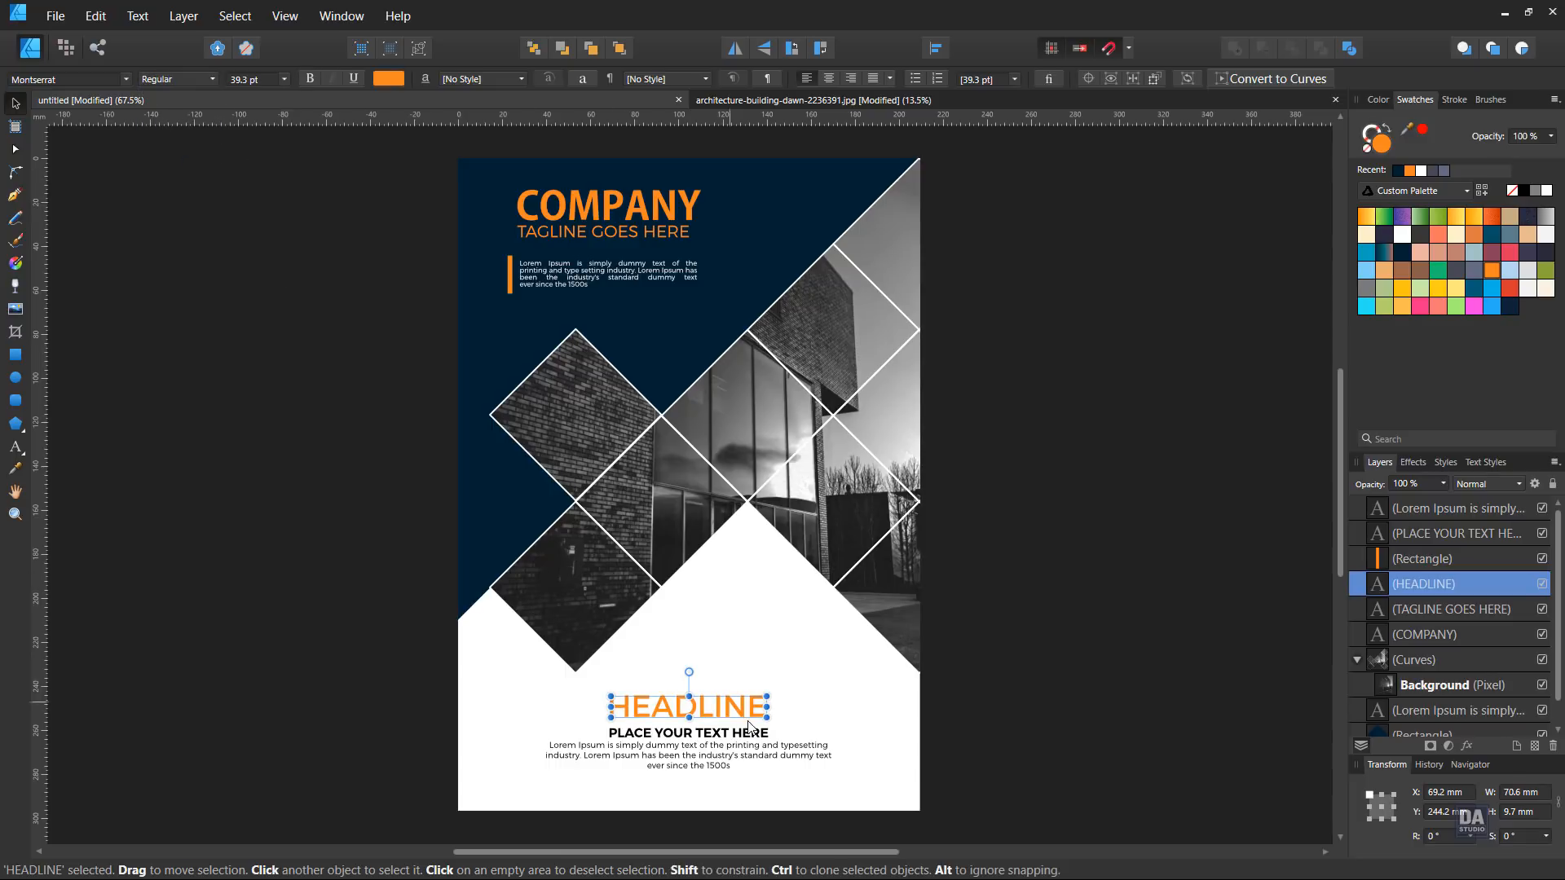
{"action": "mouse_move", "coordinate": [767, 719]}
{"action": "left_mouse_down"}
{"action": "mouse_move", "coordinate": [752, 699]}
{"action": "mouse_move", "coordinate": [763, 717]}
{"action": "left_mouse_up"}
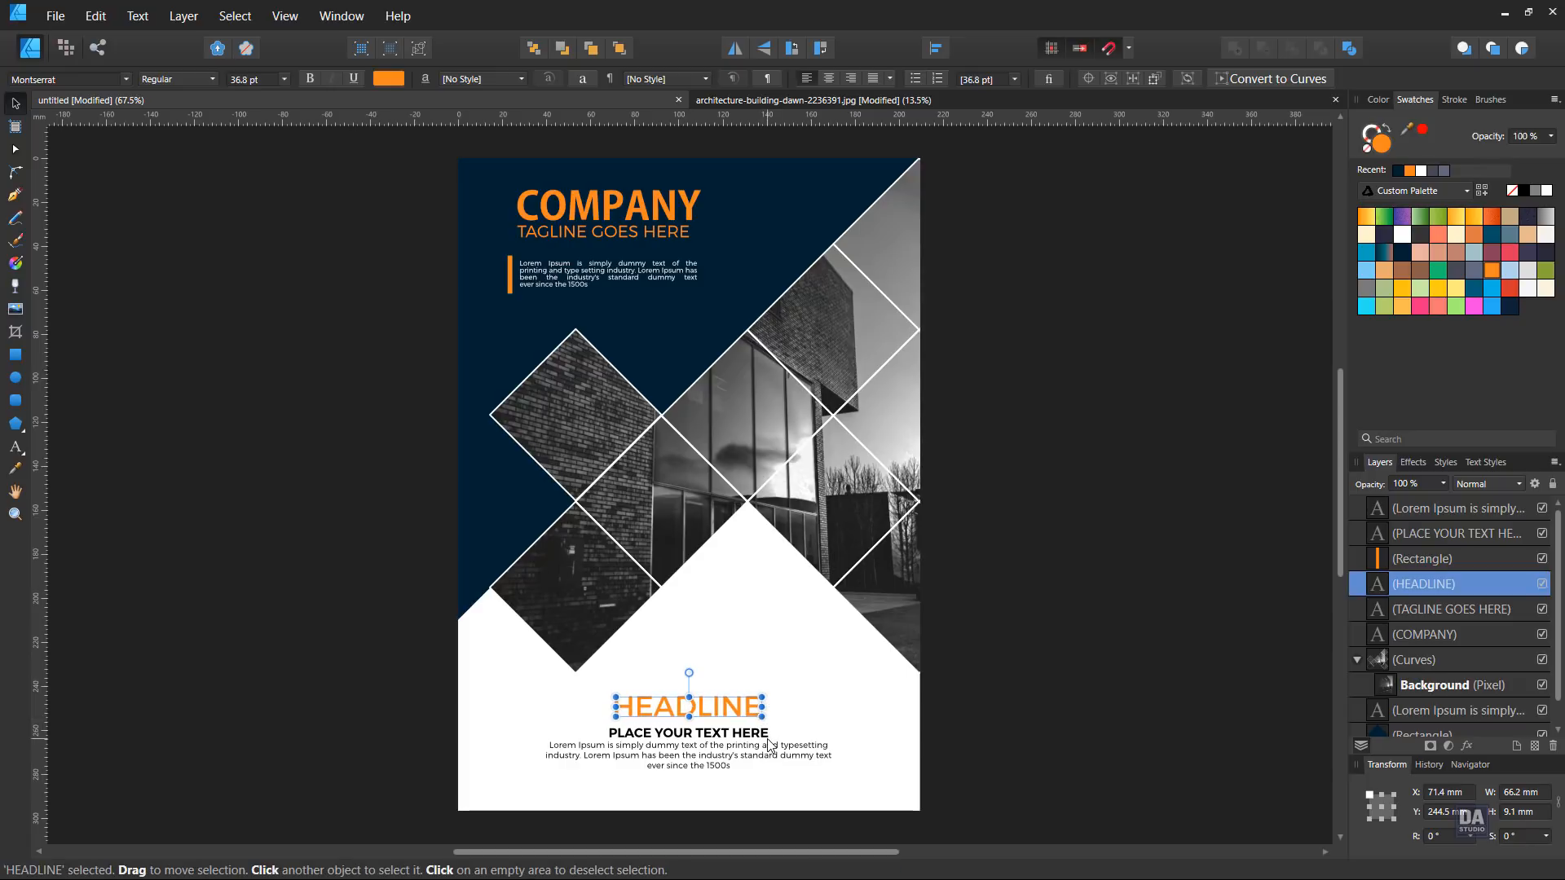
Step: Reduce the PLACE YOUR TEXT HERE subheading to 14 pt and move it with its paragraph up to about Y 256.8 mm
{"action": "left_click", "coordinate": [768, 745]}
{"action": "left_click", "coordinate": [734, 733]}
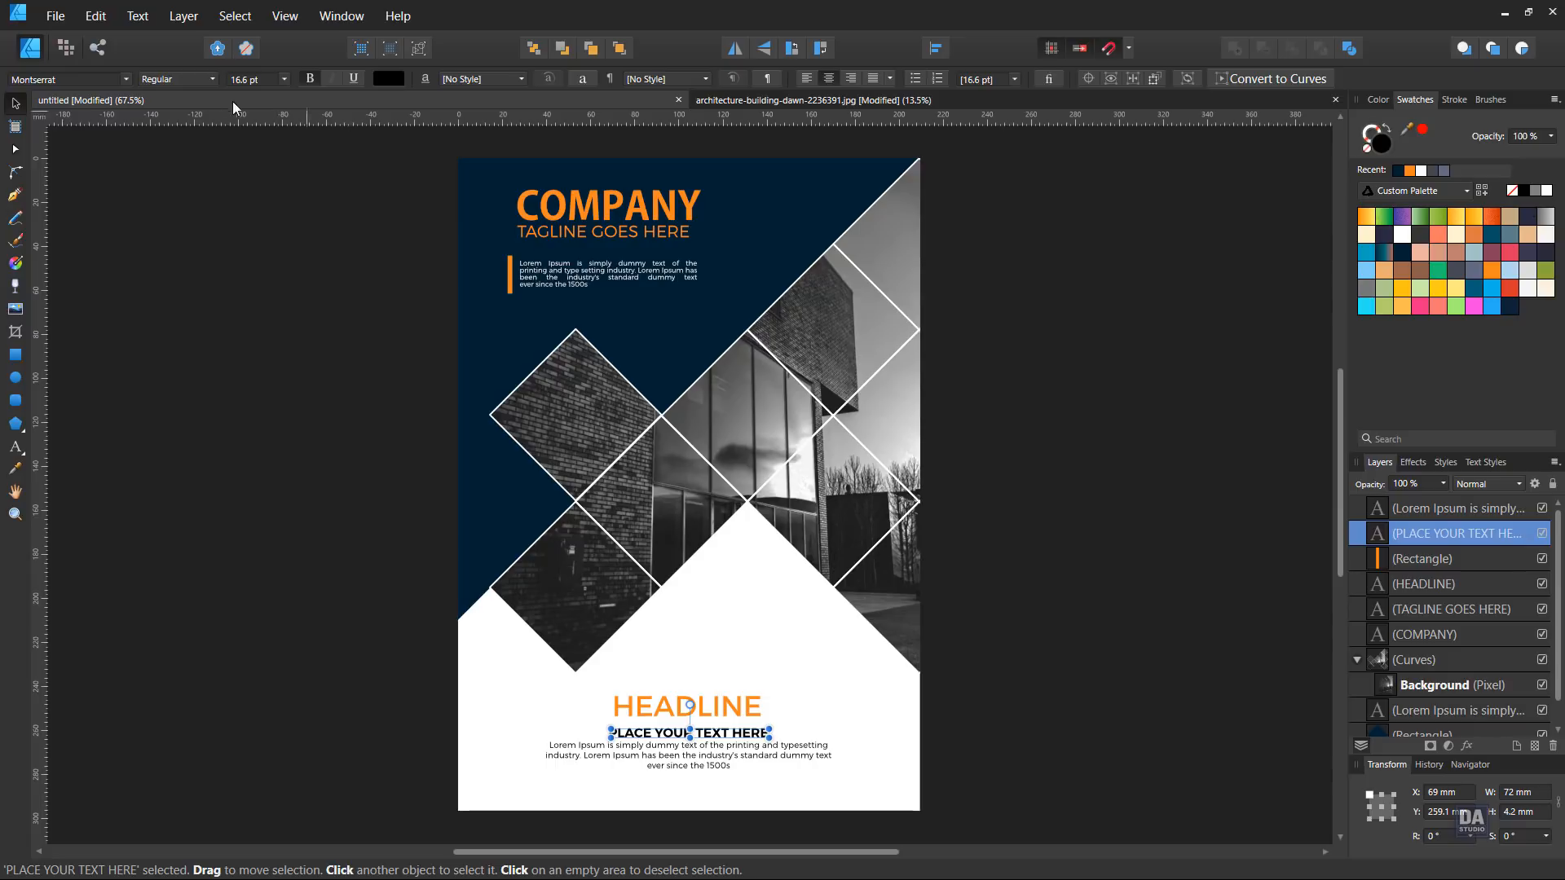
{"action": "scroll", "coordinate": [248, 80], "scroll_direction": "down", "scroll_amount": 3}
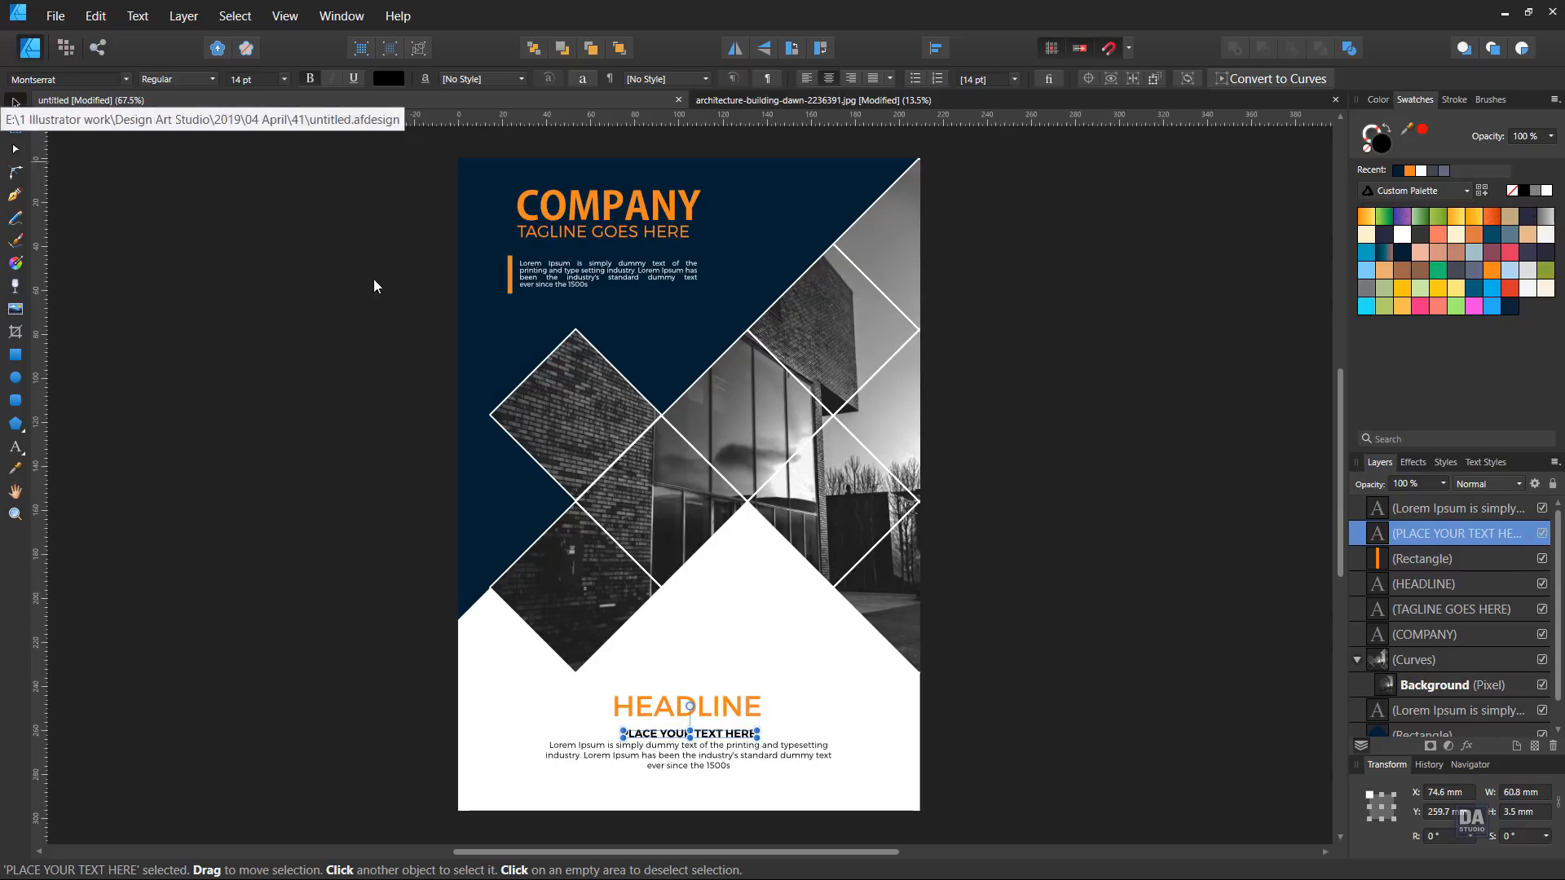
{"action": "left_click", "coordinate": [717, 769], "text": "shift"}
{"action": "left_click_drag", "start_coordinate": [716, 758], "coordinate": [719, 762]}
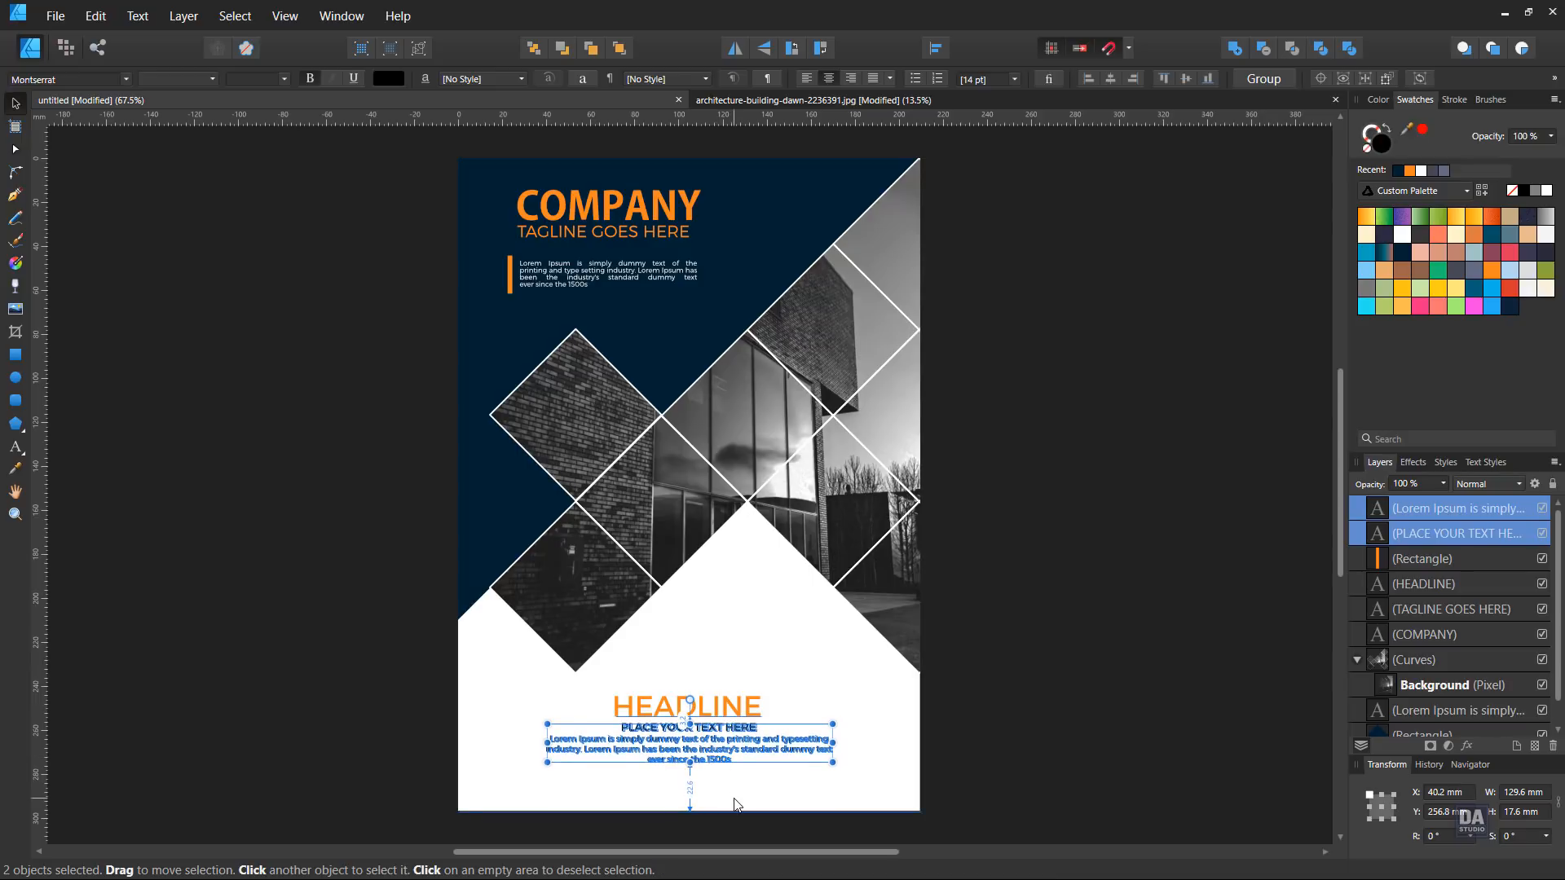
Step: Move HEADLINE, the subheading and the paragraph together slightly up on the white area
{"action": "key", "text": "Escape"}
{"action": "left_click_drag", "start_coordinate": [871, 670], "coordinate": [499, 818]}
{"action": "key", "text": "Up"}
{"action": "key", "text": "Up"}
{"action": "key", "text": "Up"}
{"action": "key", "text": "Up"}
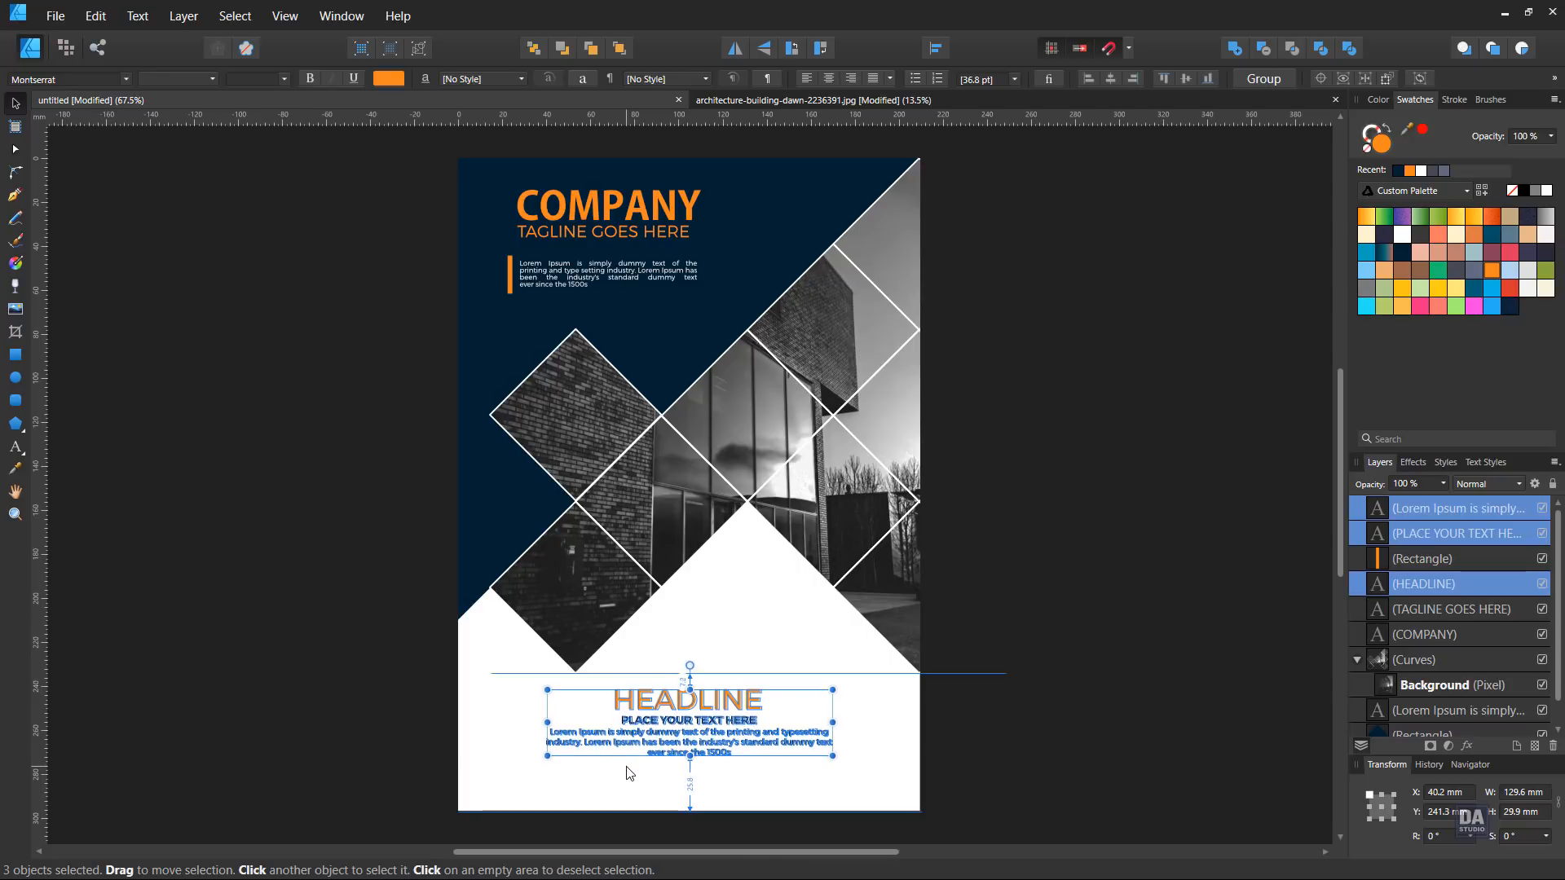
{"action": "left_click", "coordinate": [627, 767]}
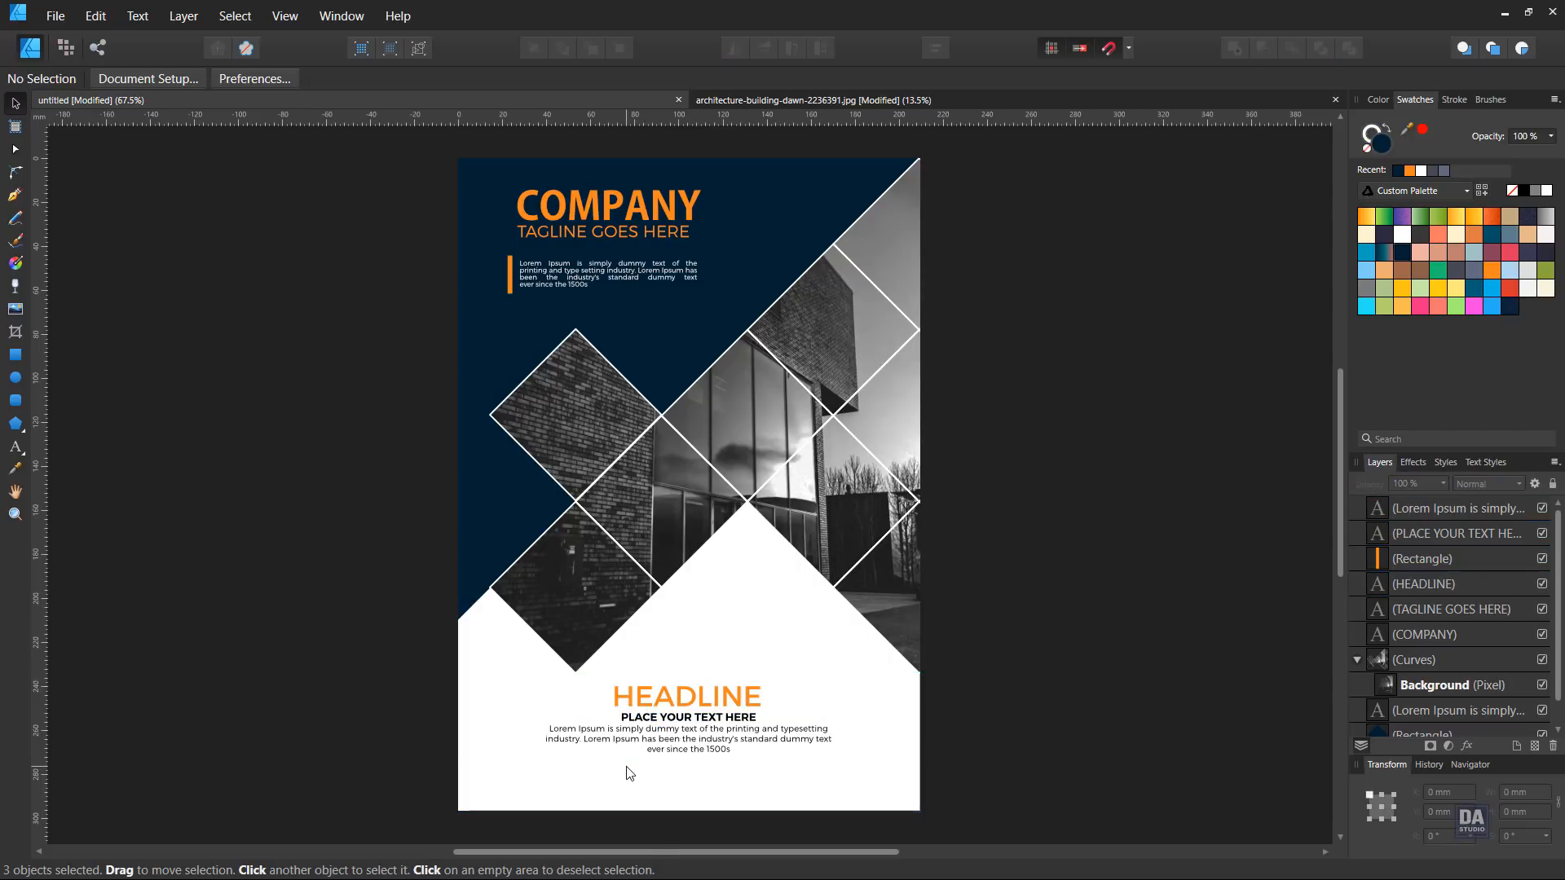
Step: Lower the subheading and its paragraph to about Y 253.6 mm, and nudge the paragraph slightly farther down
{"action": "left_click", "coordinate": [710, 726]}
{"action": "left_click", "coordinate": [712, 721]}
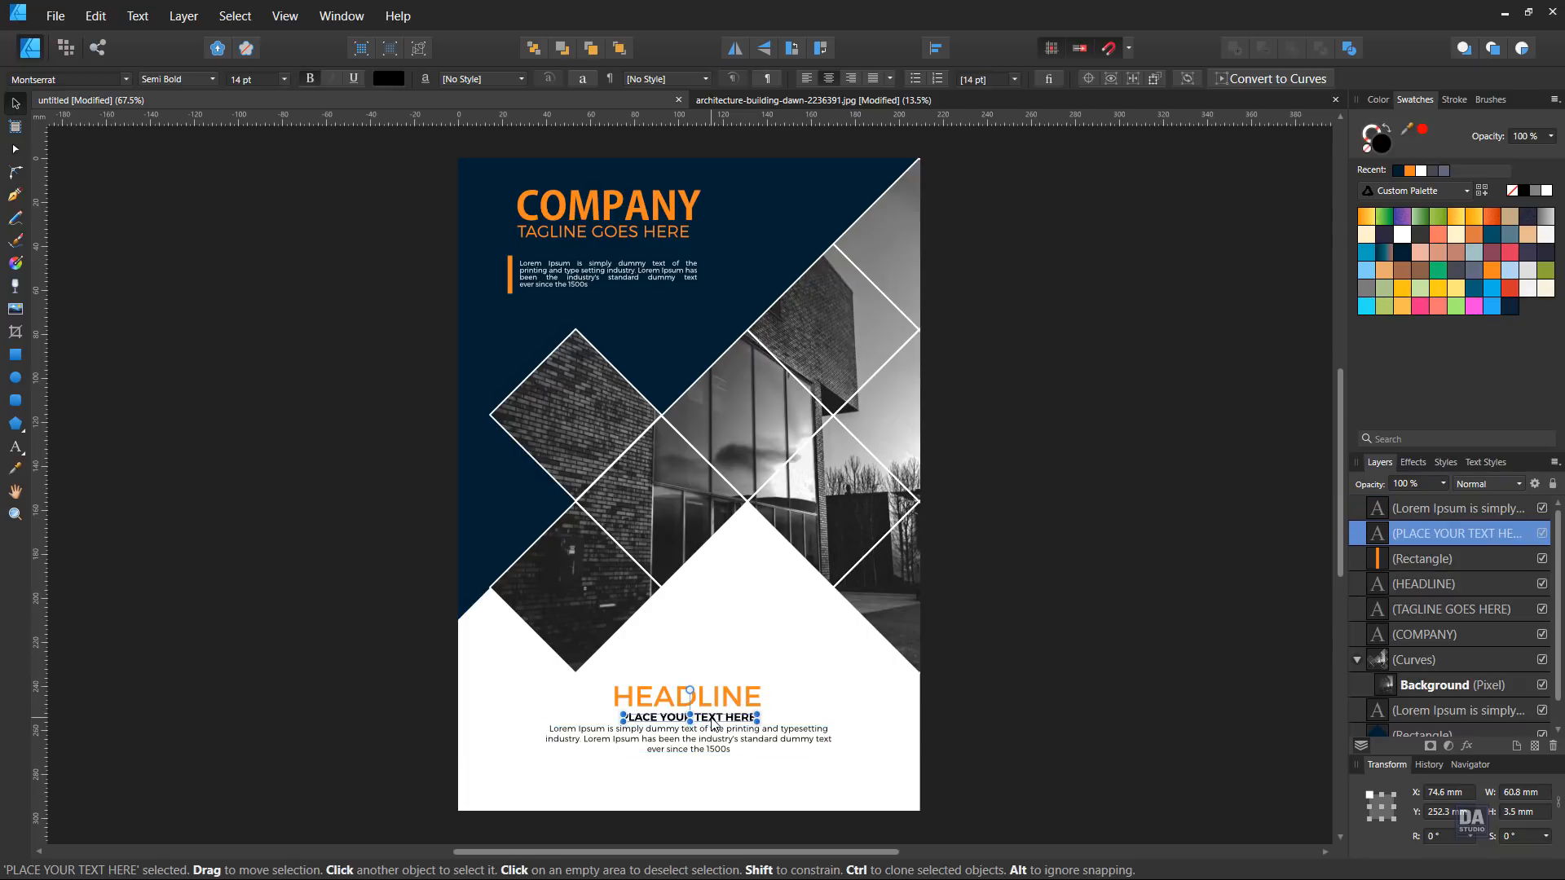
{"action": "key", "text": "alt"}
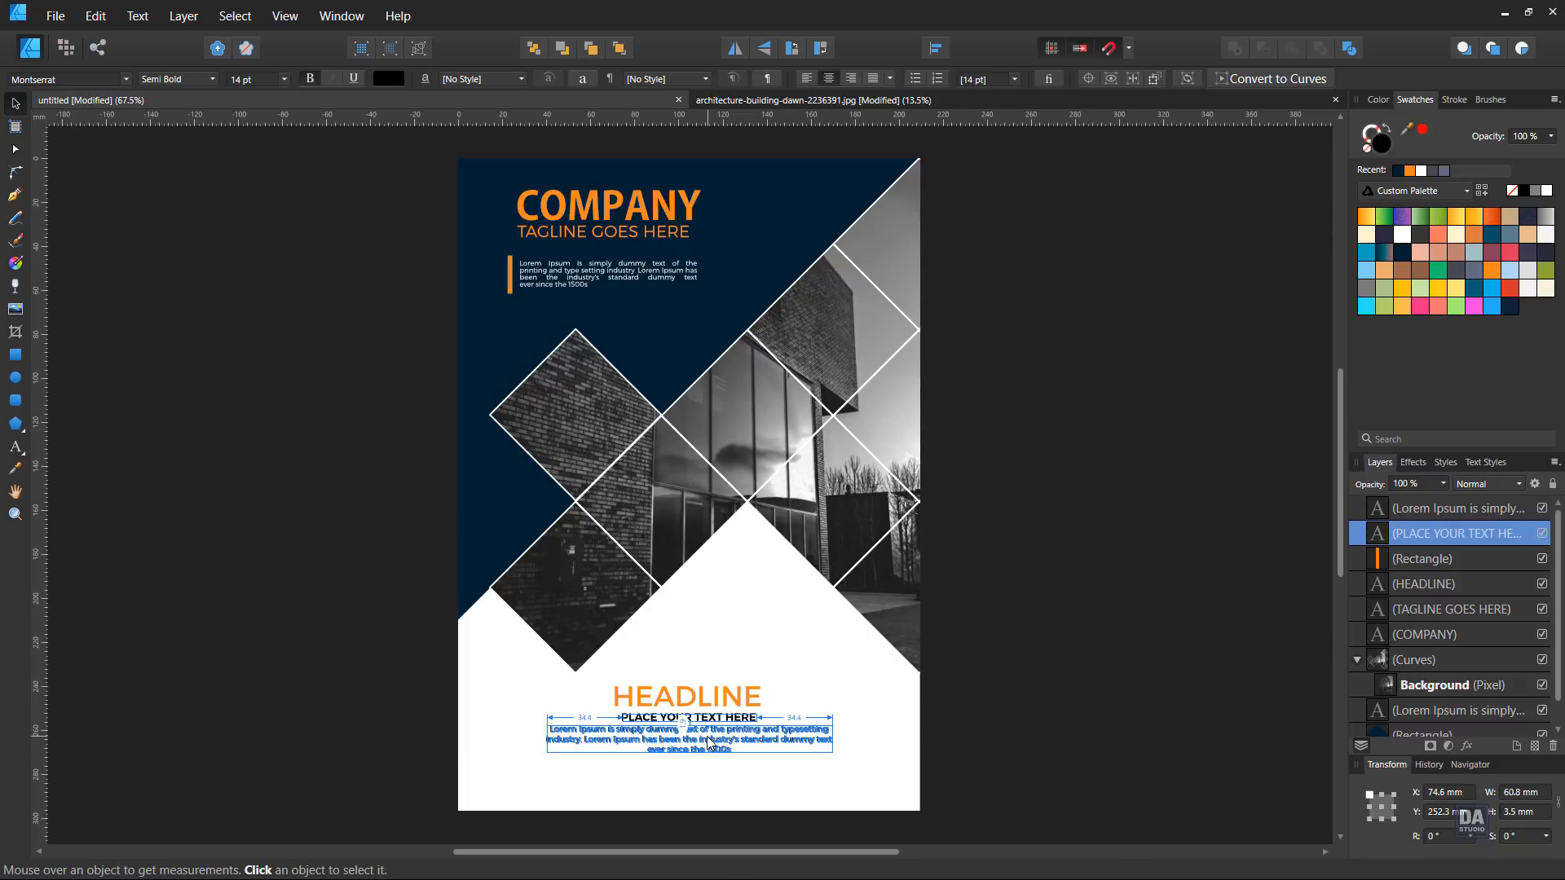
{"action": "left_click", "coordinate": [712, 742], "text": "alt"}
{"action": "left_click", "coordinate": [713, 721], "text": "alt"}
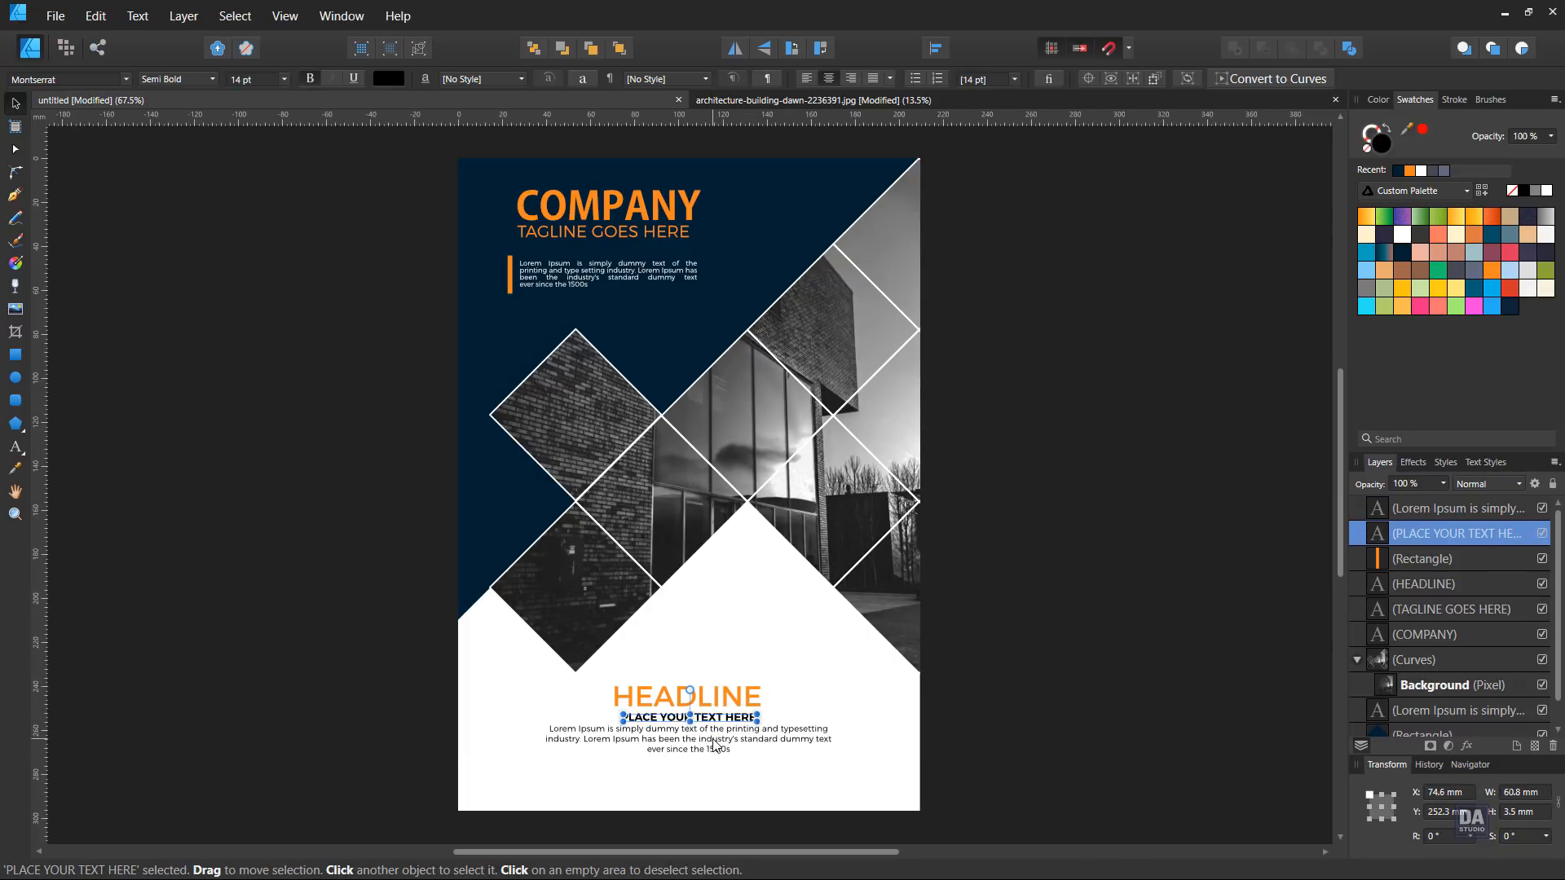
{"action": "left_click", "coordinate": [714, 744], "text": "shift"}
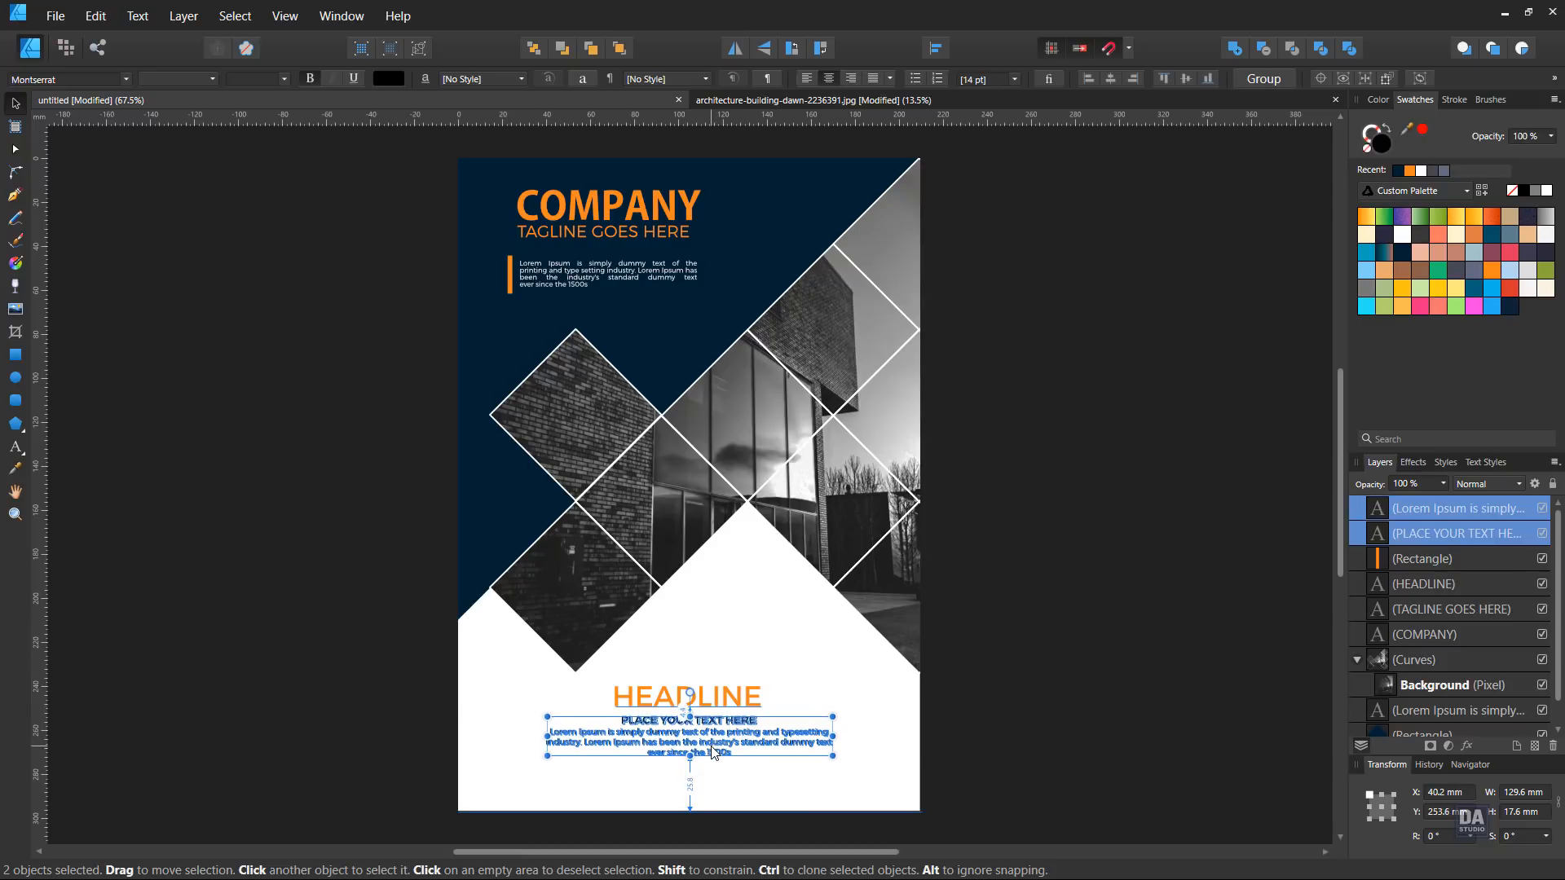
{"action": "left_click", "coordinate": [917, 771]}
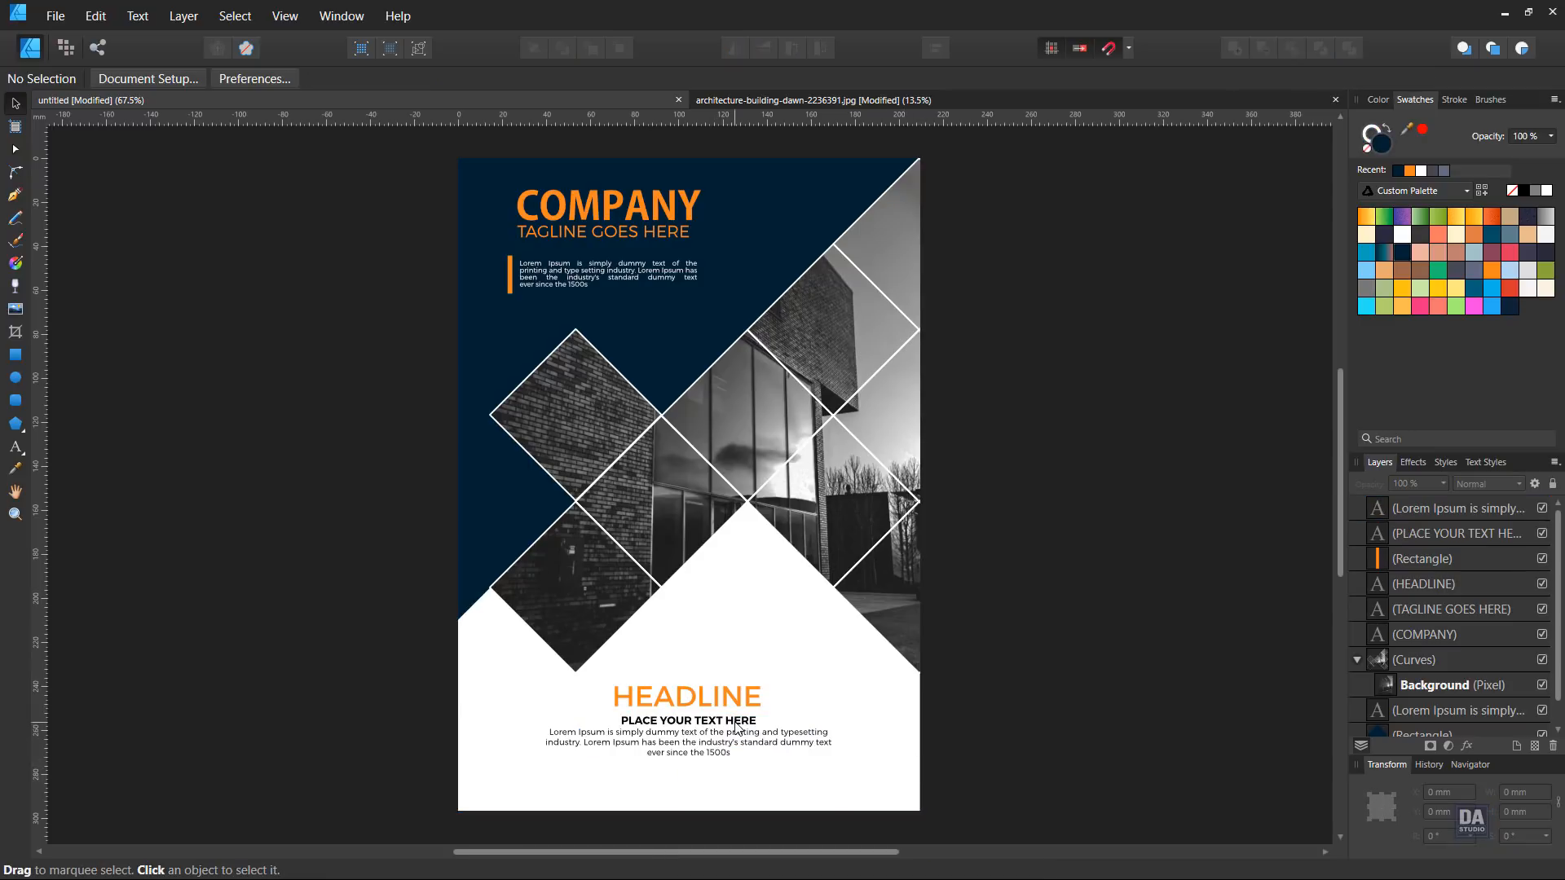
{"action": "left_click", "coordinate": [731, 752]}
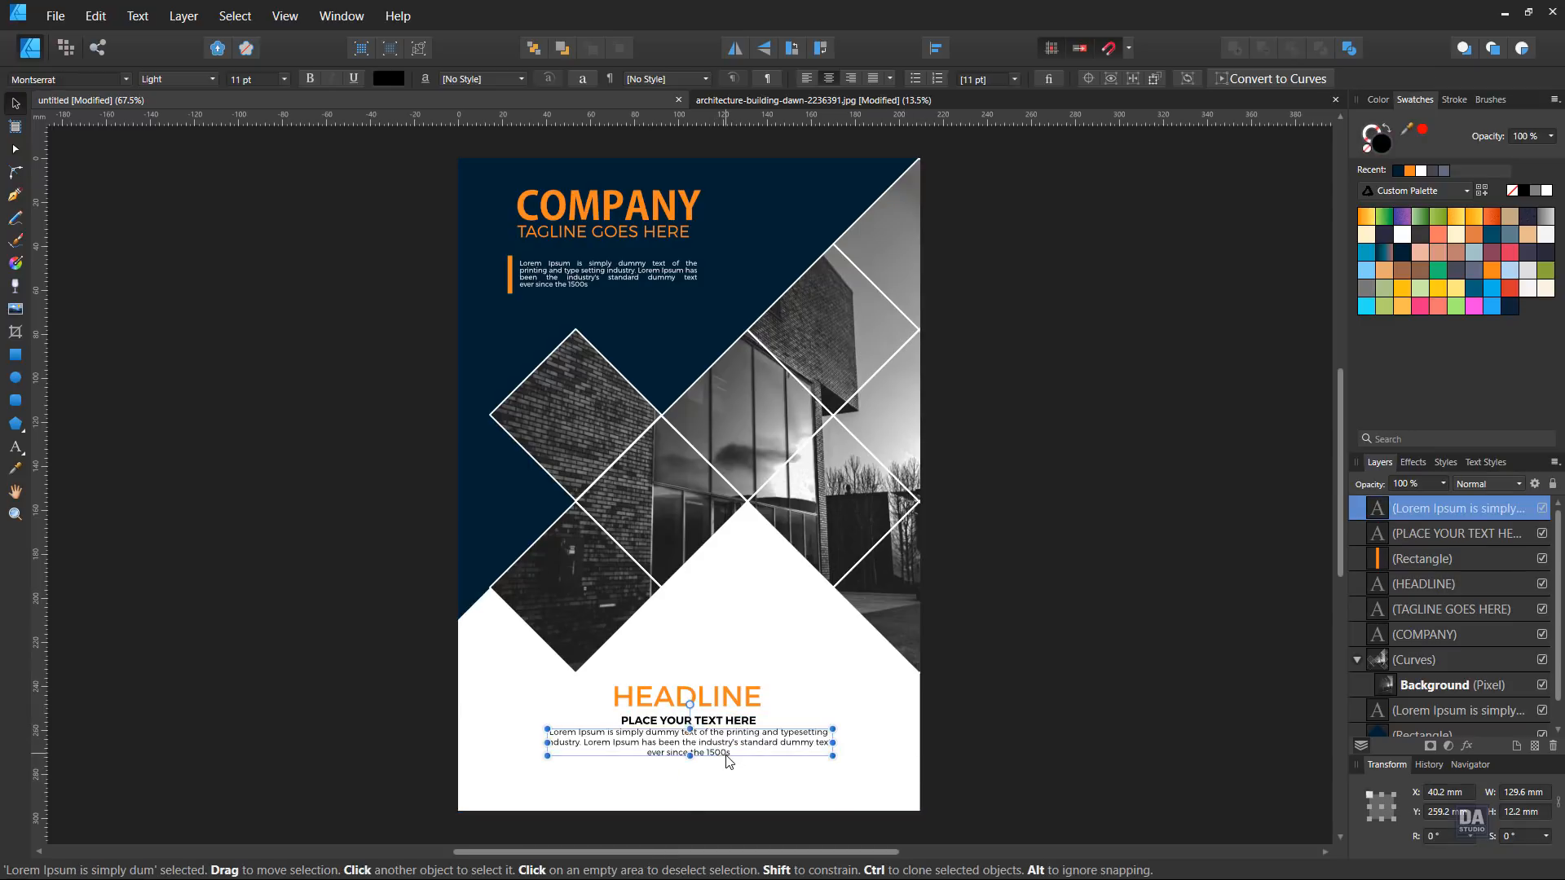
{"action": "left_click", "coordinate": [758, 790]}
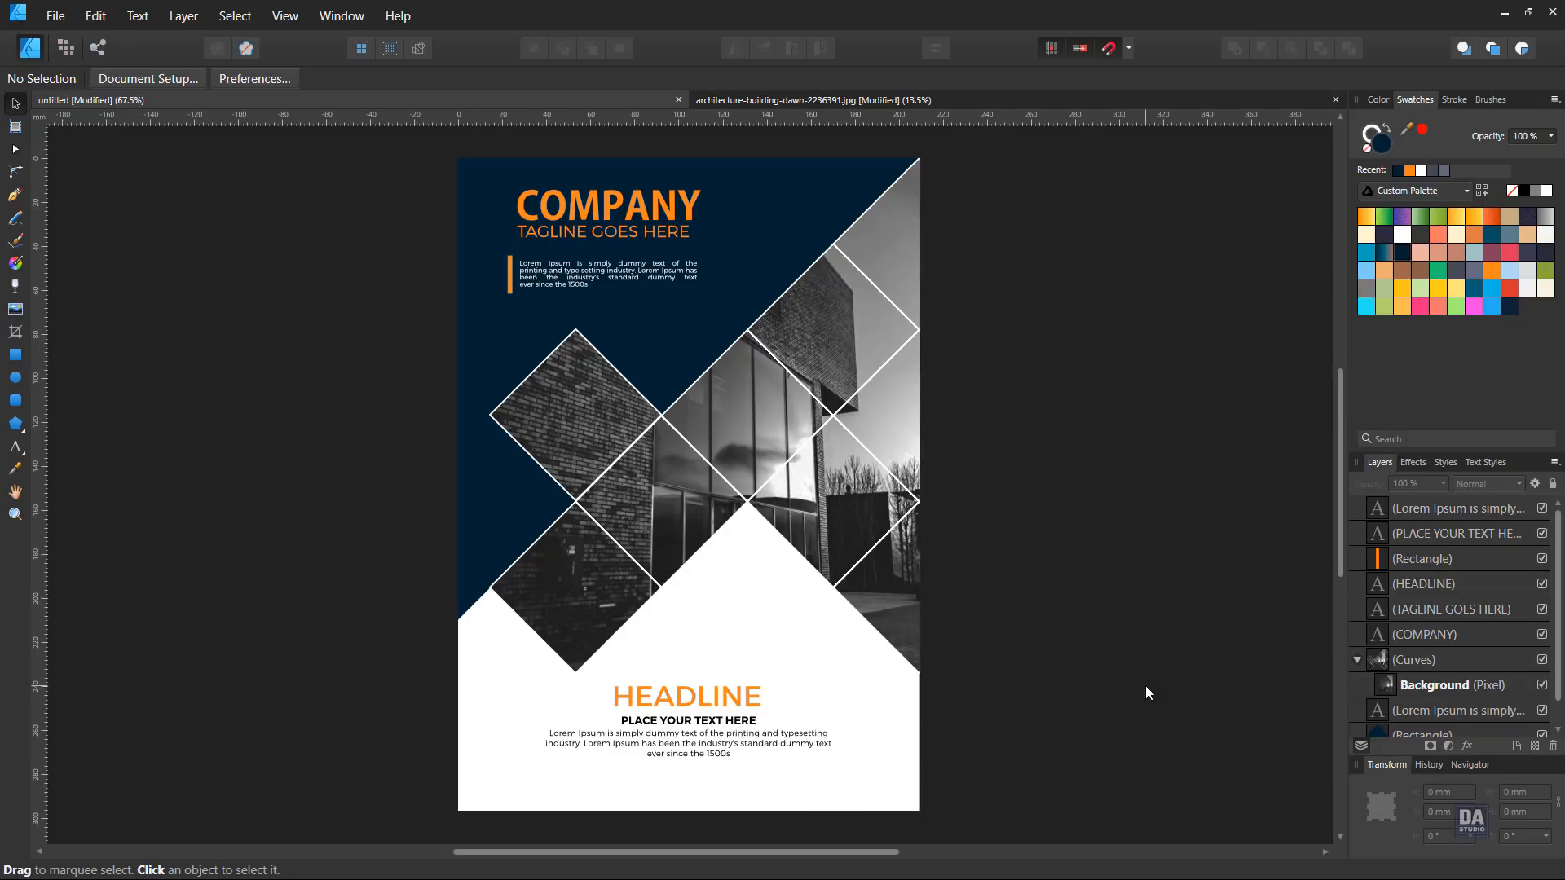
Step: Add an HSL adjustment above all layers and shift the hue of the yellow range to 117.8° to recolour the orange elements pink
{"action": "left_click", "coordinate": [1450, 747]}
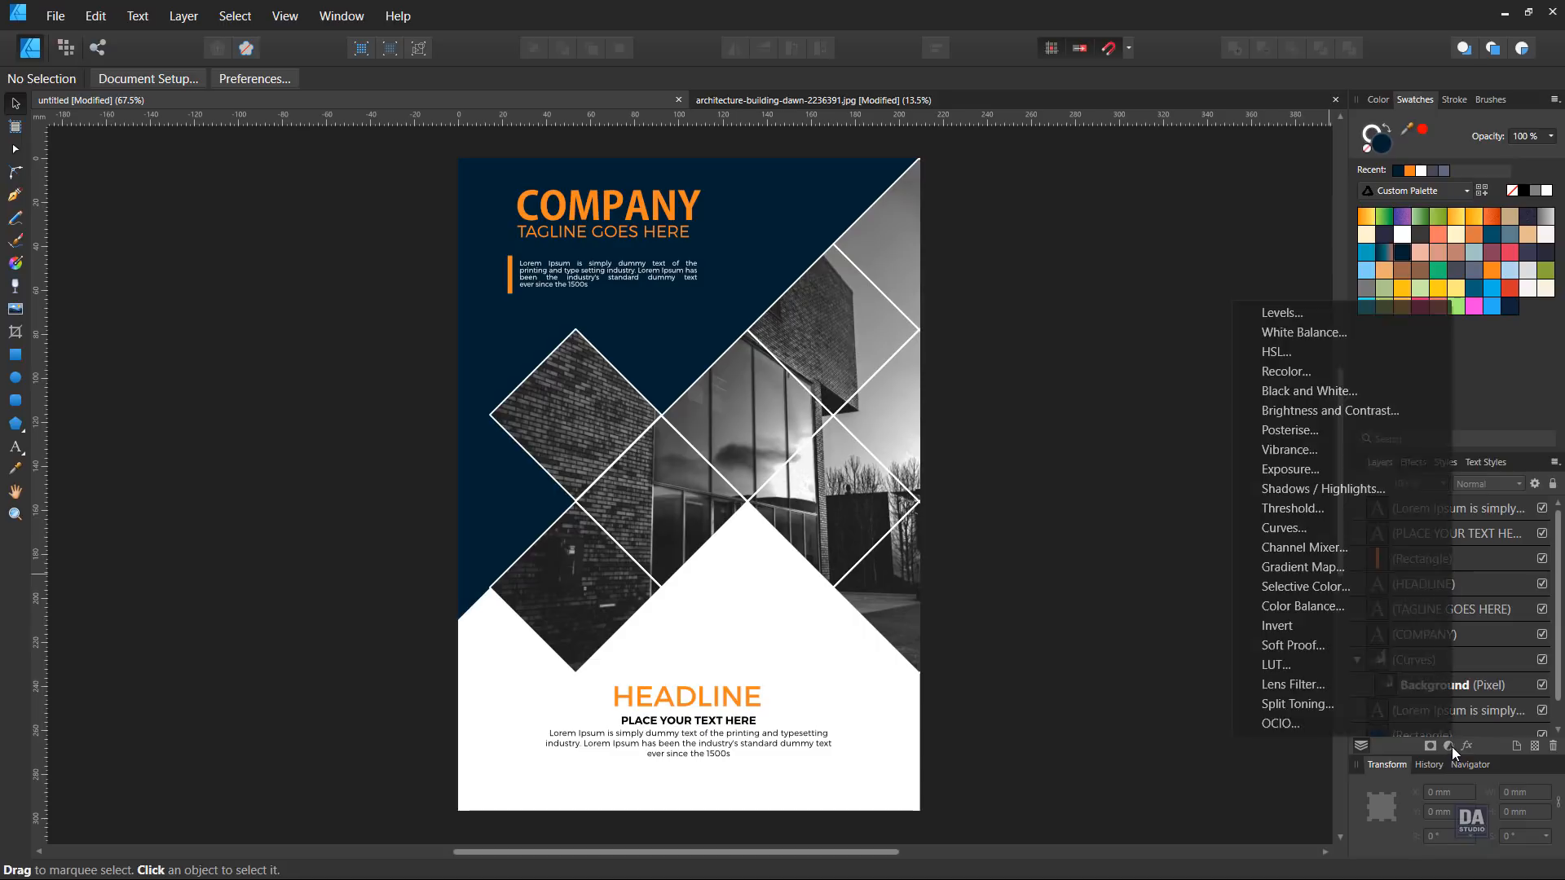
{"action": "left_click", "coordinate": [1371, 350]}
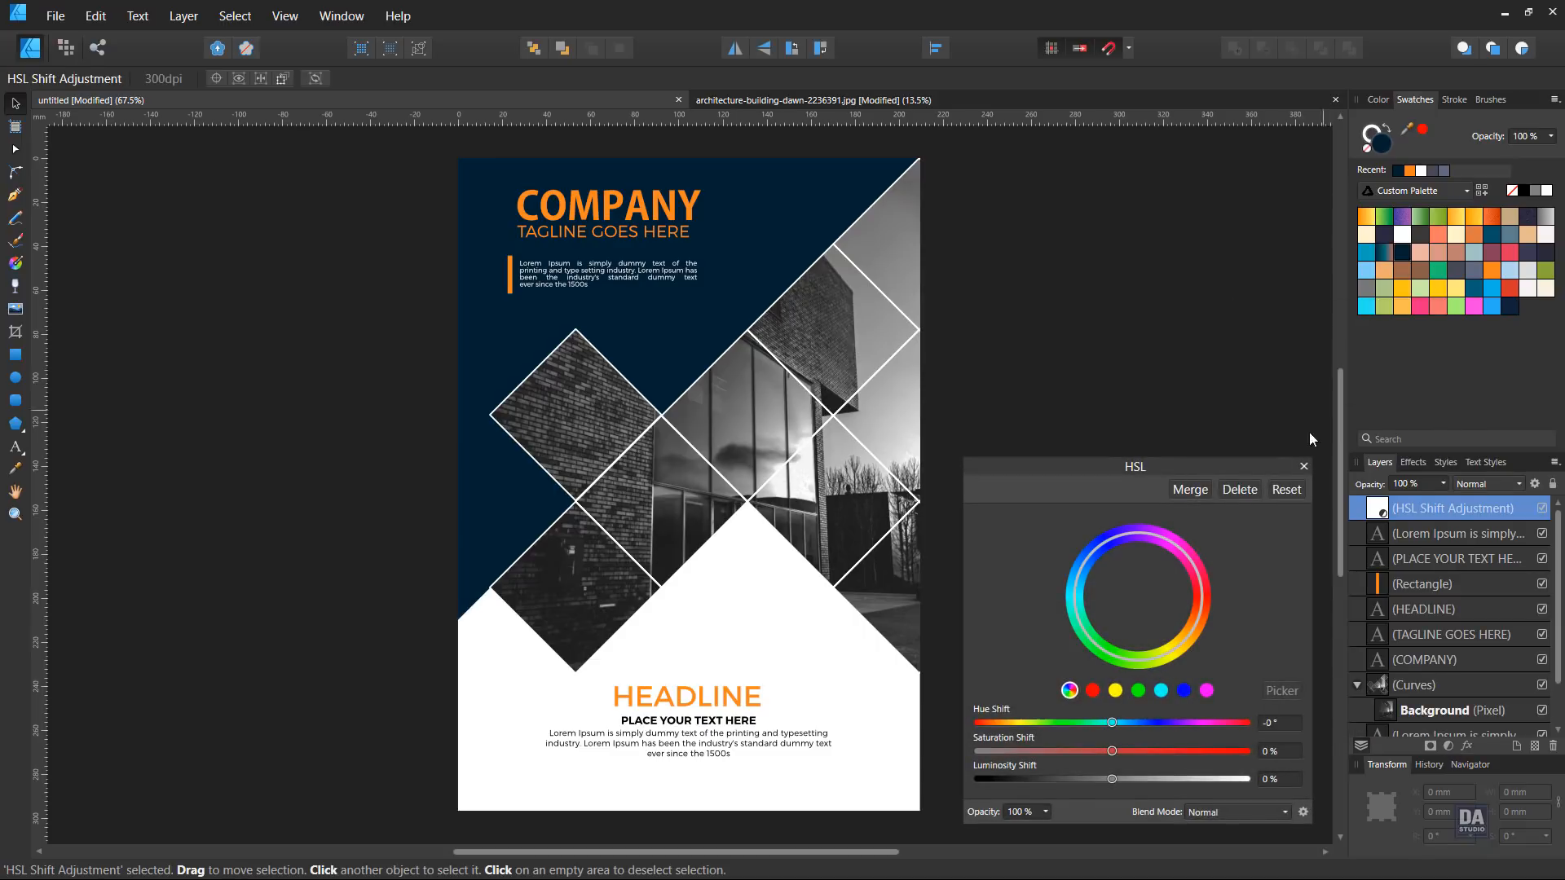
{"action": "left_click", "coordinate": [1115, 692]}
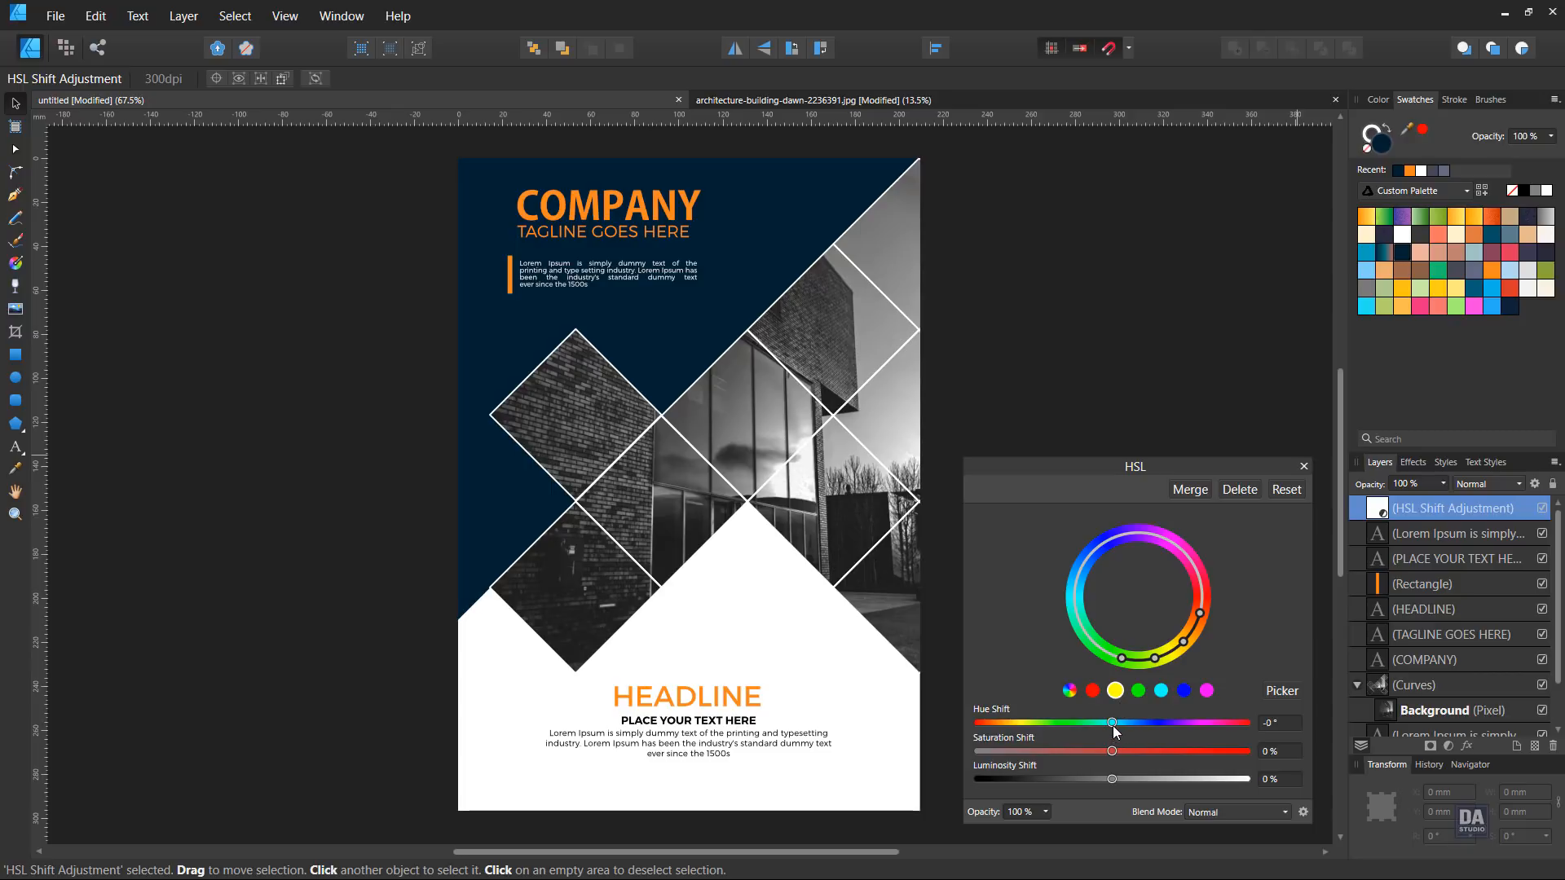
{"action": "left_click_drag", "start_coordinate": [1112, 726], "coordinate": [1199, 732]}
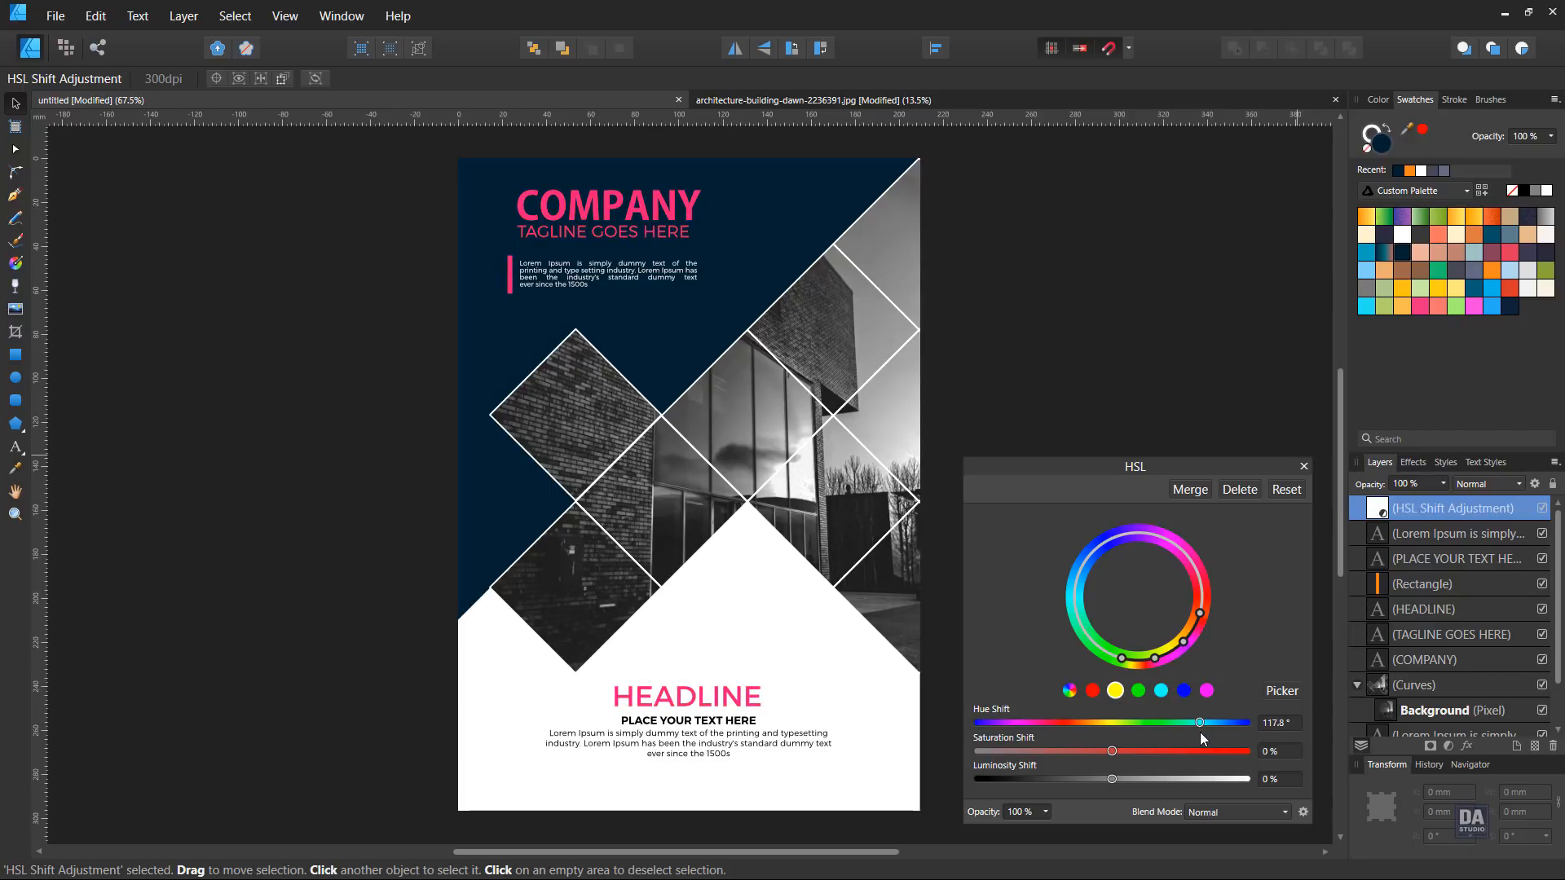
{"action": "left_click", "coordinate": [1303, 467]}
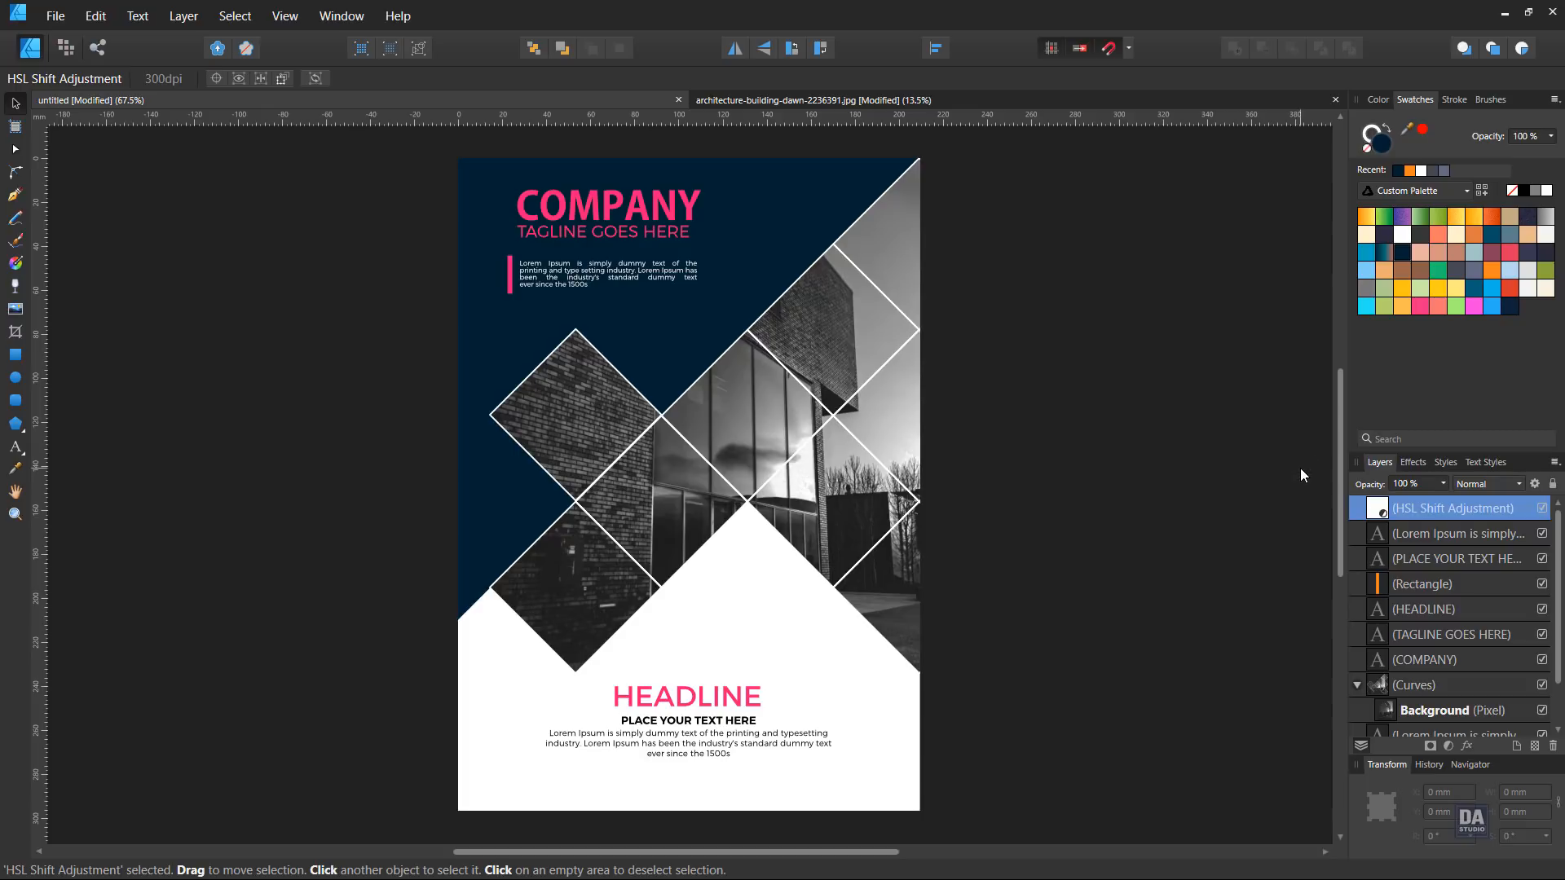
{"action": "left_click", "coordinate": [1249, 506]}
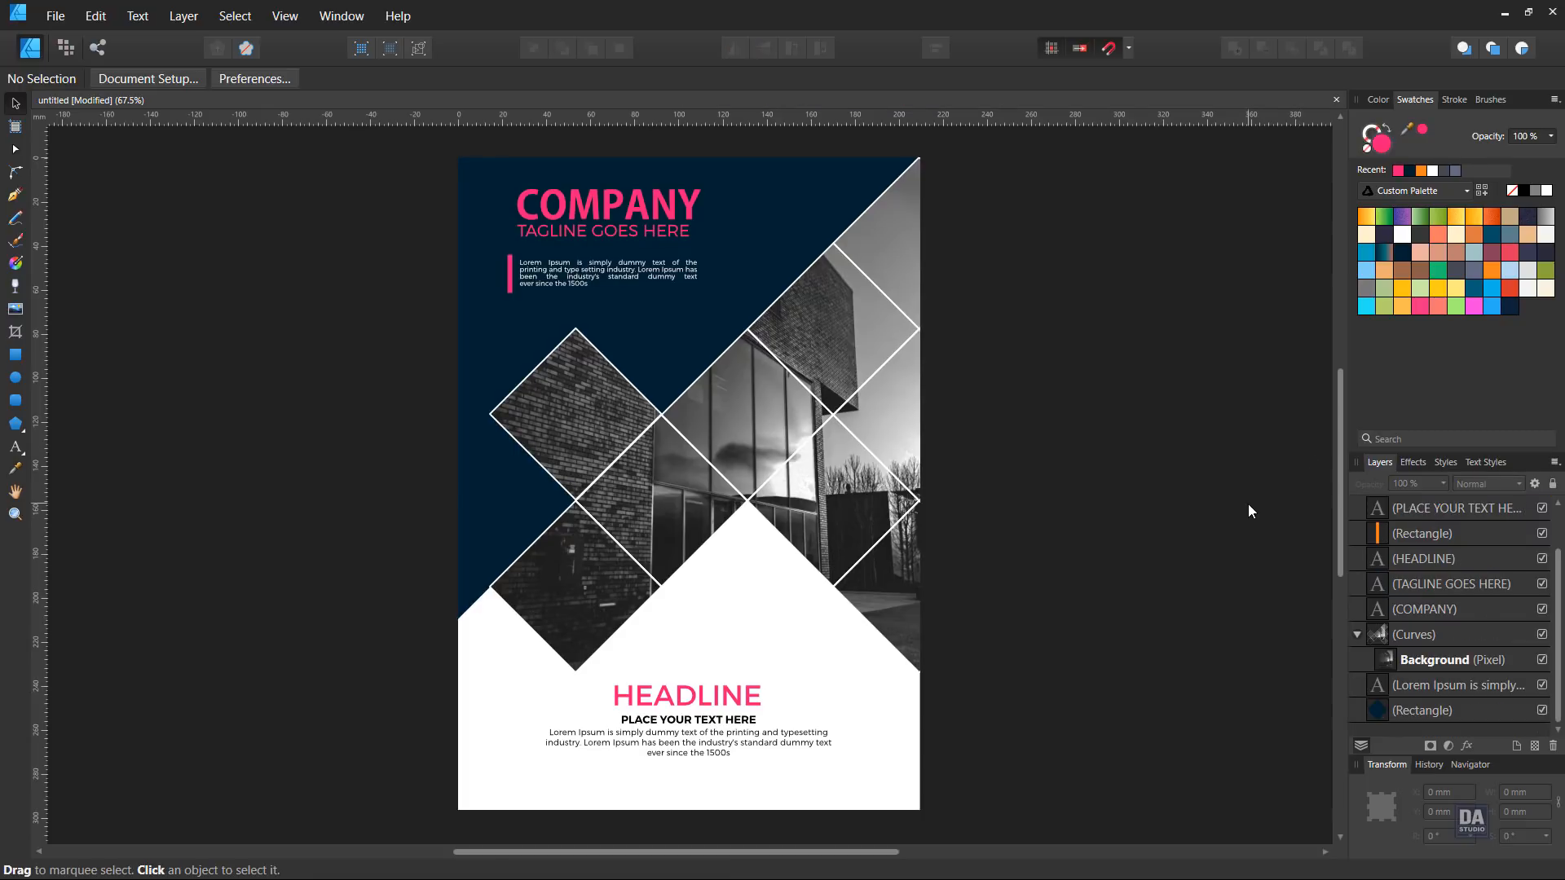
Step: Paste the row of pink INSTAGRAM, FACEBOOK and TWITTER icons with labels below the paragraph and lower it slightly towards the page bottom
{"action": "key", "text": "space"}
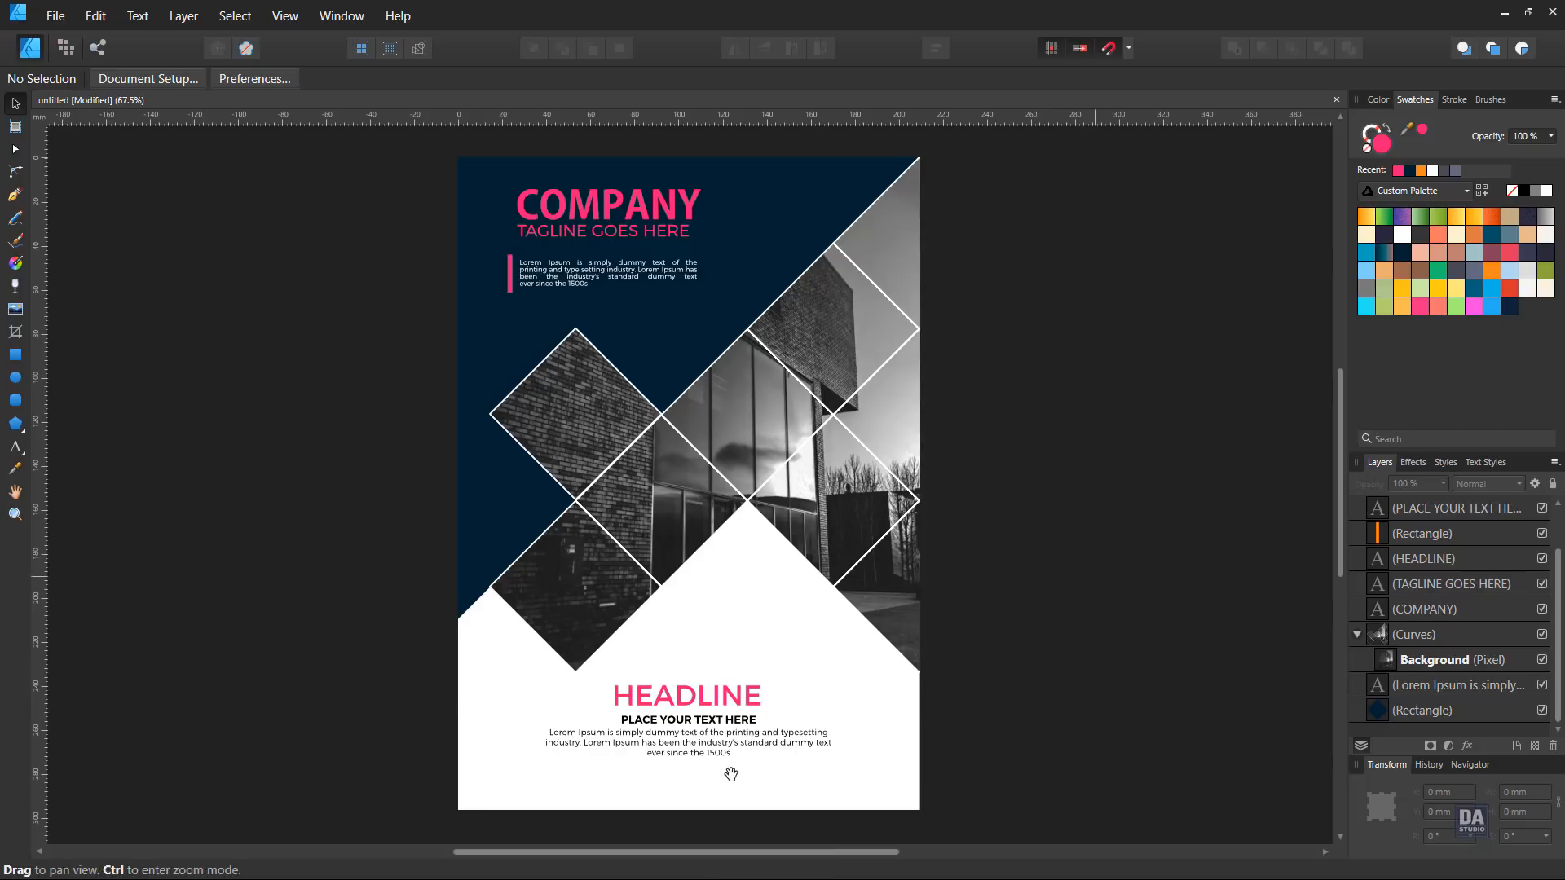
{"action": "left_click_drag", "start_coordinate": [693, 782], "coordinate": [991, 717]}
{"action": "left_click_drag", "start_coordinate": [813, 730], "coordinate": [852, 601]}
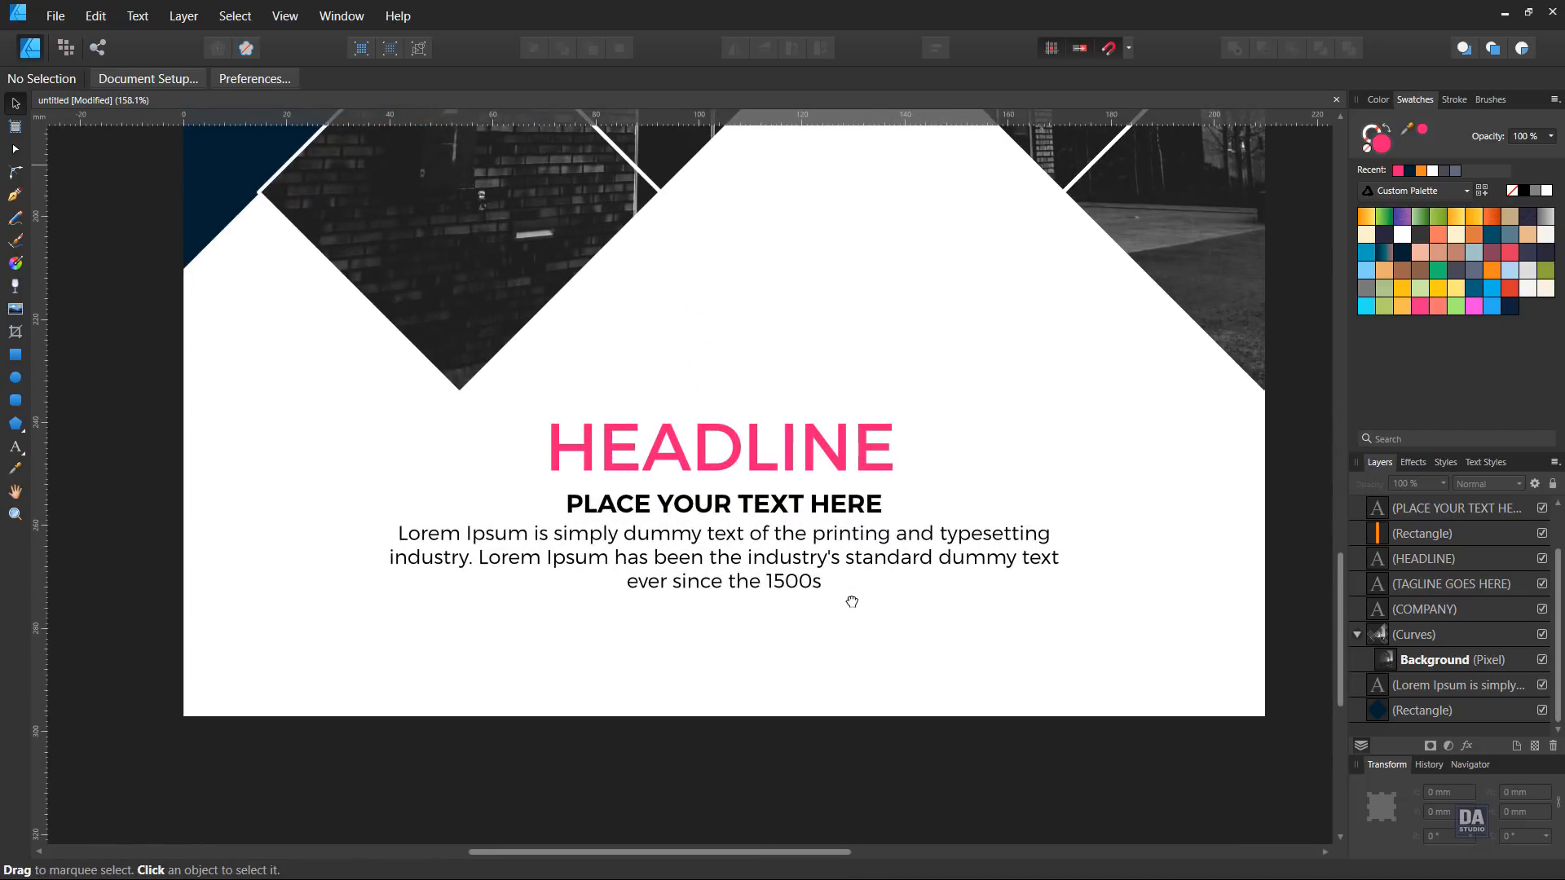
{"action": "key", "text": "ctrl+v"}
{"action": "key", "text": "ctrl+d"}
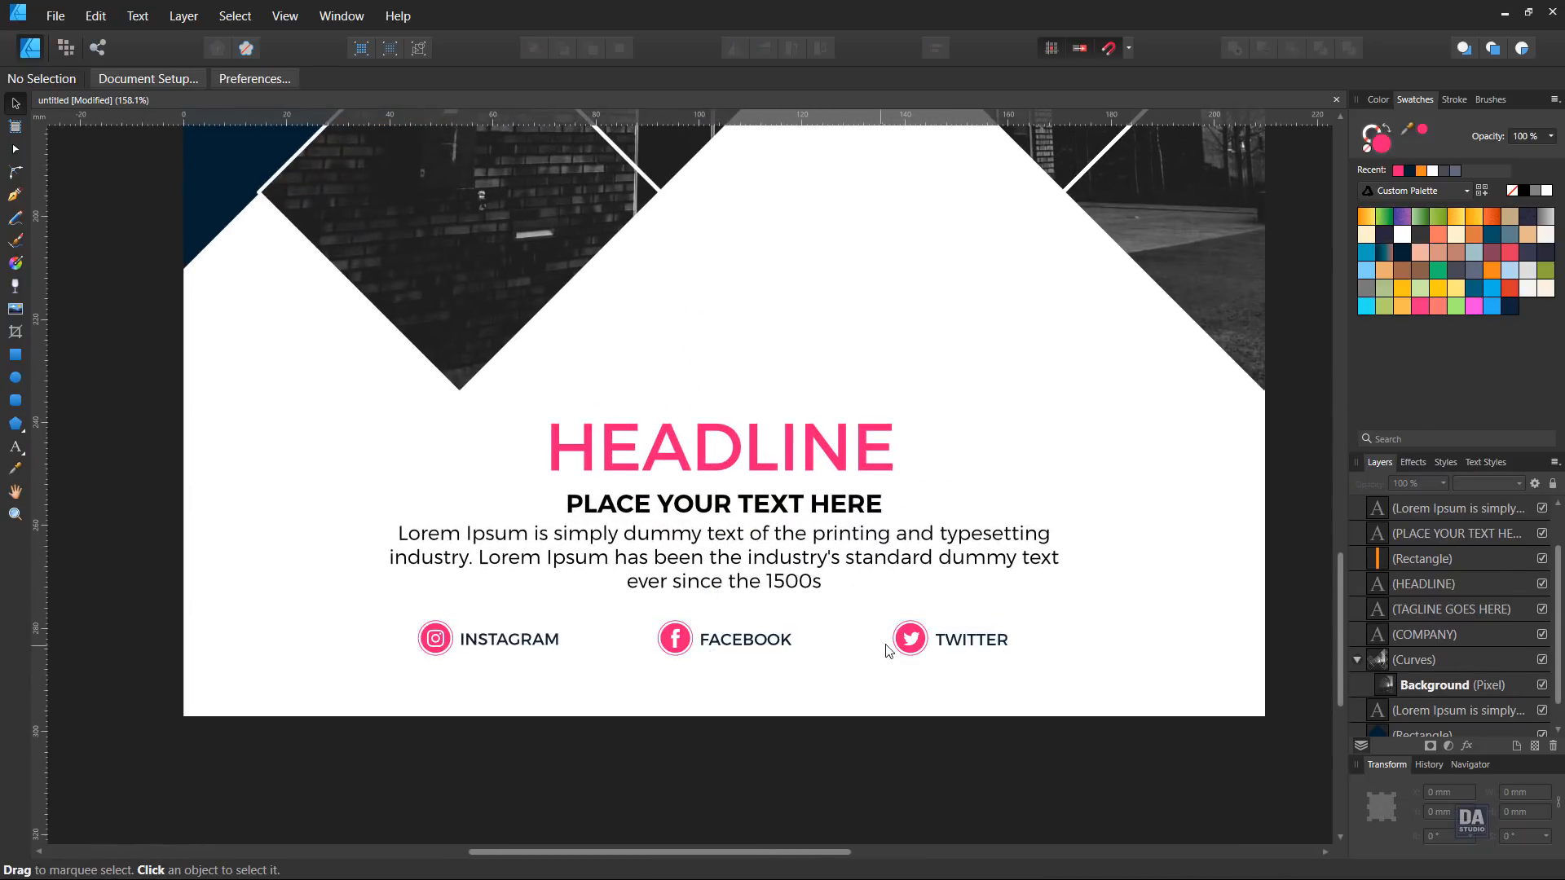
{"action": "left_click", "coordinate": [889, 650]}
{"action": "left_click_drag", "start_coordinate": [889, 651], "coordinate": [889, 659]}
Step: Raise HEADLINE on the white area, and move the PLACE YOUR TEXT HERE subheading with its paragraph slightly up, away from the social icons
{"action": "left_click", "coordinate": [781, 470]}
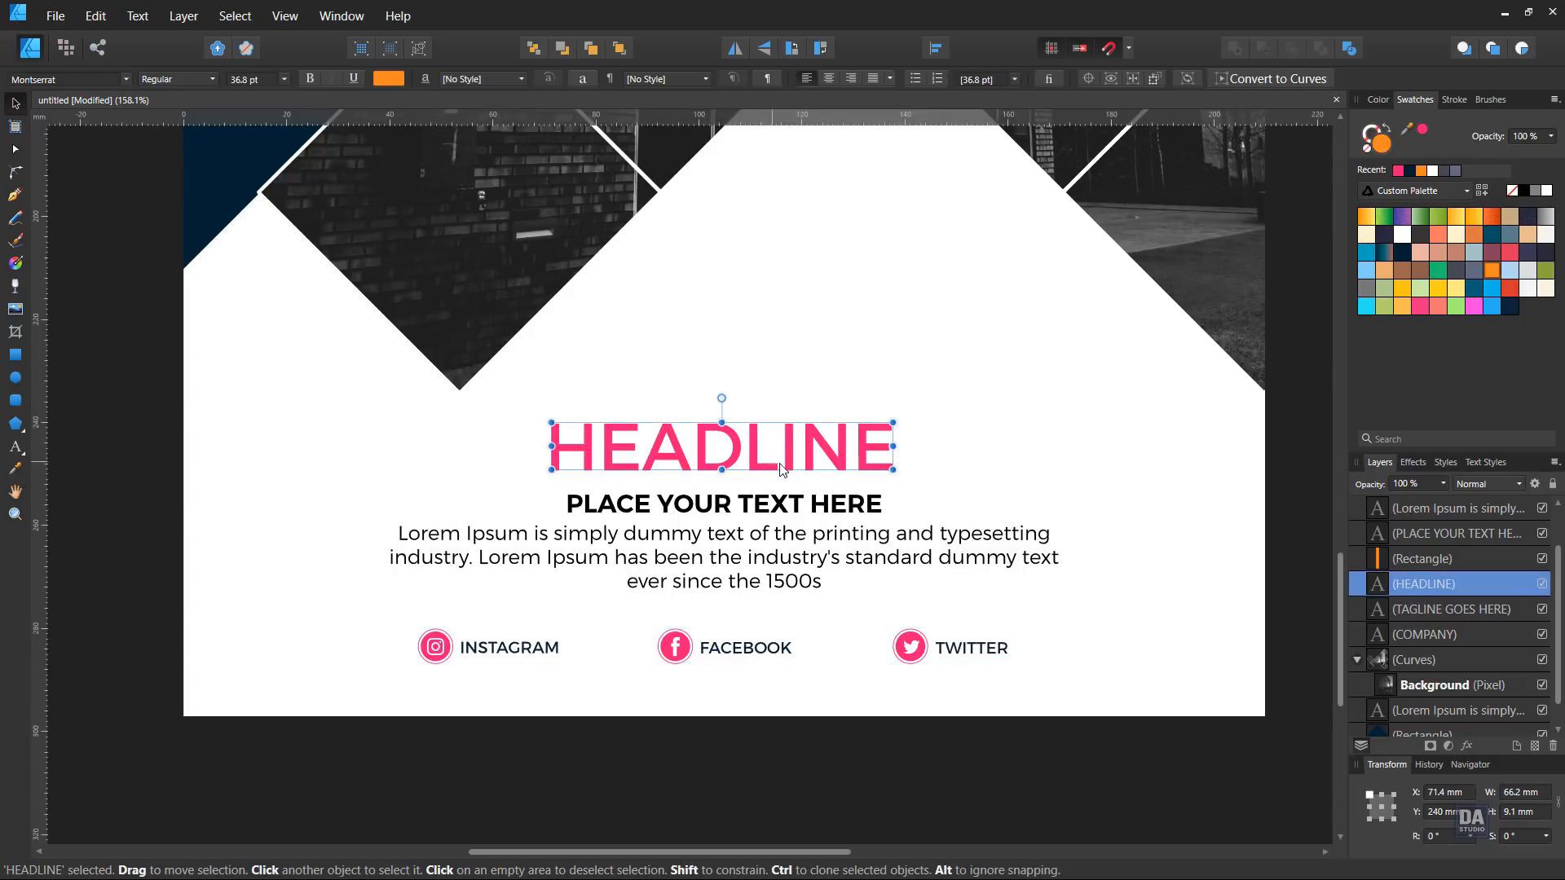
{"action": "left_click_drag", "start_coordinate": [781, 470], "coordinate": [781, 446]}
{"action": "left_click", "coordinate": [781, 504]}
{"action": "left_click", "coordinate": [781, 558], "text": "shift"}
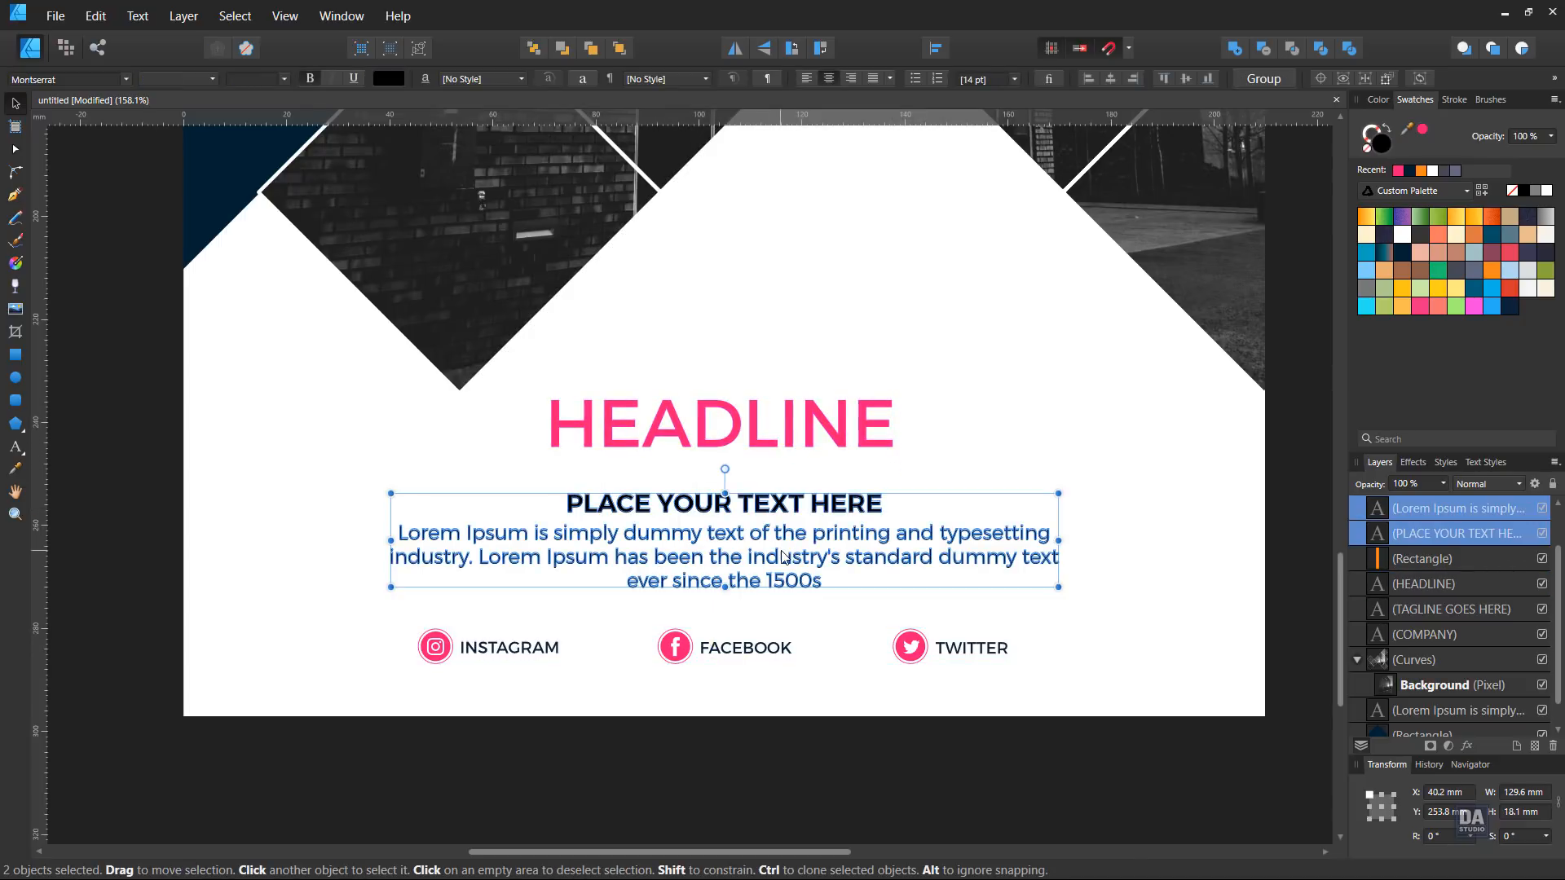
{"action": "left_click_drag", "start_coordinate": [781, 558], "coordinate": [781, 549]}
{"action": "left_click", "coordinate": [809, 693]}
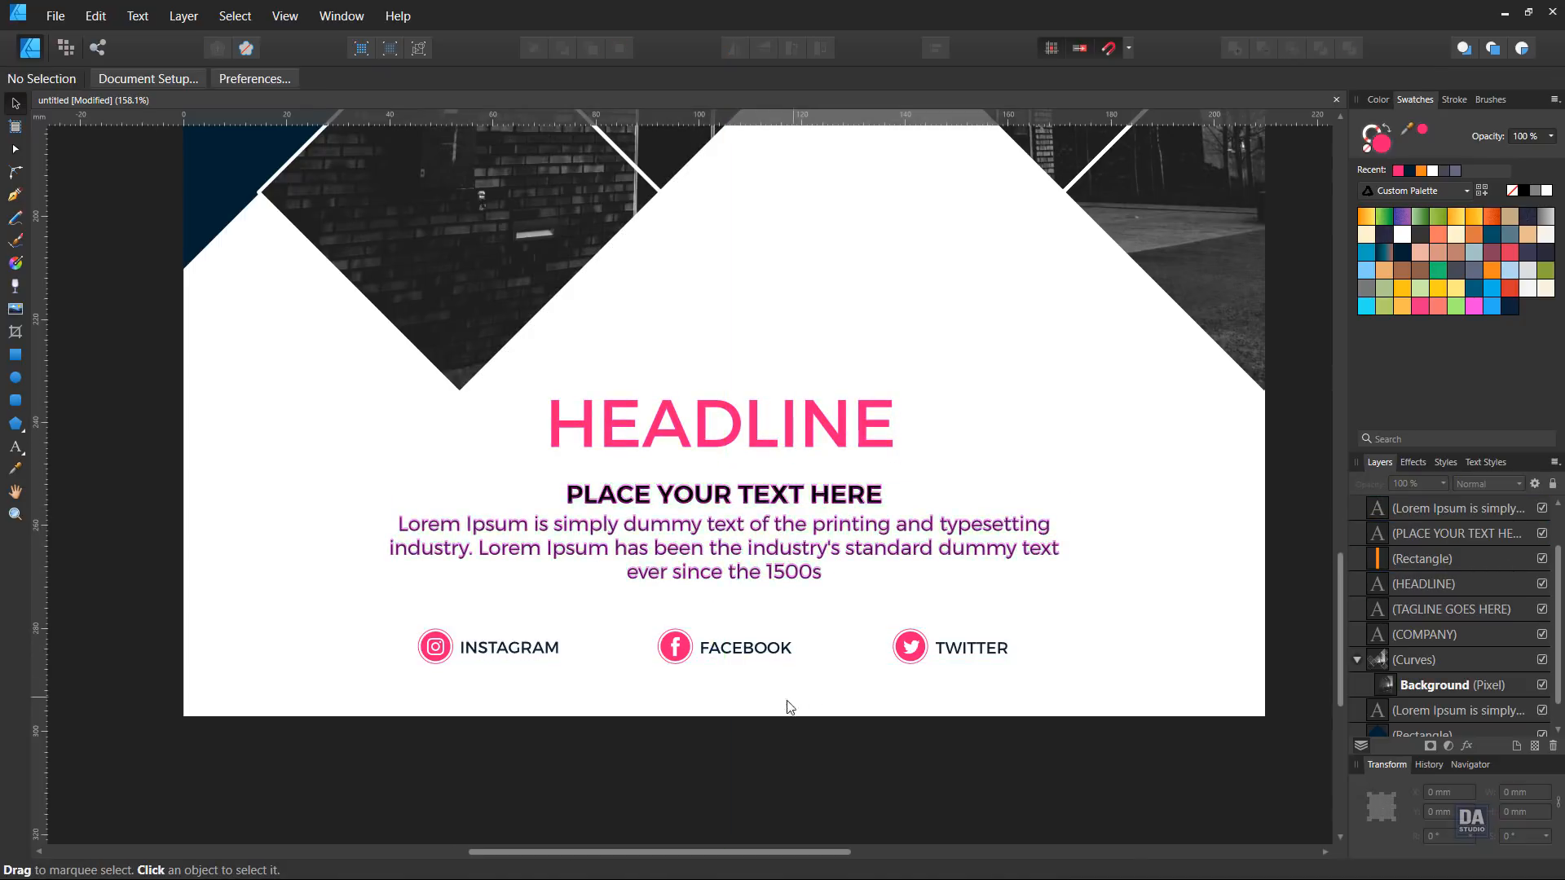
{"action": "scroll", "coordinate": [791, 706], "scroll_direction": "down", "scroll_amount": 6}
{"action": "scroll", "coordinate": [829, 734], "scroll_direction": "up", "scroll_amount": 3}
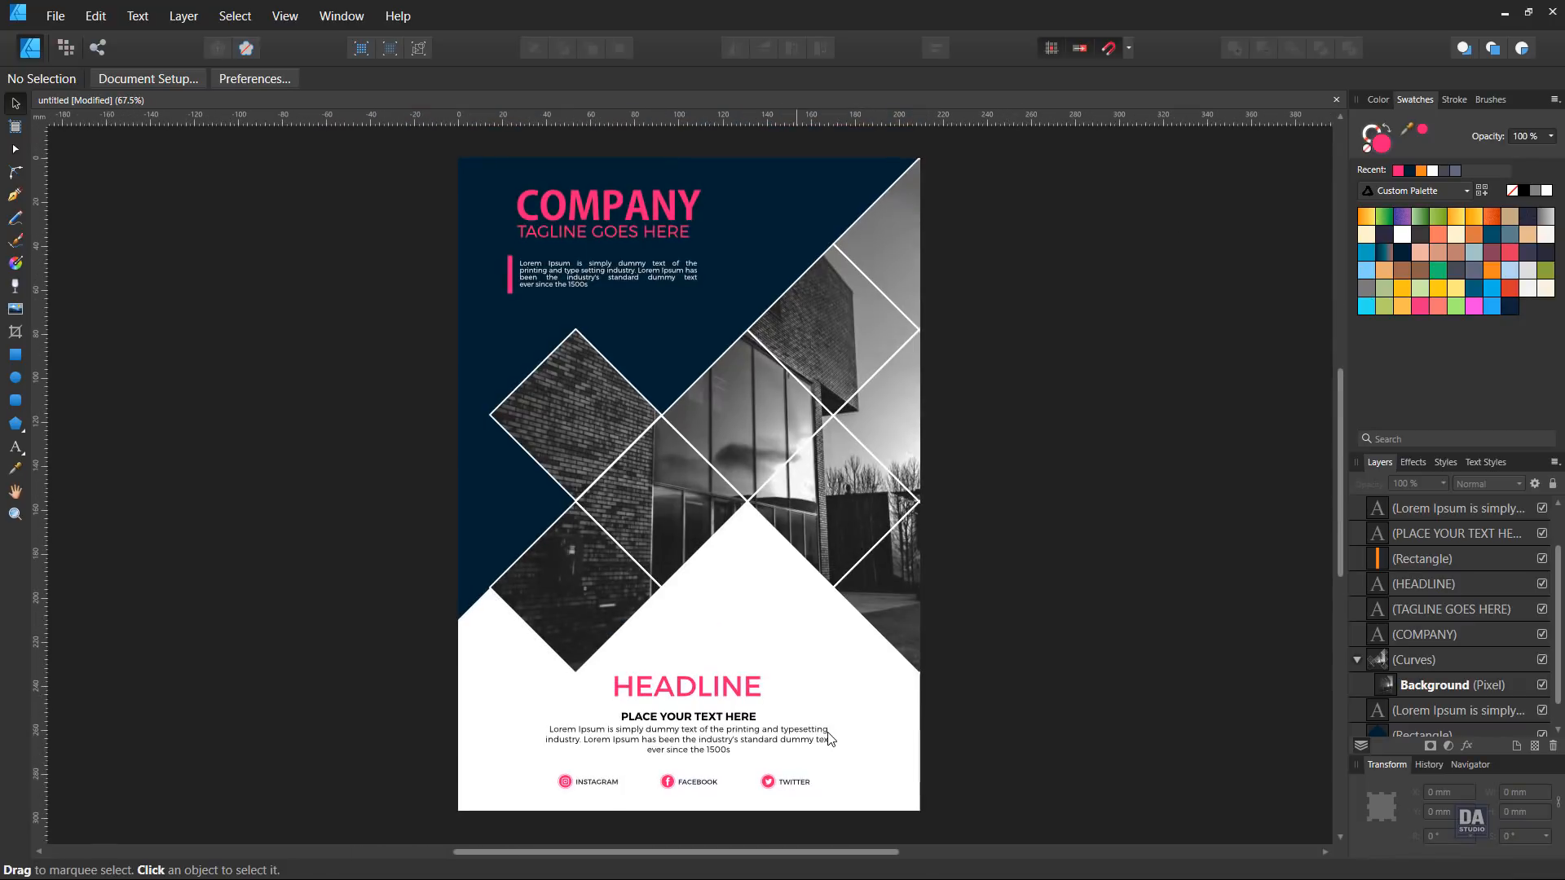